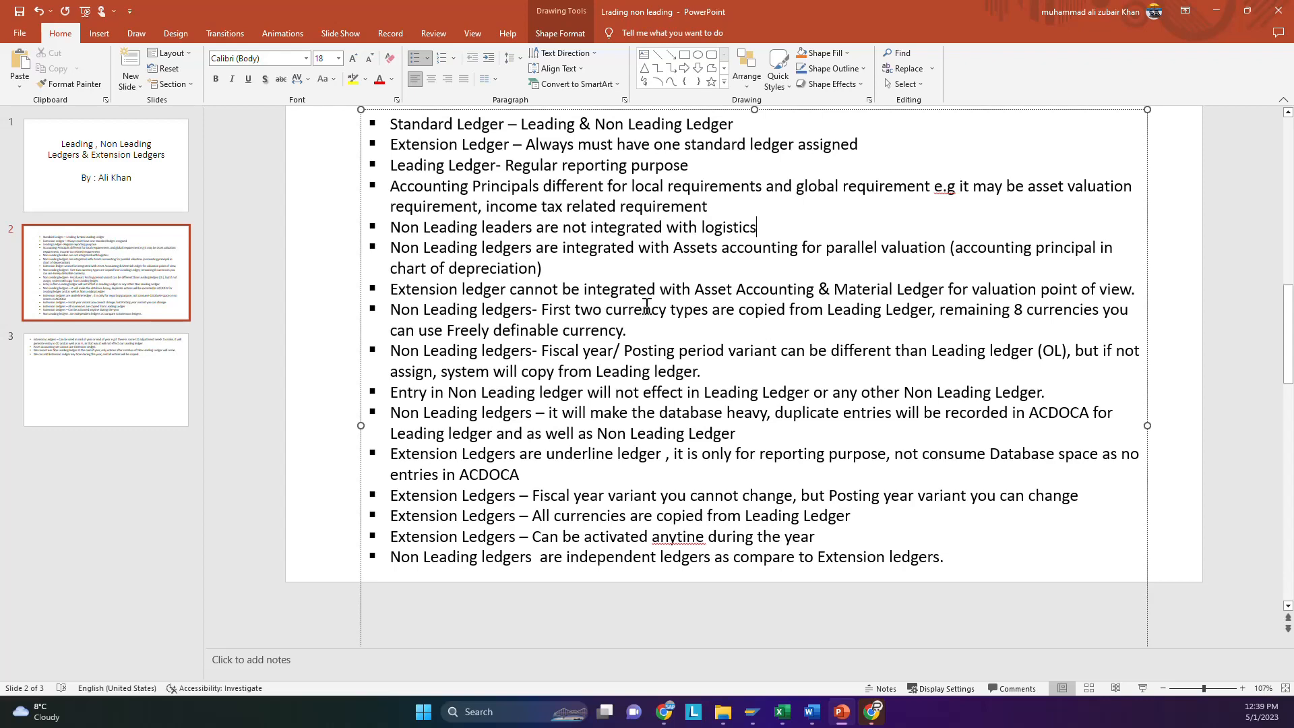
Read slide 2's bullets on non-leading ledgers, marking the passage on fiscal year and posting period variants
{"action": "scroll", "coordinate": [647, 302], "scroll_direction": "down", "scroll_amount": 1}
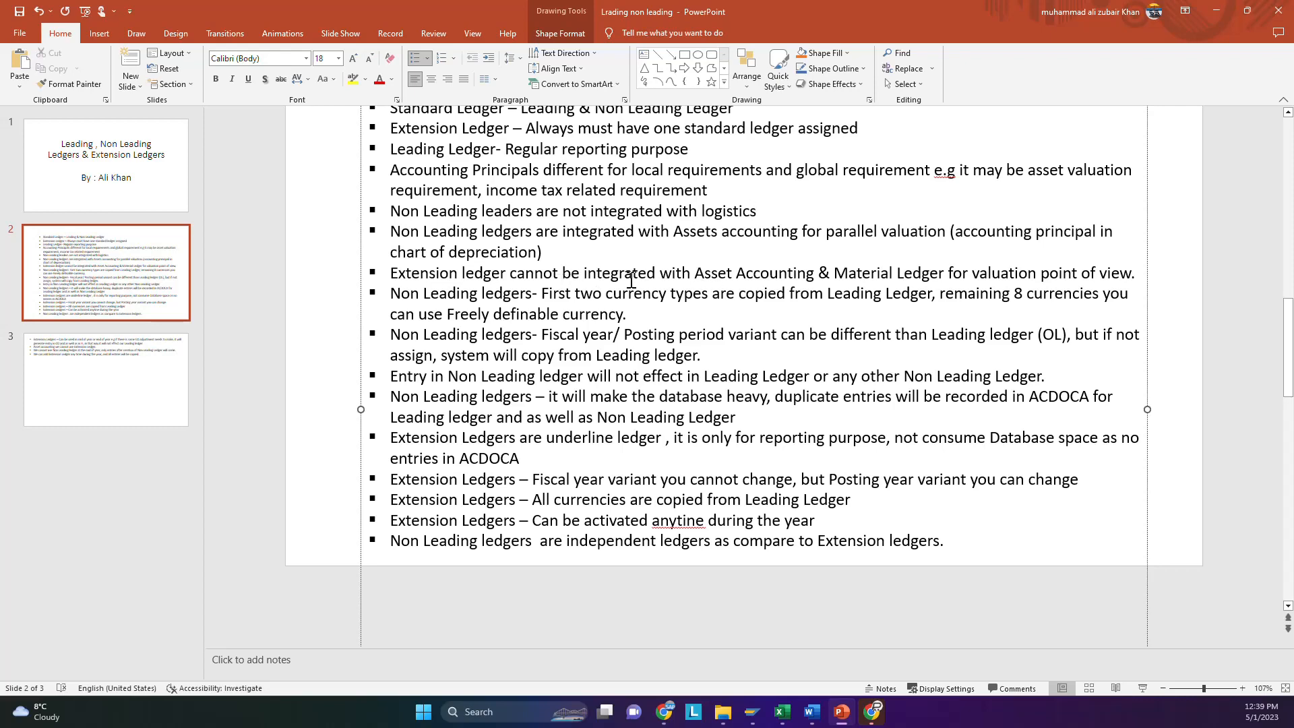
{"action": "scroll", "coordinate": [654, 322], "scroll_direction": "down", "scroll_amount": 1}
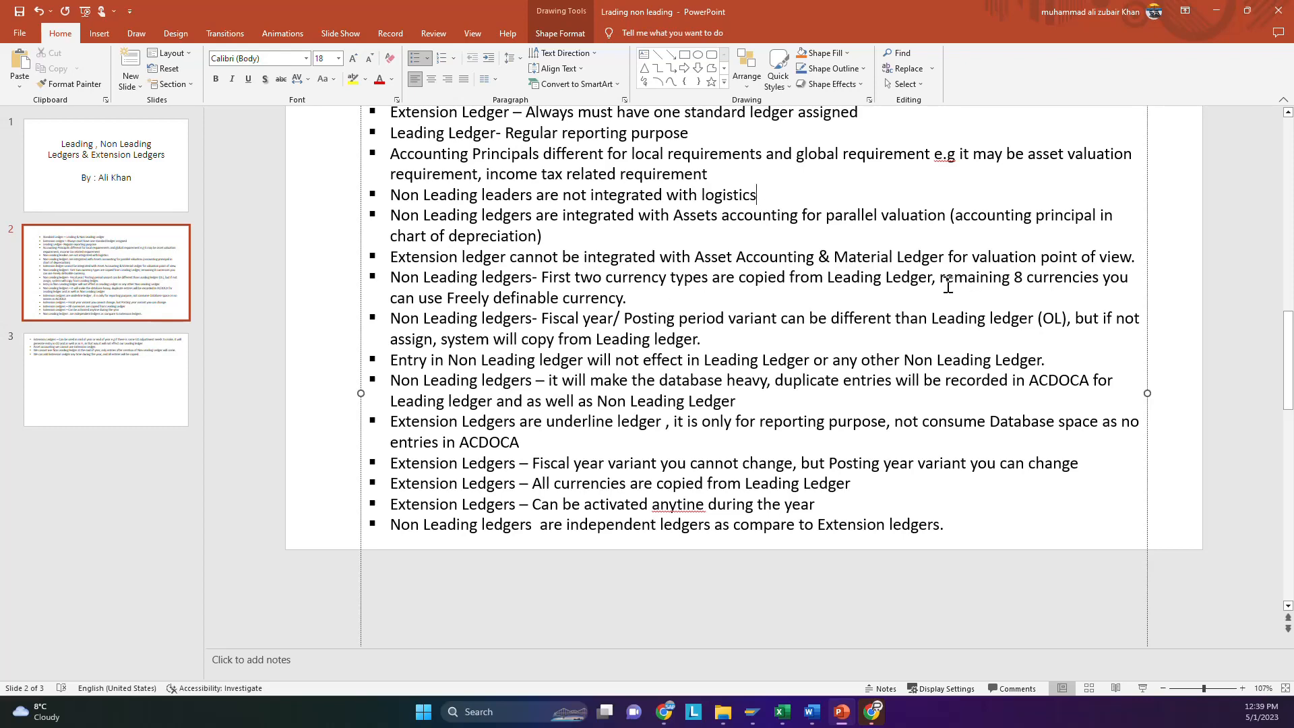
{"action": "scroll", "coordinate": [947, 285], "scroll_direction": "down", "scroll_amount": 1}
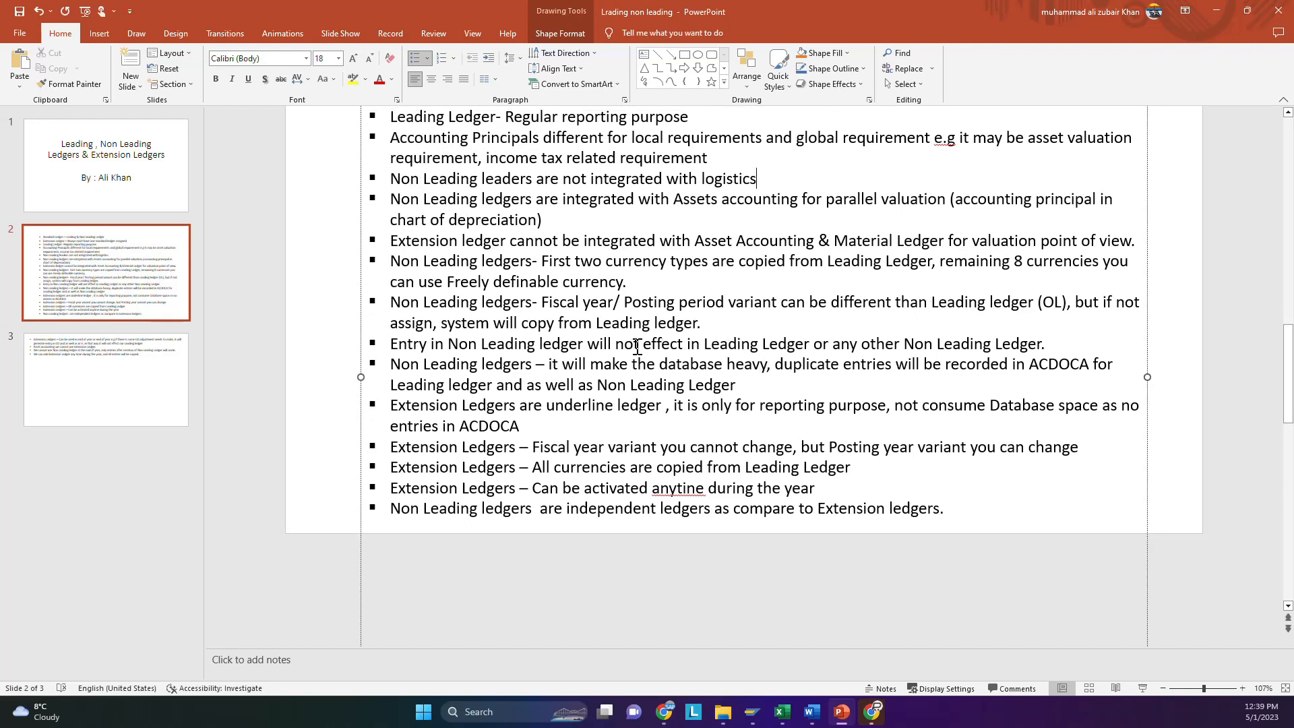
{"action": "scroll", "coordinate": [633, 342], "scroll_direction": "down", "scroll_amount": 1}
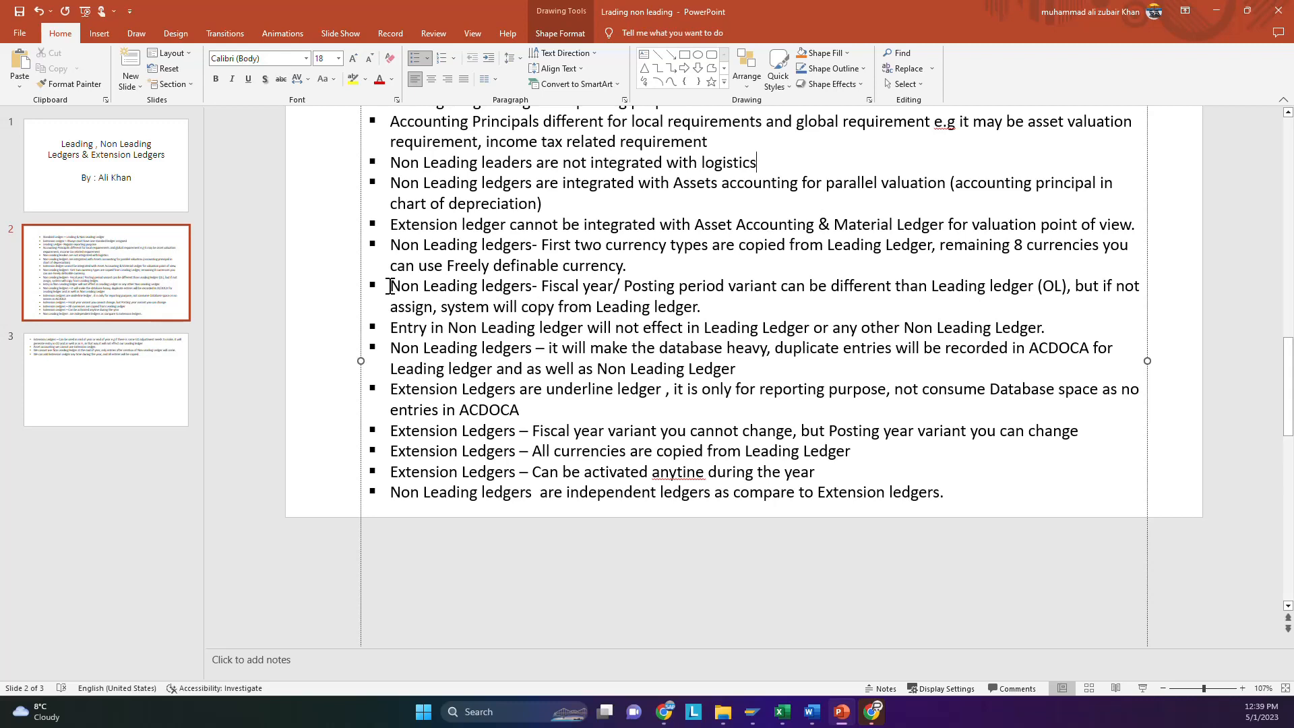
{"action": "left_click_drag", "start_coordinate": [391, 285], "coordinate": [707, 307]}
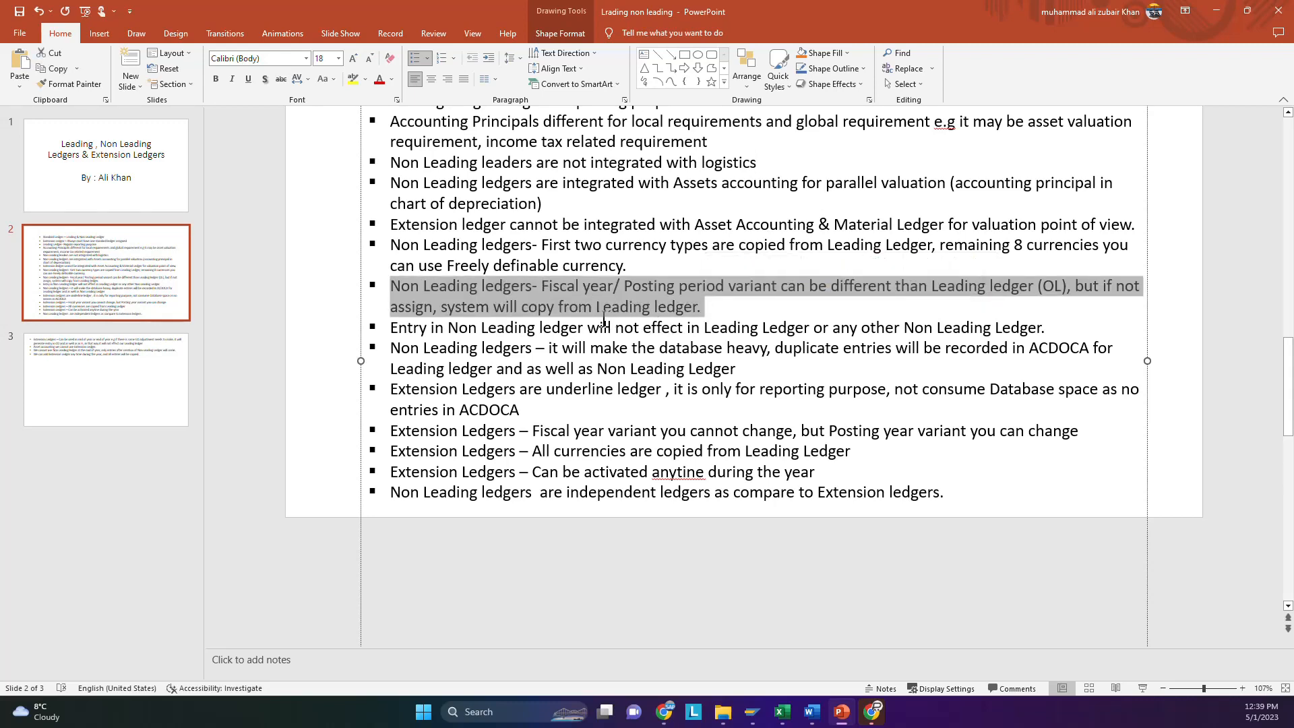
{"action": "left_click", "coordinate": [569, 297]}
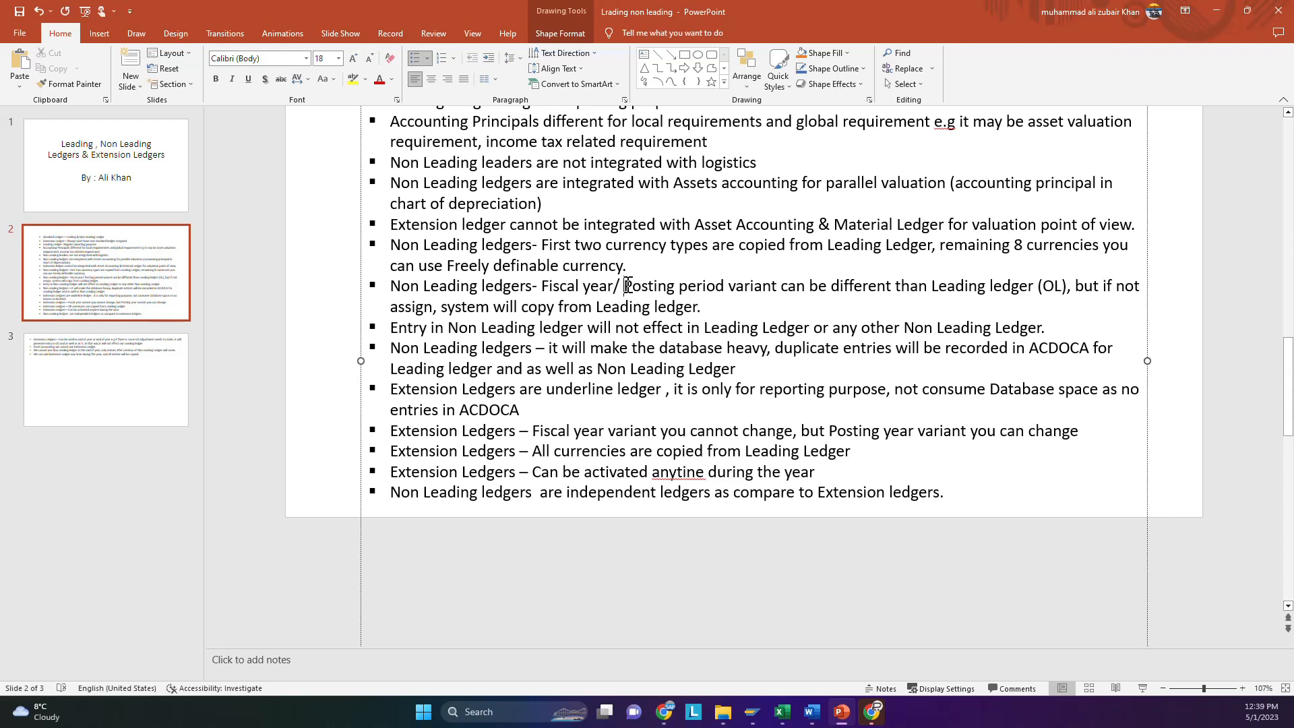
{"action": "left_click_drag", "start_coordinate": [624, 285], "coordinate": [780, 288]}
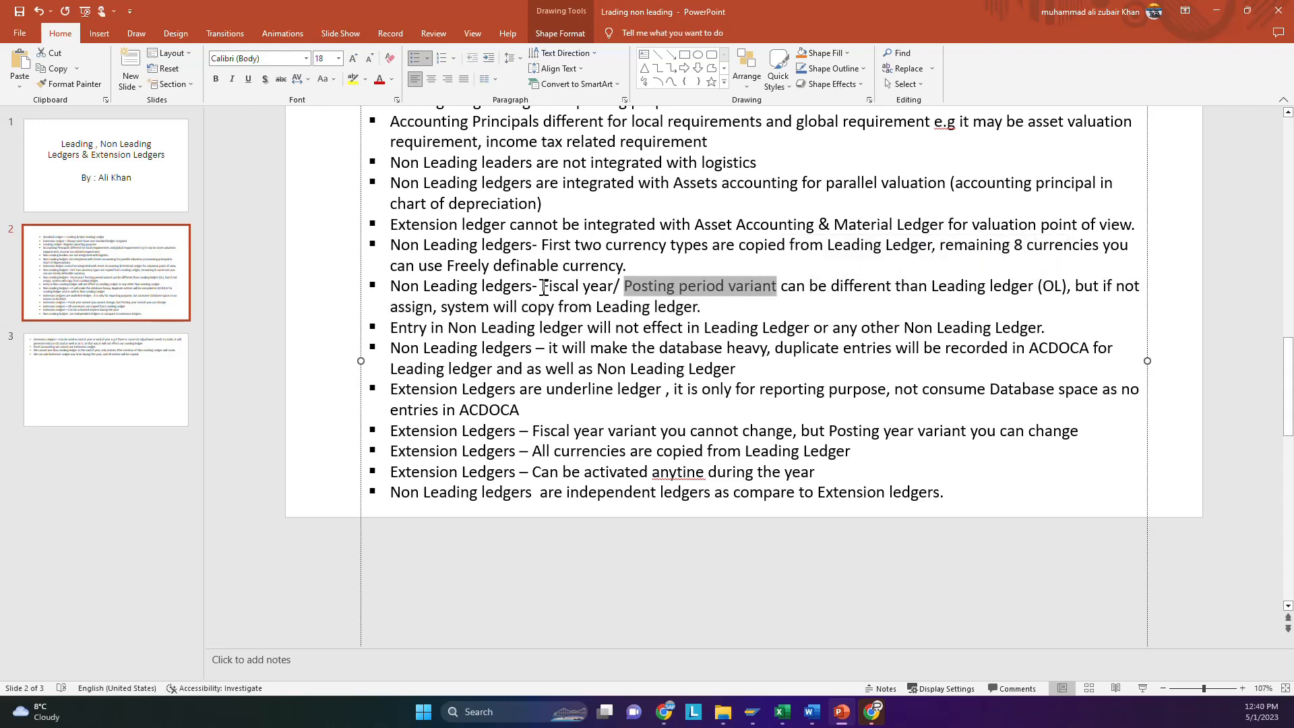
{"action": "left_click_drag", "start_coordinate": [542, 287], "coordinate": [616, 287]}
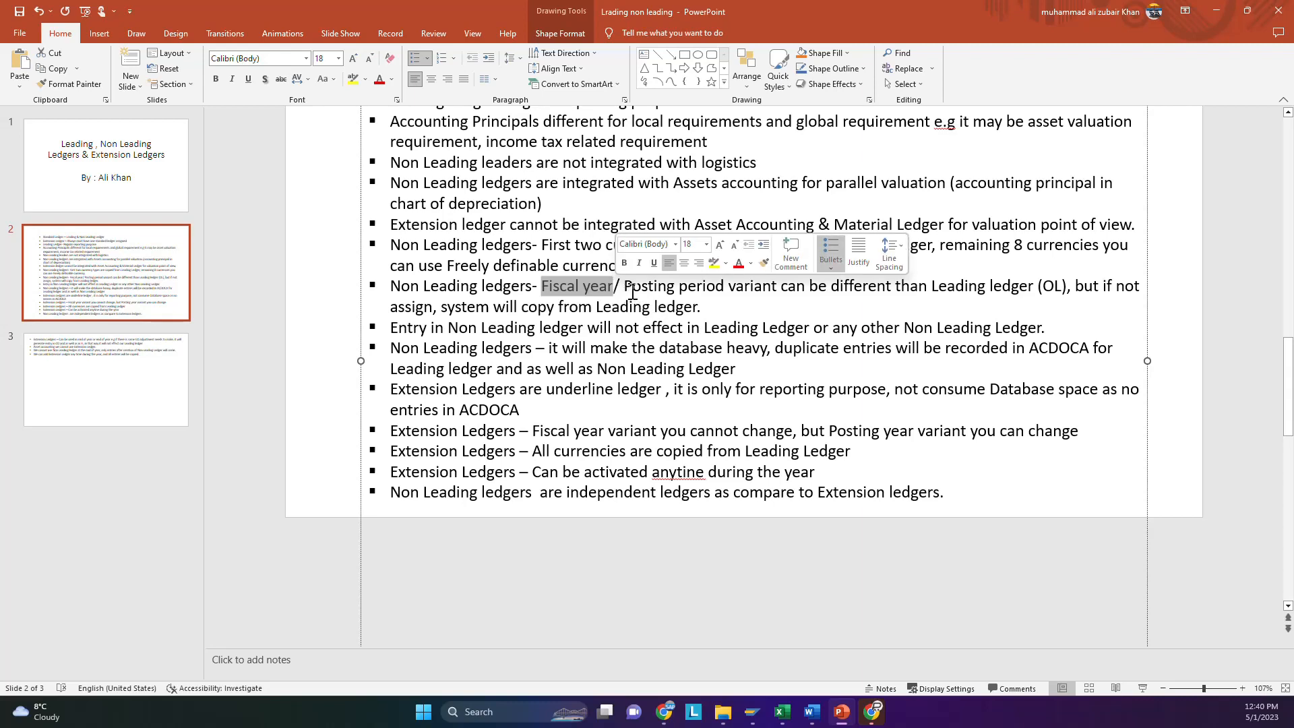
{"action": "left_click", "coordinate": [633, 292]}
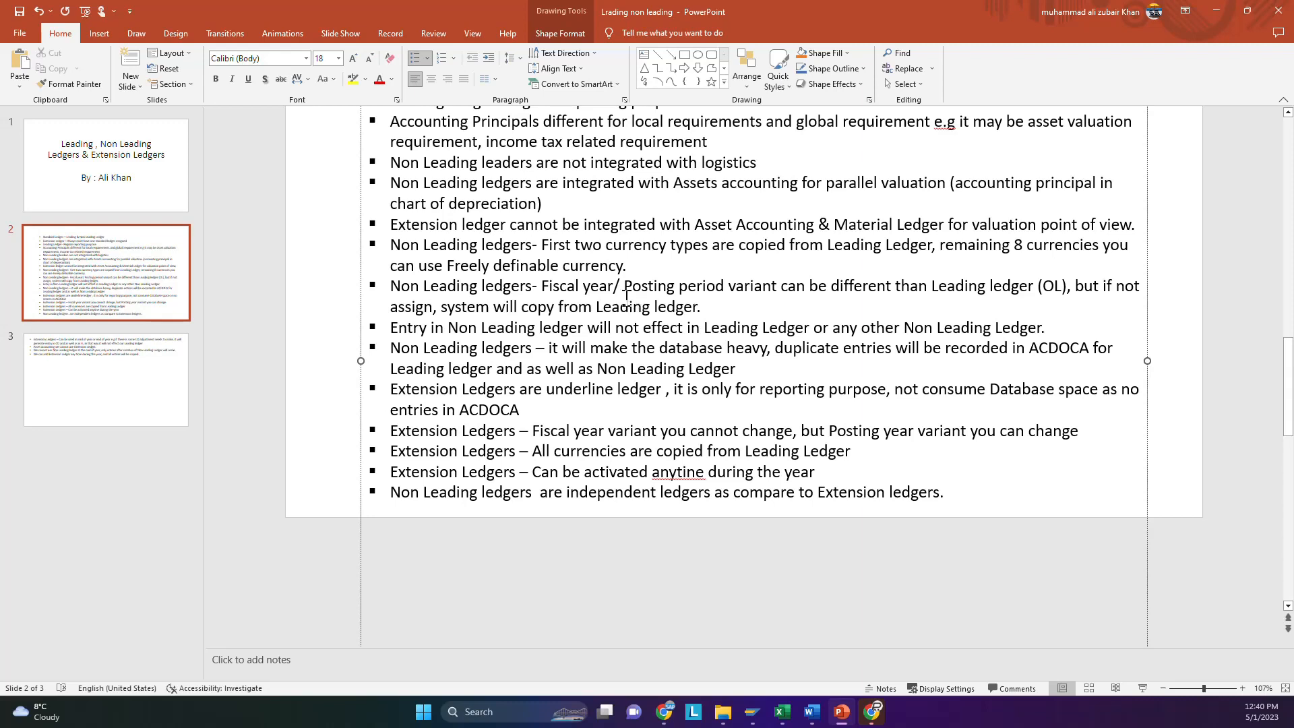
Review slide 2's remaining bullets on database load and extension ledgers, plus the extension ledger notes on slide 3
{"action": "scroll", "coordinate": [625, 297], "scroll_direction": "down", "scroll_amount": 1}
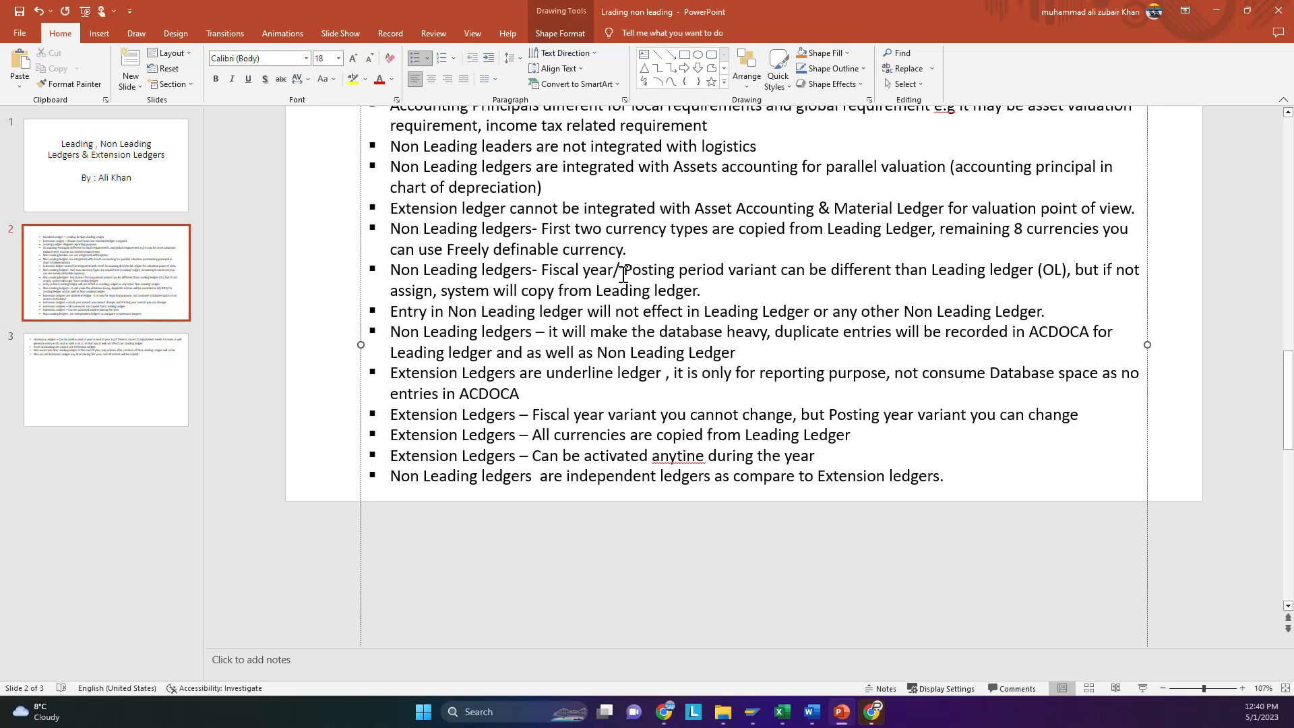
{"action": "scroll", "coordinate": [626, 269], "scroll_direction": "down", "scroll_amount": 1}
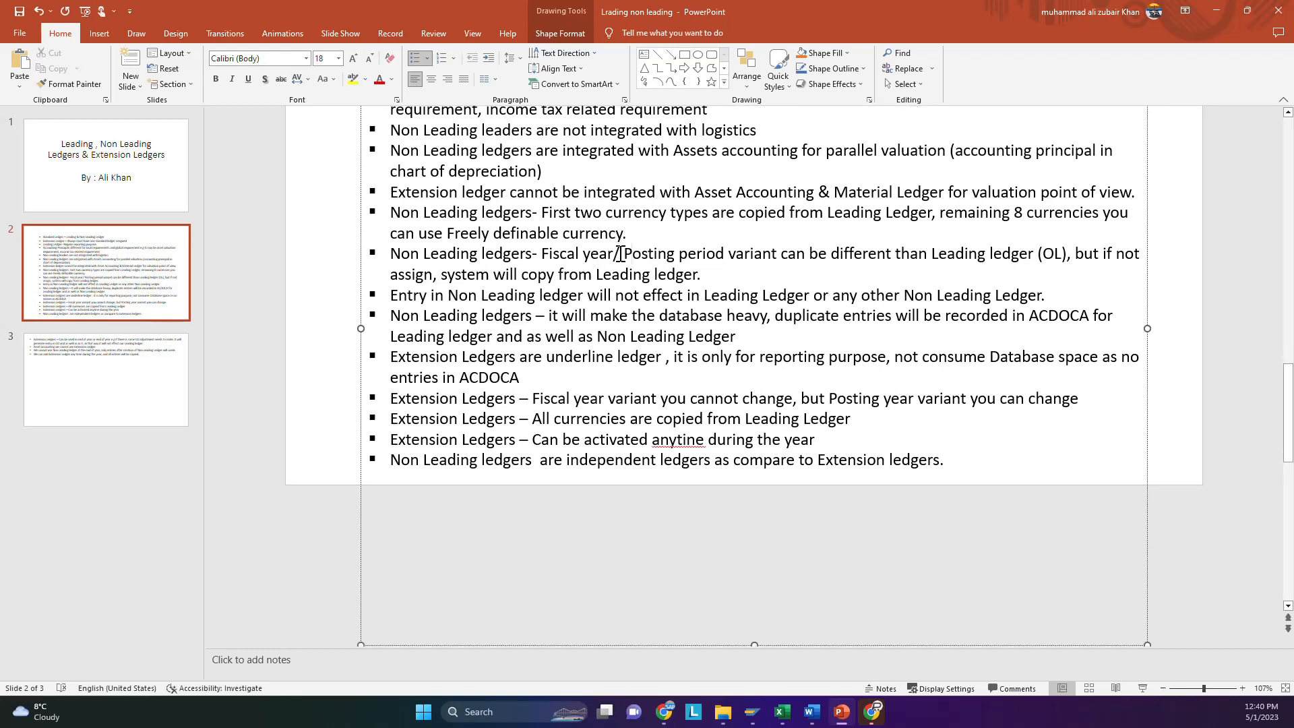
{"action": "scroll", "coordinate": [621, 253], "scroll_direction": "down", "scroll_amount": 1}
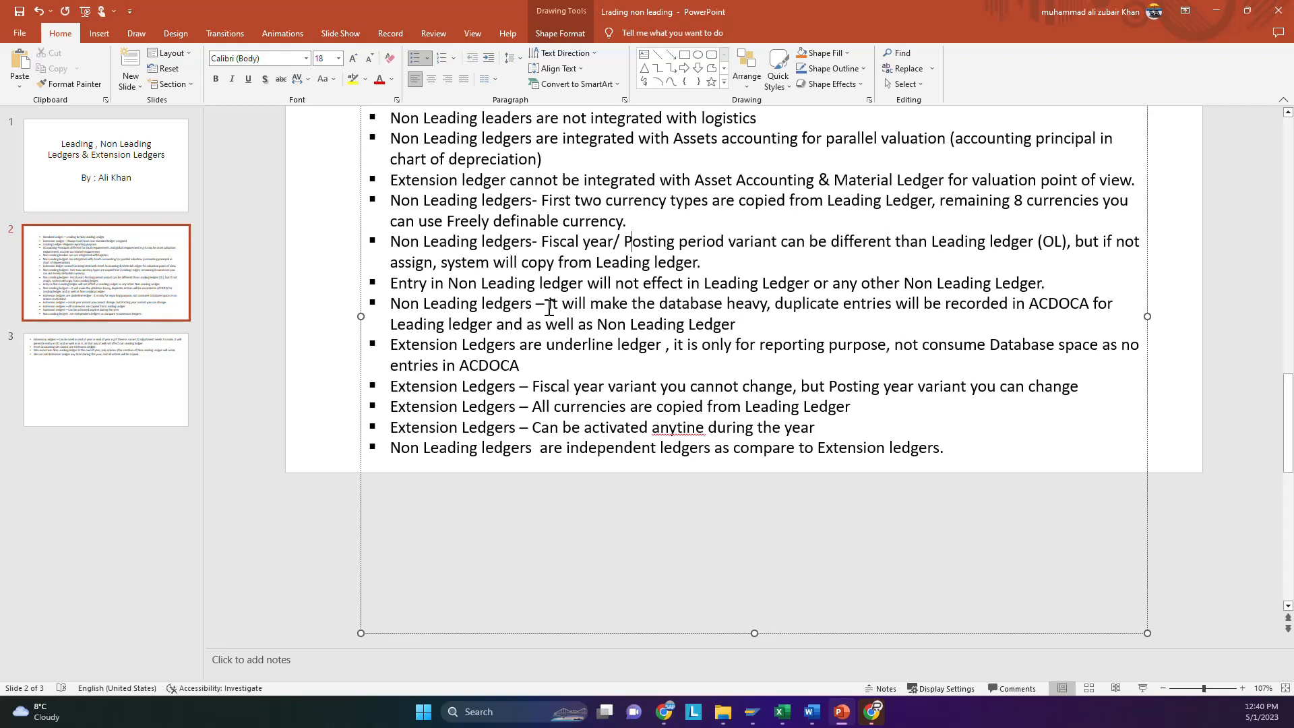
{"action": "type", "text": "pp"}
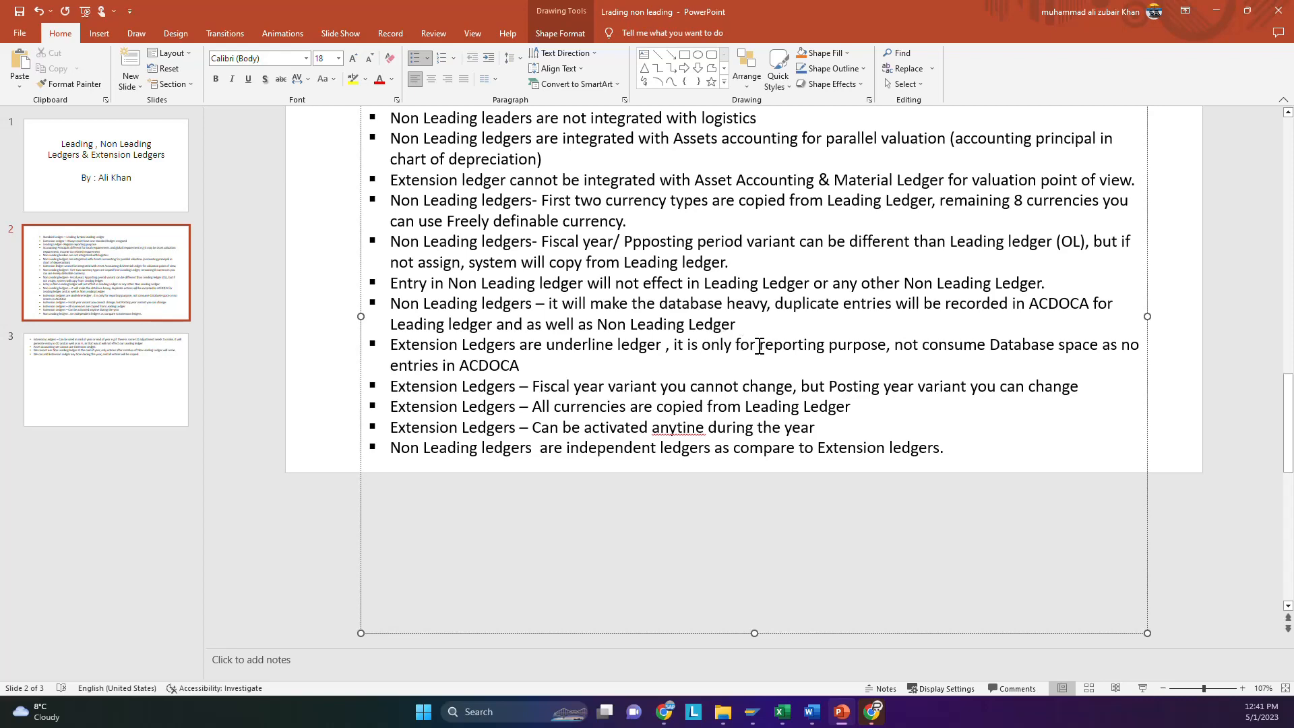
{"action": "scroll", "coordinate": [663, 310], "scroll_direction": "down", "scroll_amount": 2}
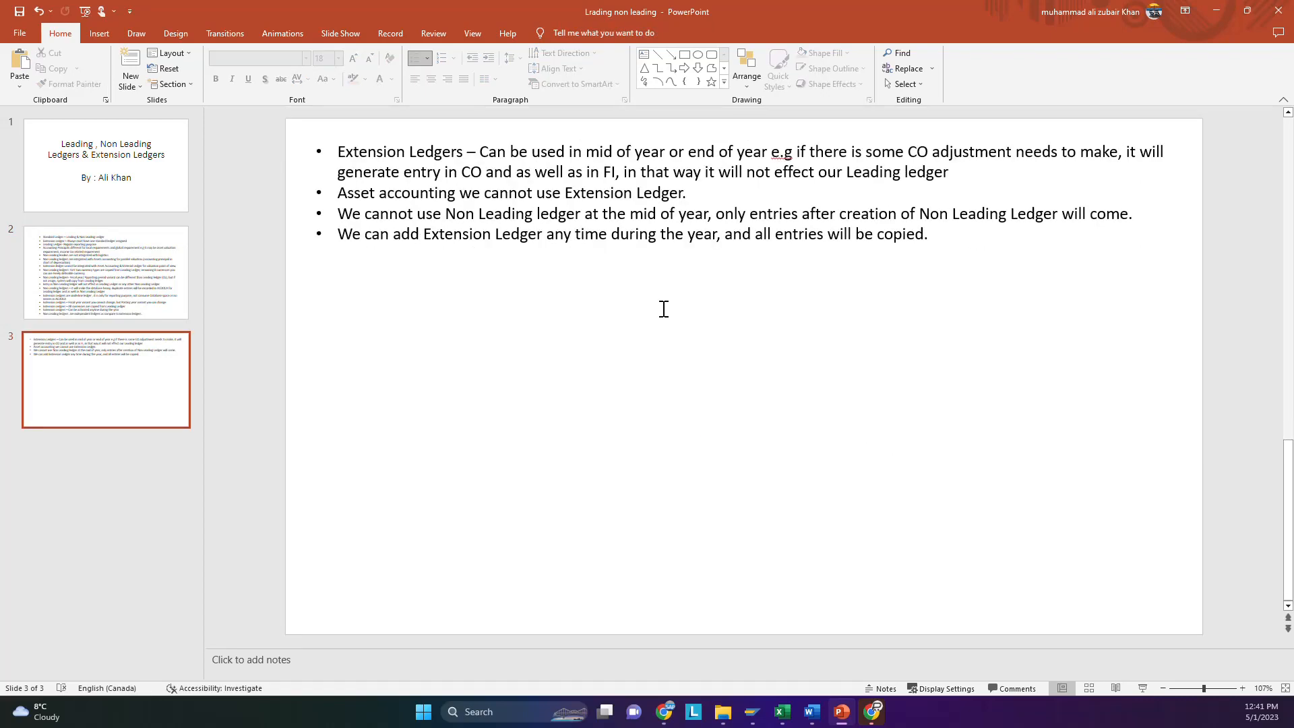
{"action": "scroll", "coordinate": [661, 309], "scroll_direction": "up", "scroll_amount": 3}
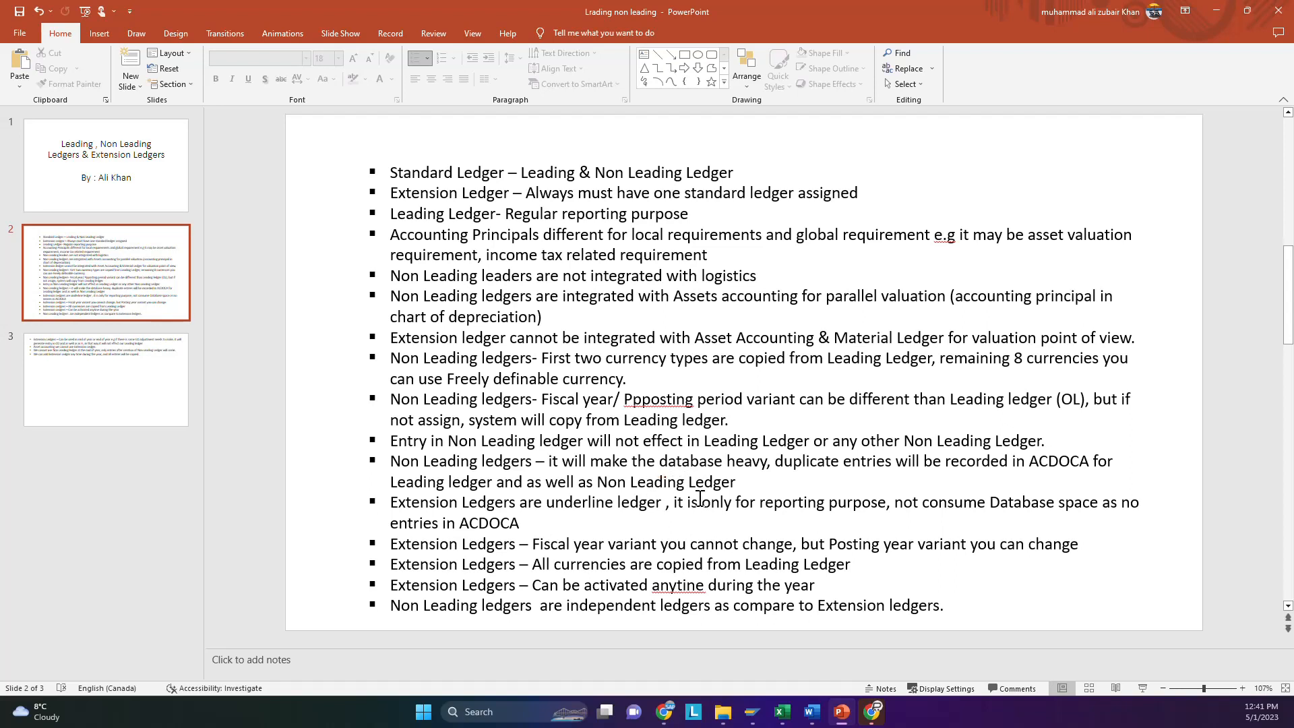
{"action": "scroll", "coordinate": [700, 498], "scroll_direction": "down", "scroll_amount": 2}
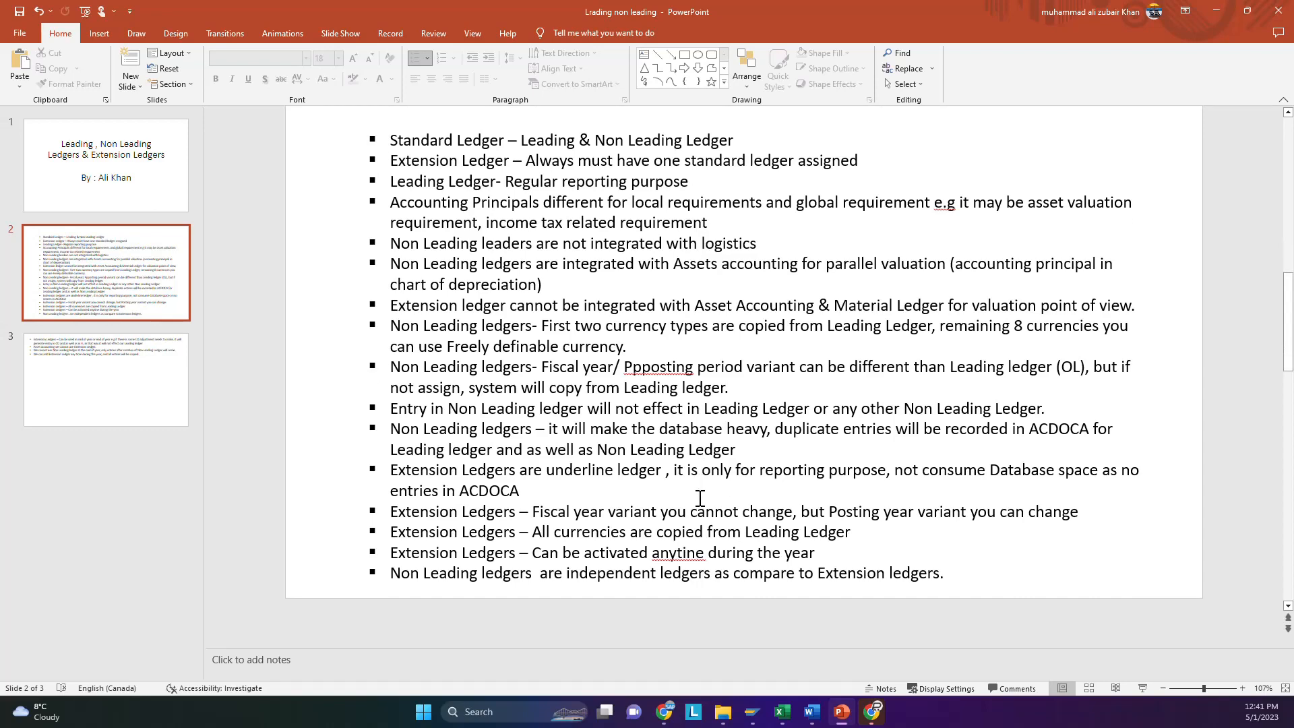
{"action": "scroll", "coordinate": [700, 498], "scroll_direction": "down", "scroll_amount": 5}
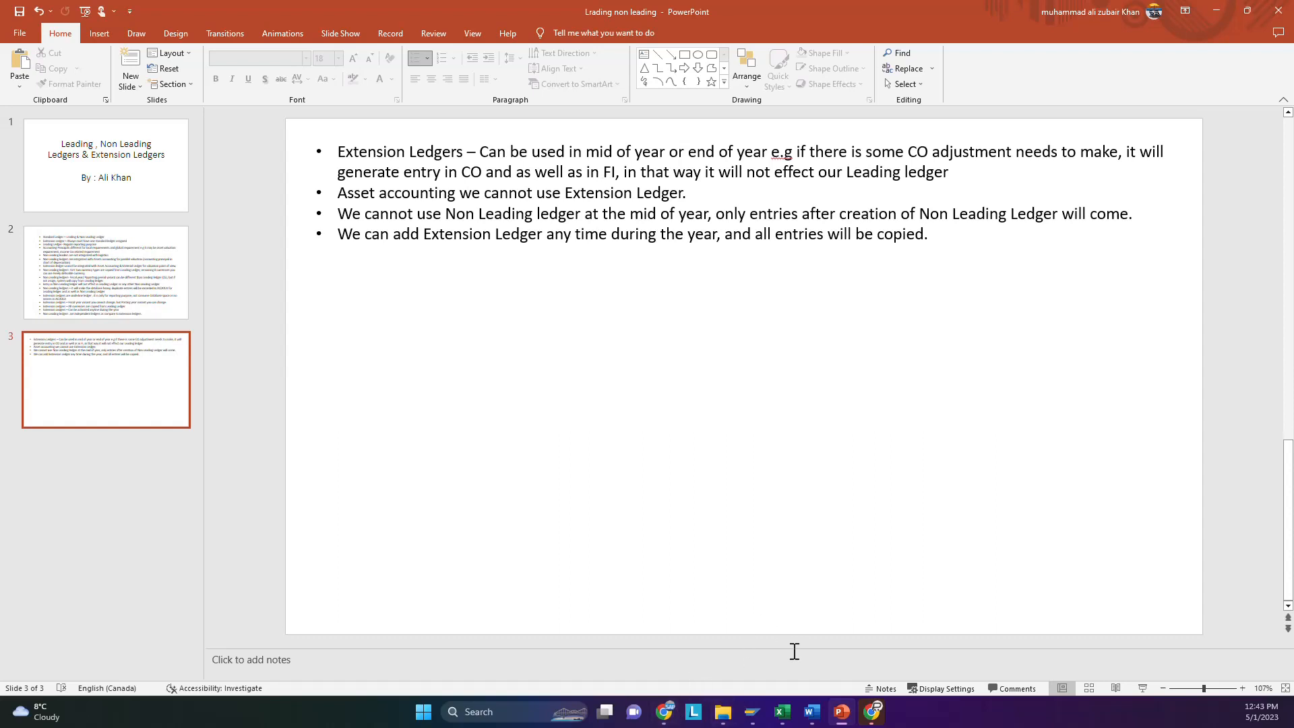
Switch to the SAP company code settings window and return to SAP Easy Access with /n
{"action": "mouse_move", "coordinate": [751, 719]}
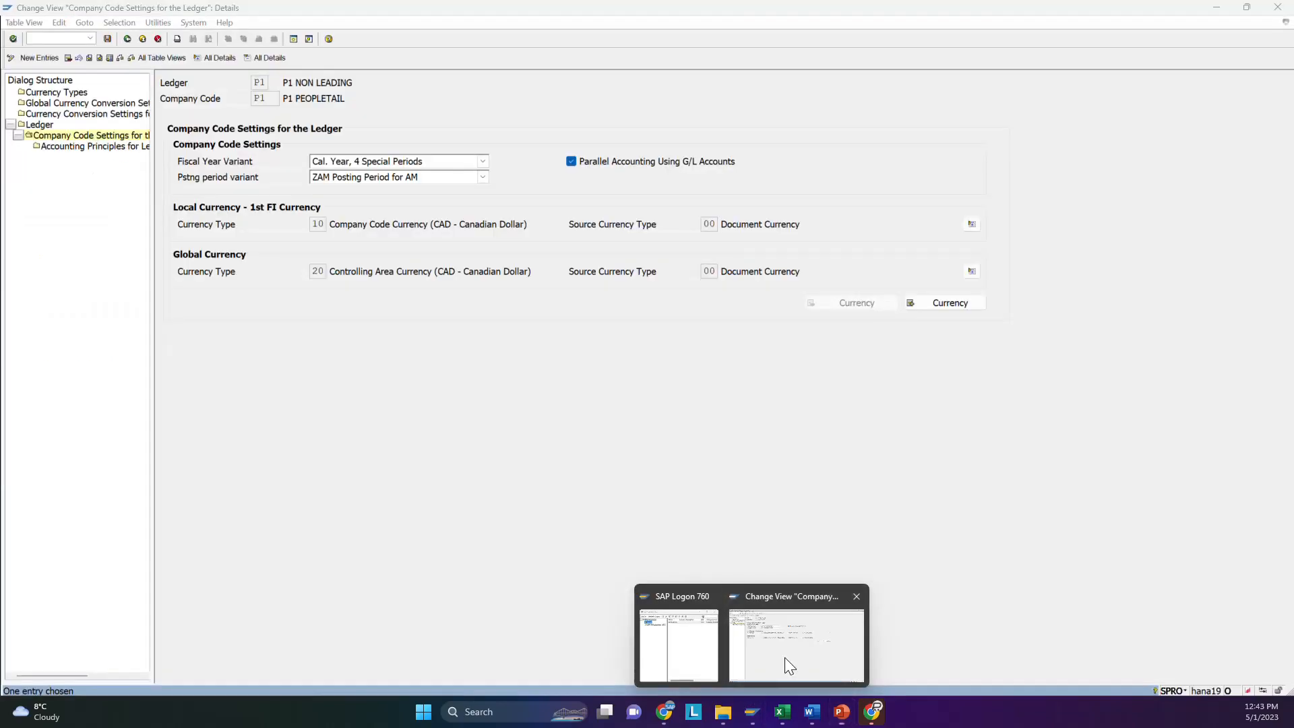
{"action": "left_click", "coordinate": [784, 657]}
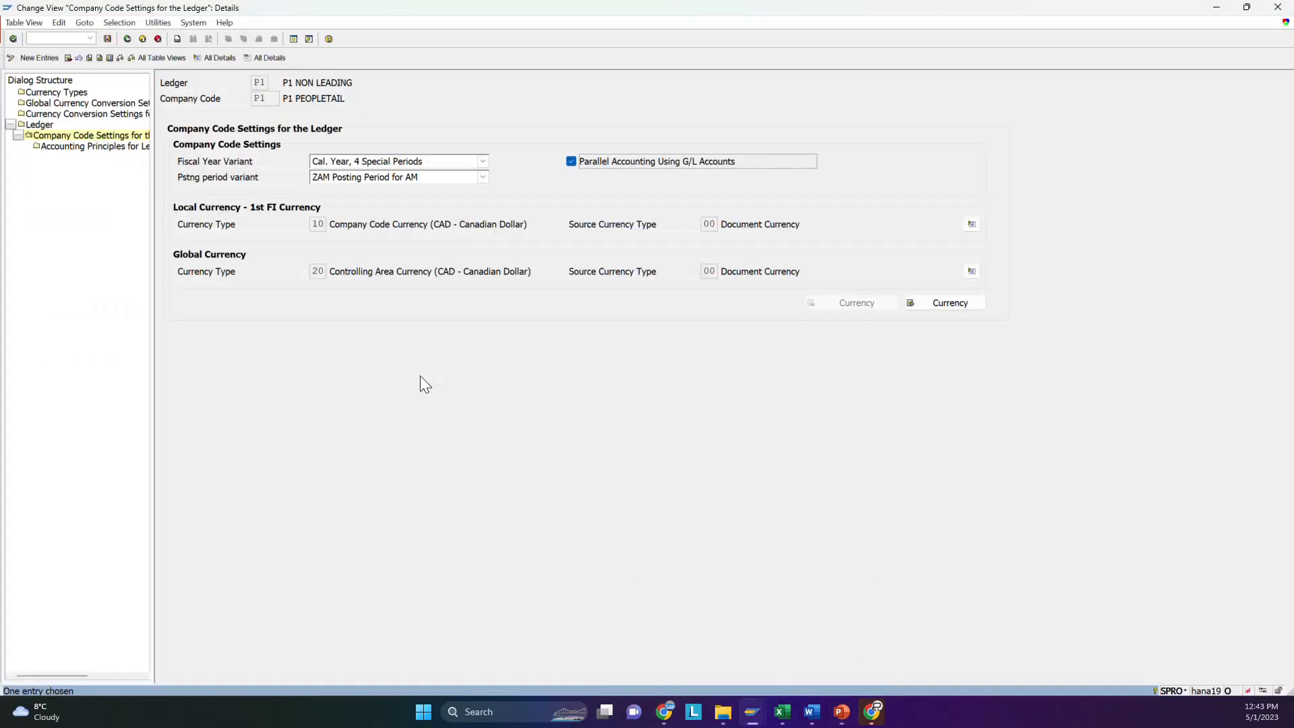
{"action": "left_click", "coordinate": [61, 37]}
{"action": "type", "text": "?N"}
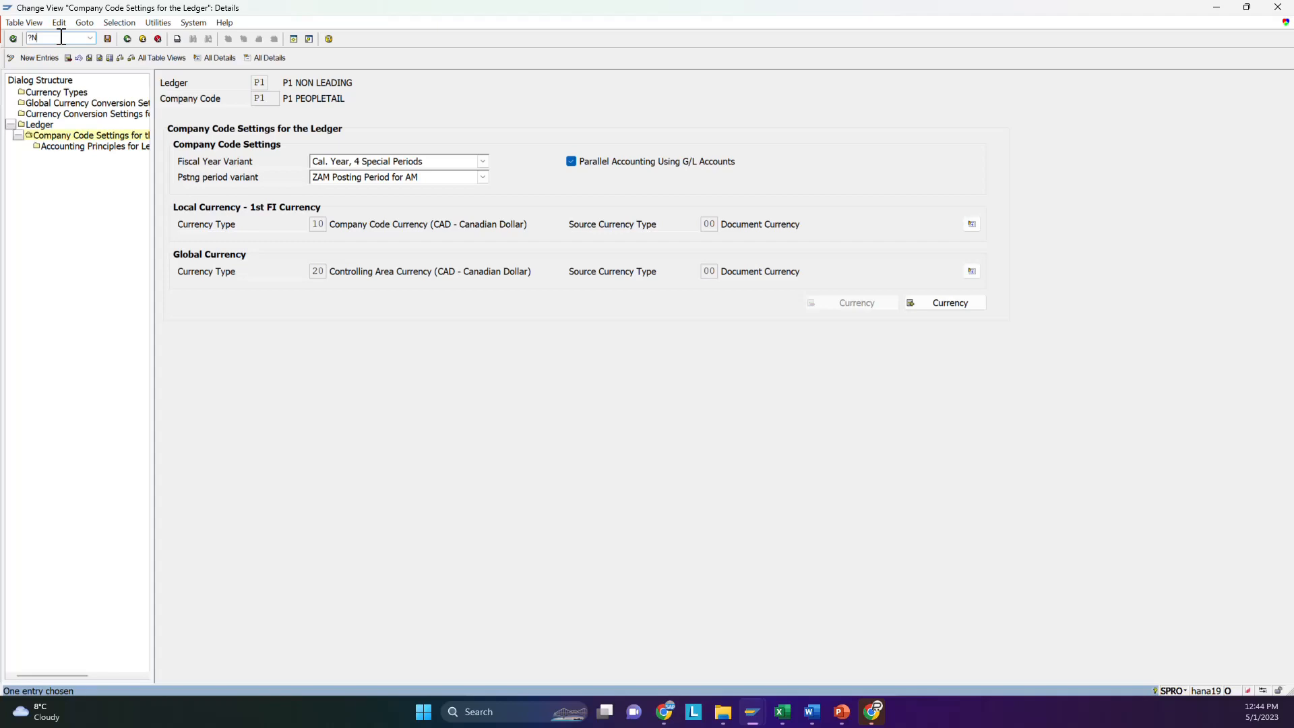
{"action": "key", "text": "BackSpace"}
{"action": "key", "text": "BackSpace"}
{"action": "type", "text": "/n"}
{"action": "key", "text": "Return"}
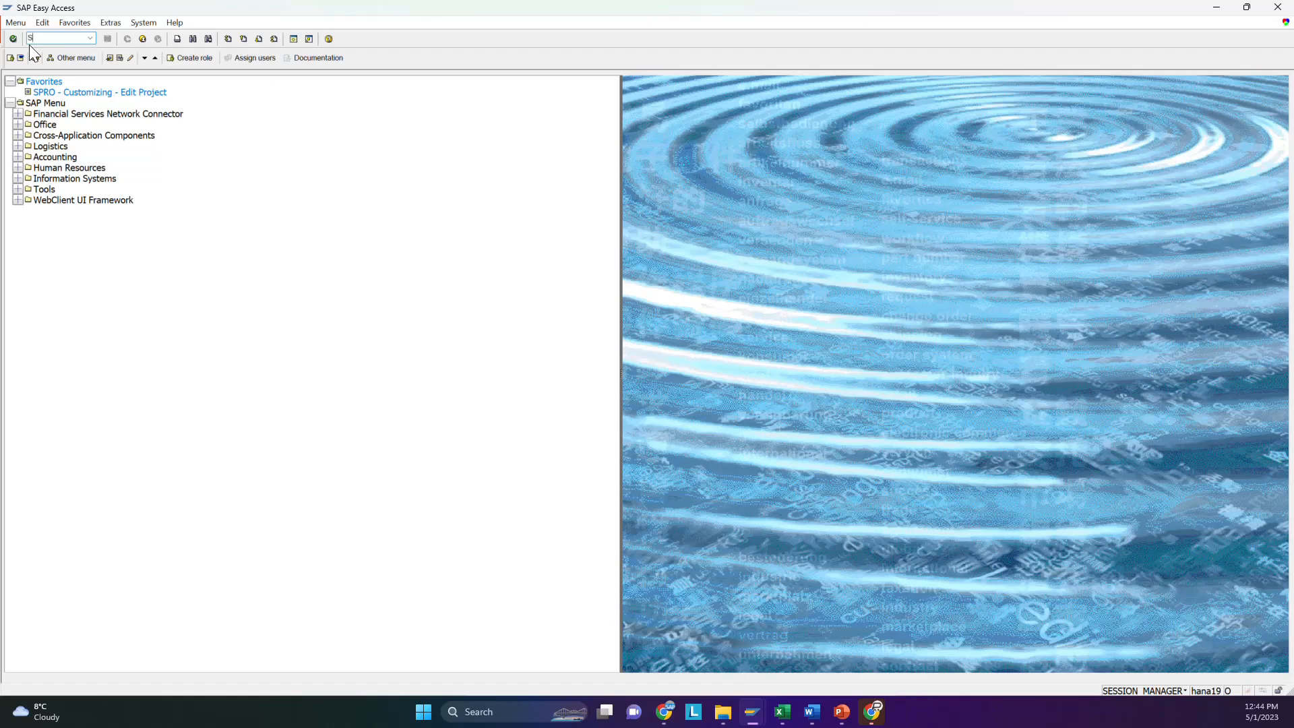
Start transaction SPRO and display the SAP Reference IMG
{"action": "type", "text": "SPRO"}
{"action": "key", "text": "Return"}
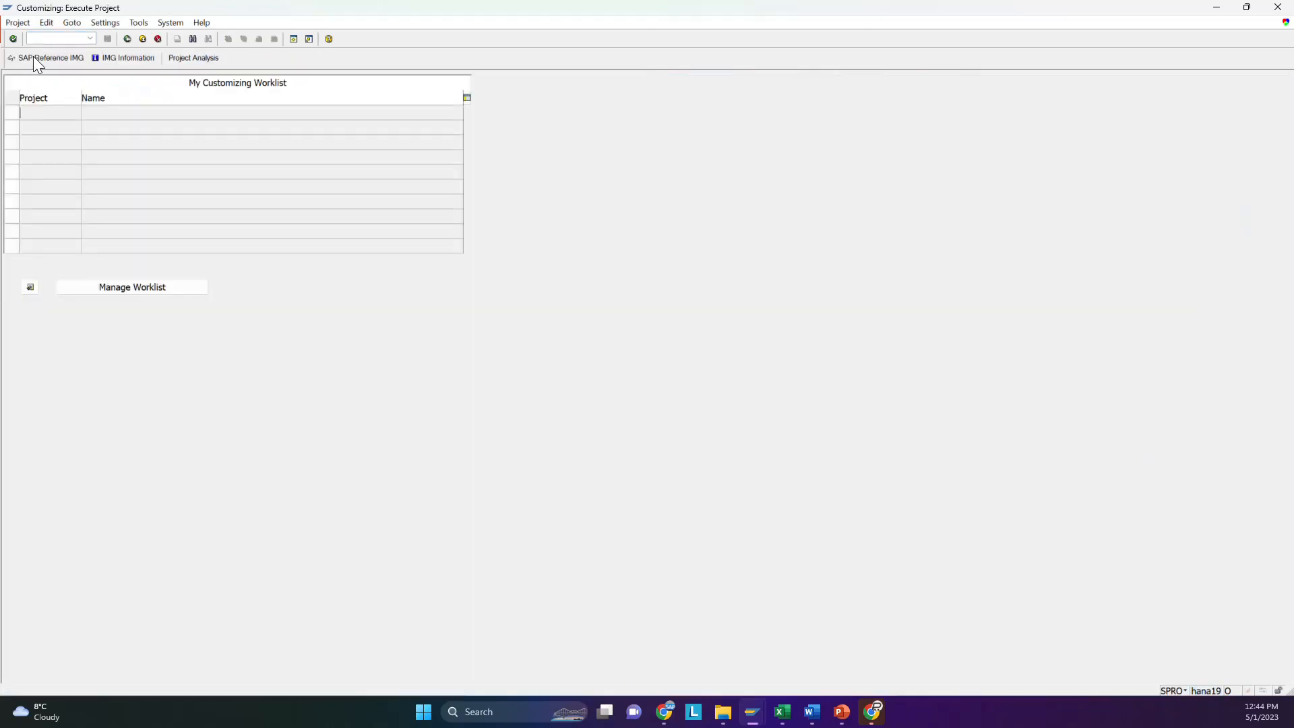
{"action": "left_click", "coordinate": [35, 58]}
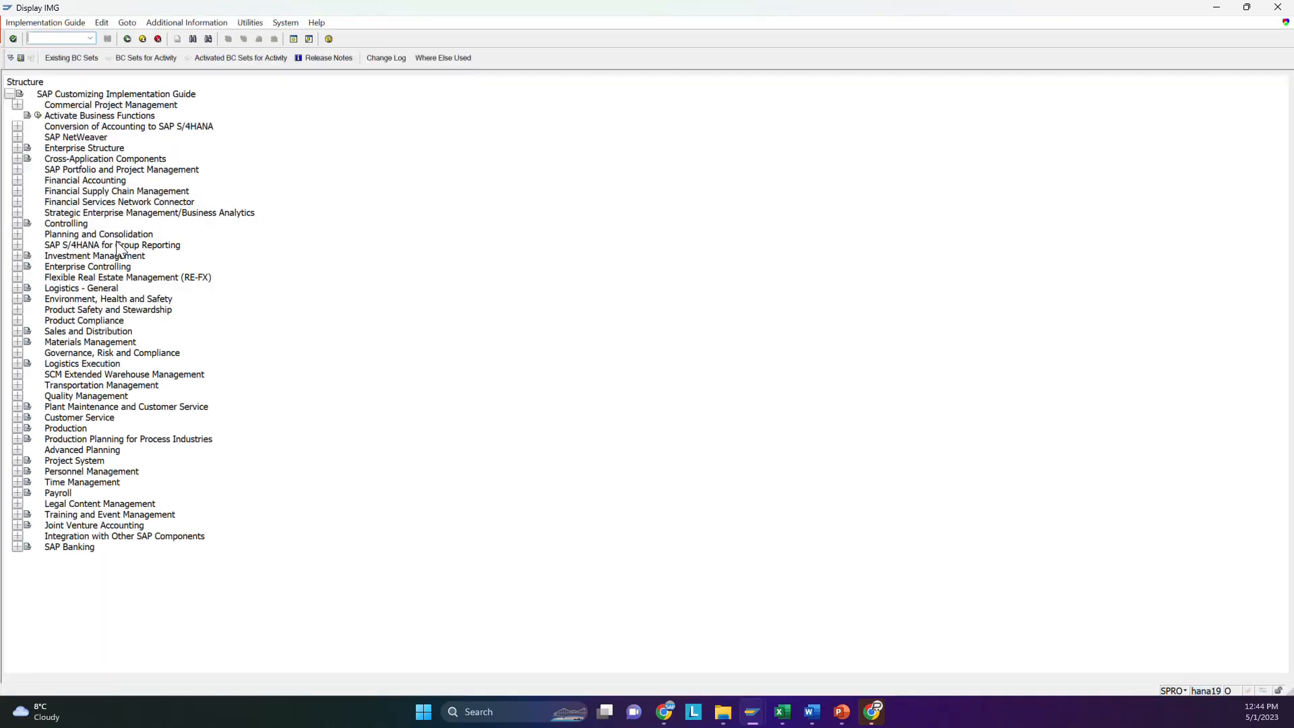
Open Define Settings for Ledgers and Currency Types under Financial Accounting Global Settings, Ledgers, Ledger, and dismiss the consistency check messages
{"action": "left_click", "coordinate": [16, 180]}
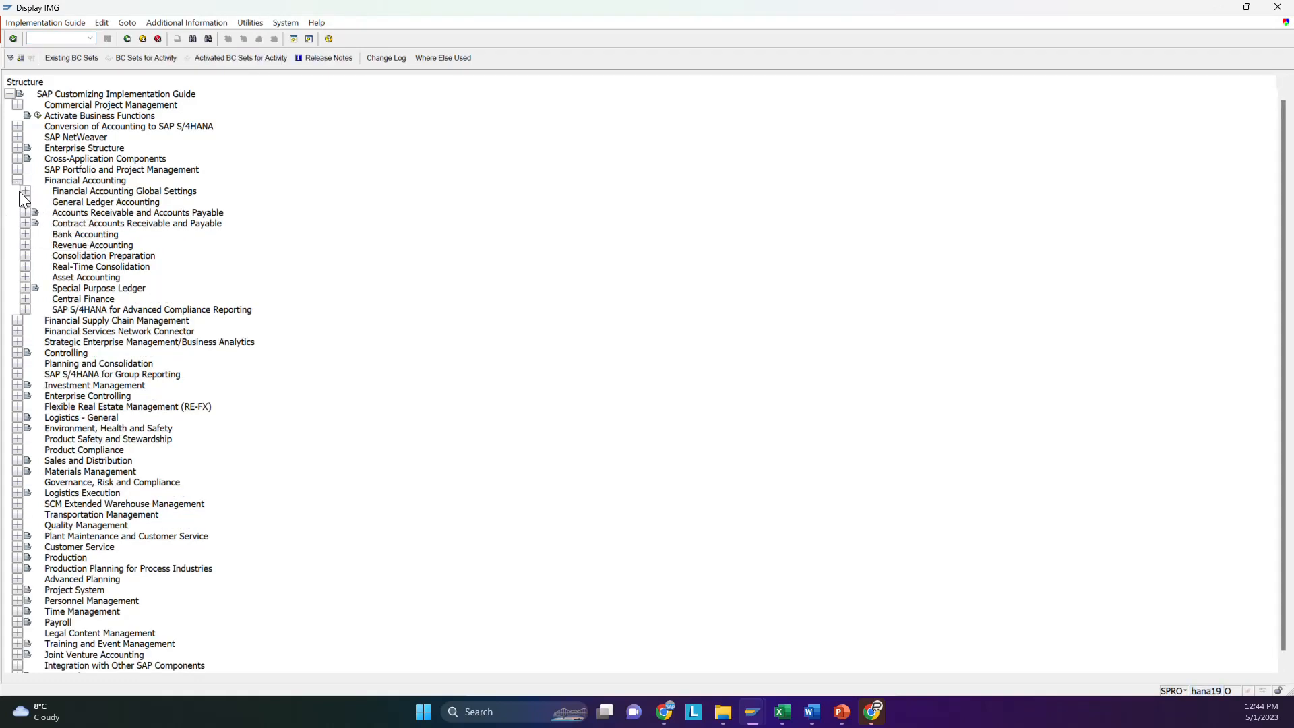
{"action": "left_click", "coordinate": [25, 191]}
{"action": "left_click", "coordinate": [32, 213]}
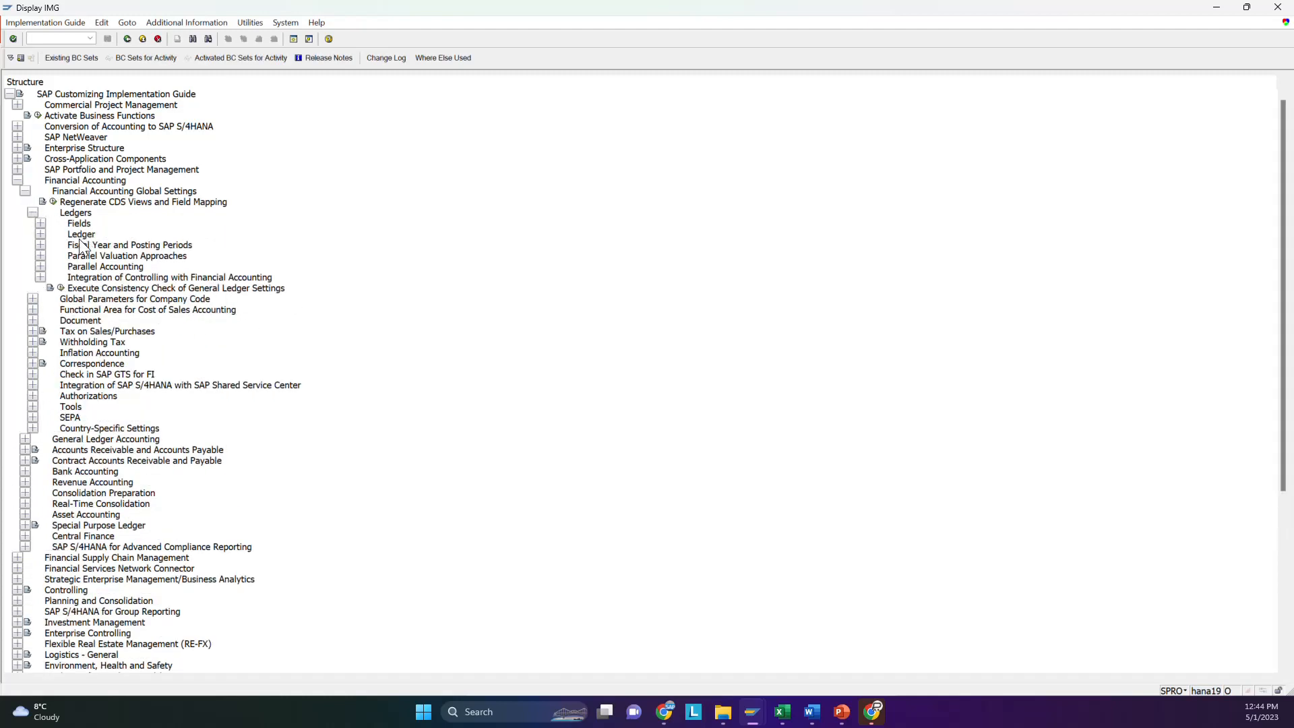
{"action": "left_click", "coordinate": [41, 234]}
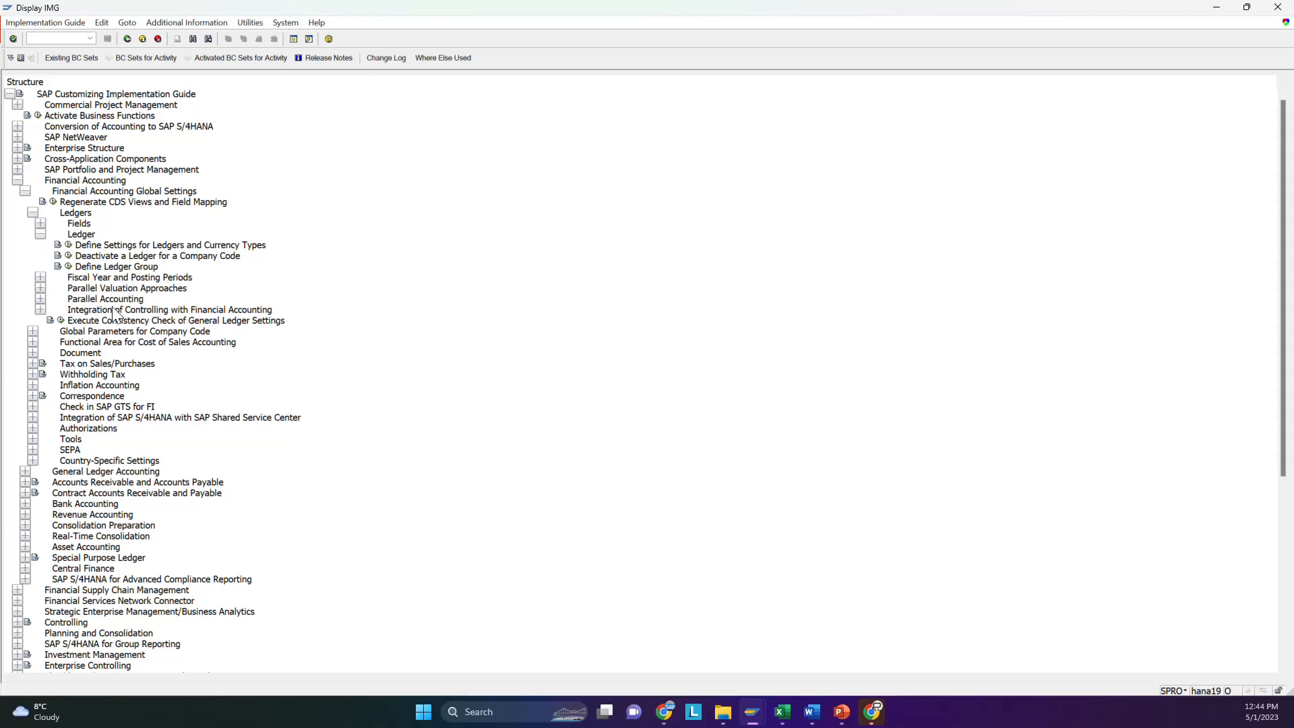
{"action": "left_click", "coordinate": [67, 246]}
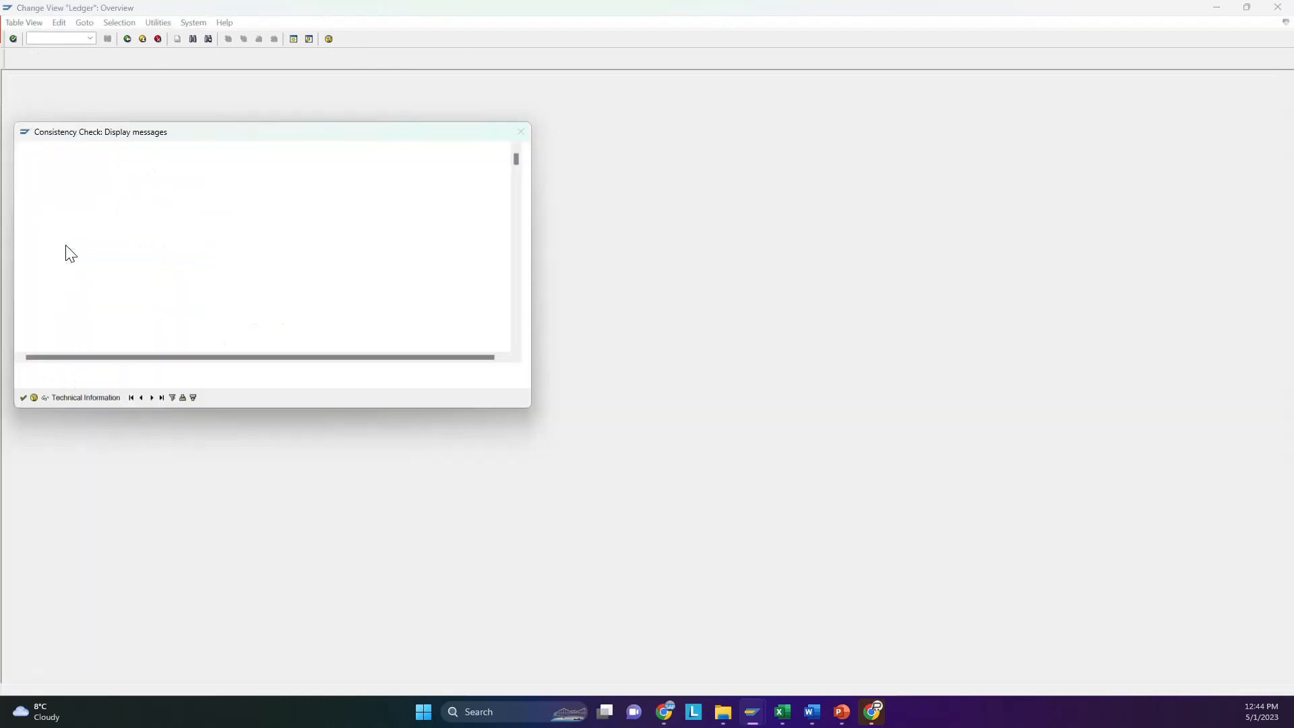
{"action": "left_click", "coordinate": [24, 396]}
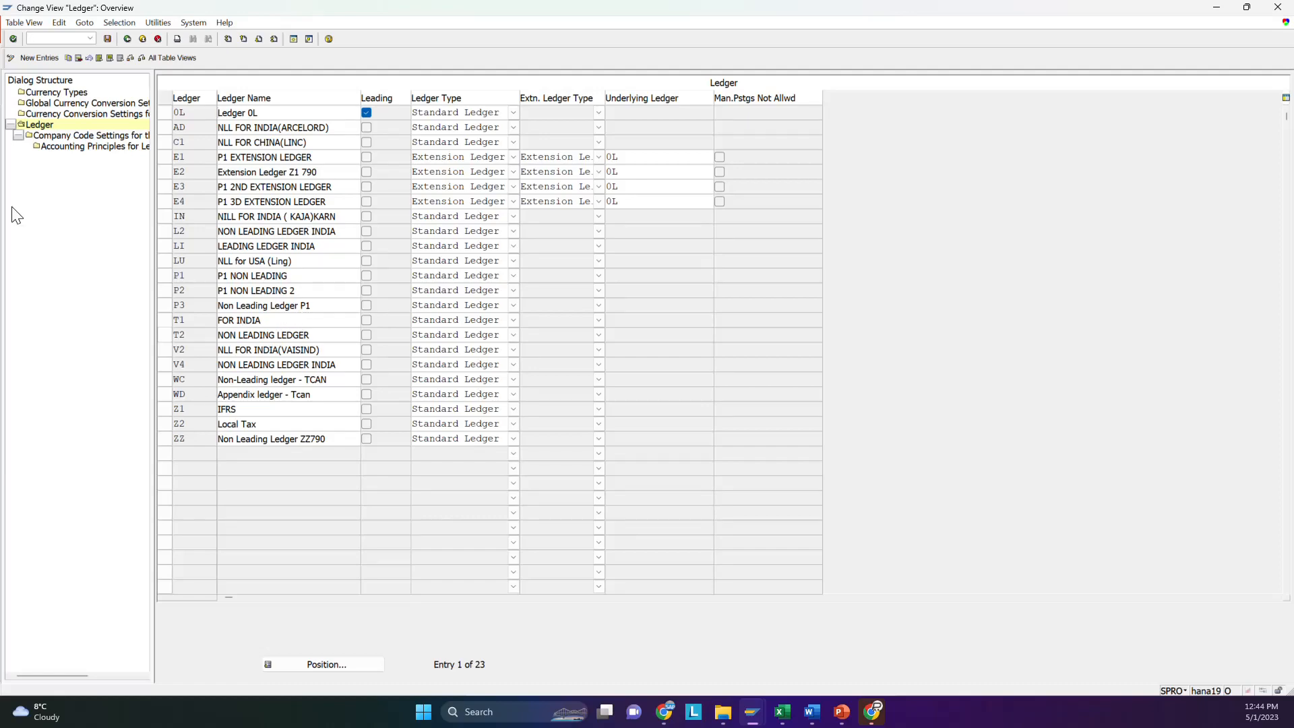
Display the Currency Types overview and arrange its window side by side with the Display IMG window
{"action": "left_click", "coordinate": [49, 91]}
{"action": "double_click", "coordinate": [55, 94]}
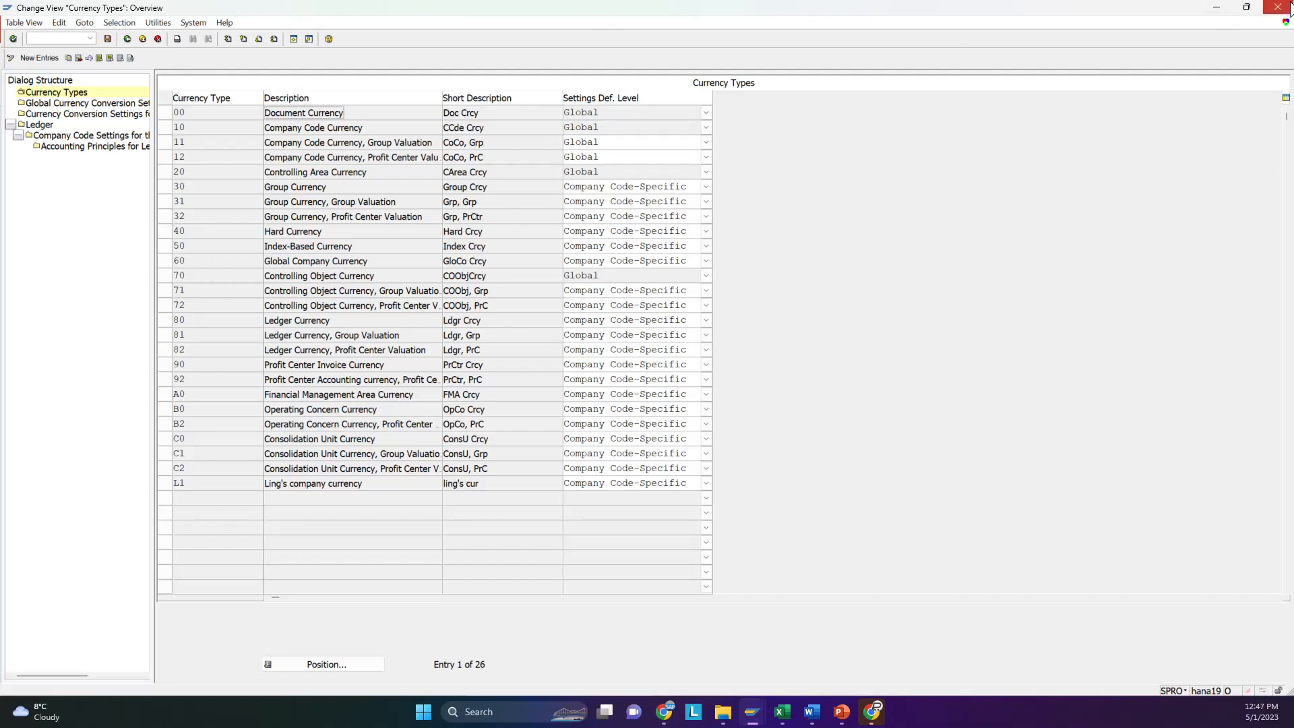
{"action": "left_click", "coordinate": [1248, 9]}
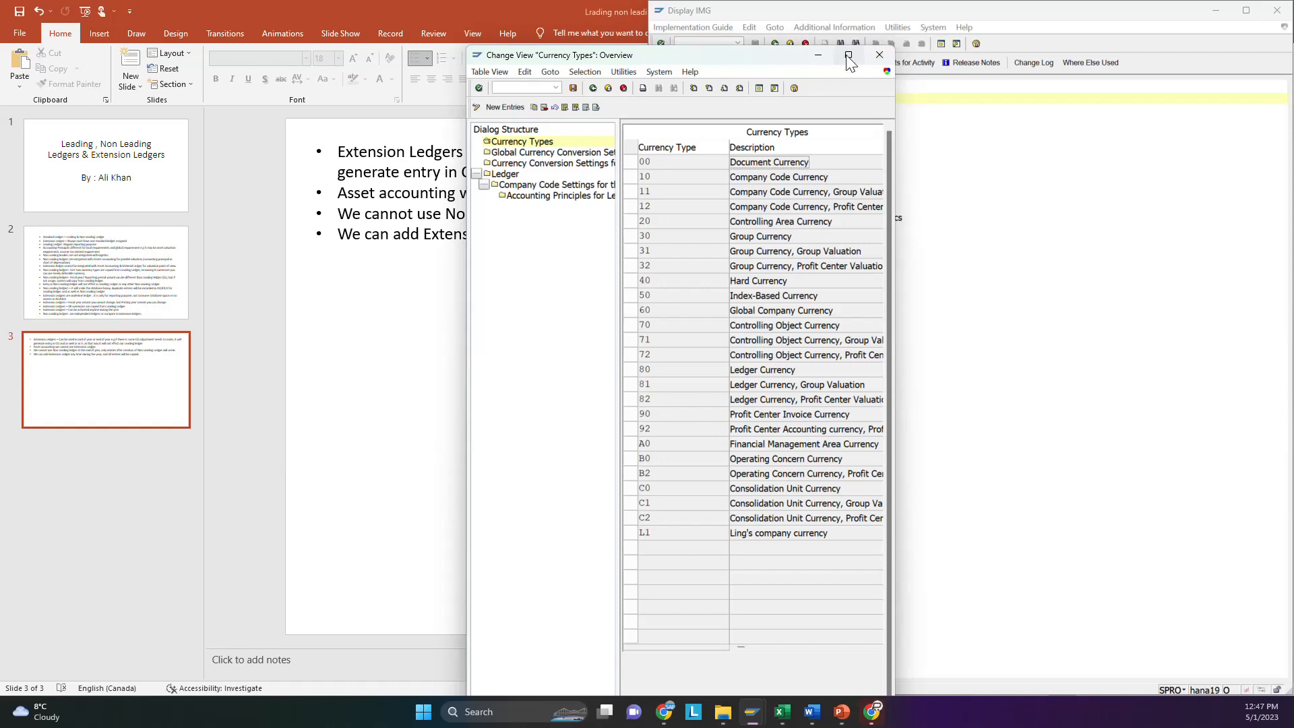
{"action": "mouse_move", "coordinate": [848, 59]}
{"action": "left_click", "coordinate": [761, 95]}
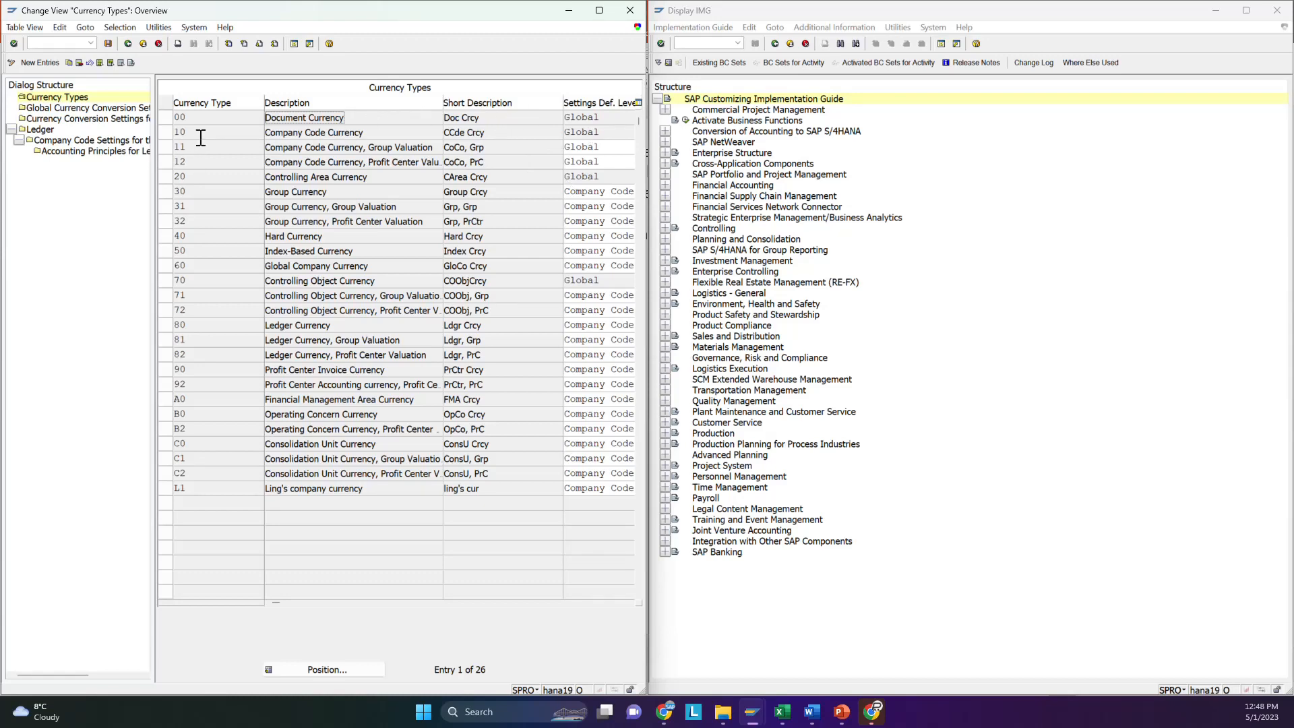
Open the Edit Company Code Data activity under Enterprise Structure, Definition, Financial Accounting in the IMG
{"action": "left_click", "coordinate": [665, 152]}
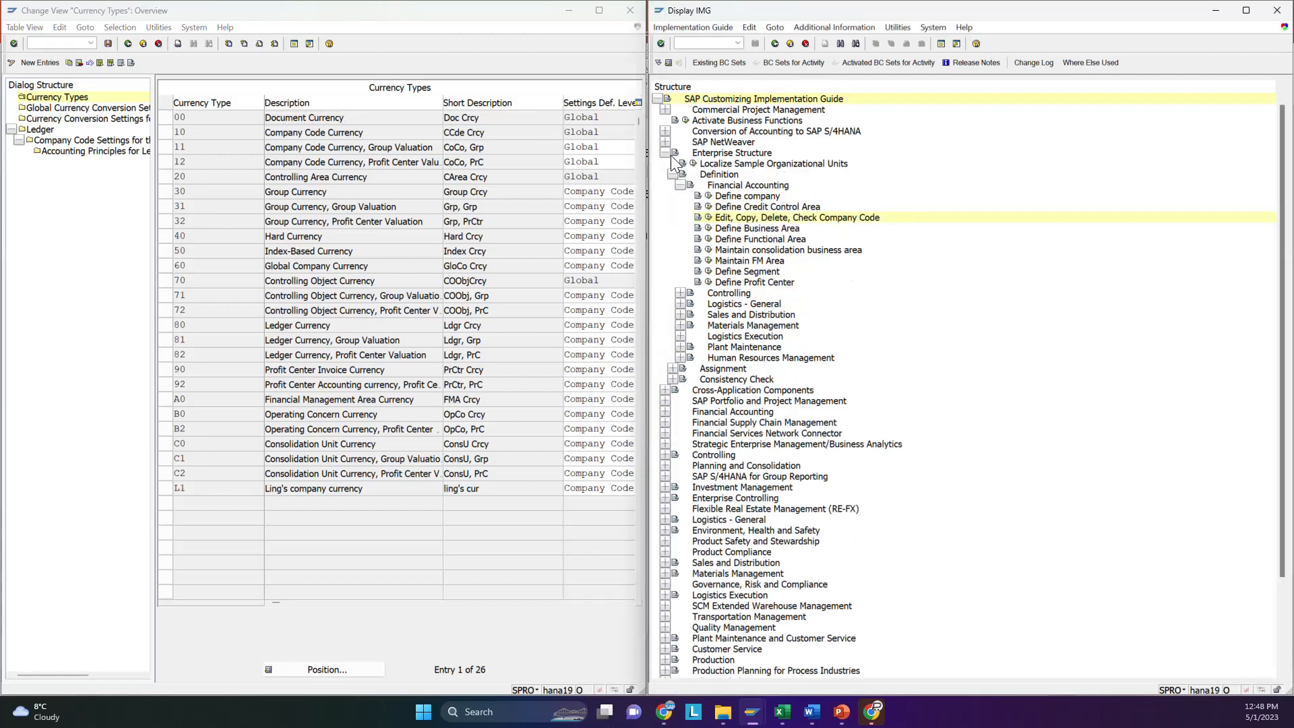
{"action": "left_click", "coordinate": [709, 217]}
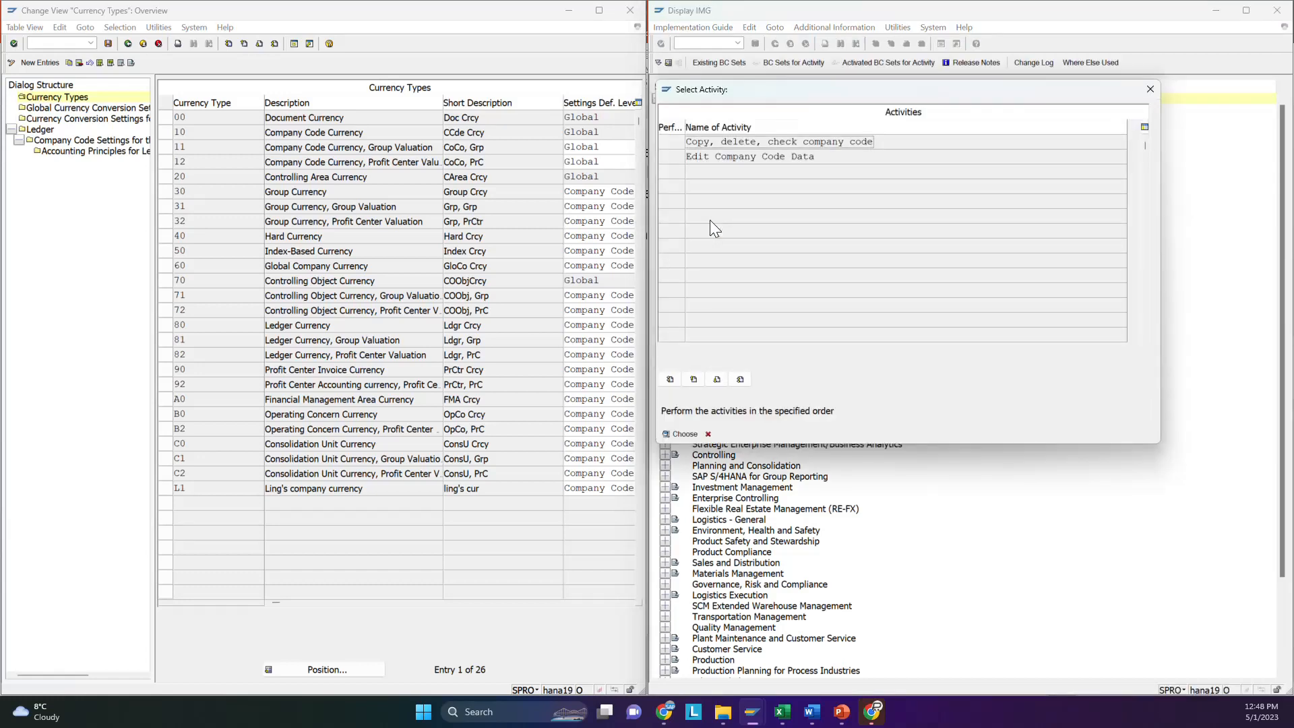
{"action": "double_click", "coordinate": [706, 159]}
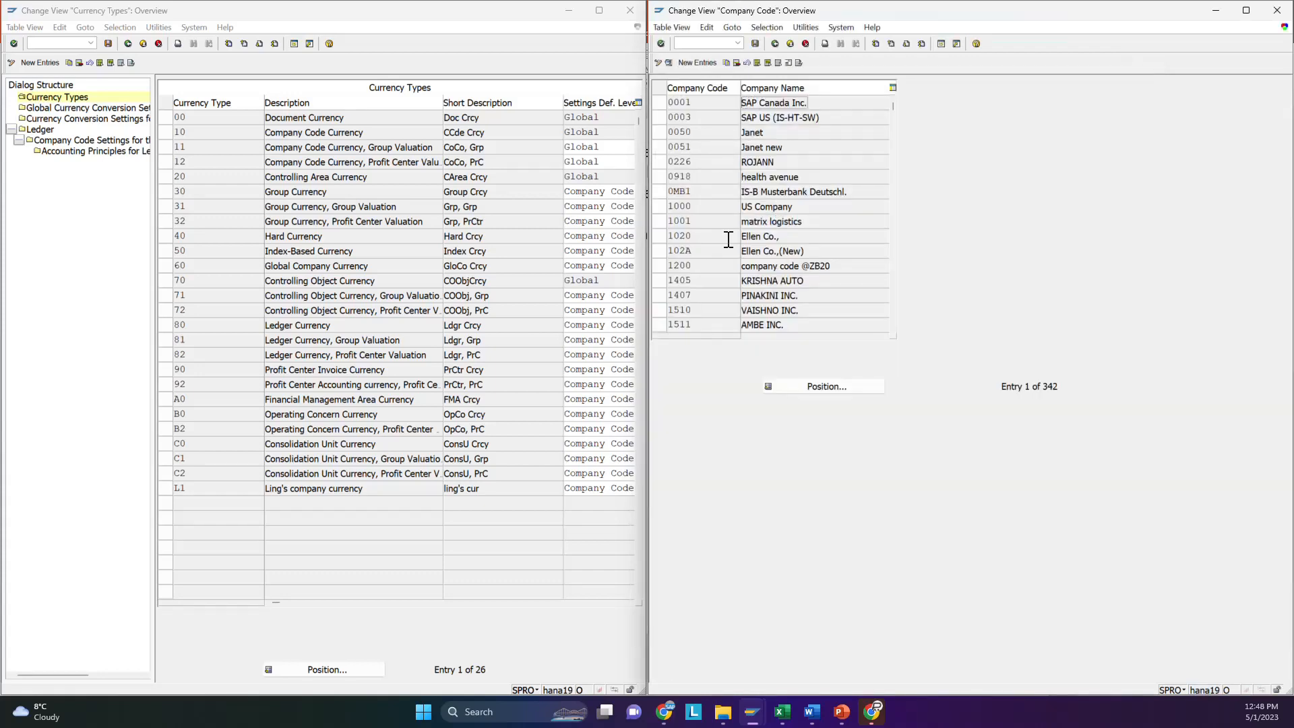
Position the company code list on P1 and display that company code's details to examine its currency
{"action": "left_click", "coordinate": [809, 387]}
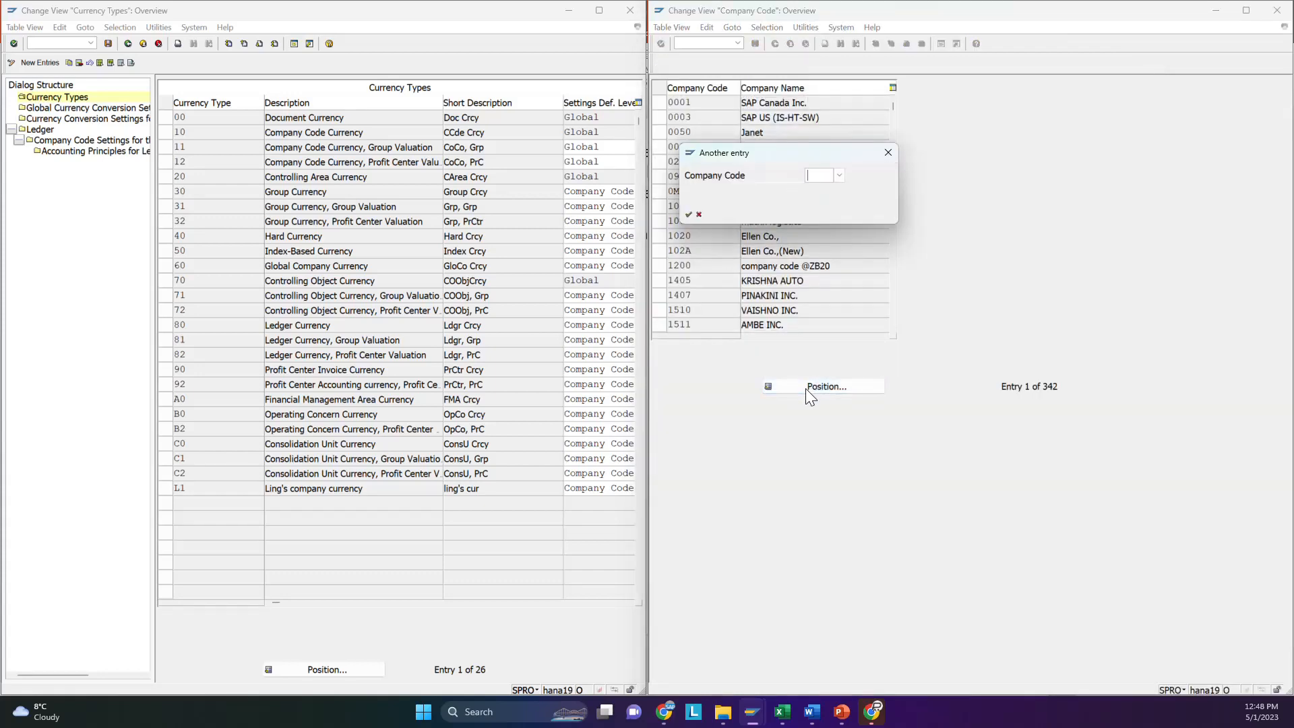
{"action": "type", "text": "P1"}
{"action": "key", "text": "Return"}
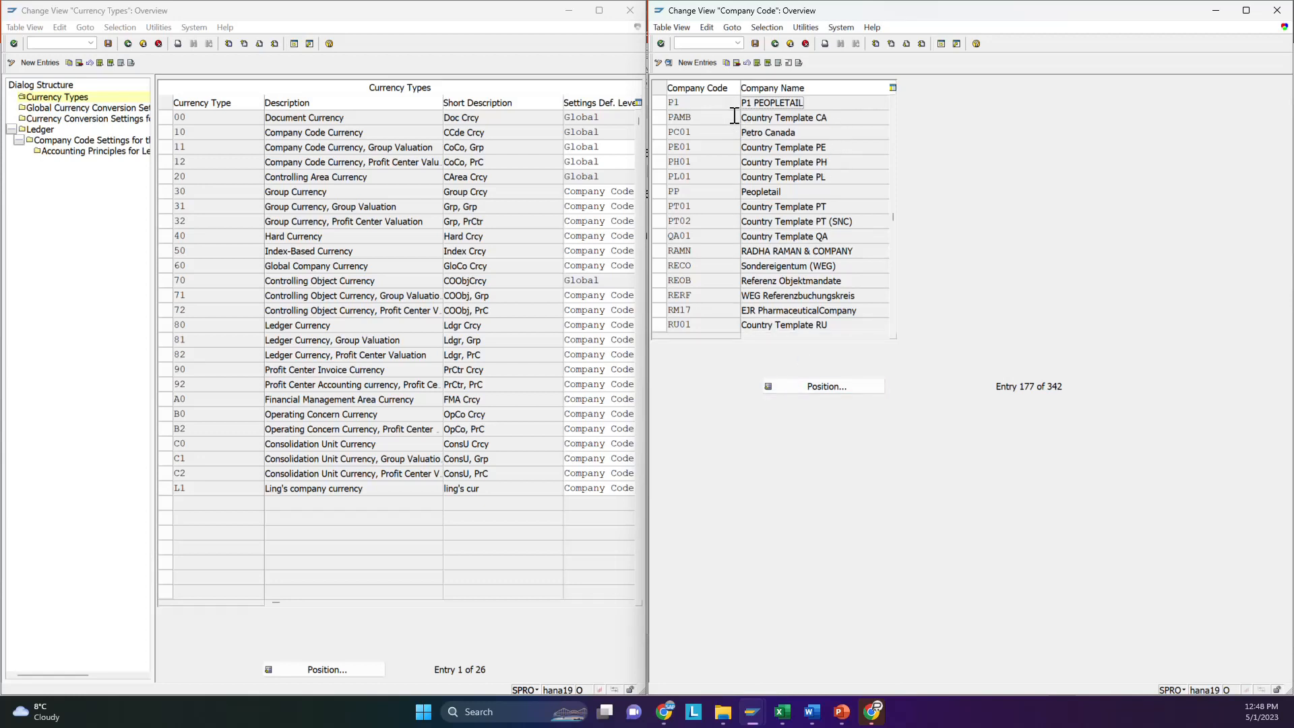
{"action": "left_click", "coordinate": [659, 102]}
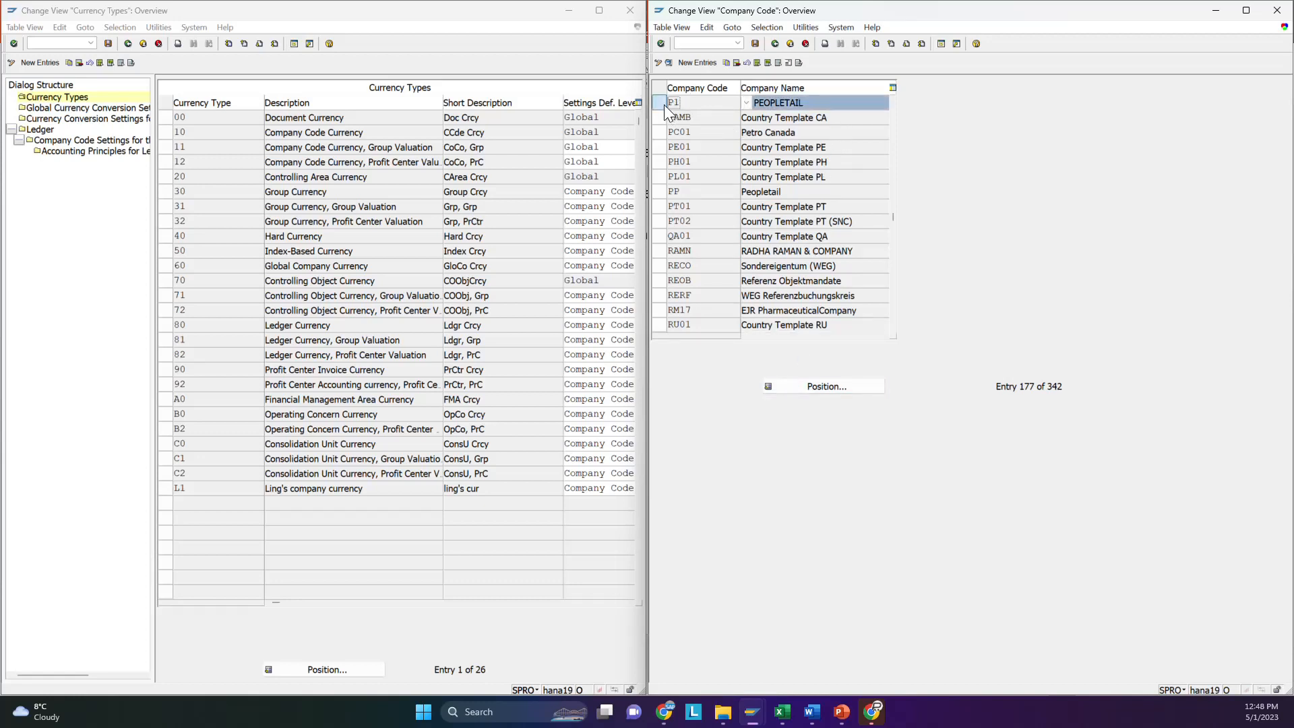
{"action": "left_click", "coordinate": [668, 63]}
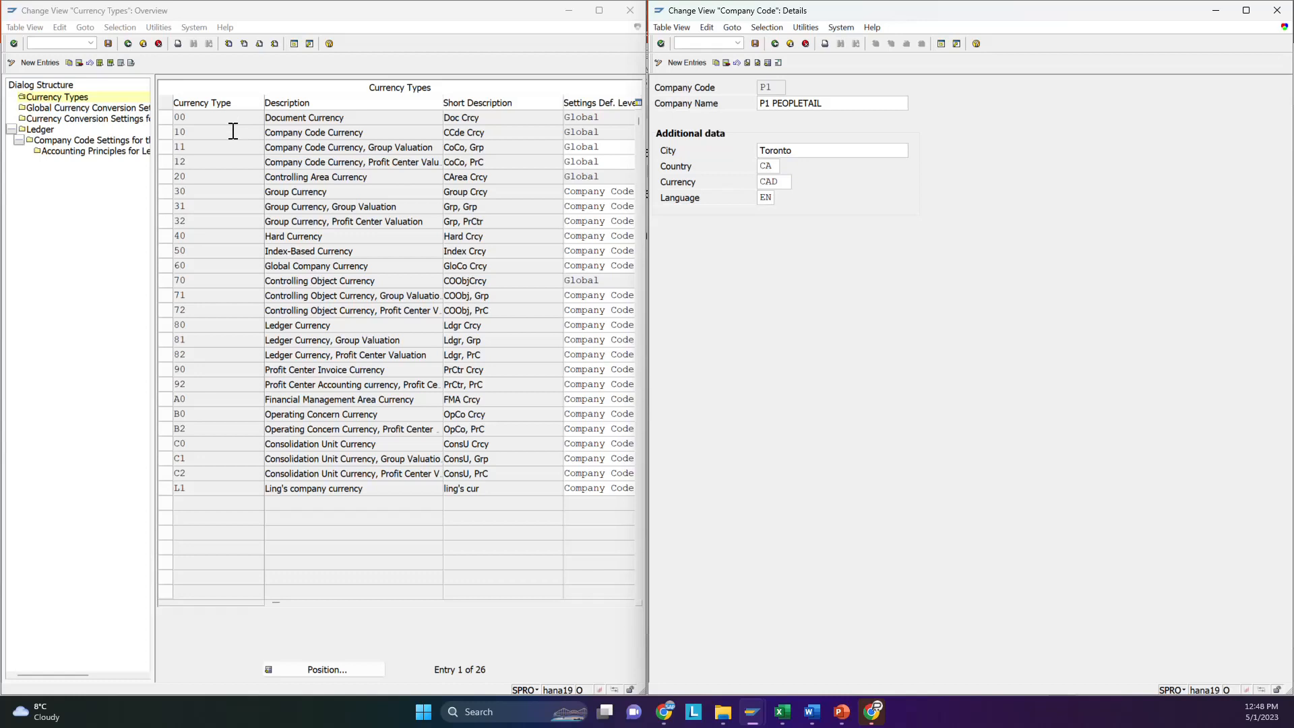
Mark currency type 20 in the Currency Types overview, then leave the company code activity and collapse Enterprise Structure in the IMG
{"action": "left_click", "coordinate": [219, 180]}
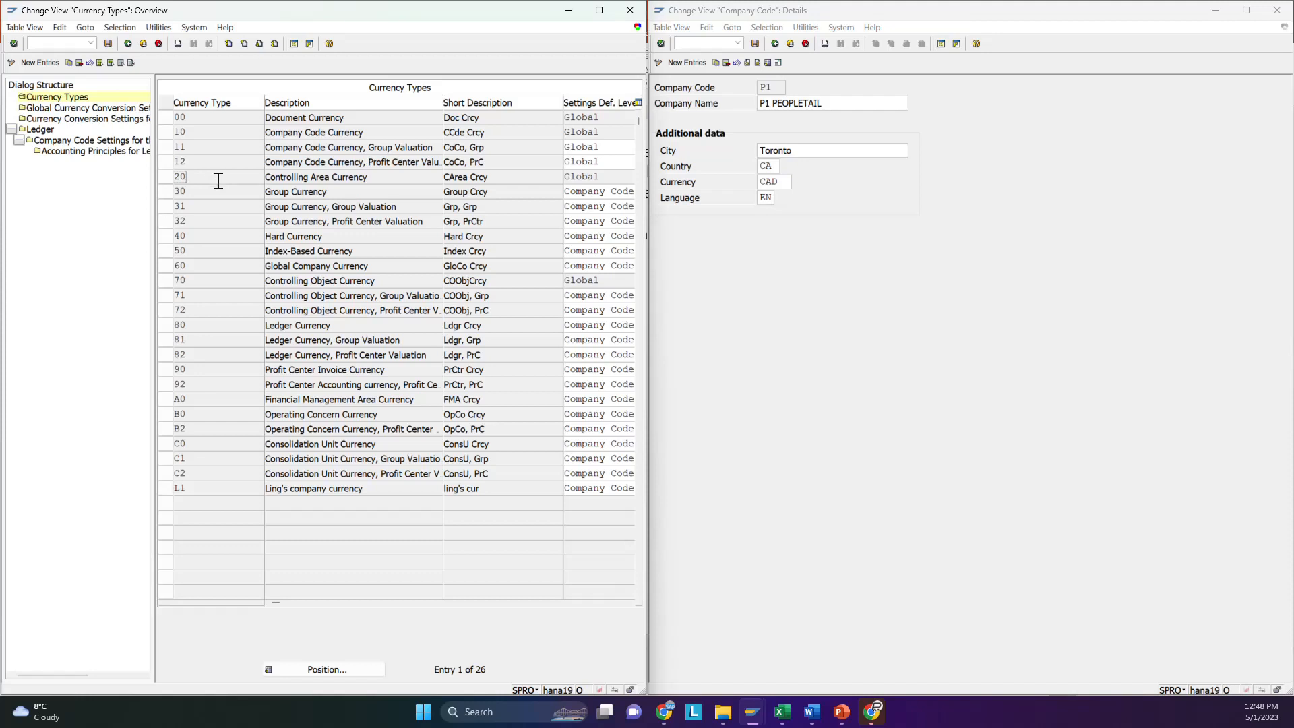
{"action": "left_click", "coordinate": [774, 44]}
{"action": "left_click", "coordinate": [775, 44]}
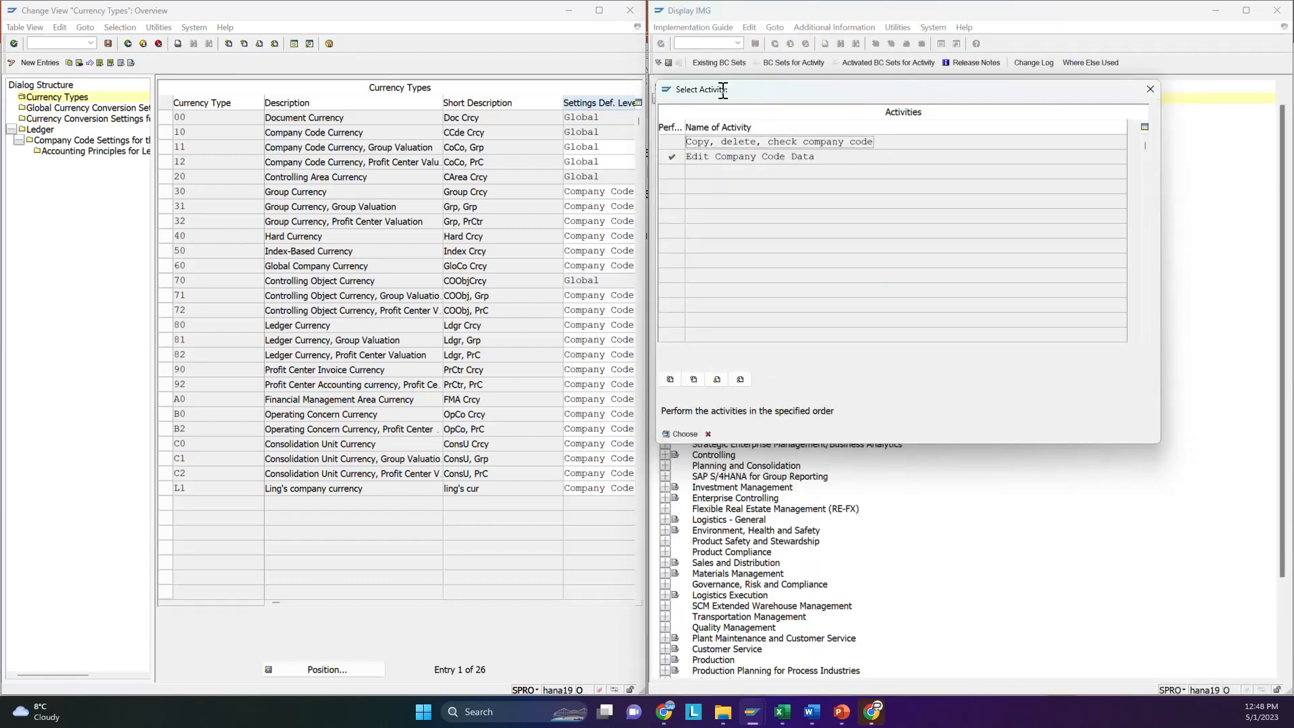
{"action": "left_click", "coordinate": [1150, 89]}
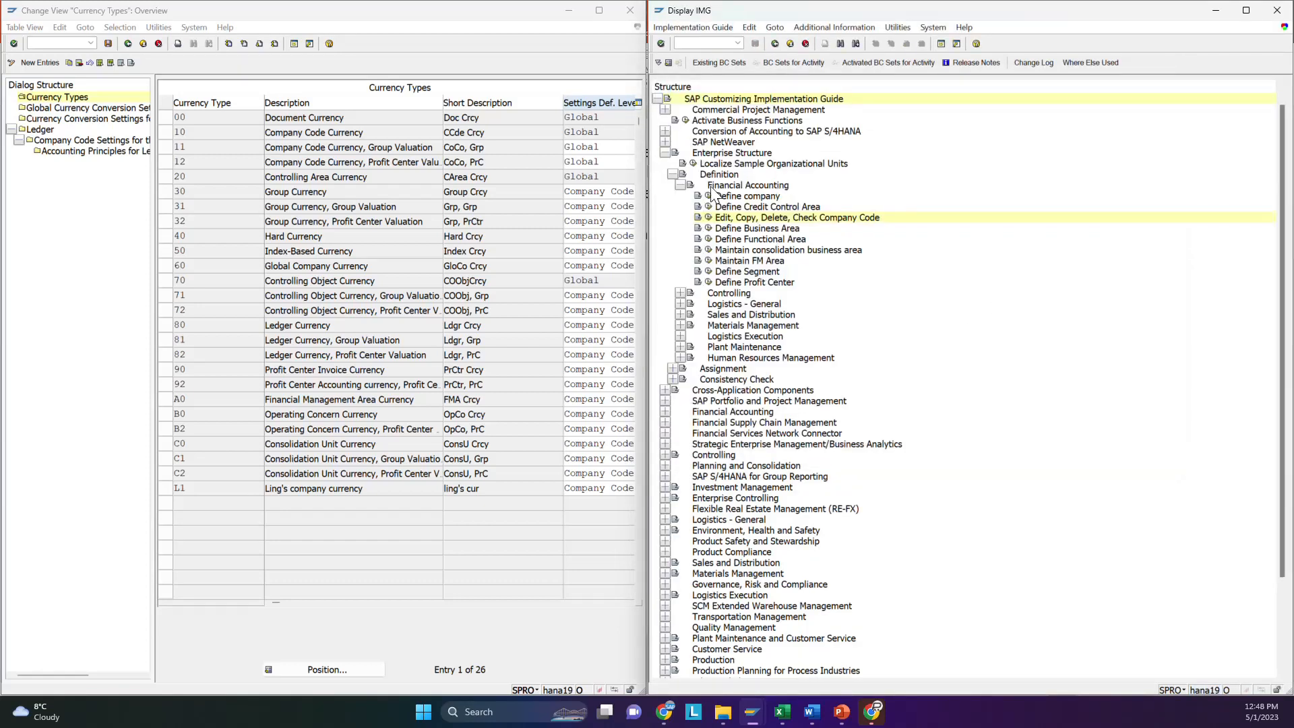
{"action": "left_click", "coordinate": [665, 153]}
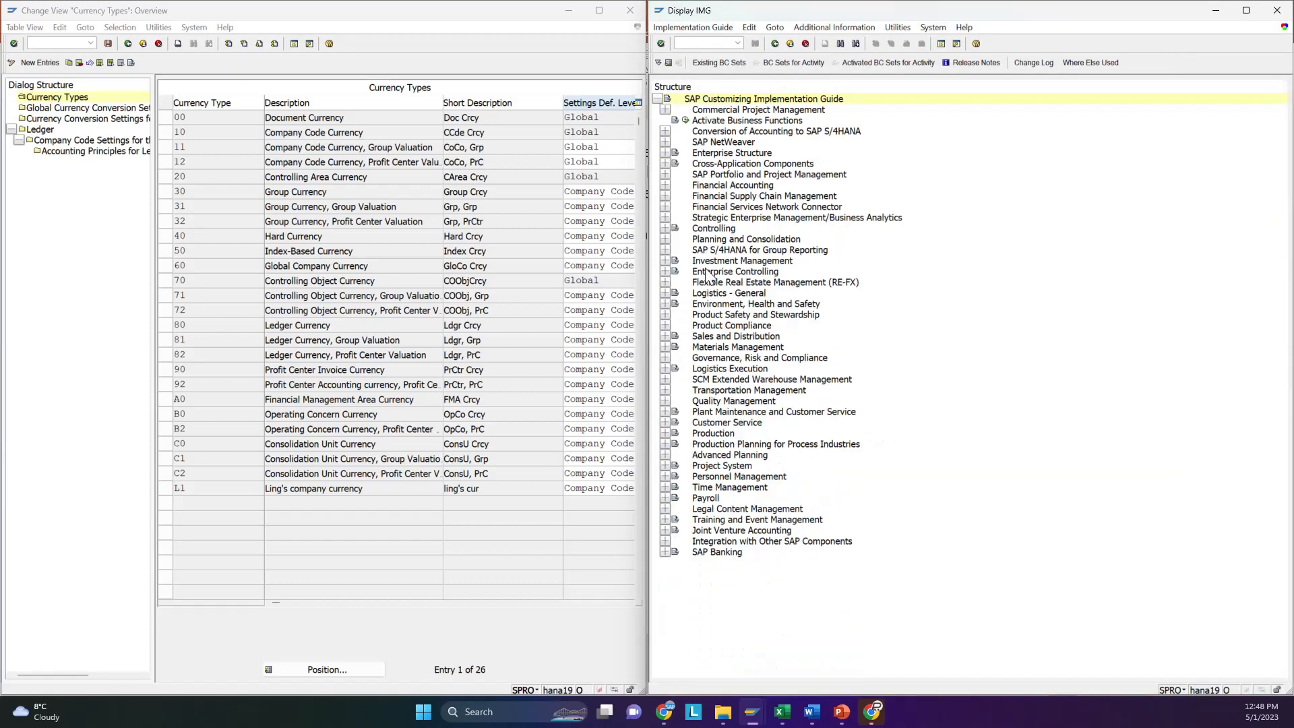
Open Maintain Controlling Area under Controlling, General Controlling, Organization, and dismiss the inconsistency messages
{"action": "left_click", "coordinate": [664, 228]}
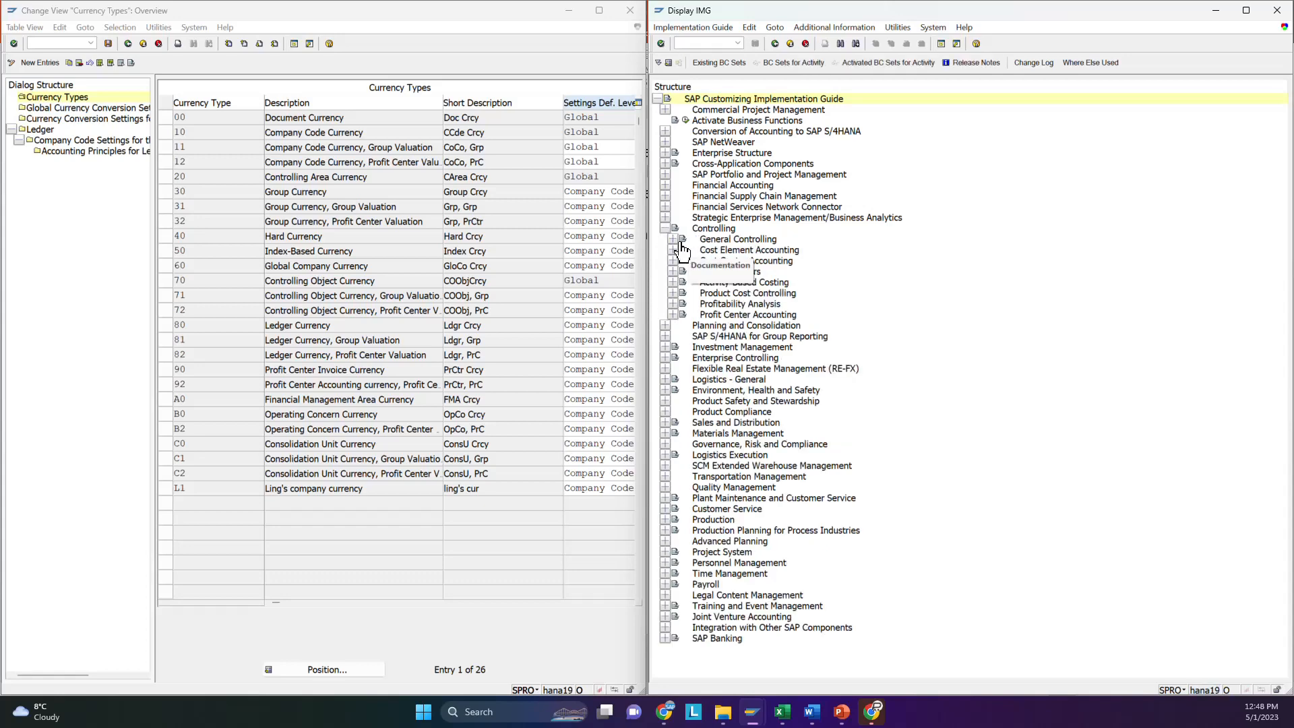
{"action": "left_click", "coordinate": [672, 240]}
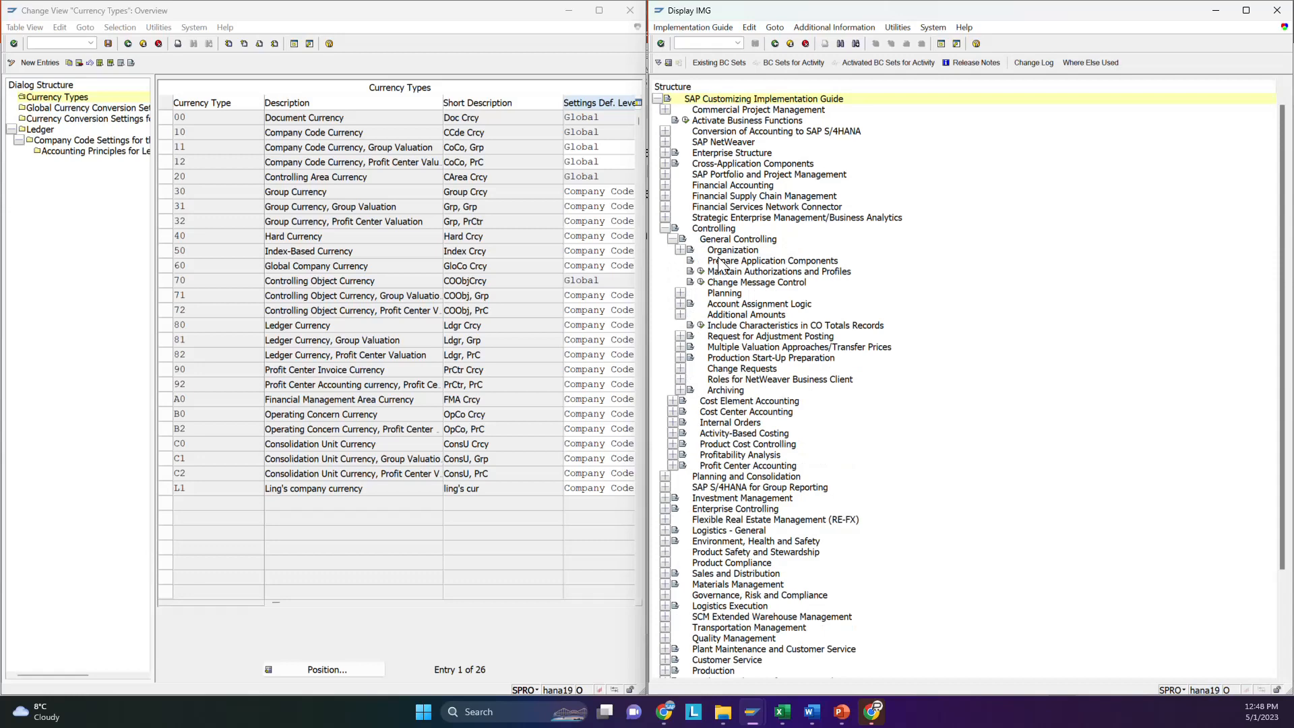
{"action": "left_click", "coordinate": [680, 250]}
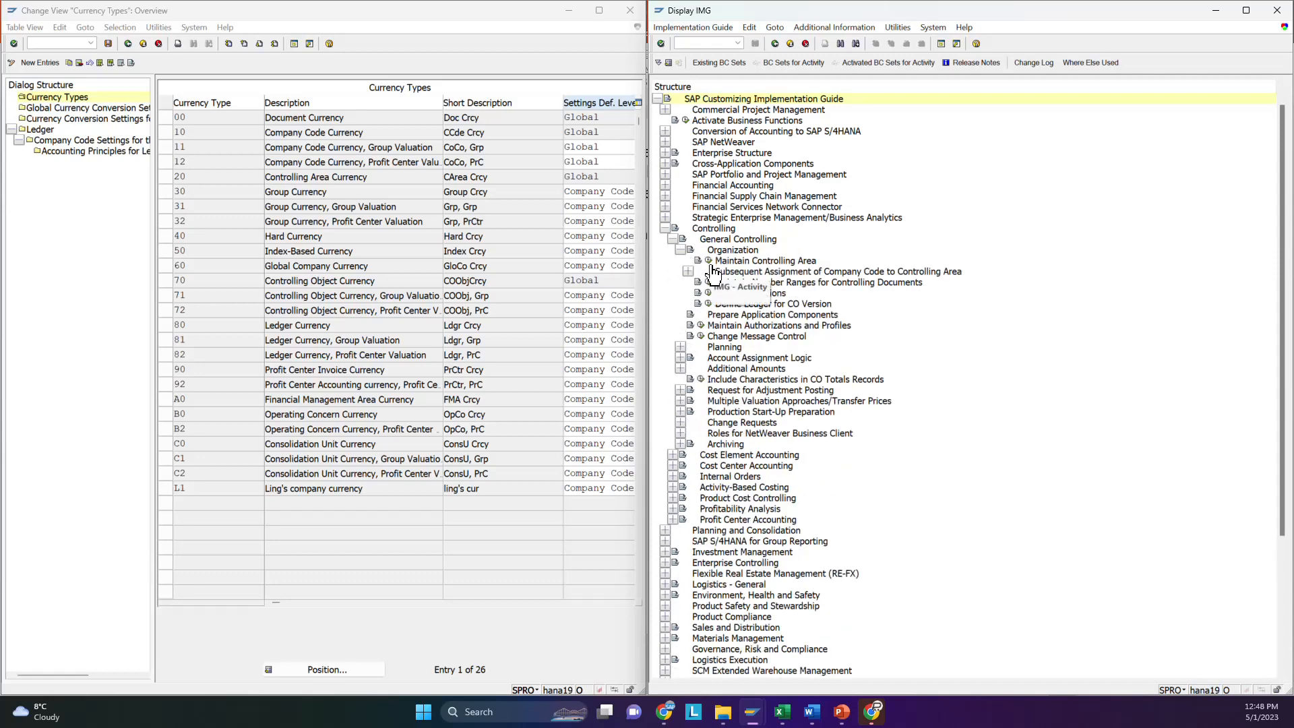
{"action": "left_click", "coordinate": [711, 260]}
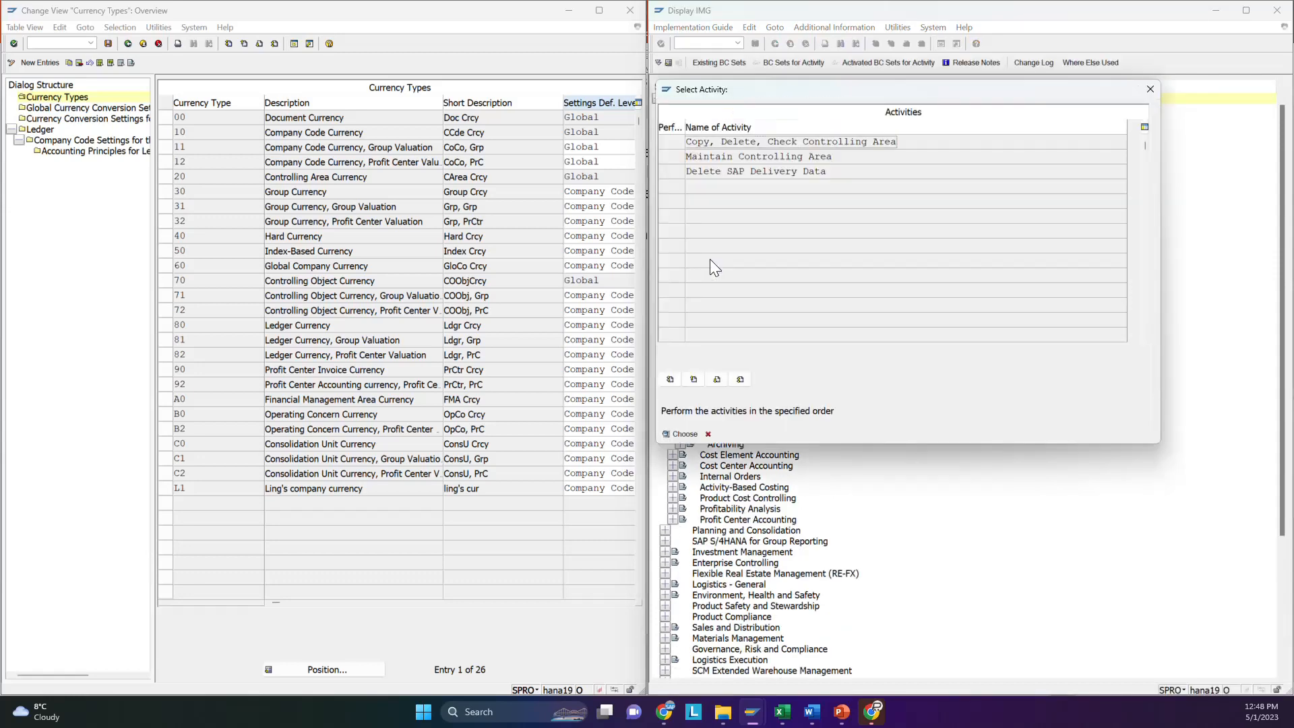
{"action": "double_click", "coordinate": [716, 160]}
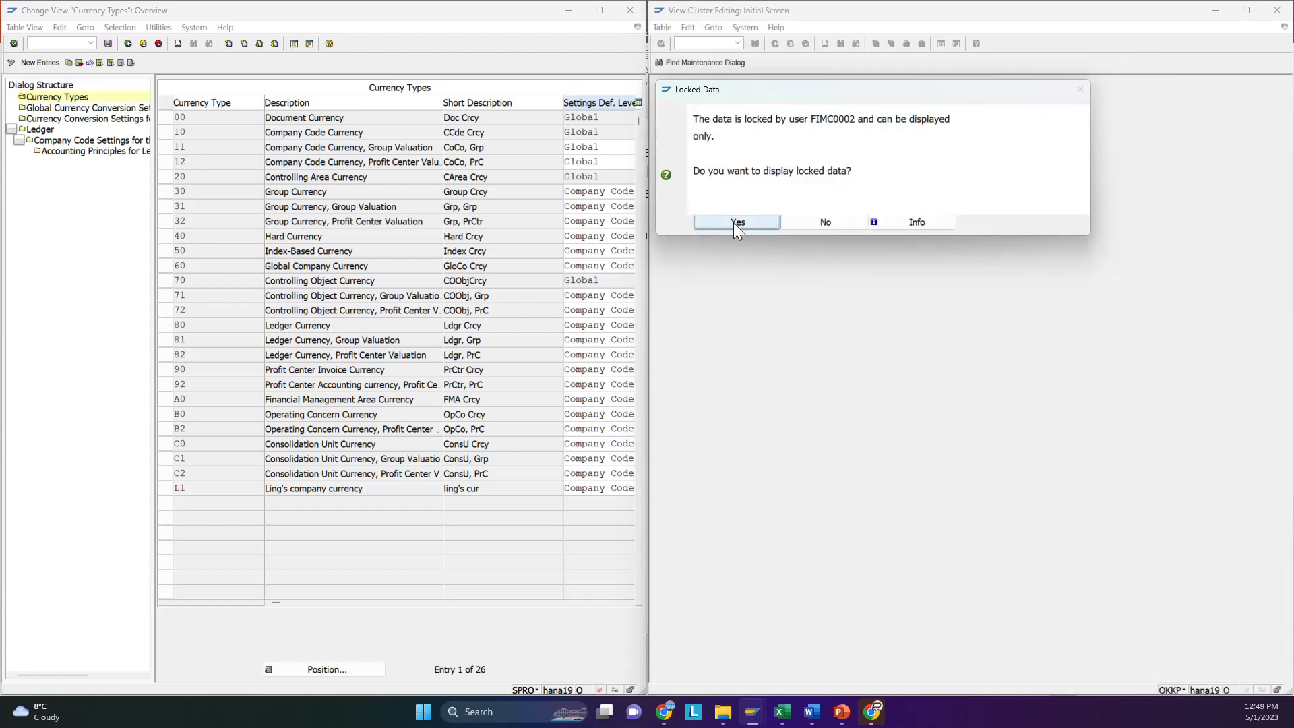
{"action": "left_click", "coordinate": [734, 225]}
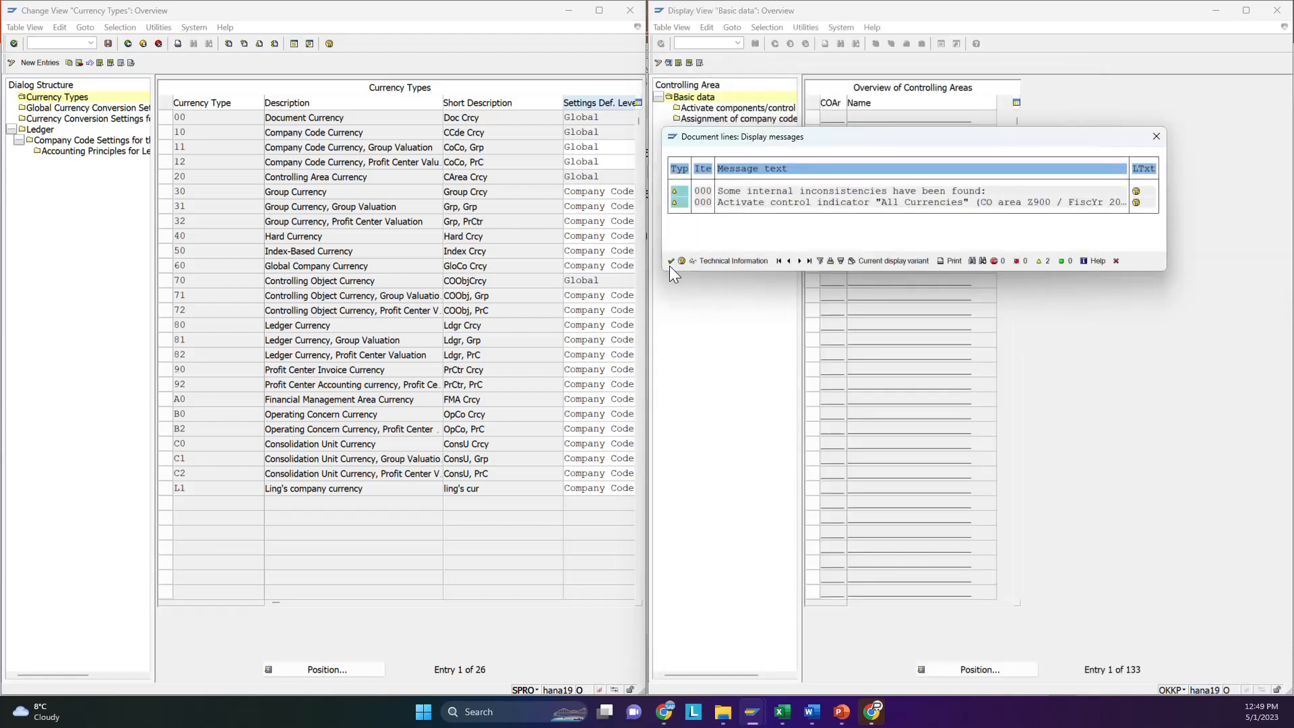
{"action": "left_click", "coordinate": [670, 265]}
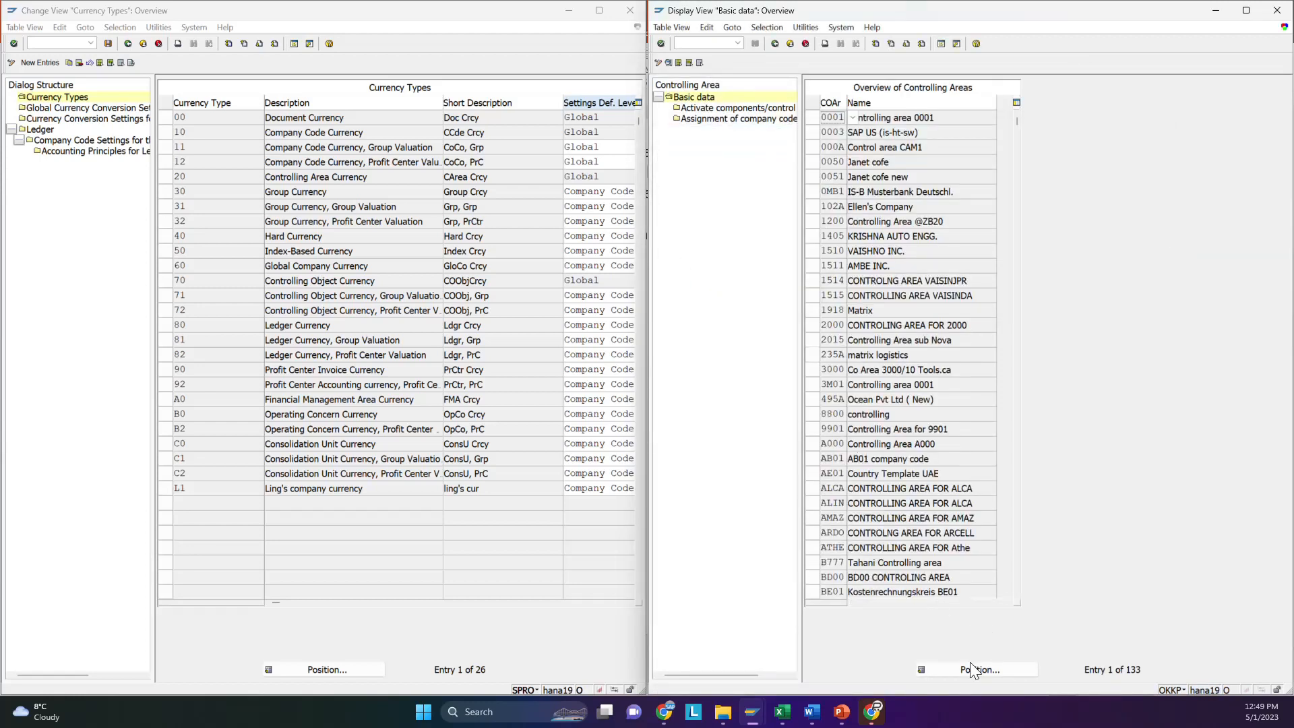
Position the controlling area list on P1, display its basic data details and examine the currency setting
{"action": "left_click", "coordinate": [971, 669]}
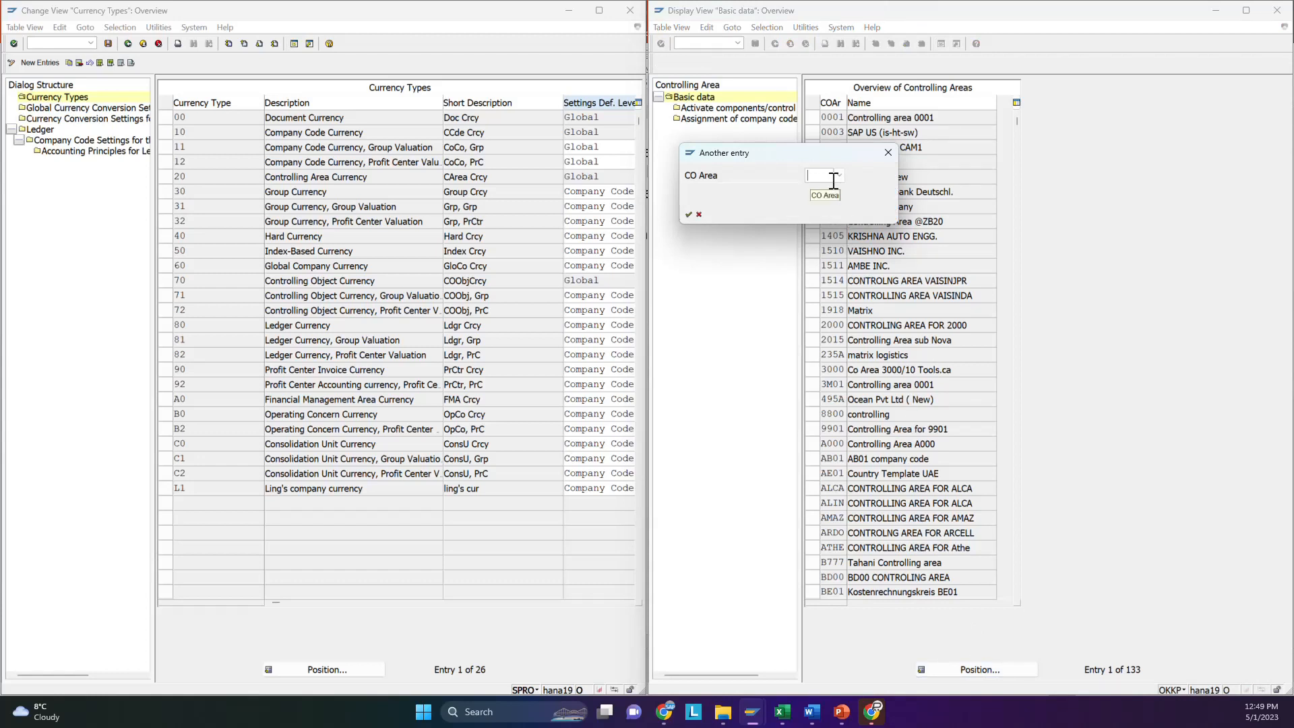
{"action": "type", "text": "P"}
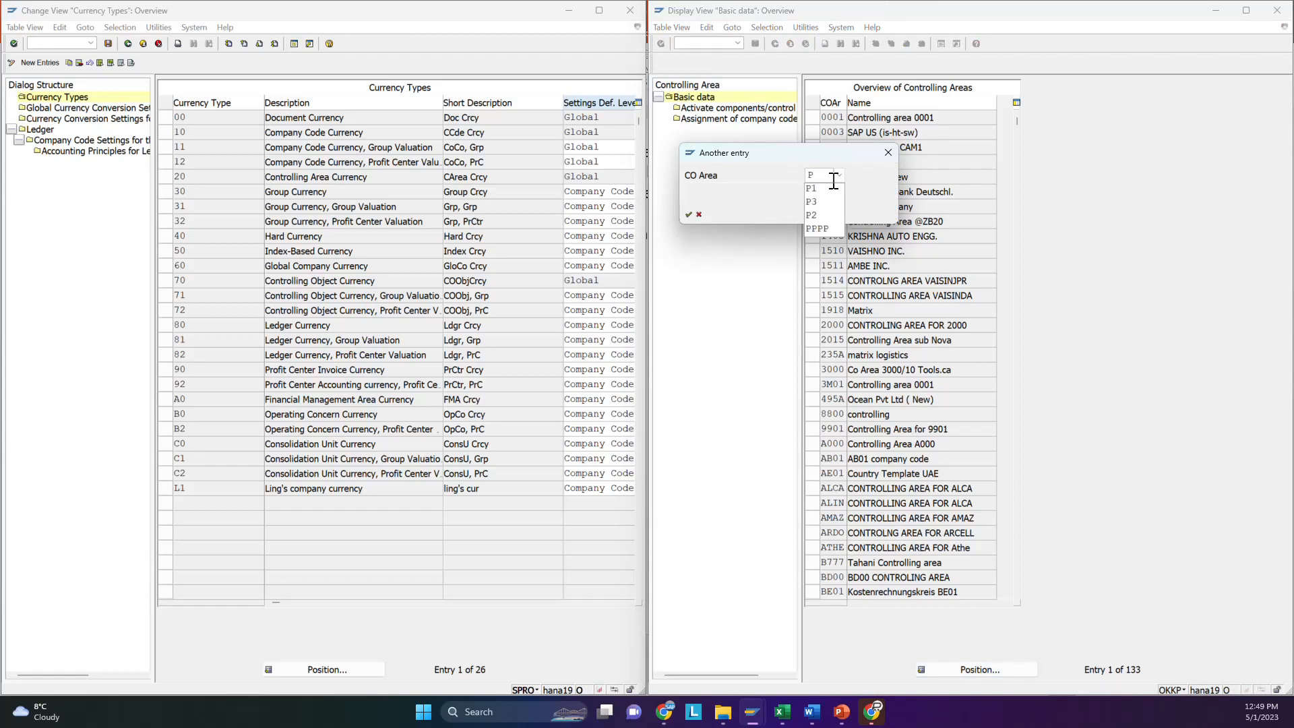
{"action": "left_click", "coordinate": [819, 176]}
{"action": "left_click", "coordinate": [686, 214]}
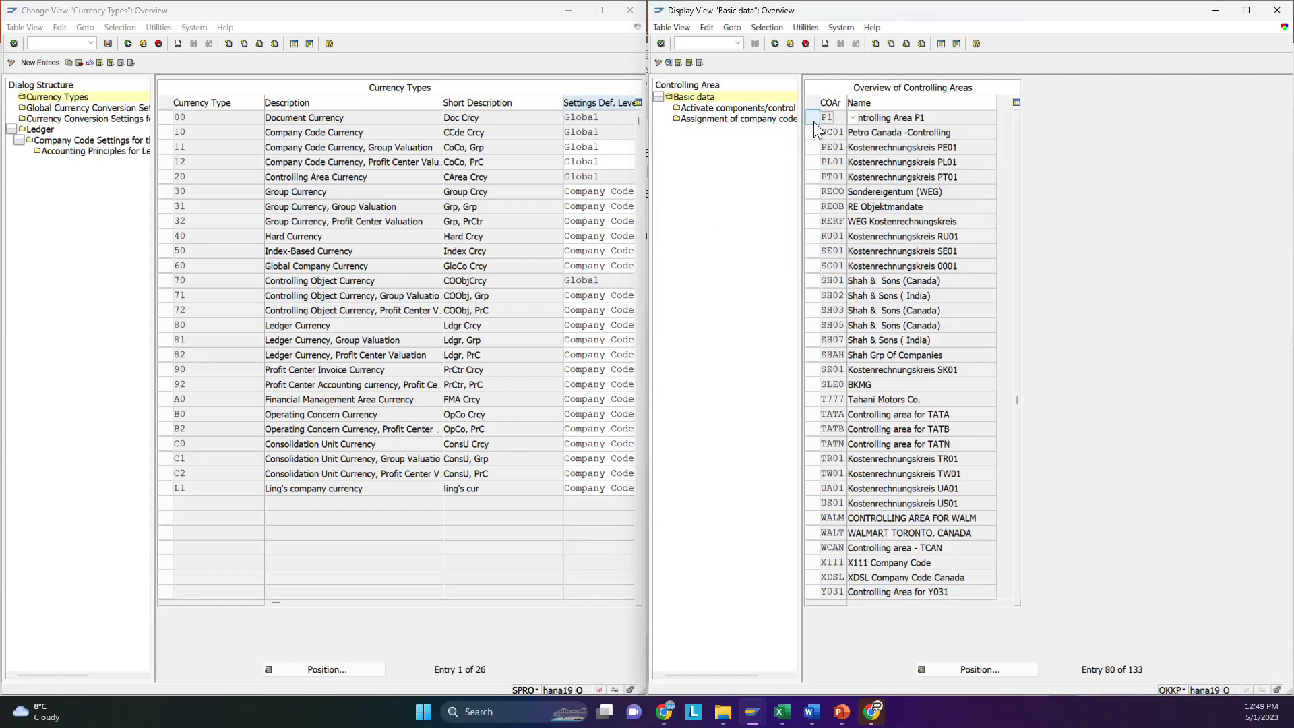
{"action": "left_click", "coordinate": [811, 118]}
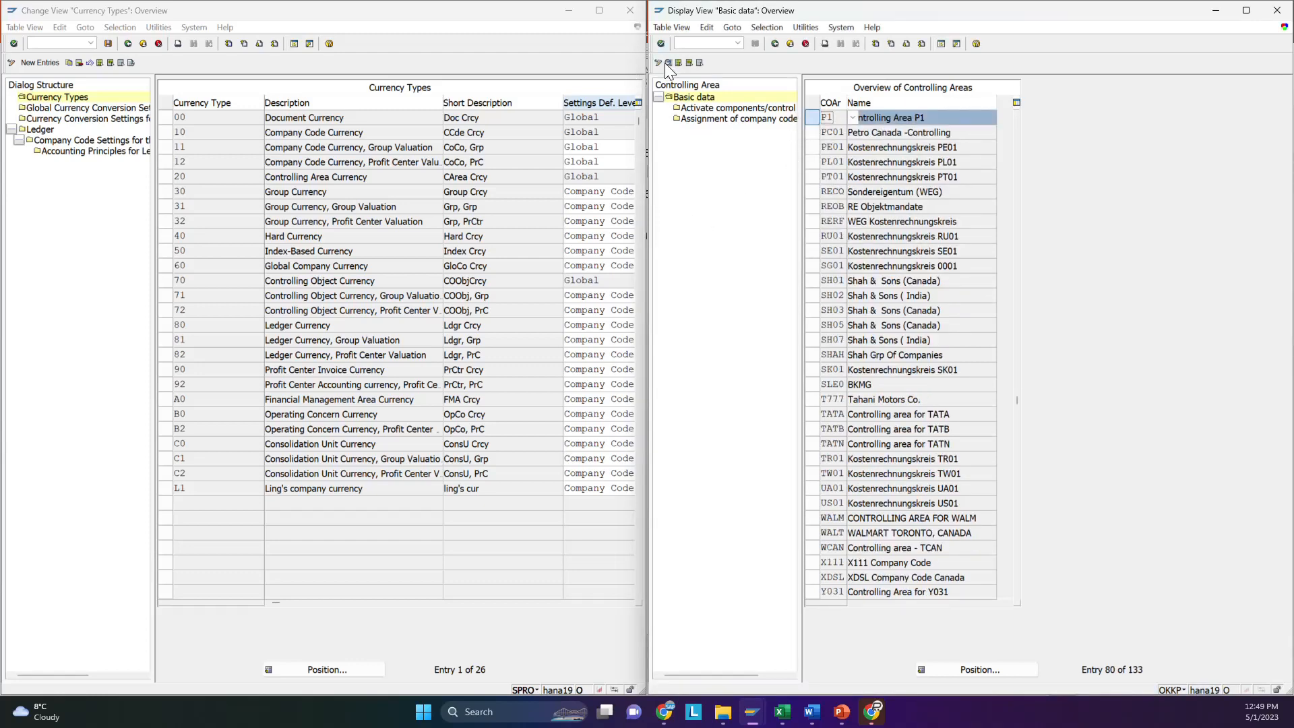
{"action": "left_click", "coordinate": [668, 64]}
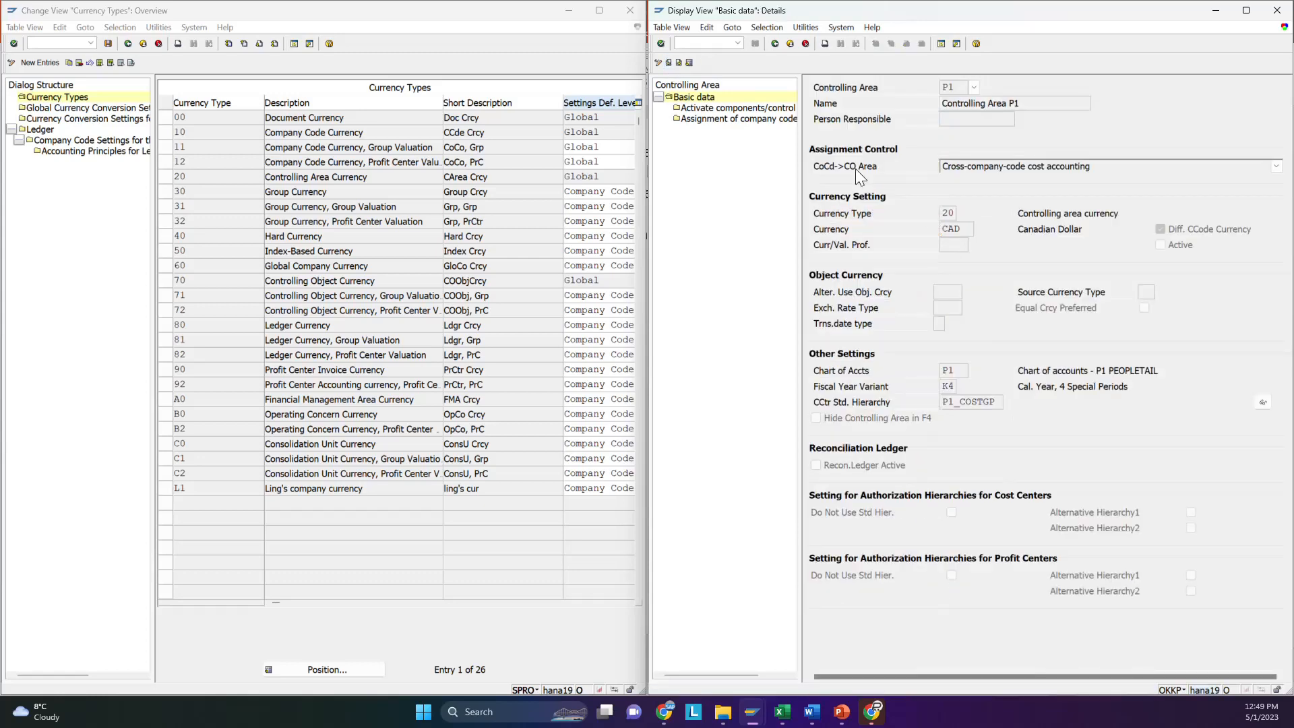
{"action": "double_click", "coordinate": [953, 226]}
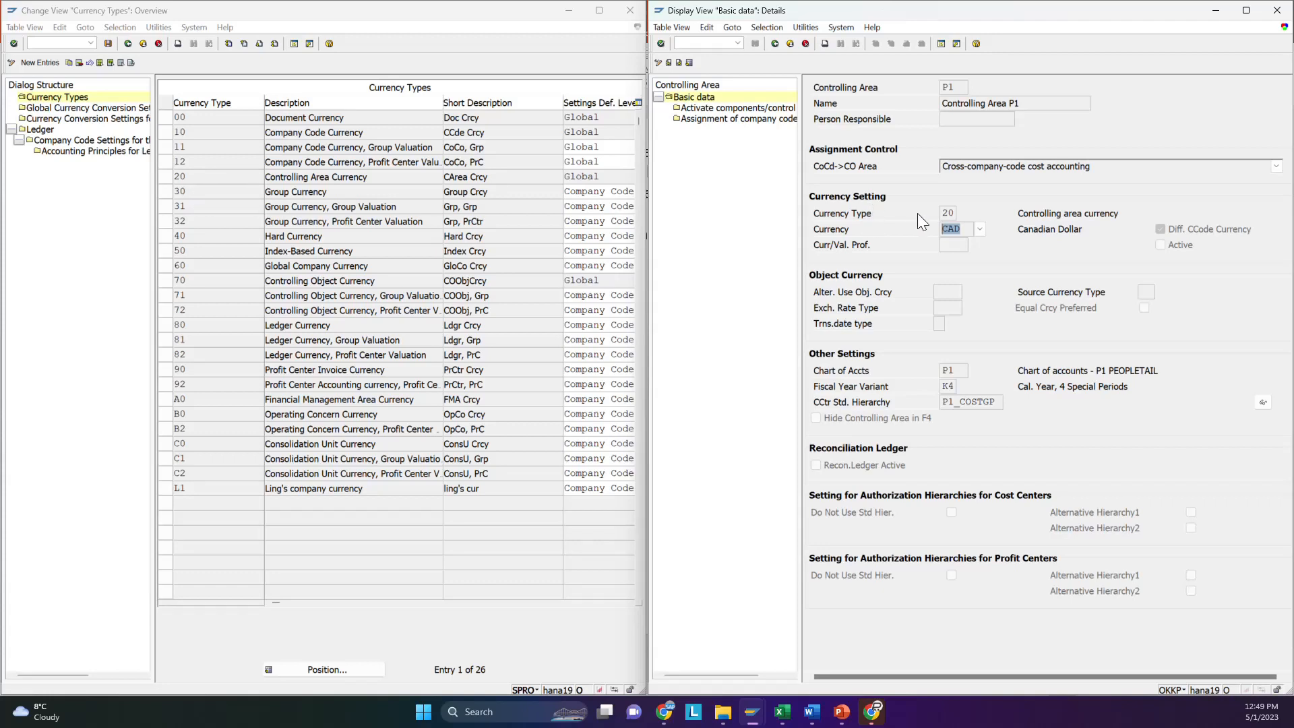
Leave the controlling area with /N, run transaction SCC4 and select client 400 to compare its currency with the currency types
{"action": "left_click", "coordinate": [688, 43]}
{"action": "type", "text": "/N"}
{"action": "key", "text": "Return"}
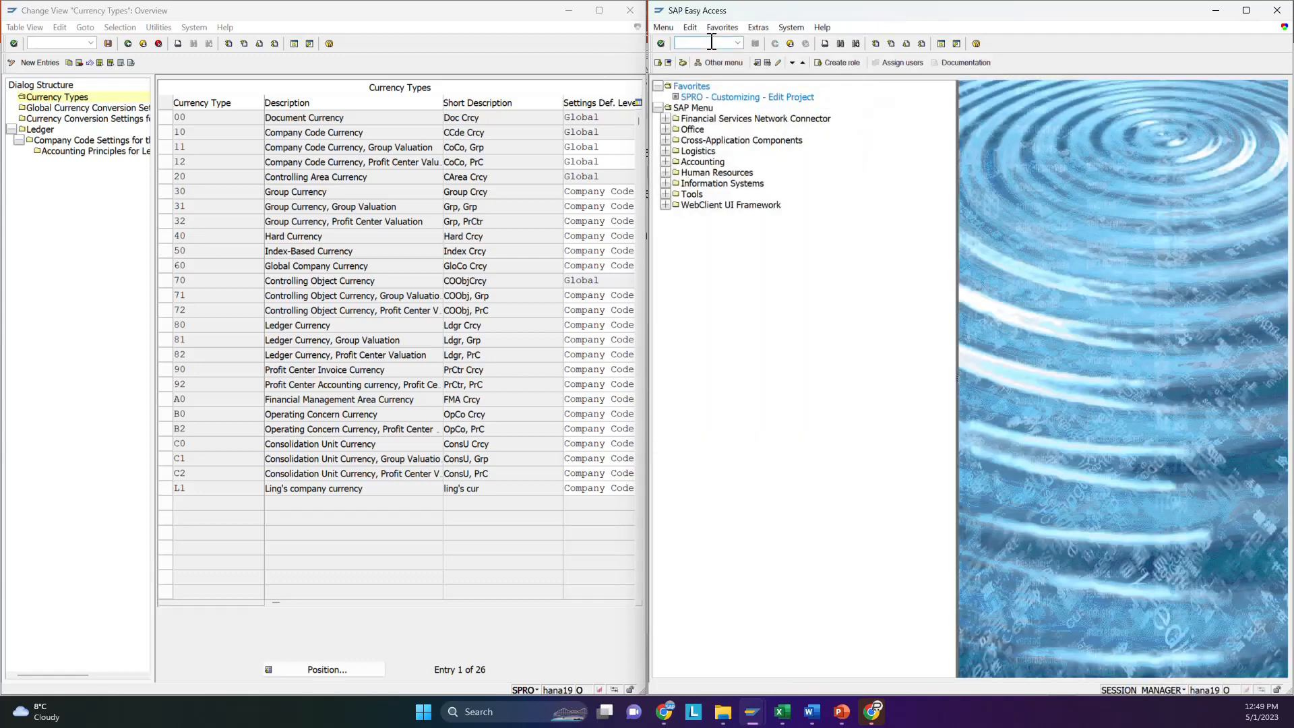
{"action": "type", "text": "SCC4"}
{"action": "key", "text": "Return"}
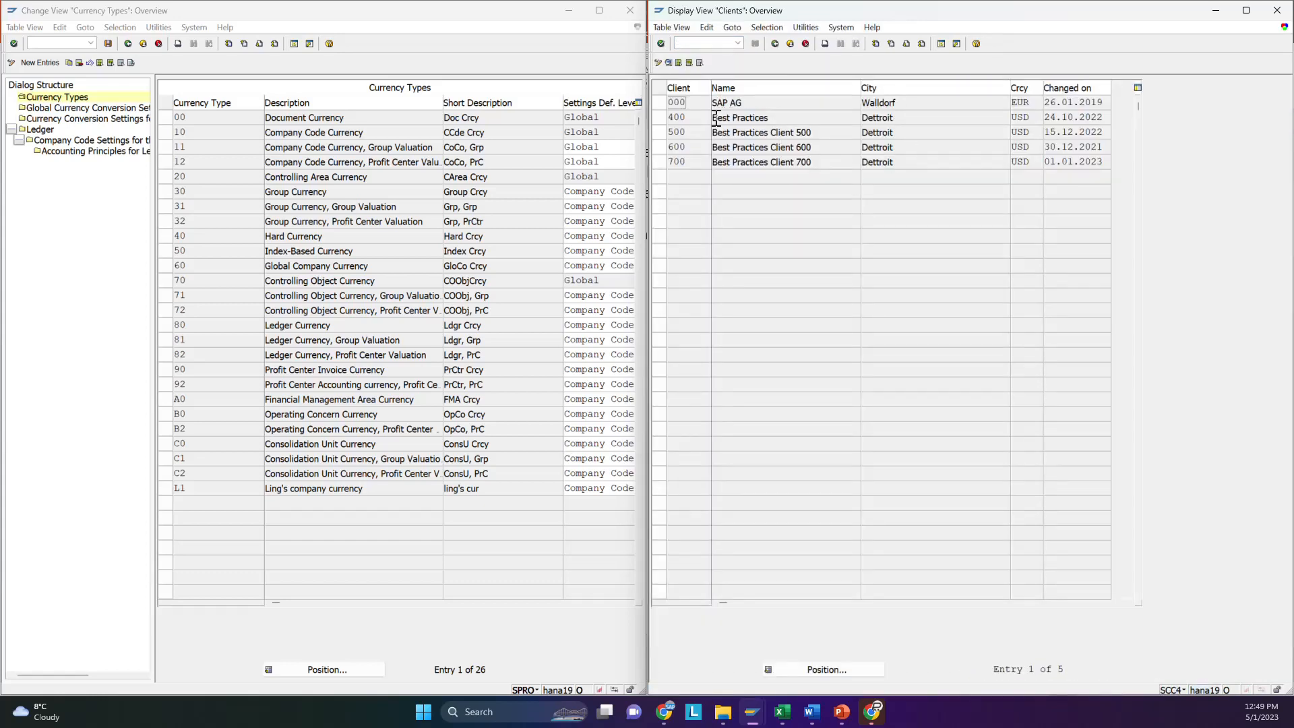
{"action": "left_click", "coordinate": [659, 117]}
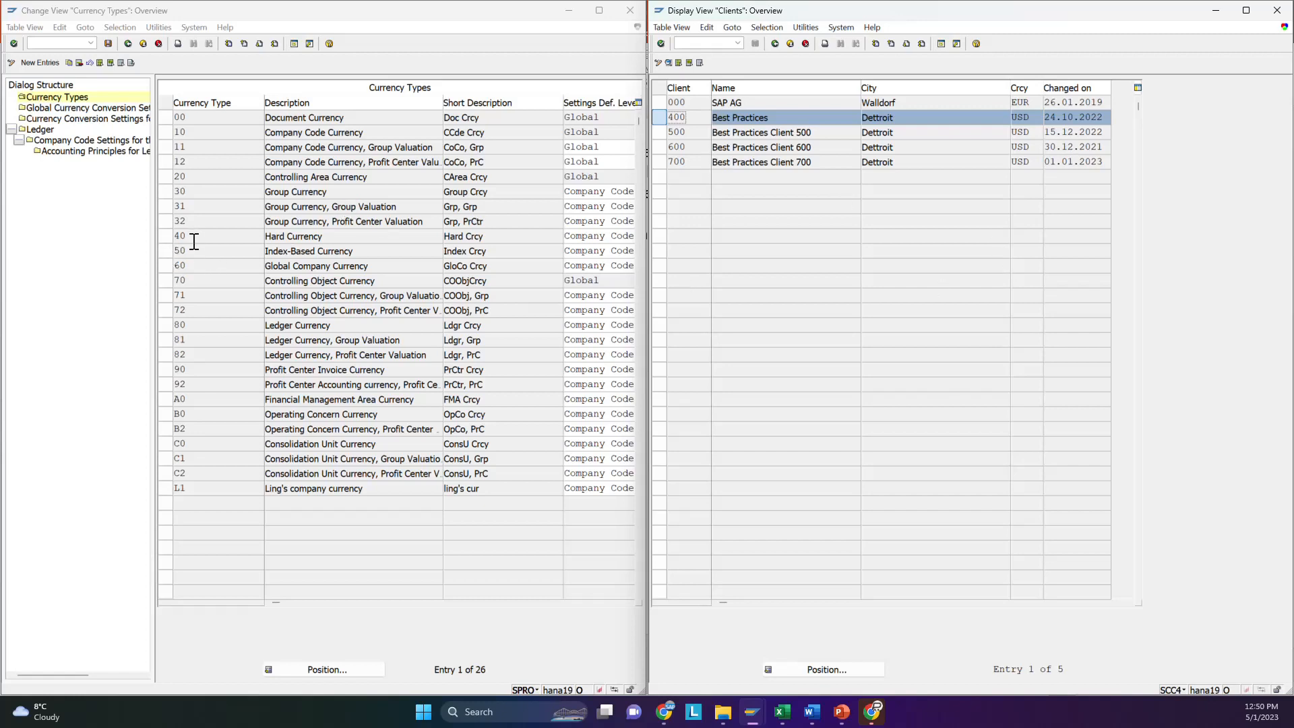
{"action": "left_click", "coordinate": [167, 269]}
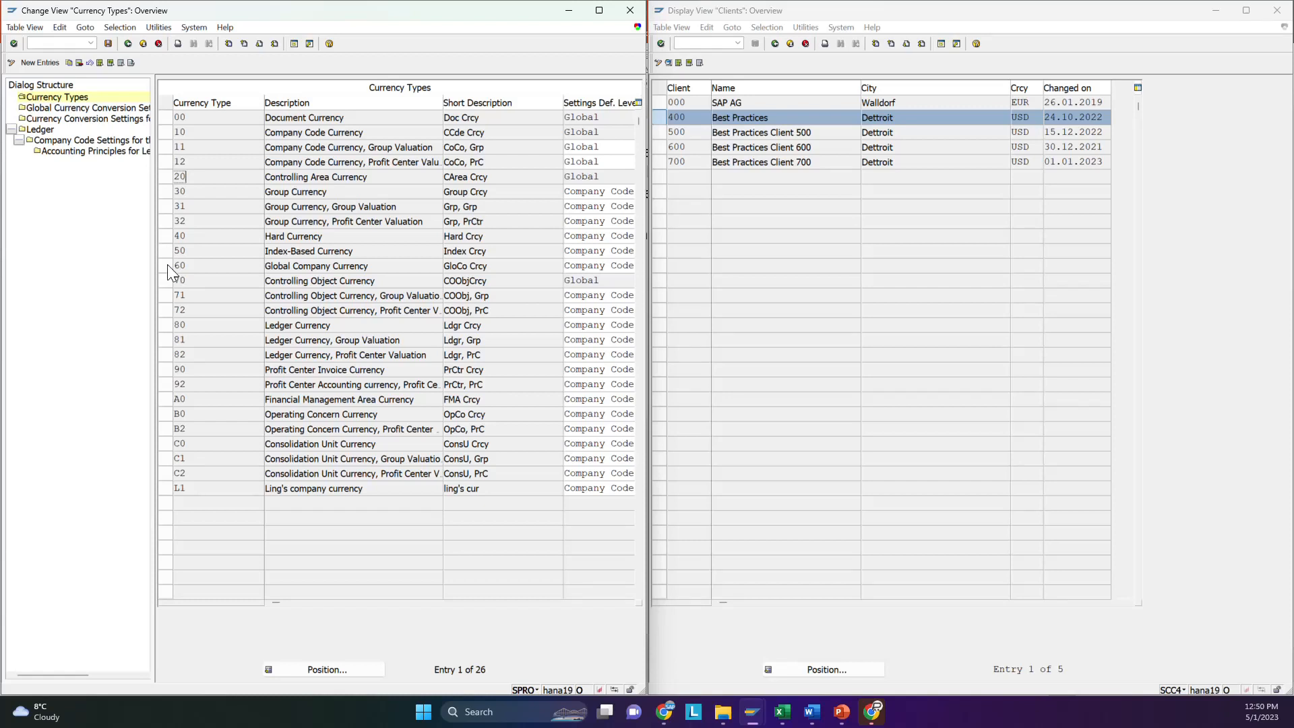
Leave the clients overview with /n, start transaction SPRO and display the SAP Reference IMG
{"action": "left_click", "coordinate": [723, 43]}
{"action": "type", "text": "/n"}
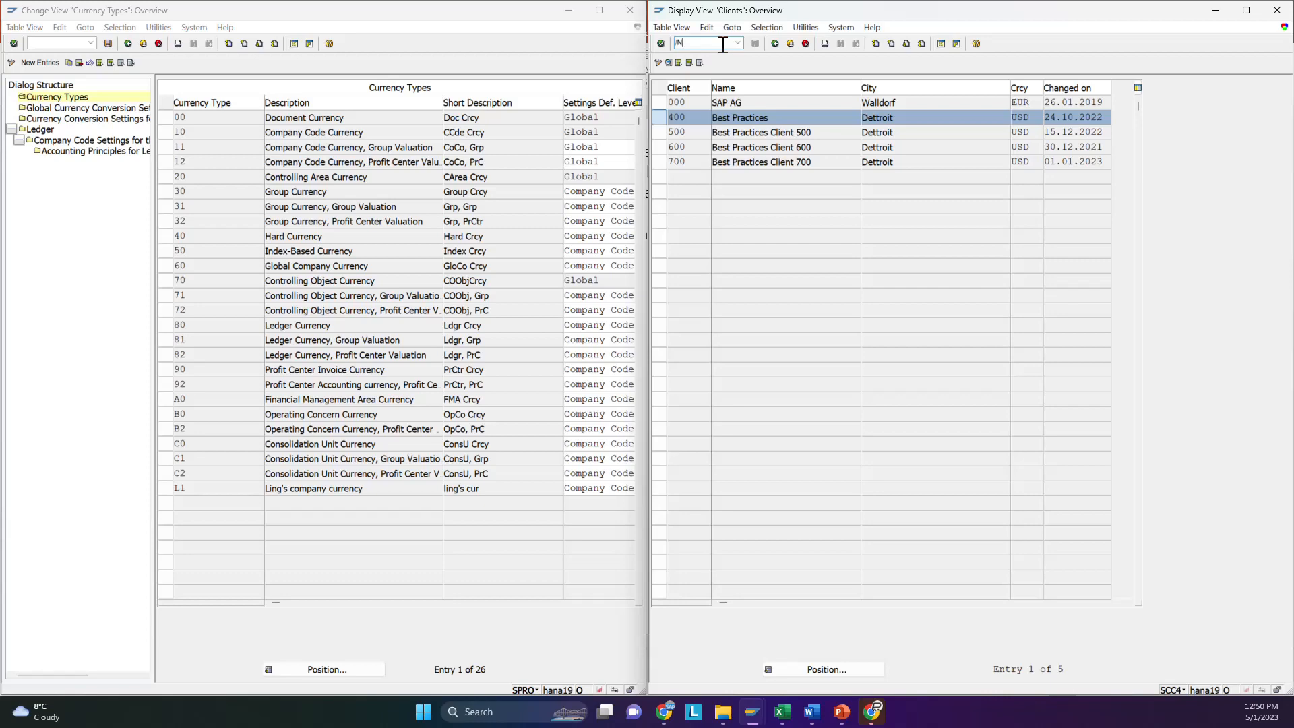
{"action": "key", "text": "Return"}
{"action": "type", "text": "SPRO"}
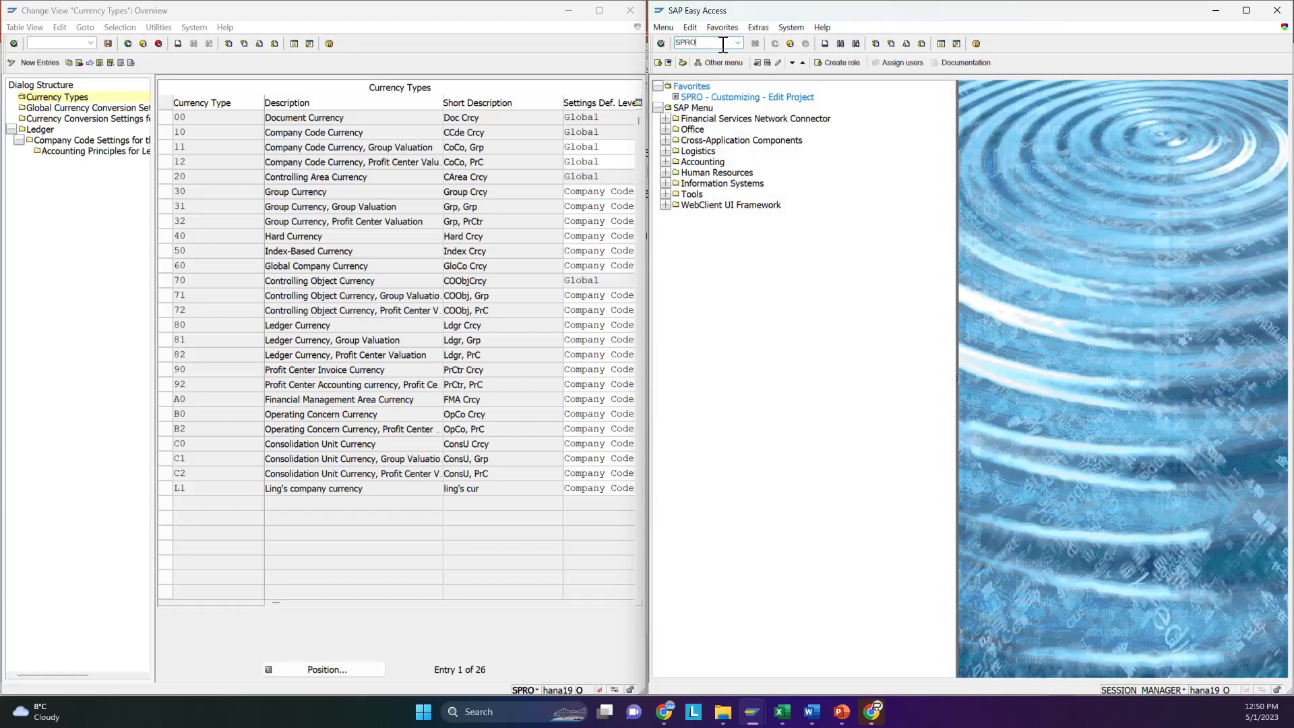
{"action": "key", "text": "Return"}
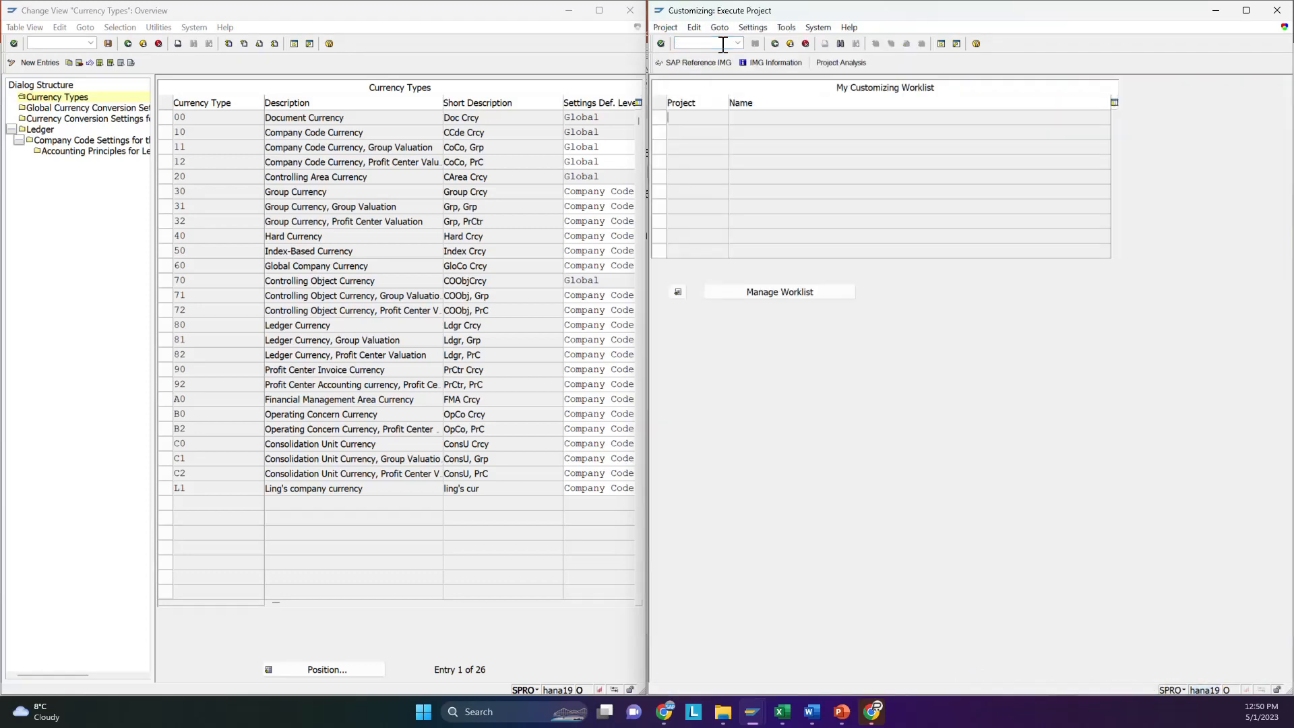
{"action": "left_click", "coordinate": [694, 63]}
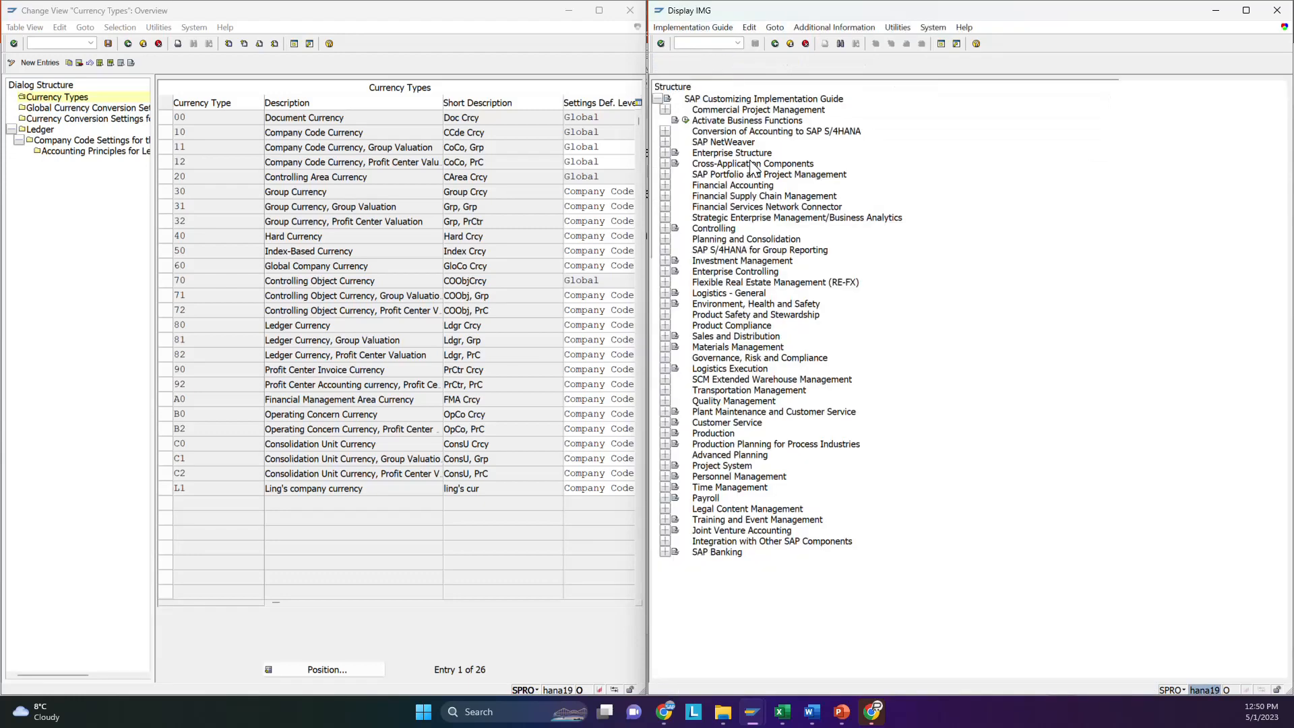
Expand Enterprise Structure, Definition and Financial Accounting in the IMG to list the organizational unit activities
{"action": "left_click", "coordinate": [665, 153]}
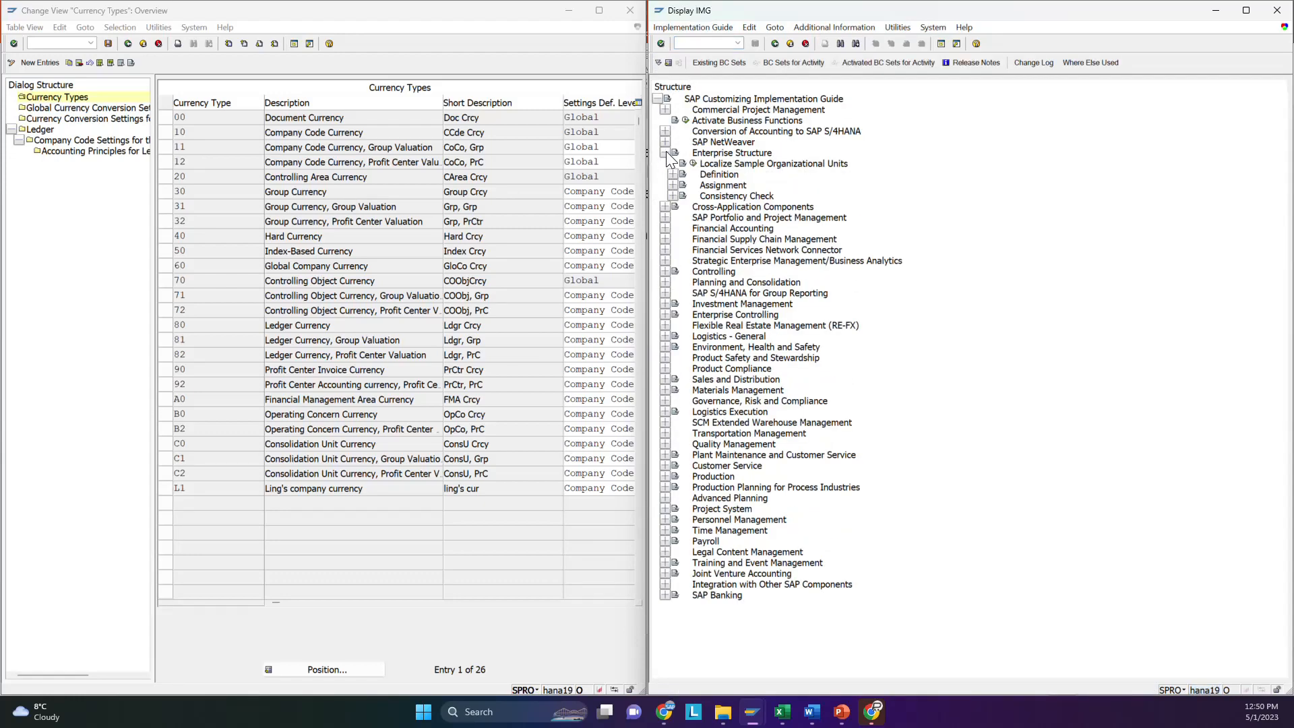
{"action": "left_click", "coordinate": [672, 175]}
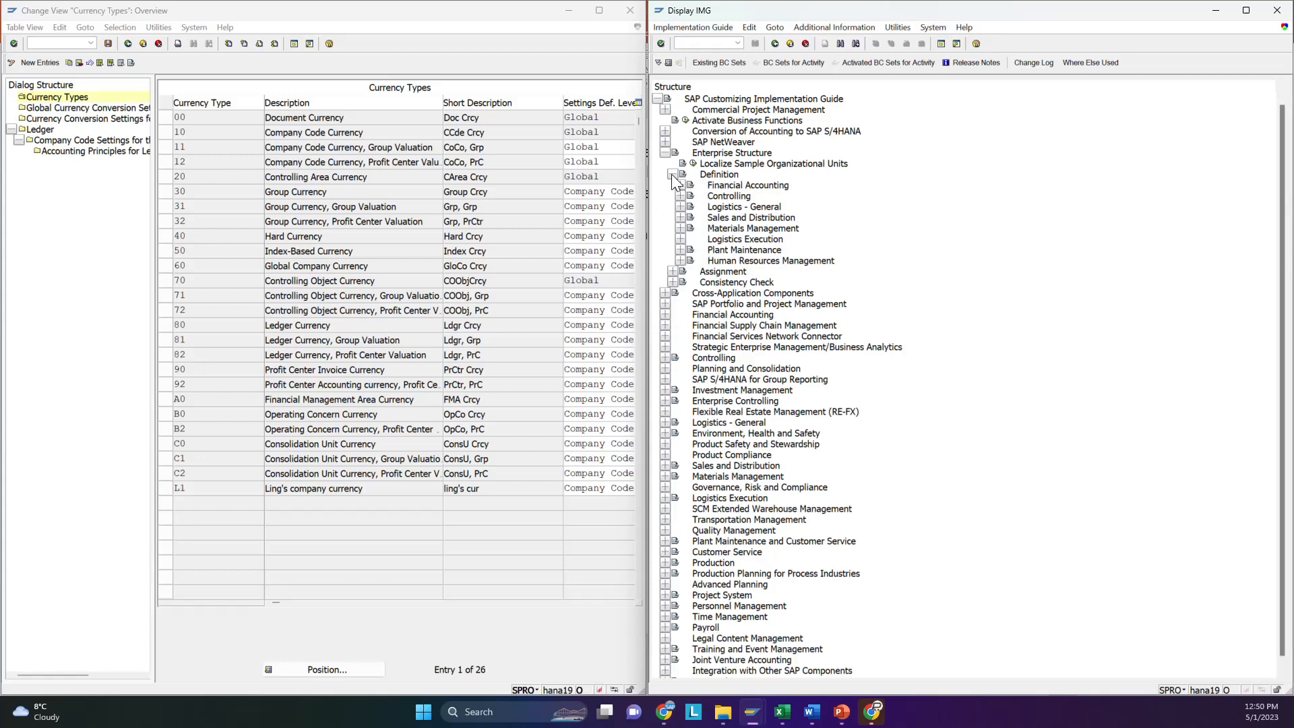
{"action": "left_click", "coordinate": [680, 185]}
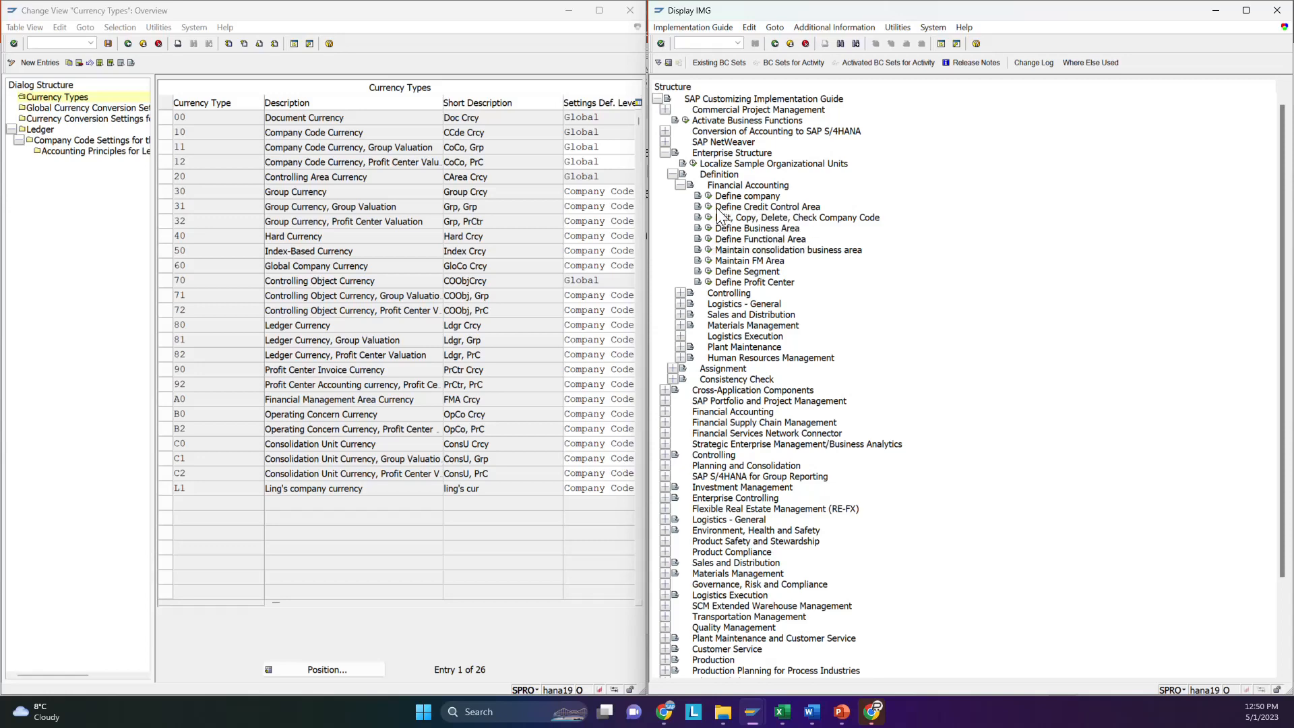
Run the Define company activity from the IMG and position the company list on M611
{"action": "left_click", "coordinate": [708, 196]}
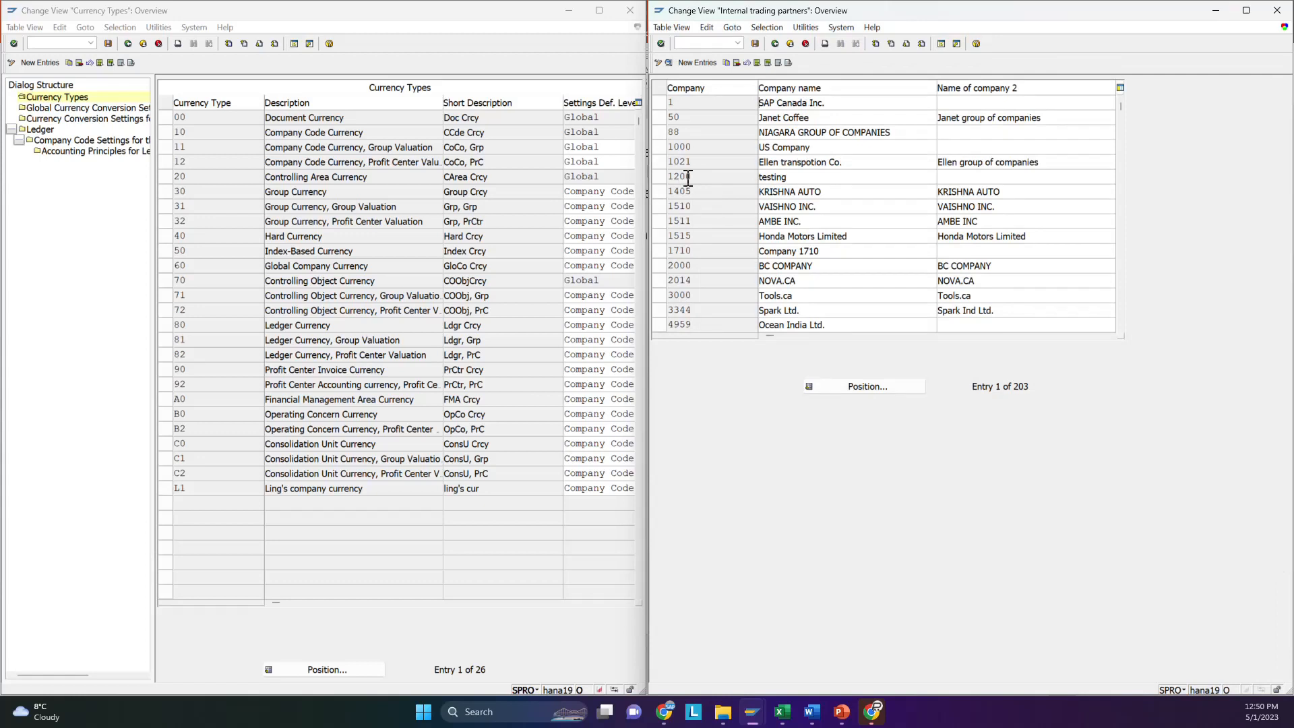
{"action": "left_click", "coordinate": [867, 390]}
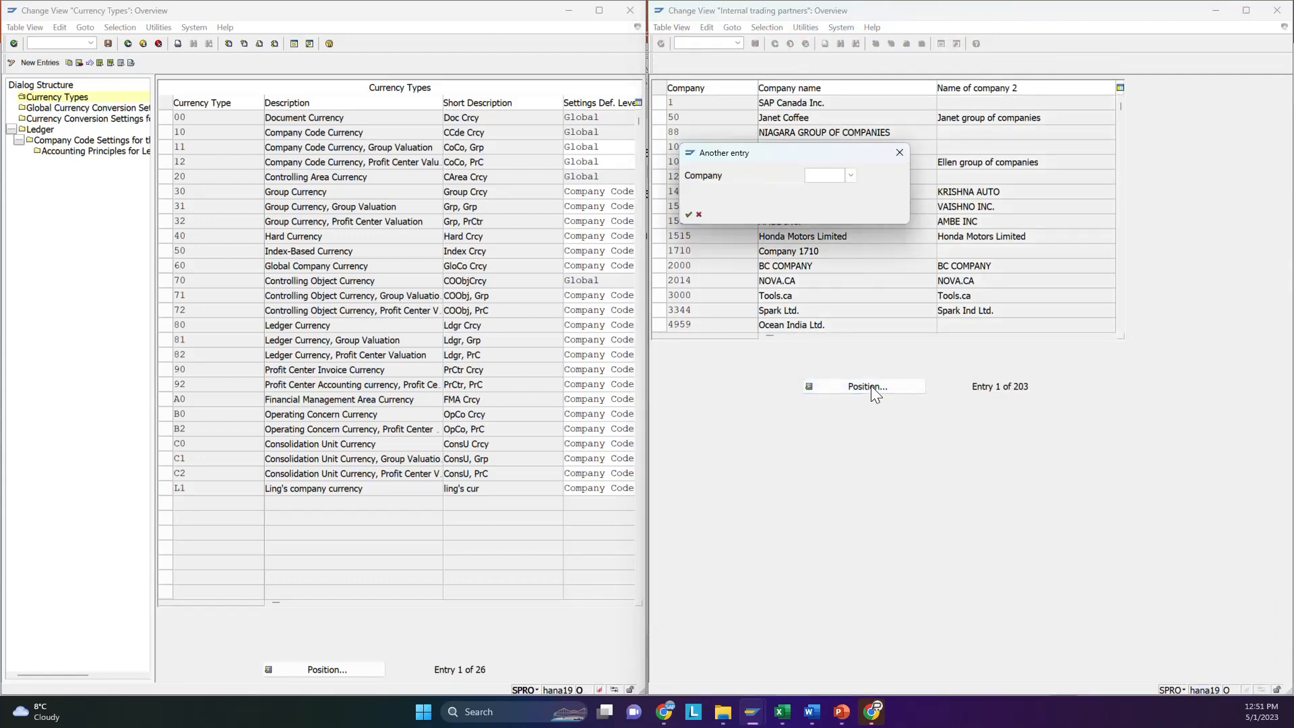
{"action": "type", "text": "M"}
{"action": "key", "text": "Down"}
{"action": "key", "text": "Return"}
{"action": "key", "text": "Return"}
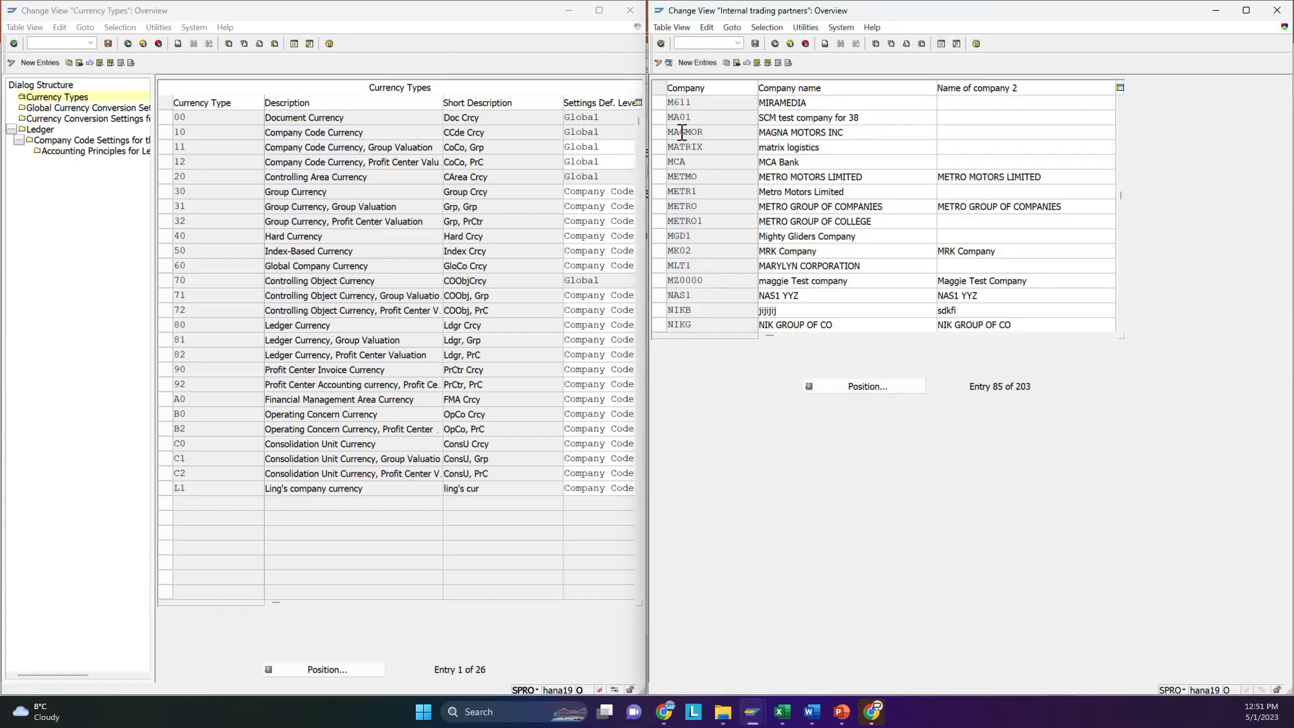
Display the details of company M611 and examine its currency setting
{"action": "left_click", "coordinate": [658, 104]}
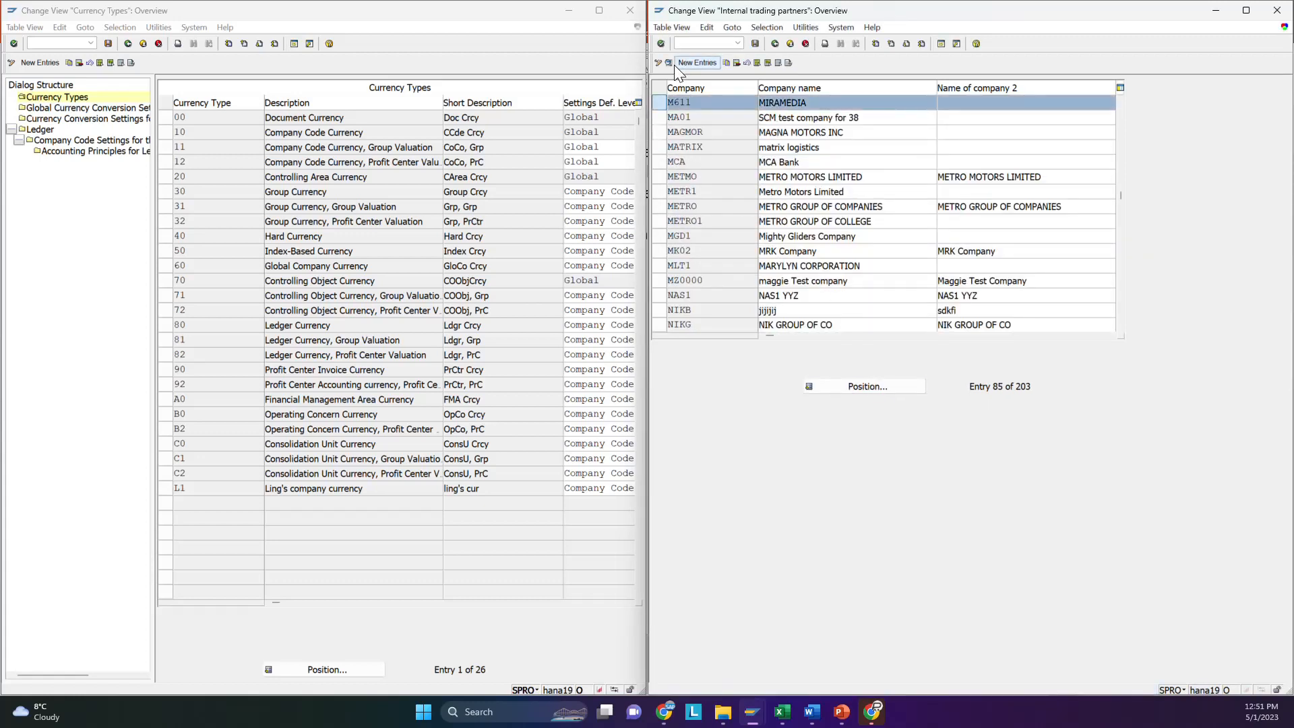
{"action": "left_click", "coordinate": [668, 63]}
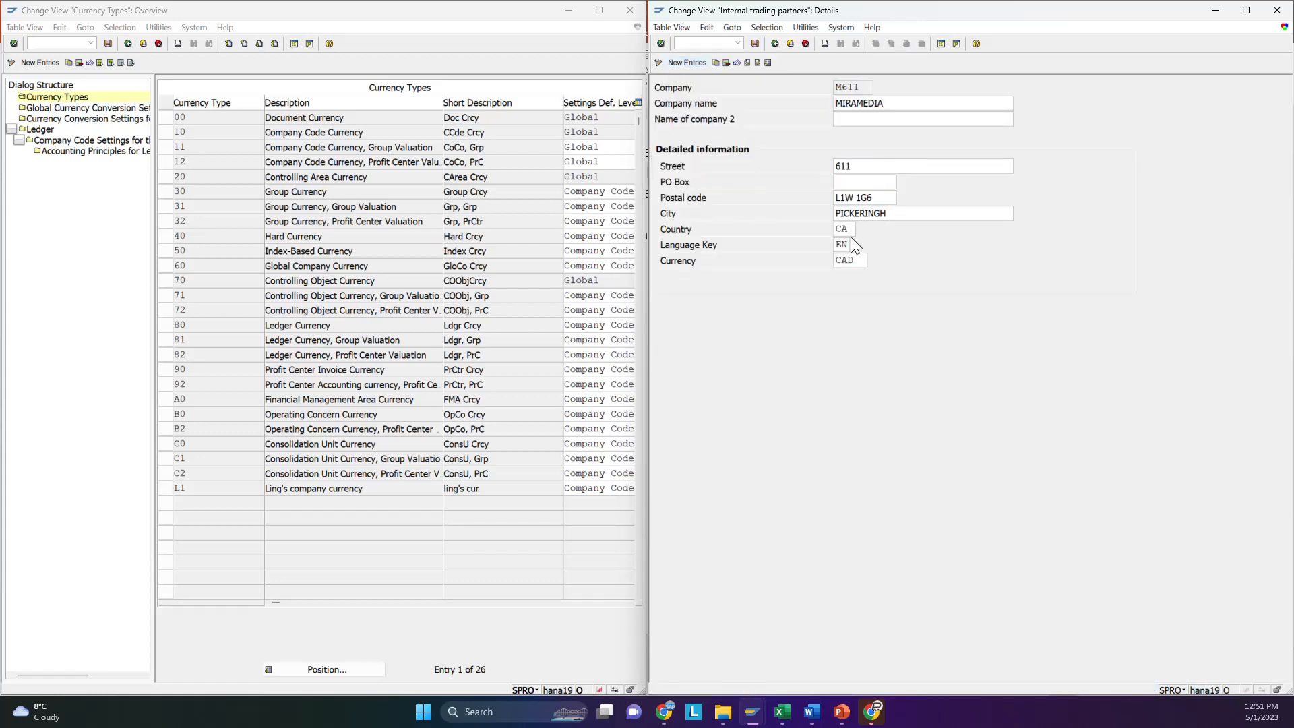
{"action": "left_click_drag", "start_coordinate": [855, 264], "coordinate": [818, 262]}
Return to the Currency Types window, maximize it and display the Global Currency Conversion Settings
{"action": "left_click", "coordinate": [430, 39]}
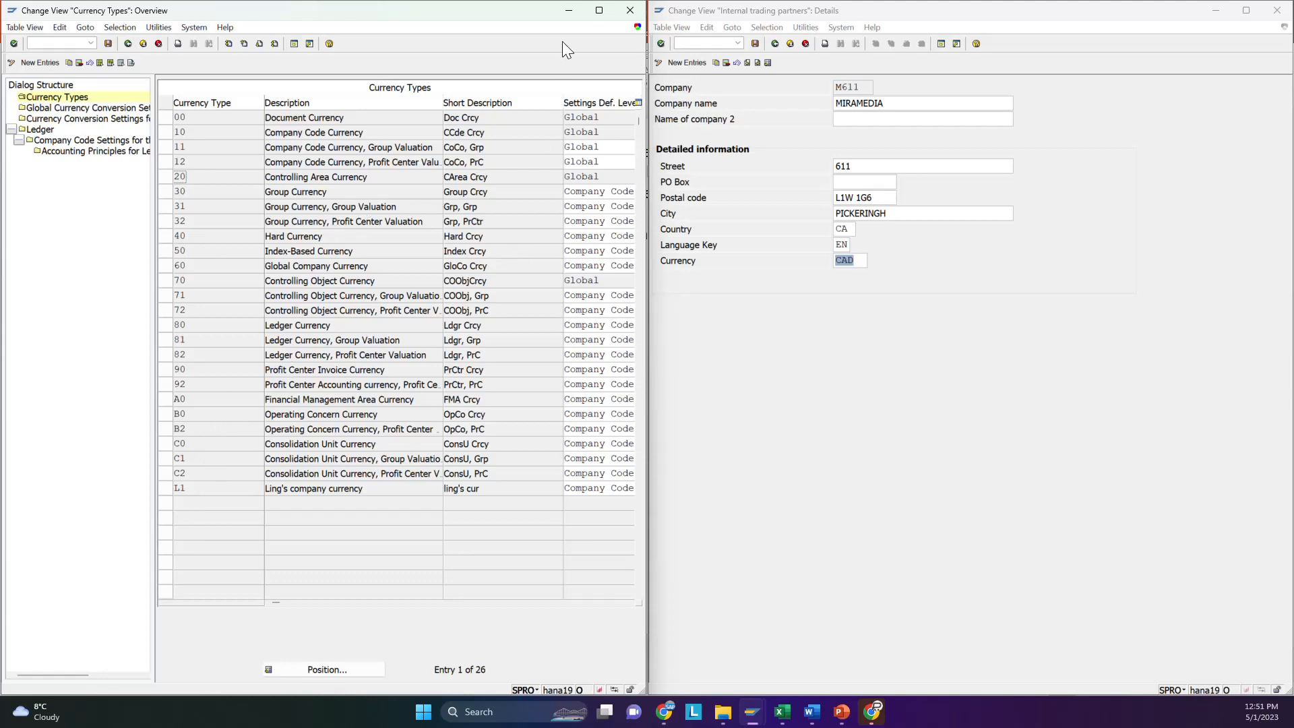
{"action": "left_click", "coordinate": [596, 12]}
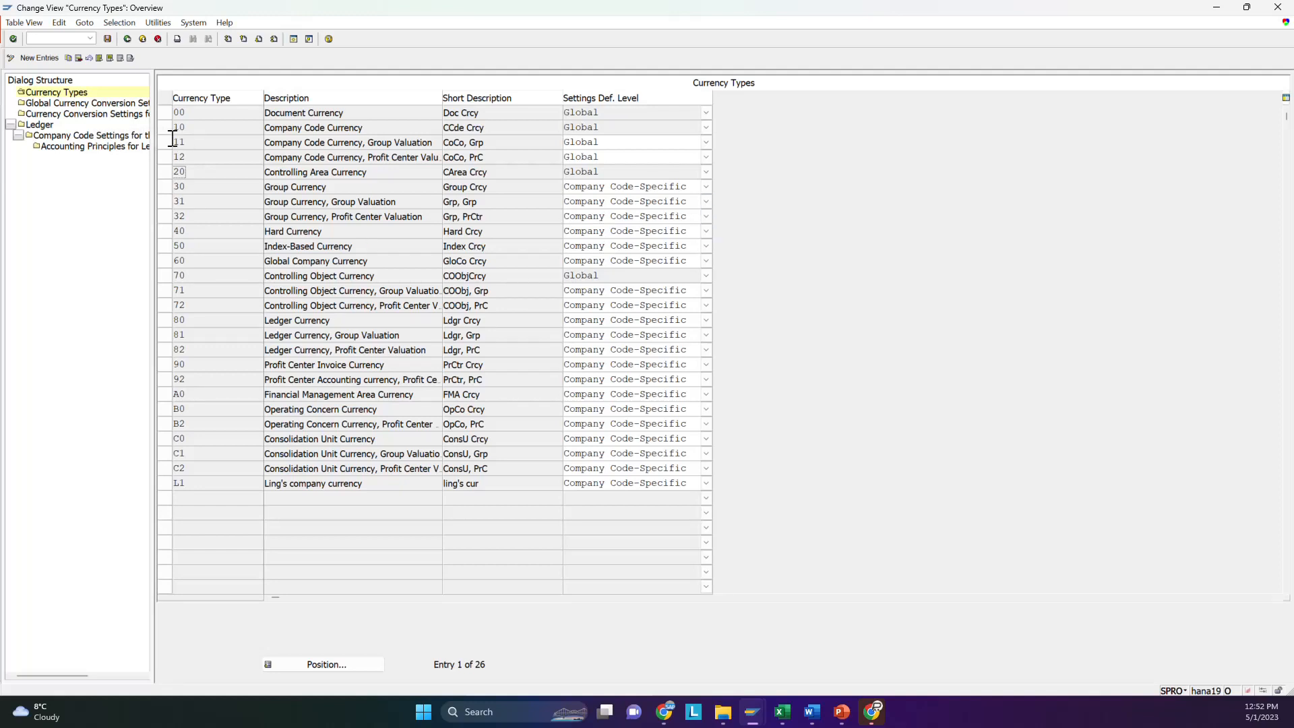
{"action": "double_click", "coordinate": [95, 105]}
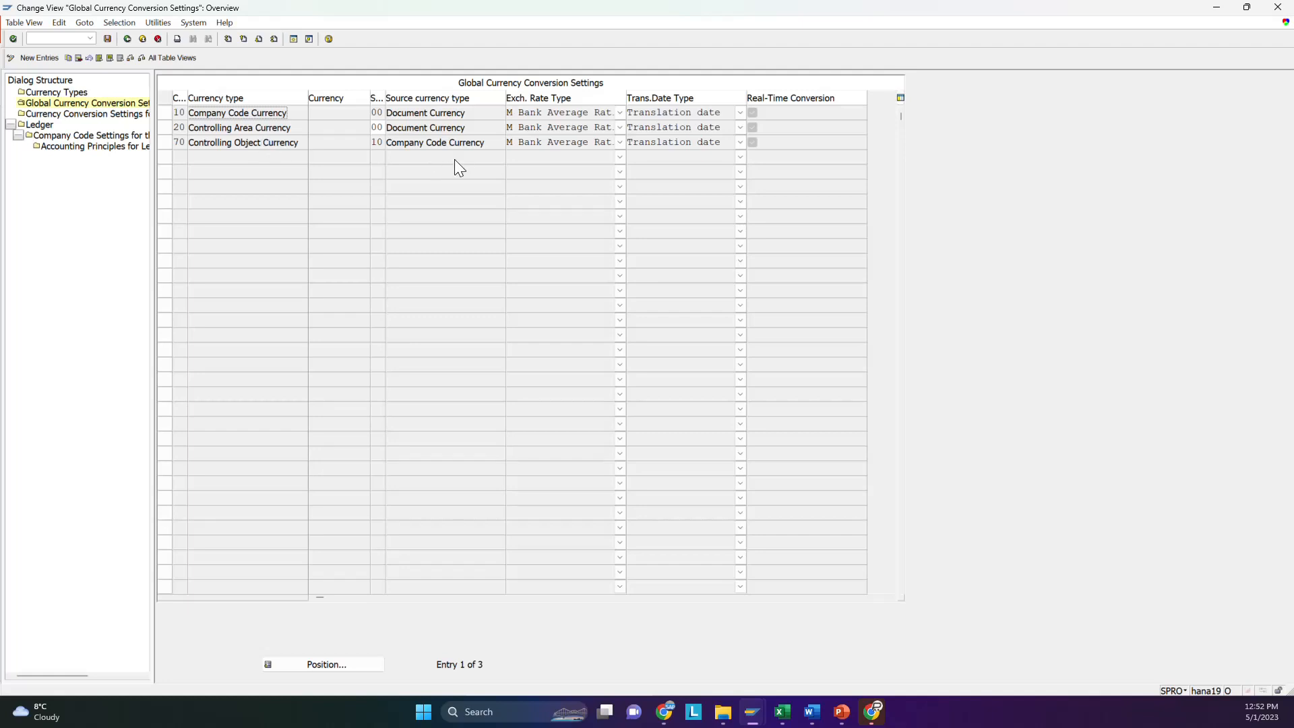
Examine the source currency, exchange rate and translation date type options for Company Code Currency, leaving the settings as they are
{"action": "left_click", "coordinate": [381, 112]}
{"action": "key", "text": "F4"}
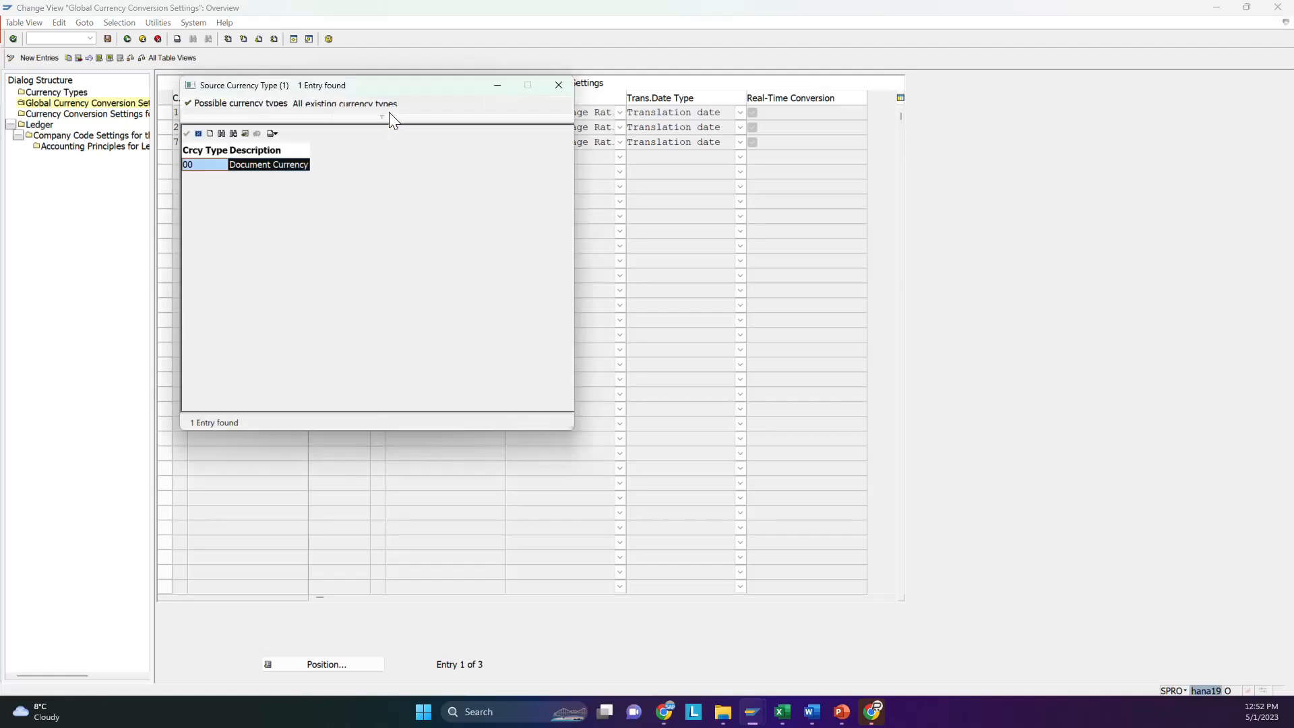
{"action": "left_click", "coordinate": [558, 85]}
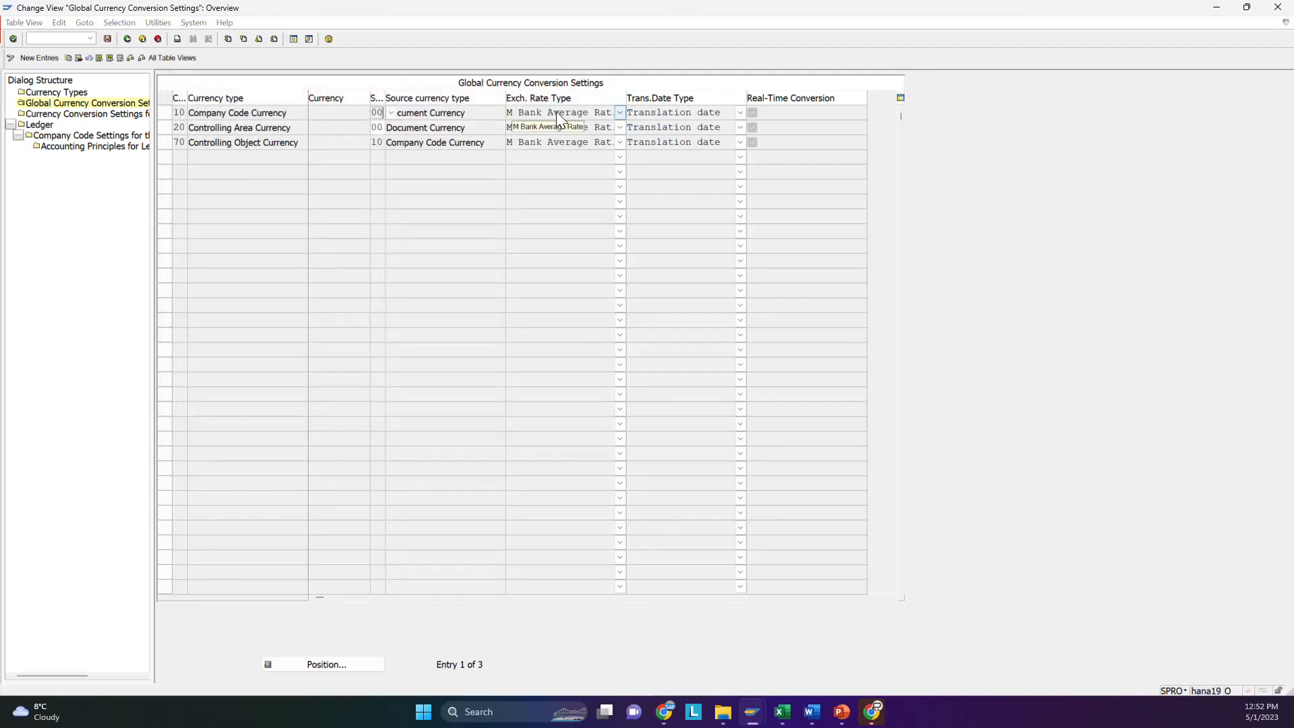
{"action": "left_click", "coordinate": [620, 113]}
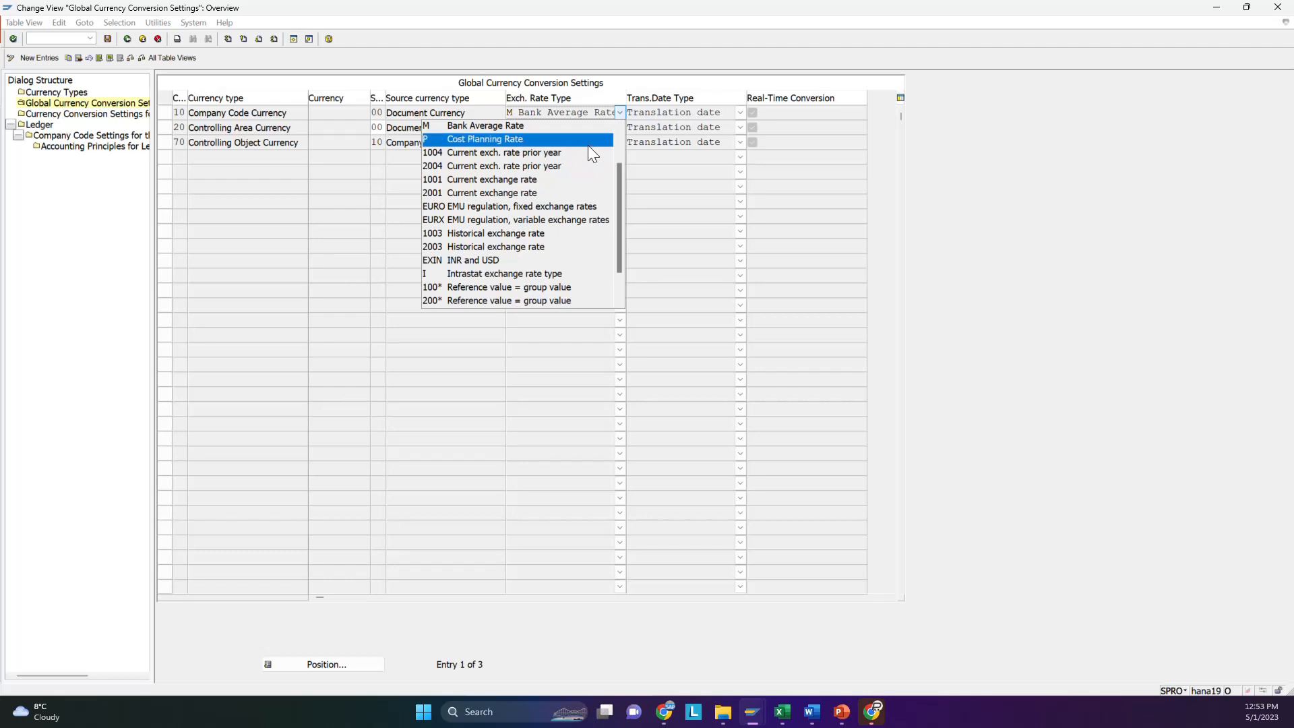
{"action": "left_click", "coordinate": [654, 80]}
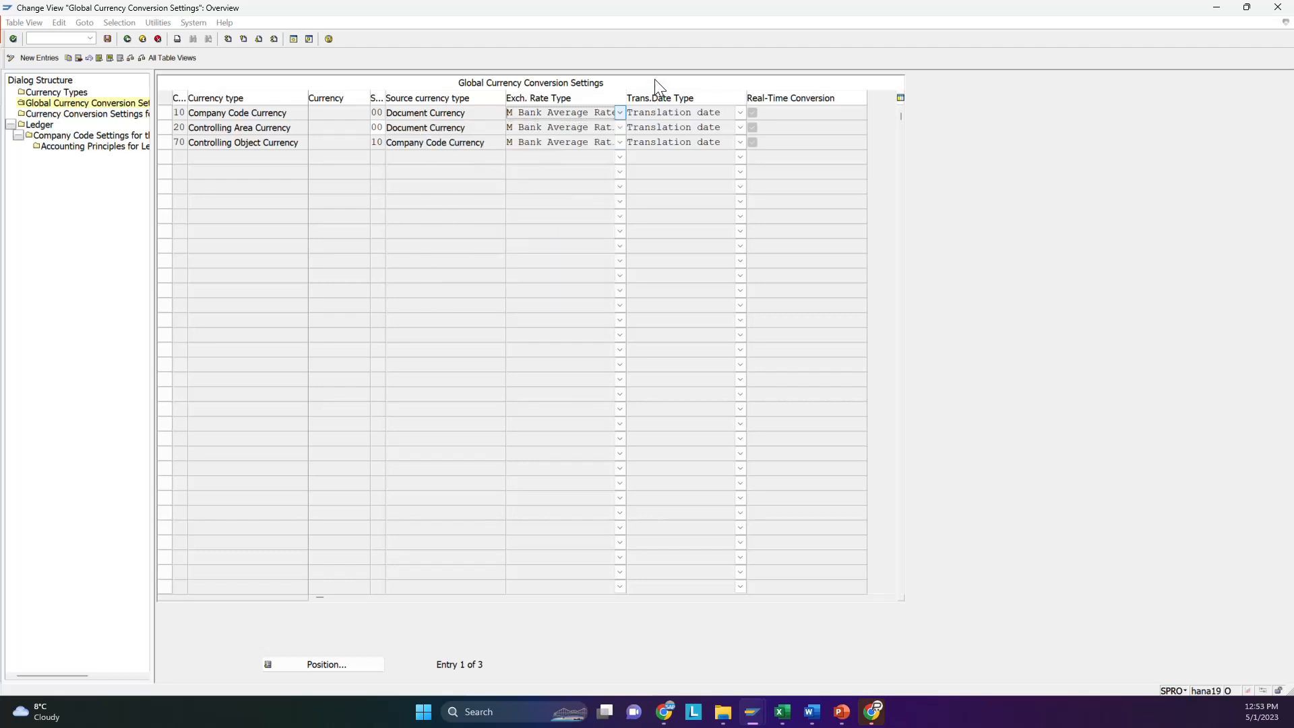
{"action": "left_click", "coordinate": [740, 113]}
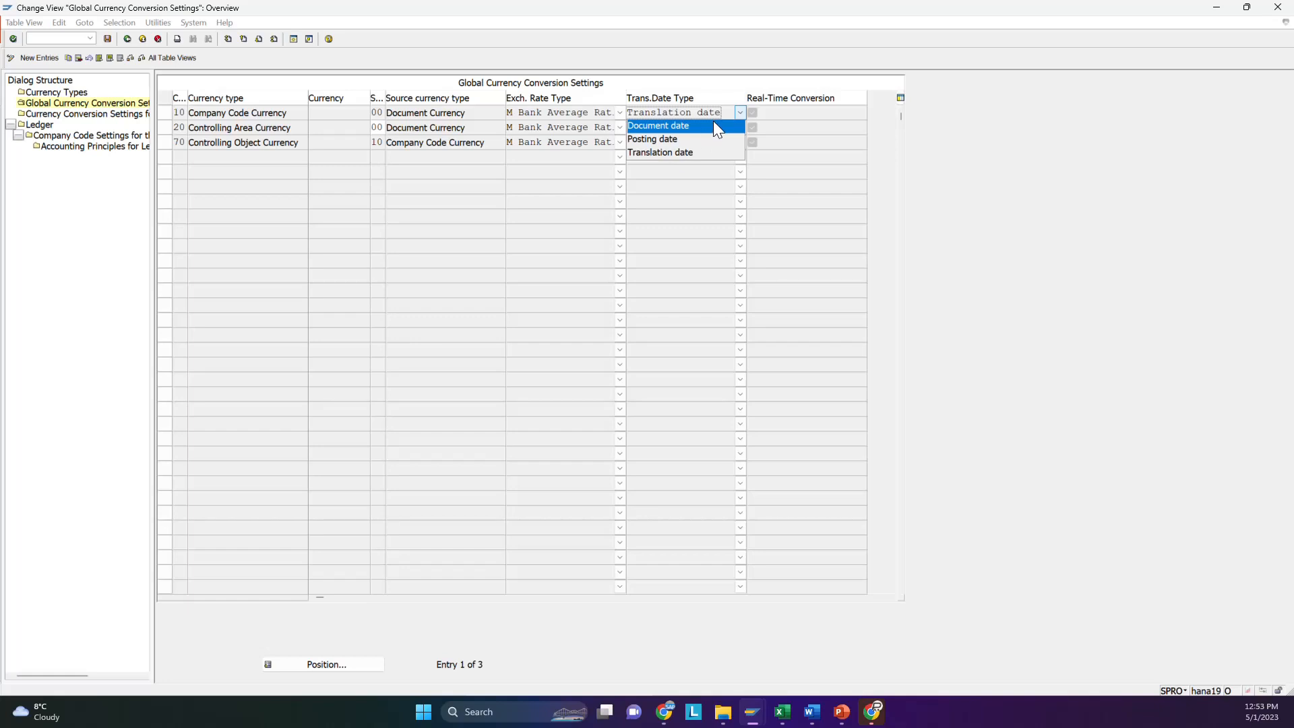
{"action": "left_click", "coordinate": [723, 51]}
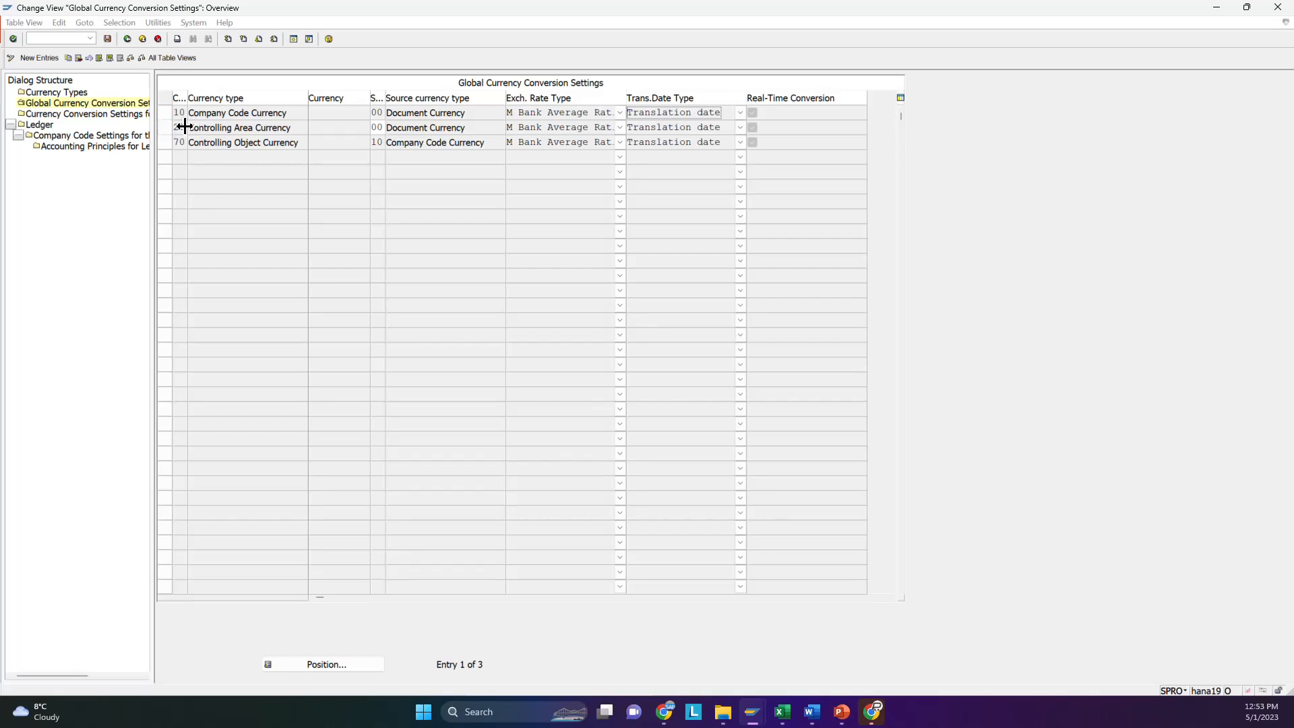
Display the Currency Conversion Settings for Company Codes, acknowledging the consistency check, and position the list on company code P1
{"action": "left_click", "coordinate": [98, 115]}
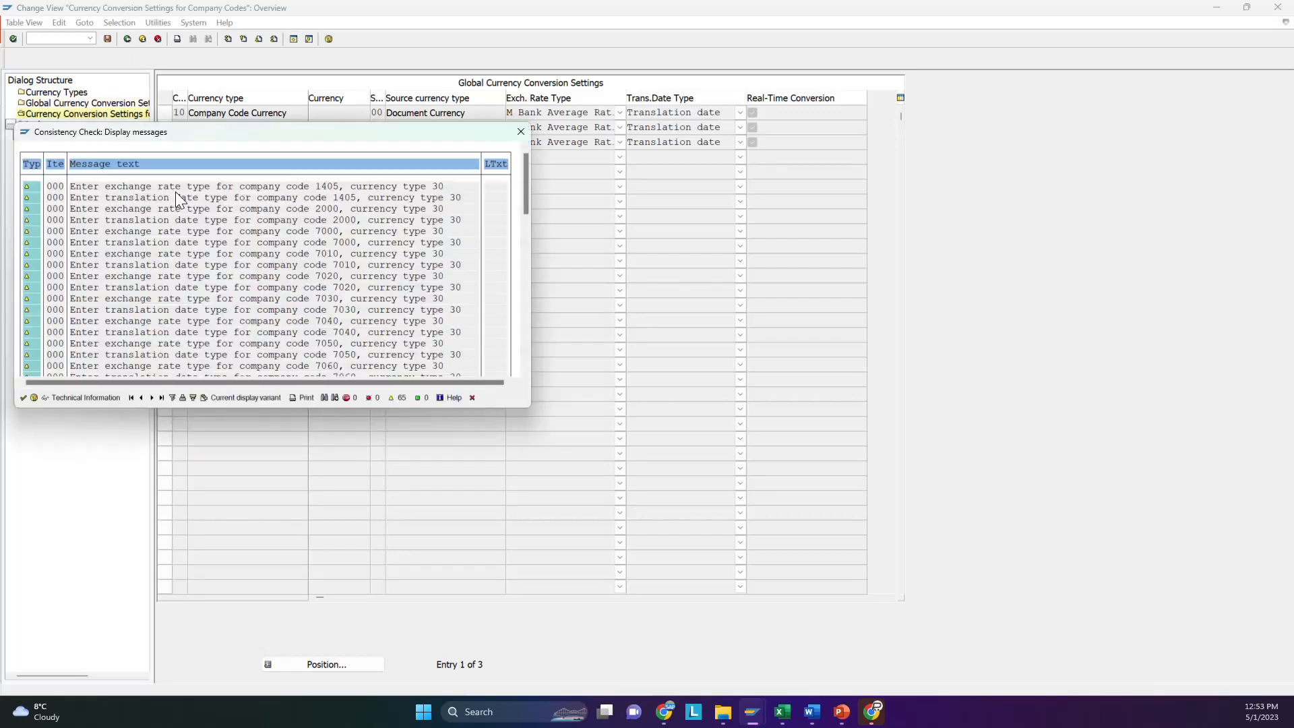
{"action": "left_click", "coordinate": [22, 398]}
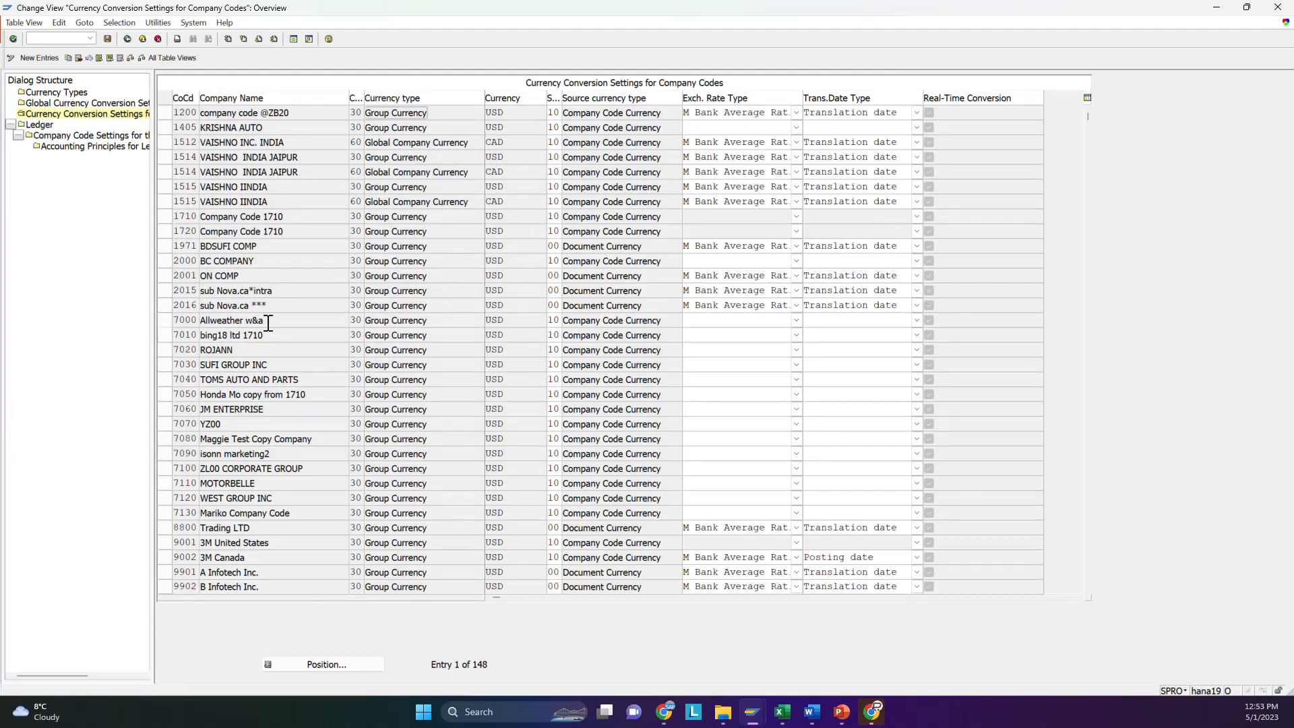
{"action": "left_click", "coordinate": [297, 663]}
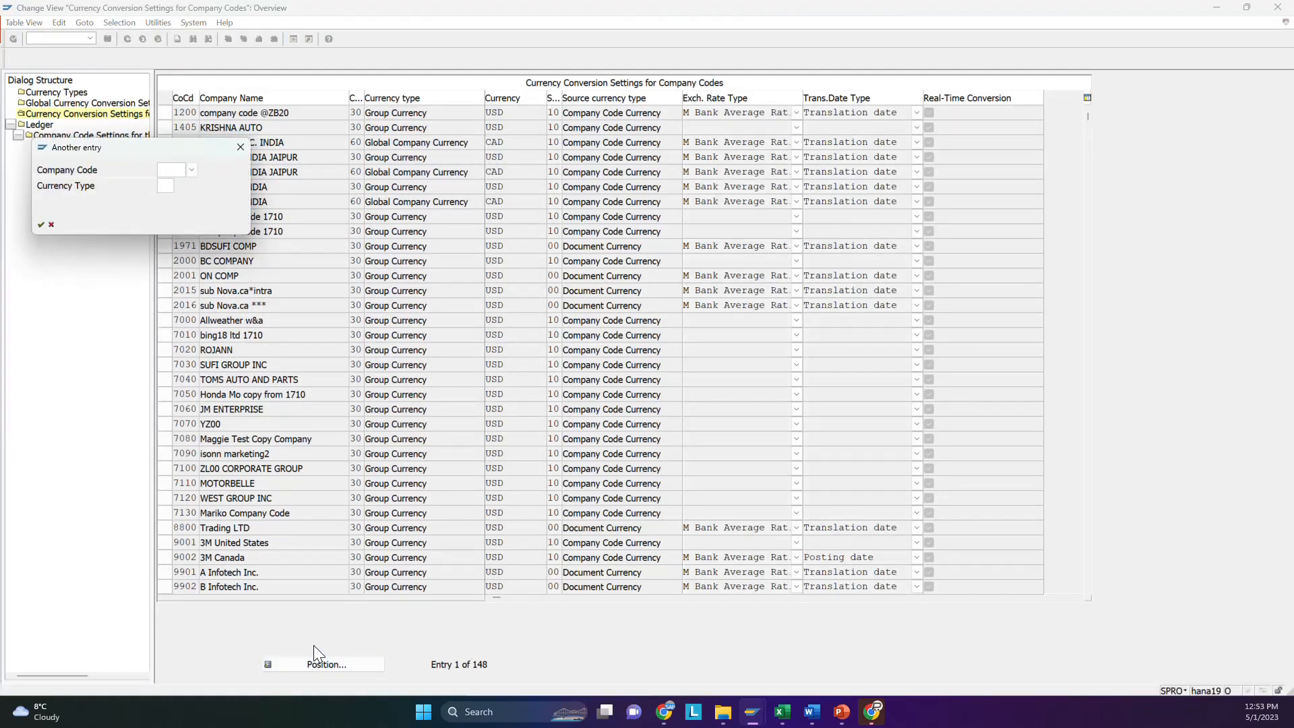
{"action": "type", "text": "P1"}
{"action": "key", "text": "Return"}
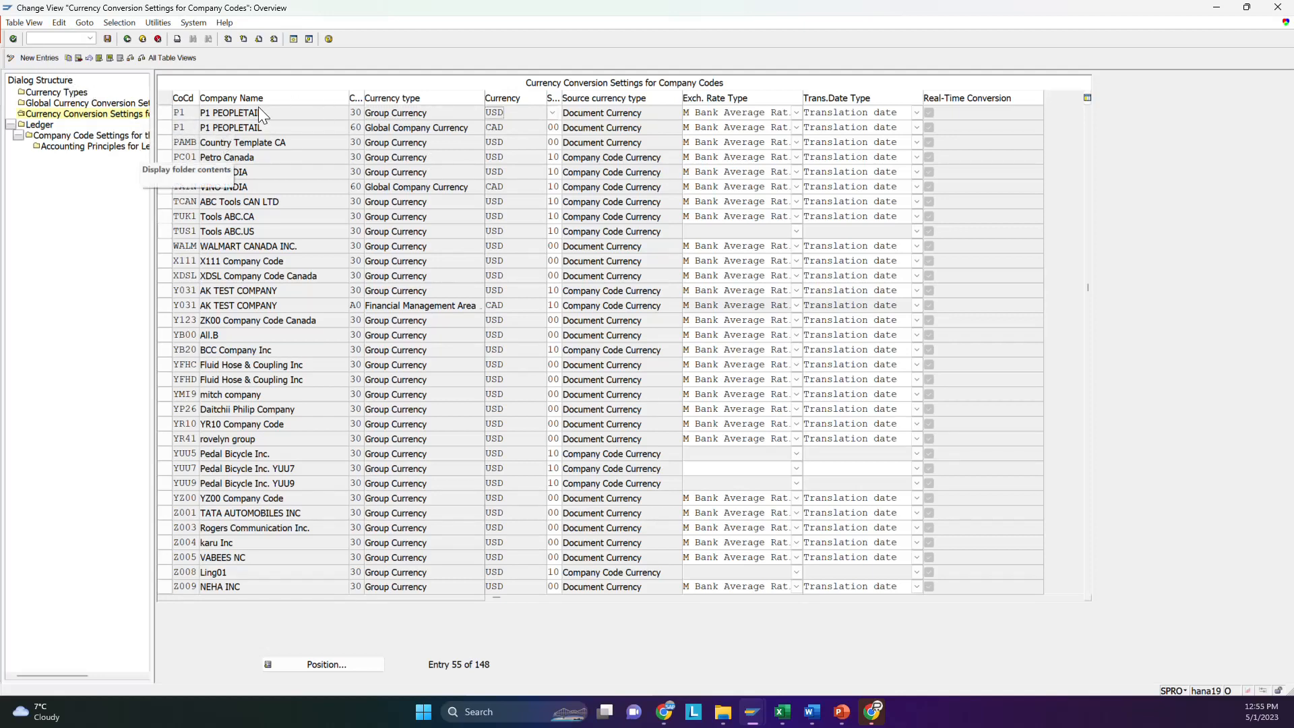
View the blank new-entries table for company code currency conversion, return to the overview and position it on P1 again
{"action": "left_click", "coordinate": [42, 57]}
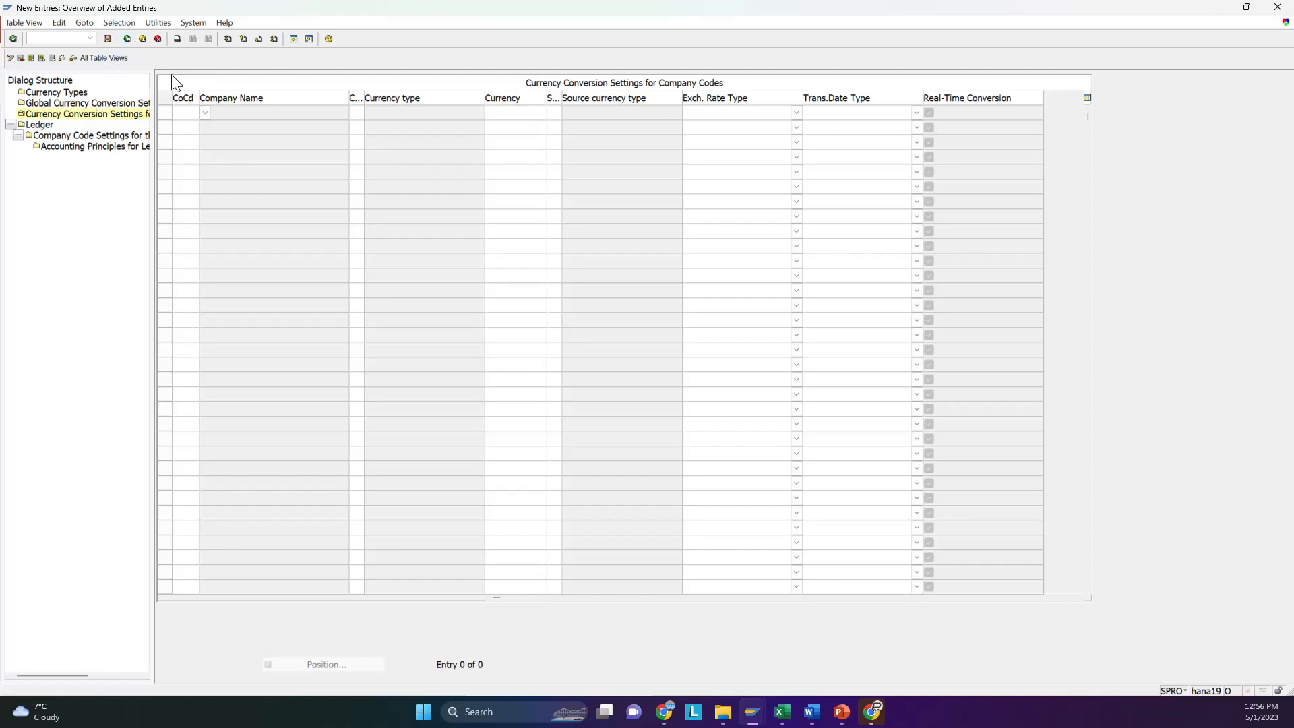
{"action": "left_click", "coordinate": [128, 40]}
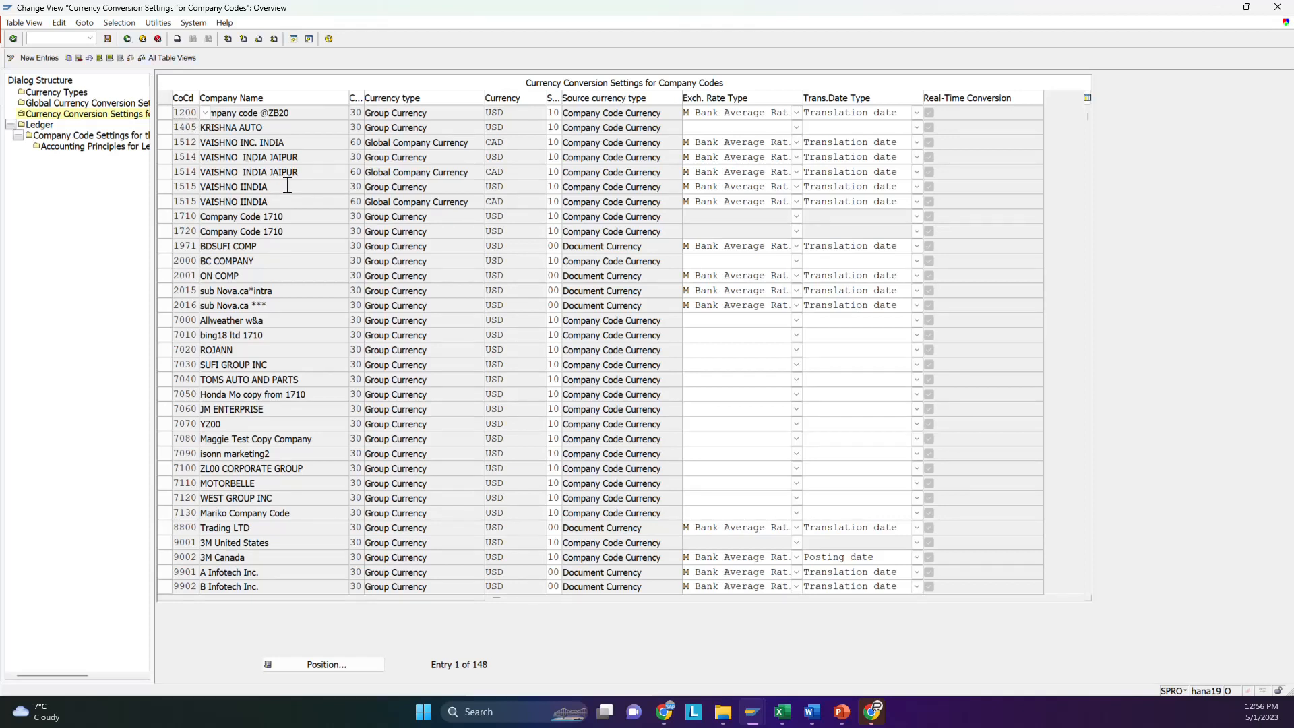
{"action": "left_click", "coordinate": [366, 665]}
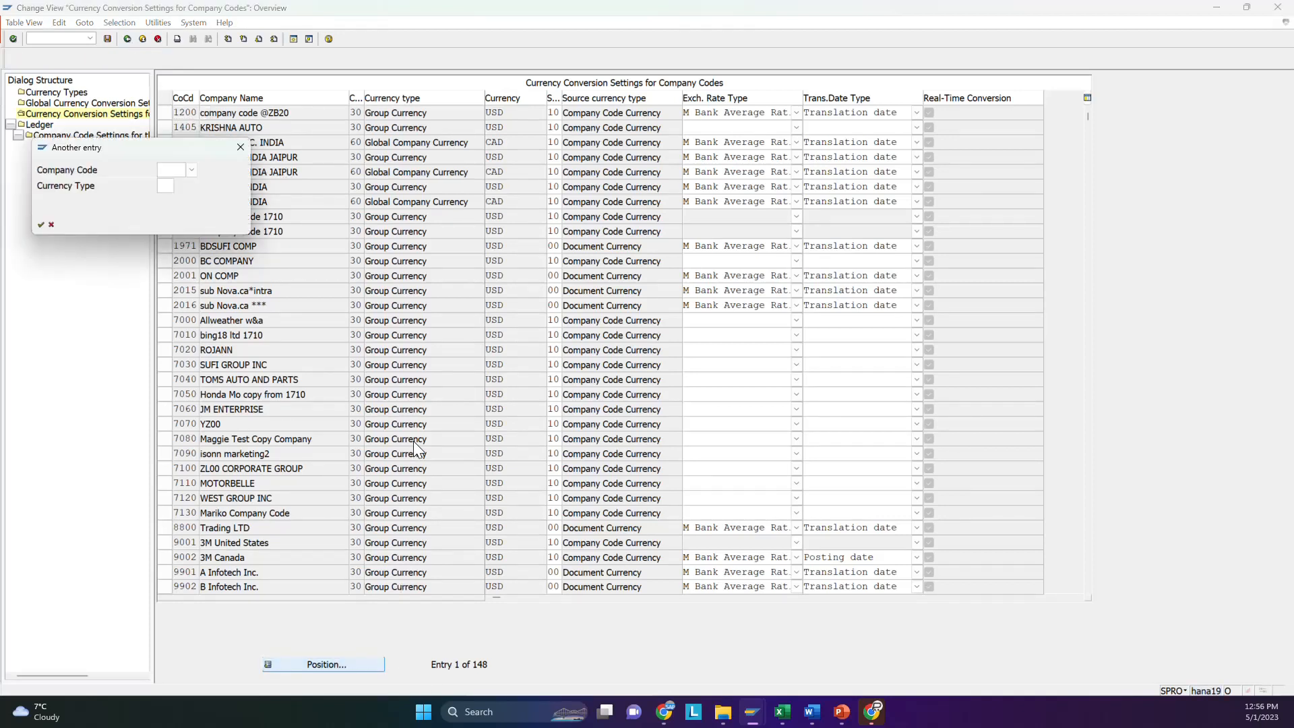
{"action": "type", "text": "P1"}
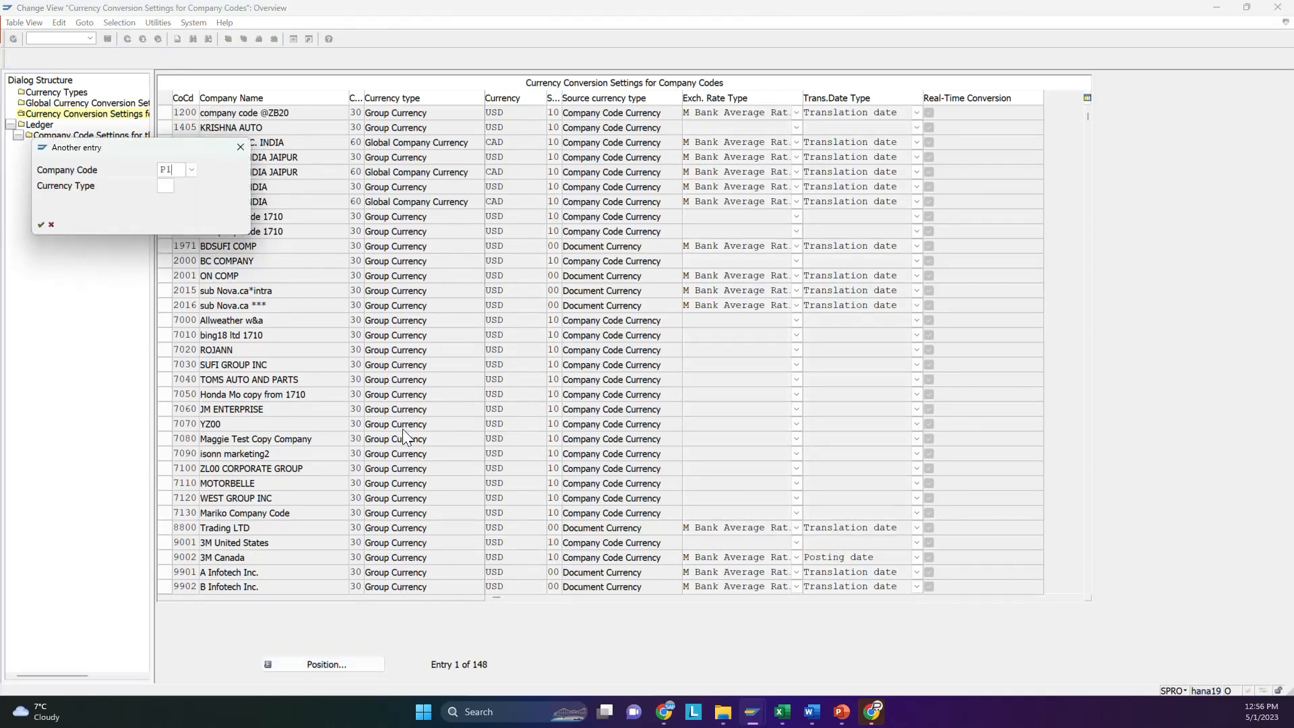
{"action": "key", "text": "Return"}
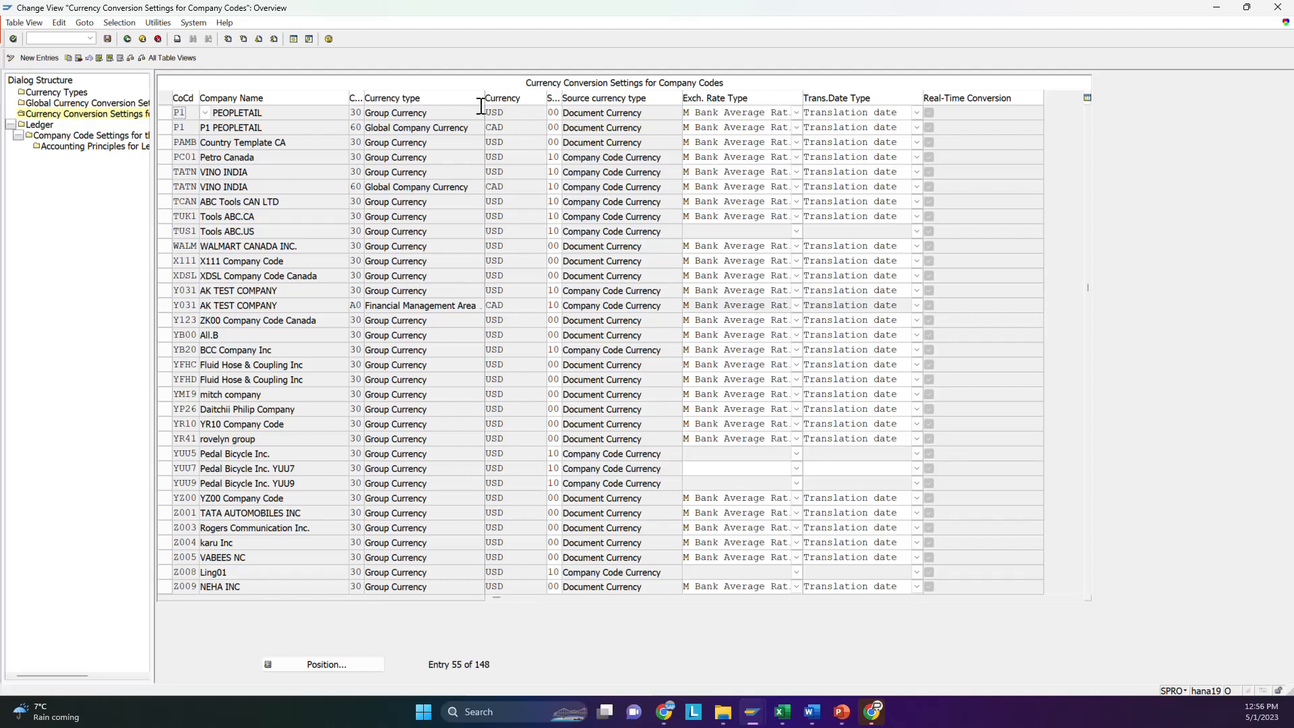
Examine the source currency type and translation date type options for P1's Group Currency, keeping Document Currency and Translation date
{"action": "left_click", "coordinate": [566, 112]}
{"action": "left_click", "coordinate": [568, 113]}
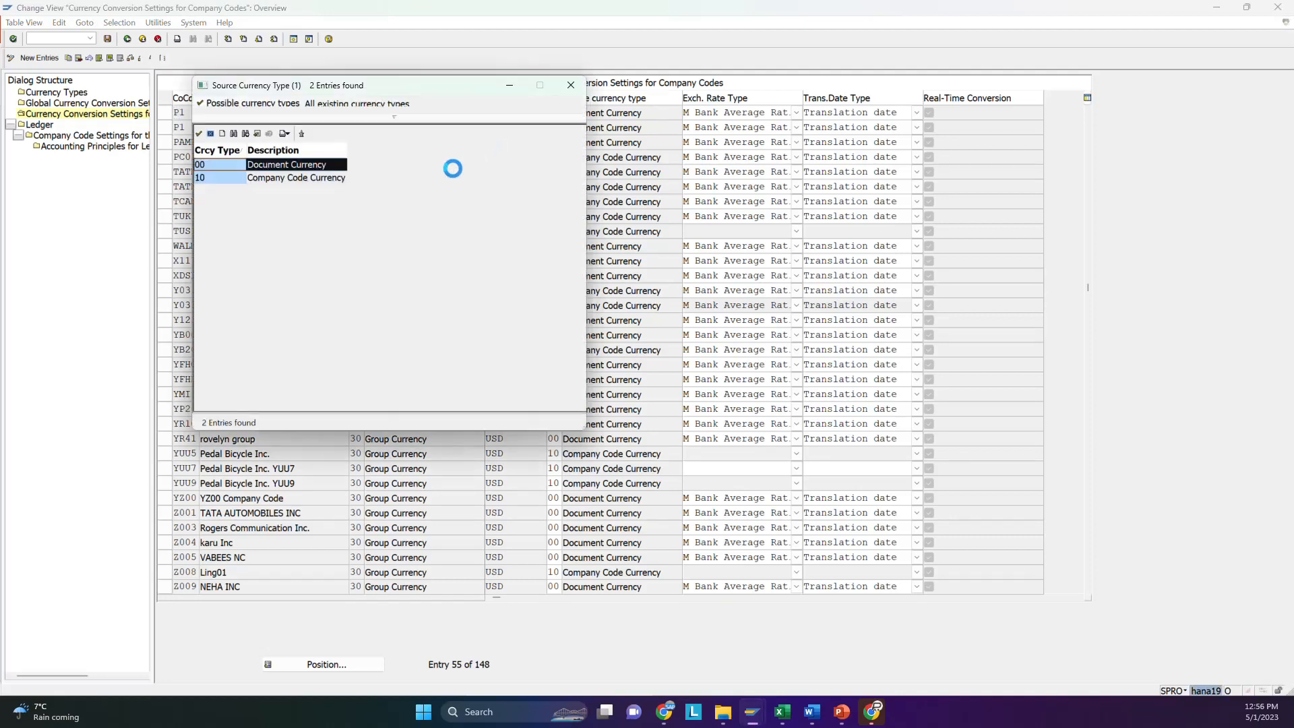
{"action": "left_click", "coordinate": [200, 133]}
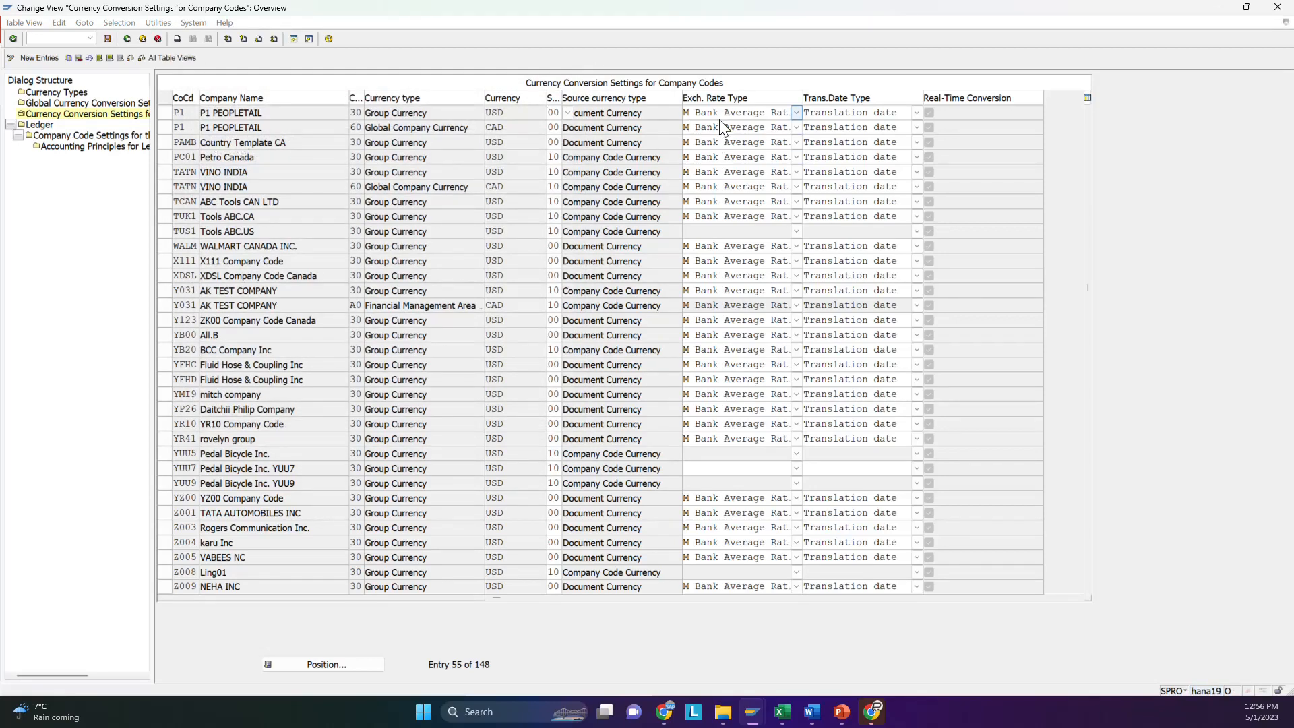
{"action": "left_click", "coordinate": [847, 115]}
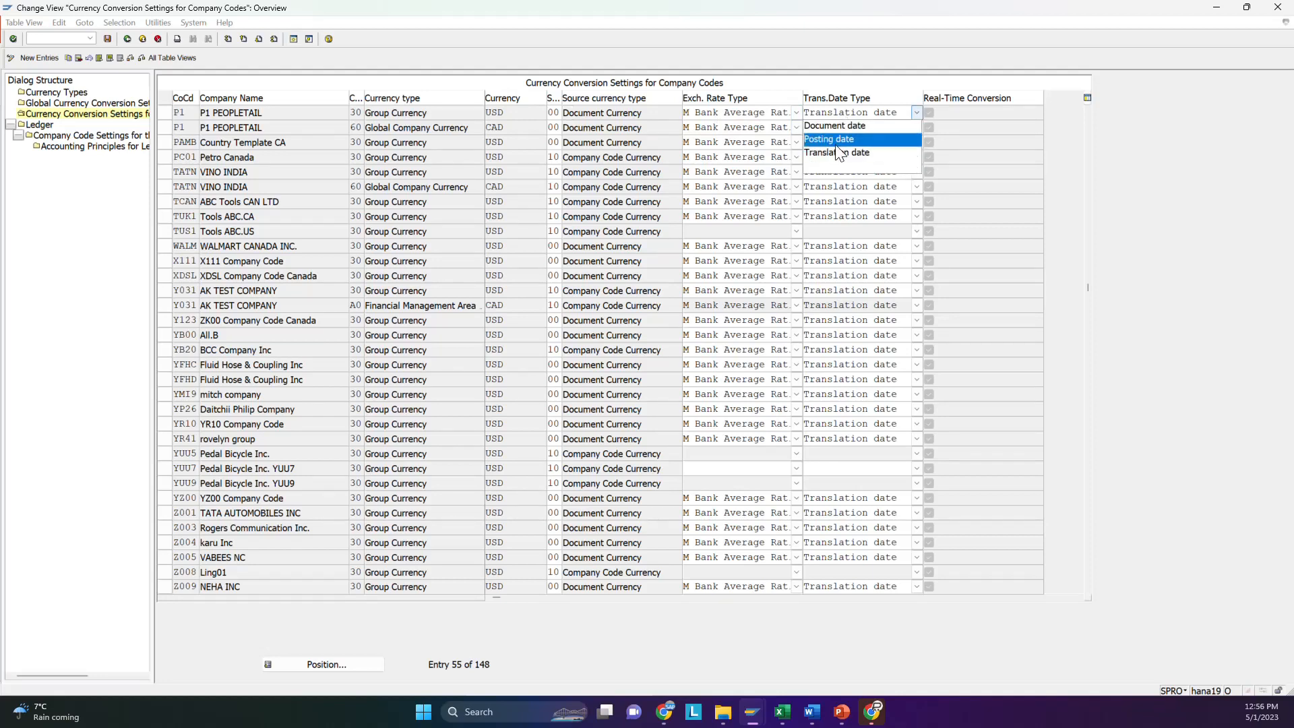
{"action": "left_click", "coordinate": [837, 109]}
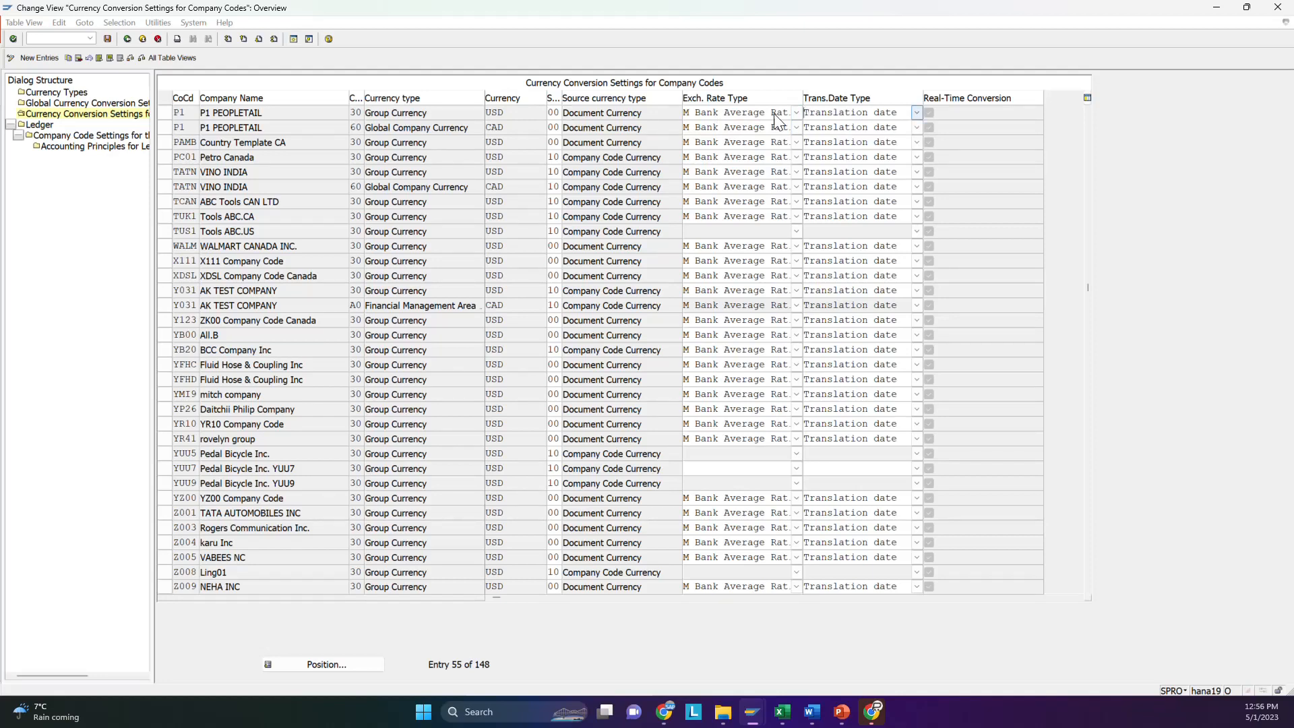
Display the Ledger overview and mark leading ledger 0L, non-leading ledger P1 and extension ledger E1 for comparison
{"action": "double_click", "coordinate": [44, 126]}
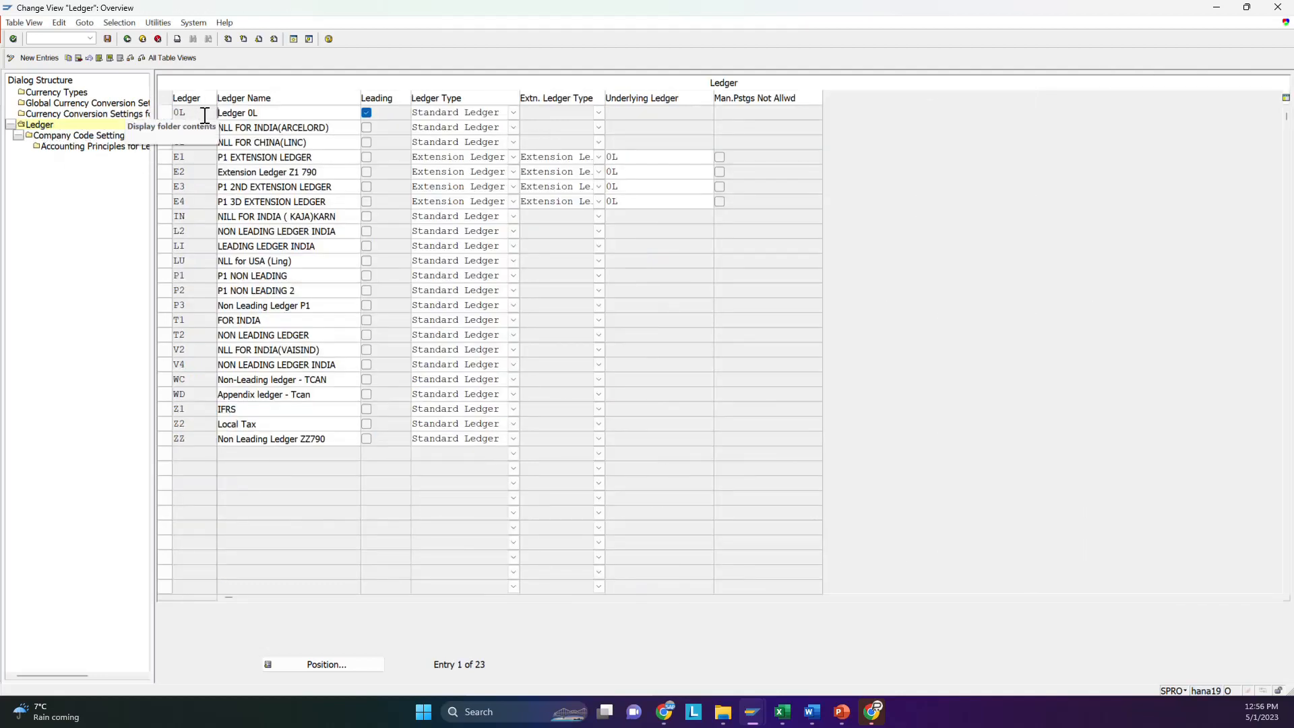
{"action": "left_click", "coordinate": [164, 112]}
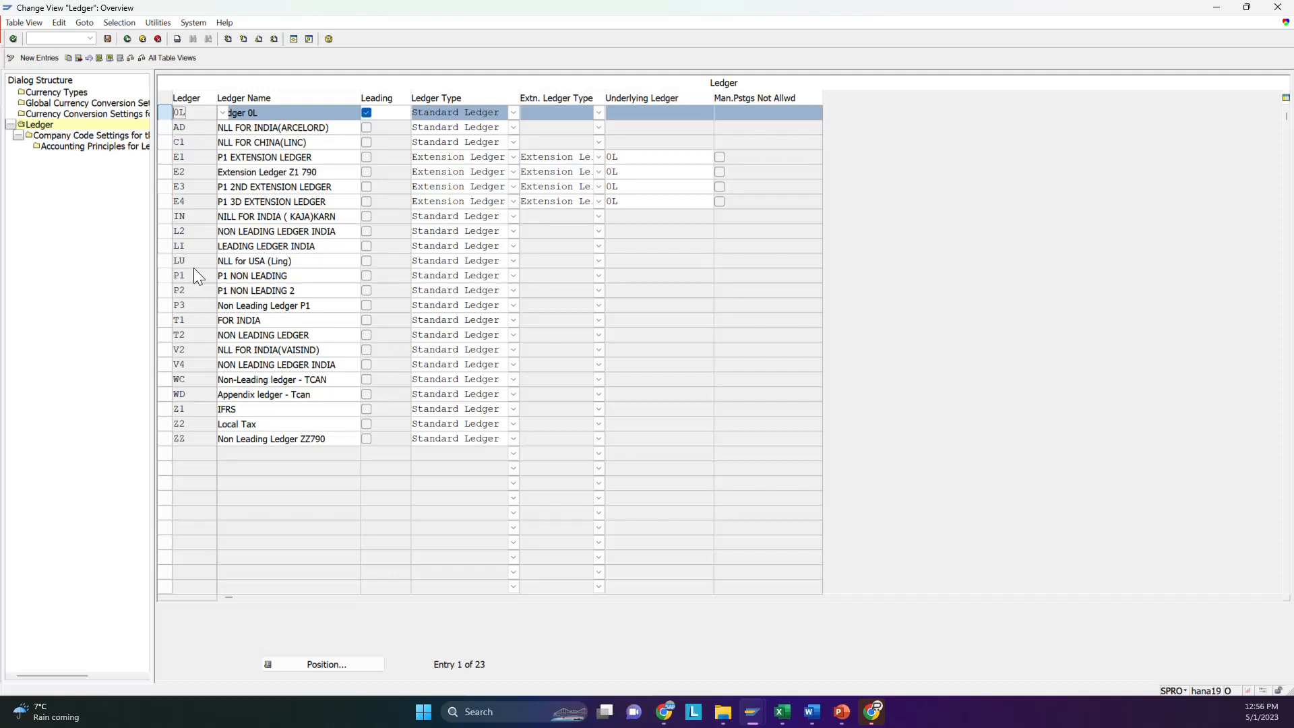
{"action": "left_click", "coordinate": [160, 277]}
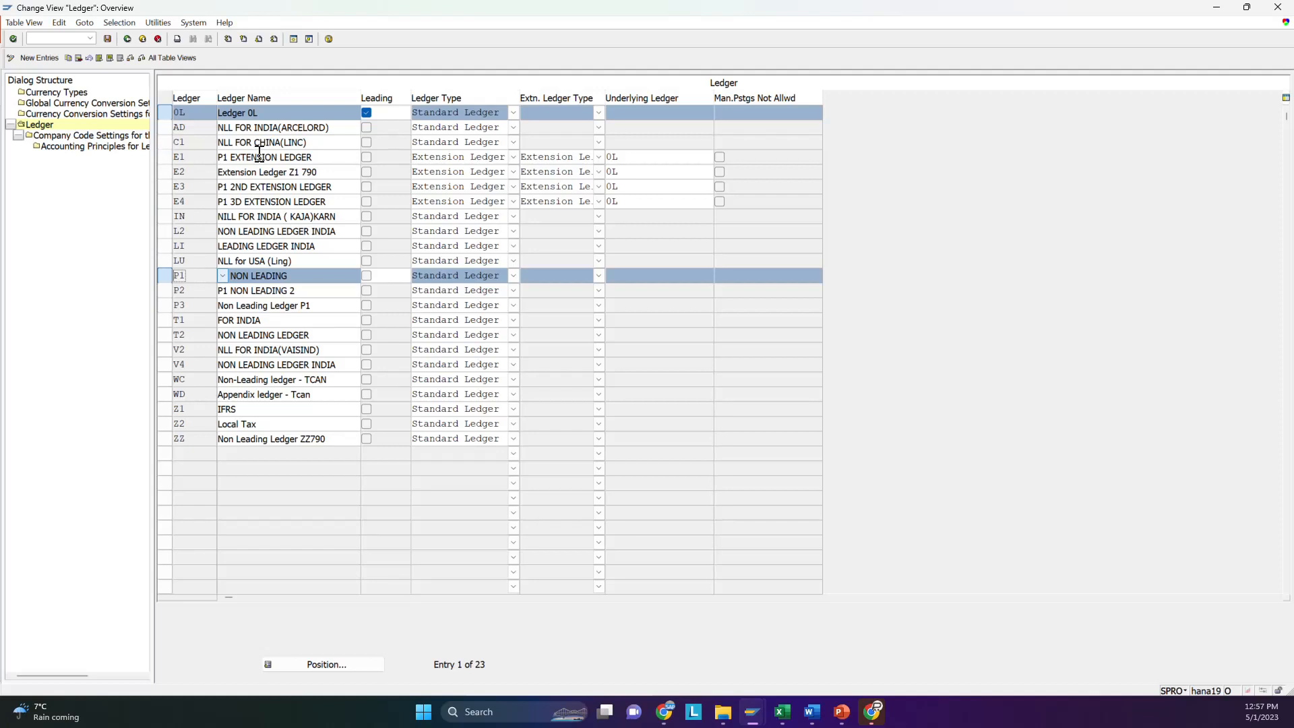
{"action": "left_click", "coordinate": [179, 306]}
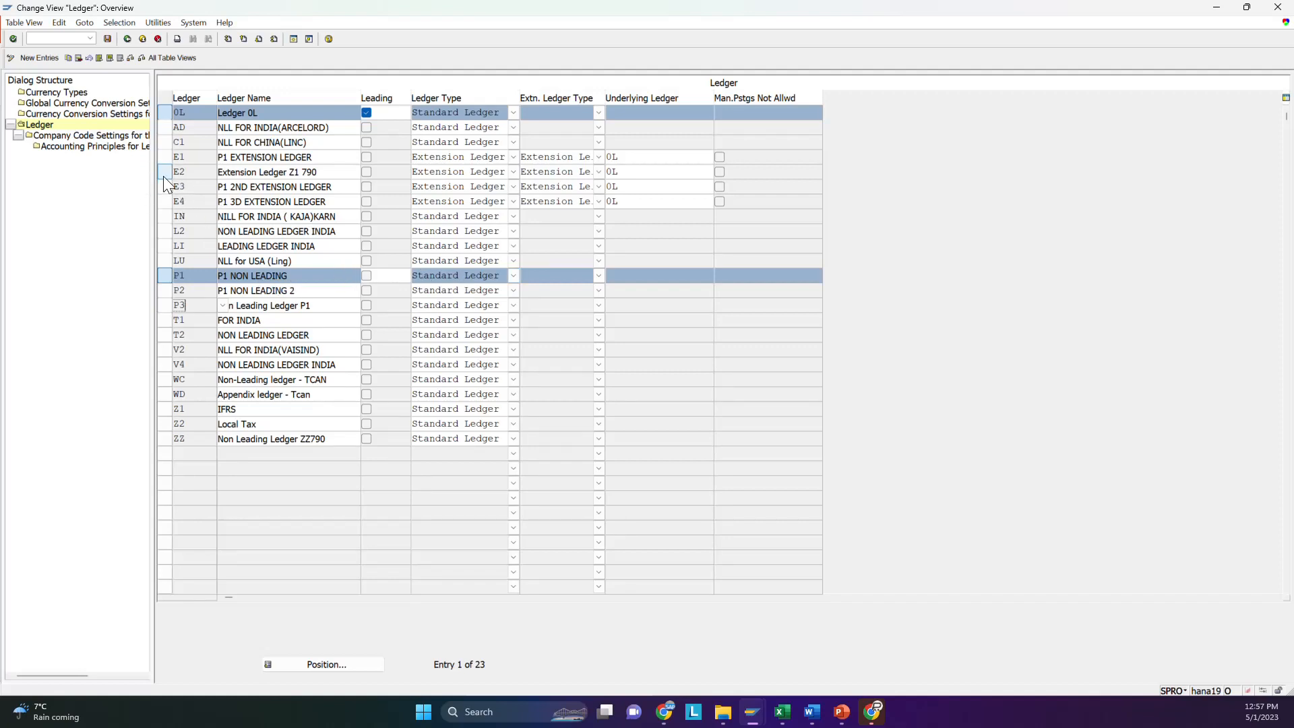
{"action": "left_click", "coordinate": [162, 159]}
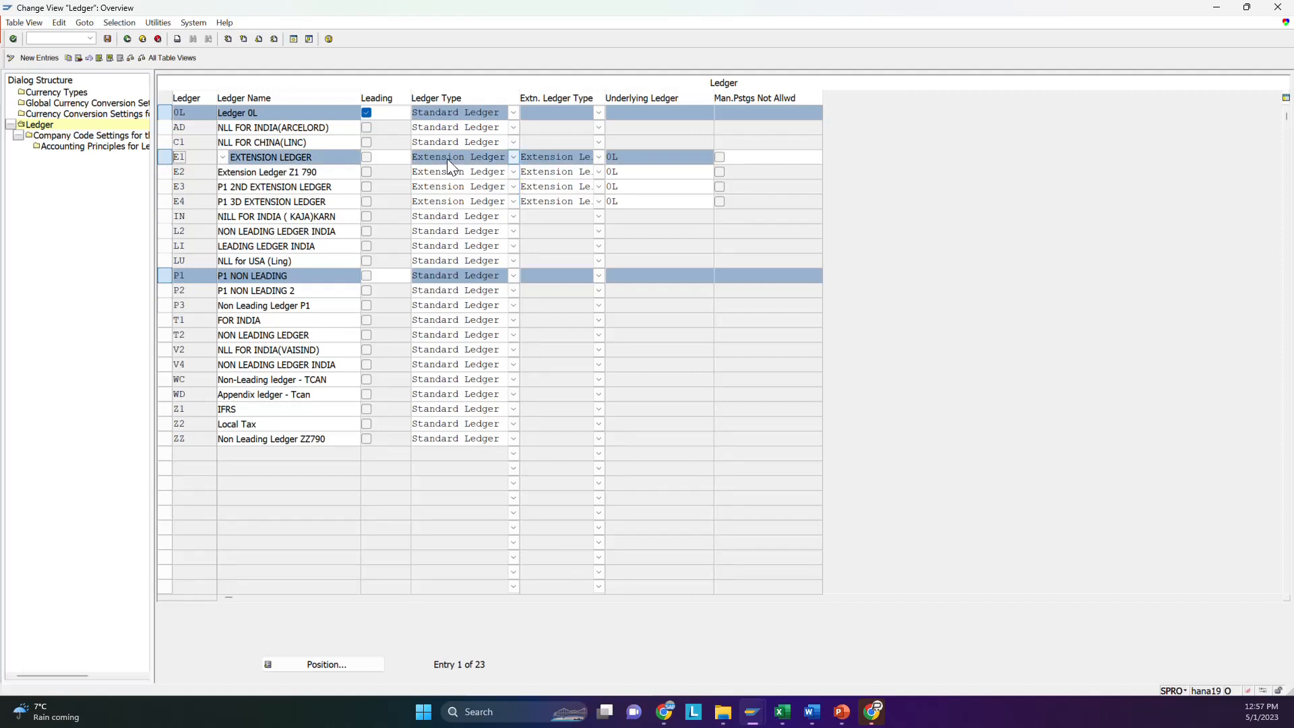
List the possible underlying ledgers for extension ledger E1 and close the list without changing the assignment
{"action": "left_click", "coordinate": [651, 156]}
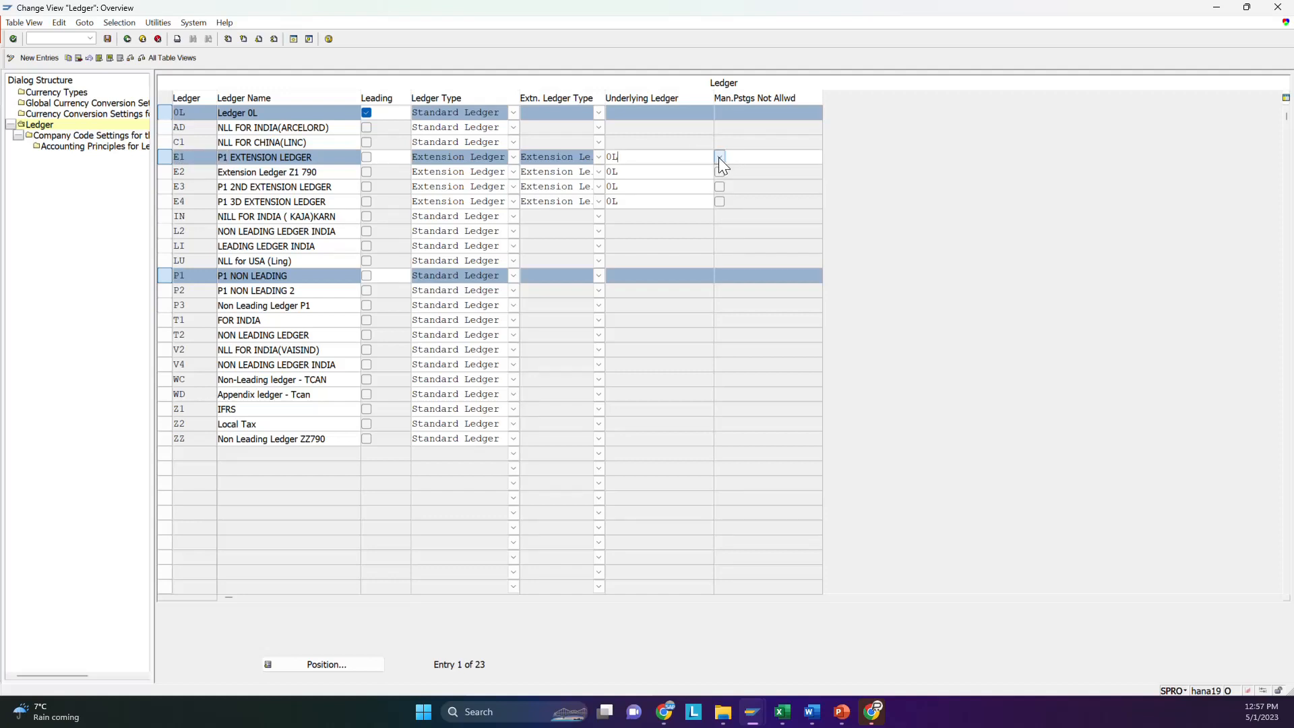
{"action": "key", "text": "F4"}
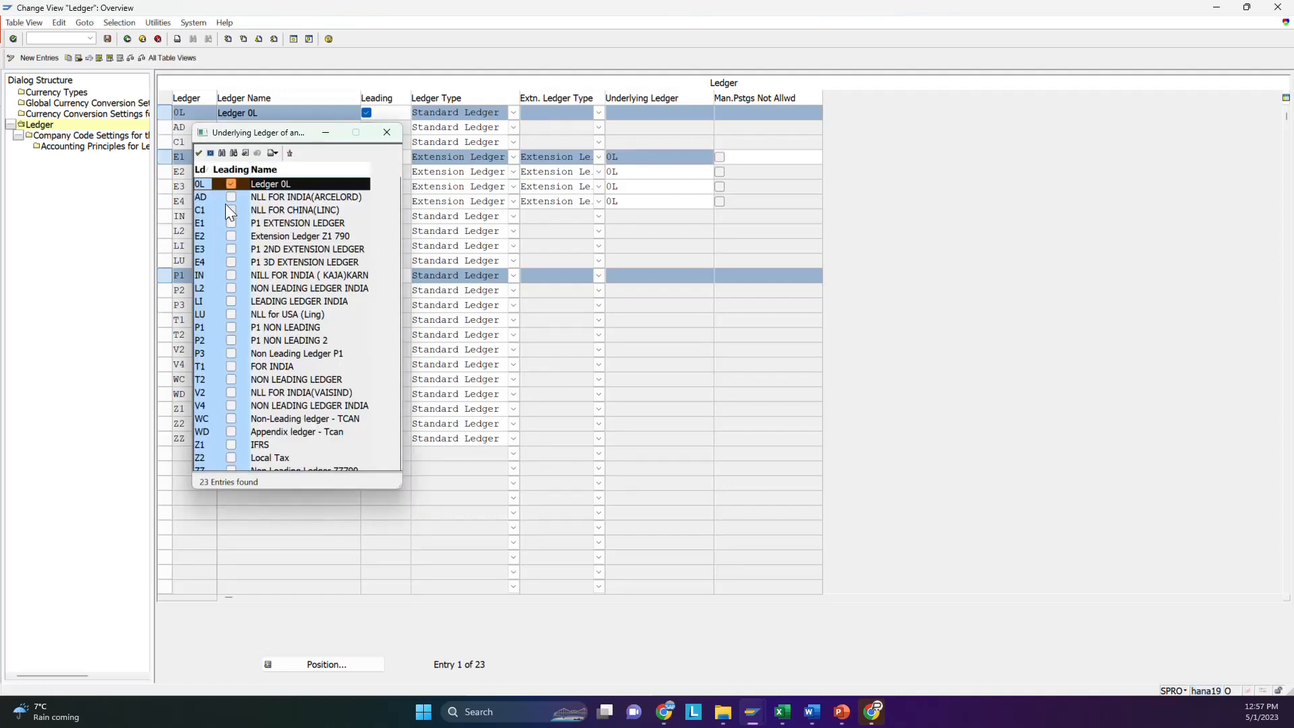
{"action": "left_click", "coordinate": [386, 132]}
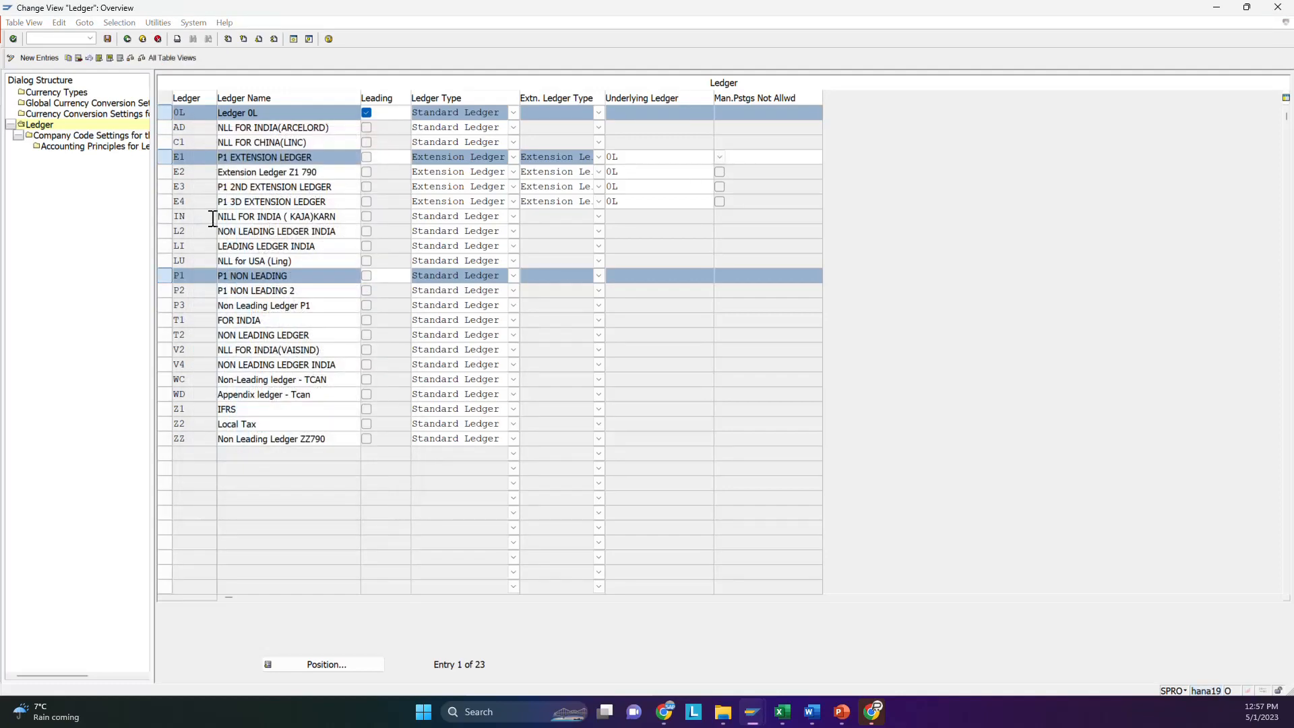
Start new ledger entries and enter ledger E4 with the name EXTENSION LEDGER P1 in the first row
{"action": "left_click", "coordinate": [35, 58]}
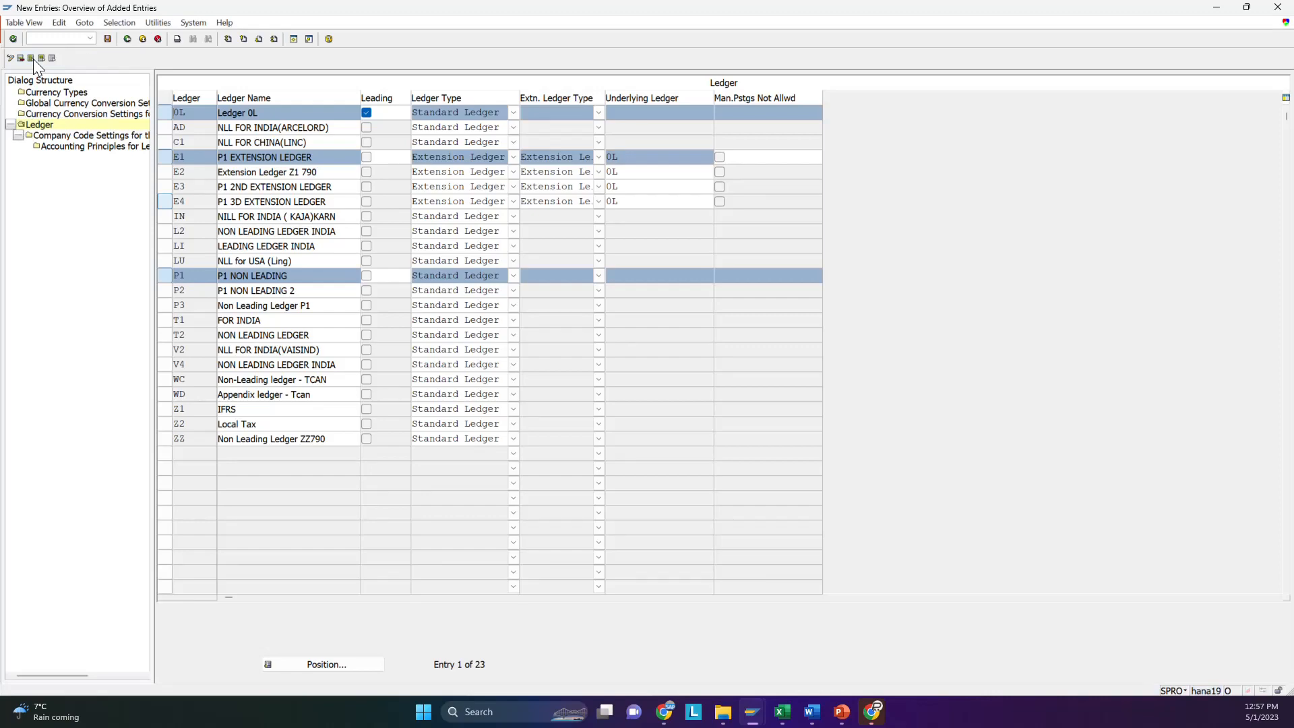
{"action": "left_click", "coordinate": [198, 112]}
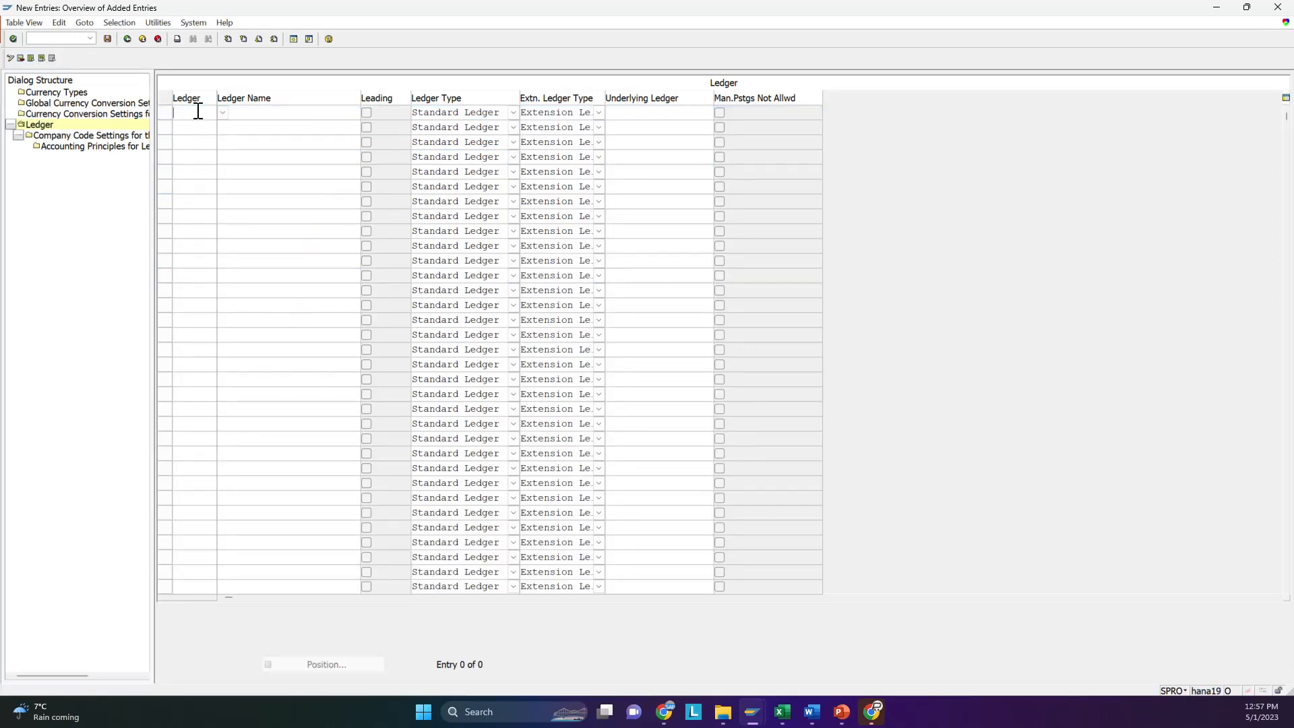
{"action": "left_click", "coordinate": [223, 113]}
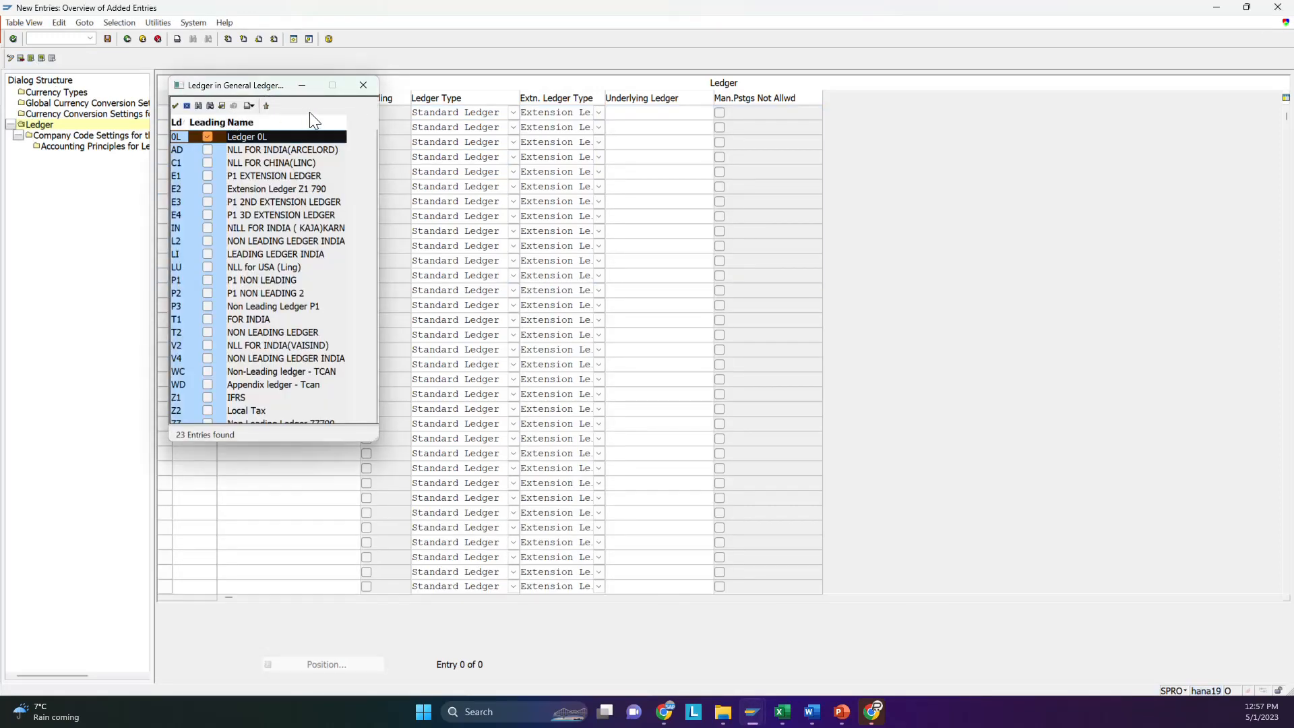
{"action": "left_click", "coordinate": [361, 87]}
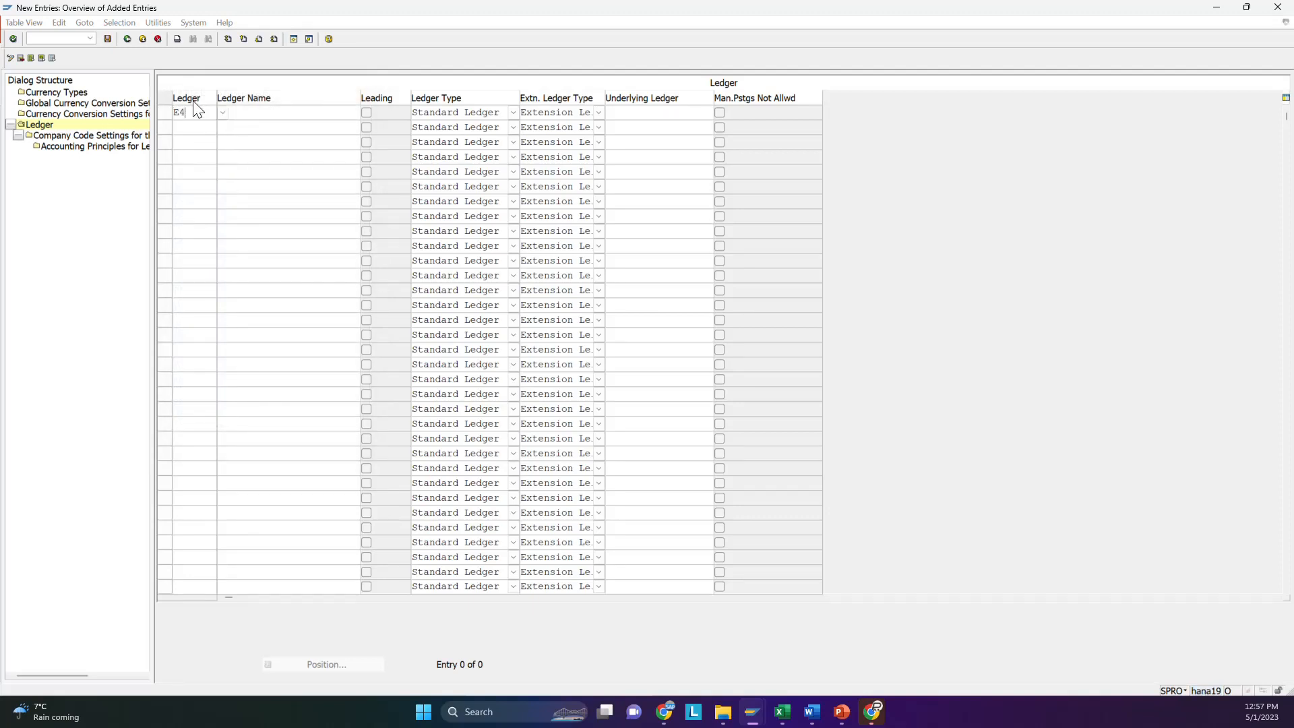
{"action": "left_click", "coordinate": [248, 113]}
{"action": "type", "text": "EXTENSION LEDGER"}
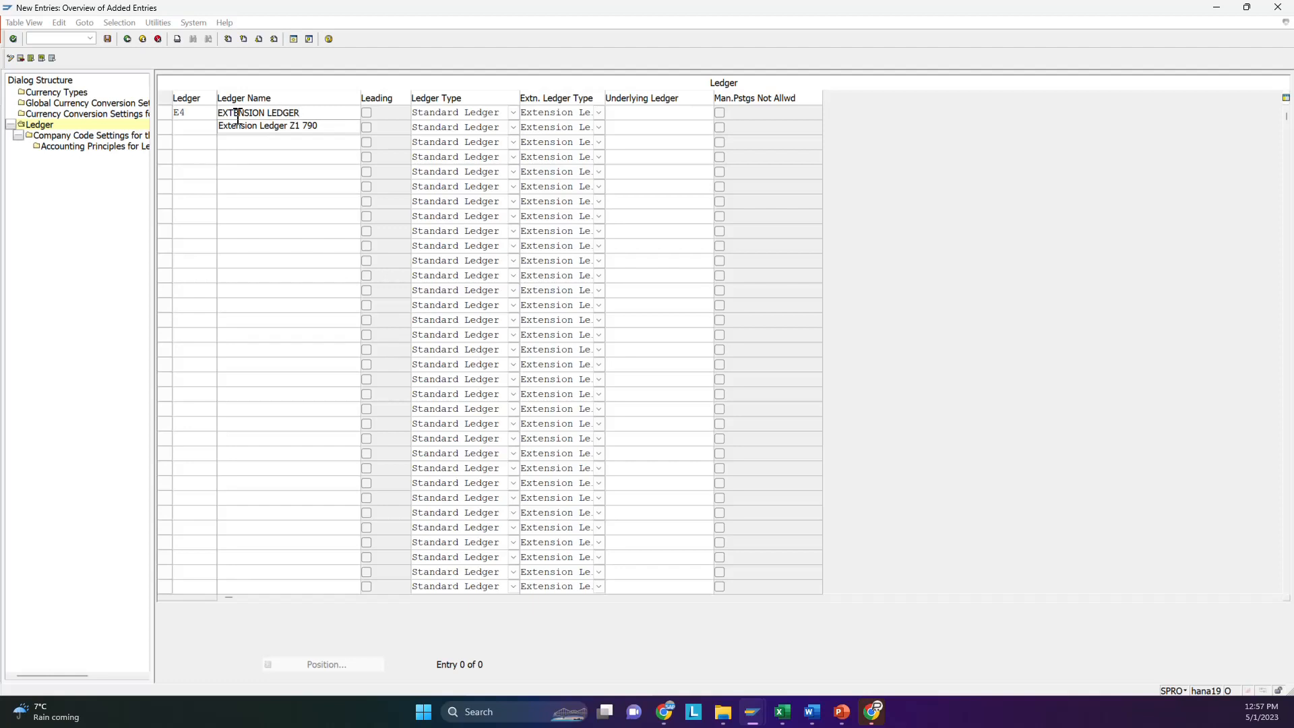
{"action": "type", "text": " P1"}
Set the new extension ledger's type to Extension Ledger and assign 0L as its underlying ledger
{"action": "left_click", "coordinate": [455, 115]}
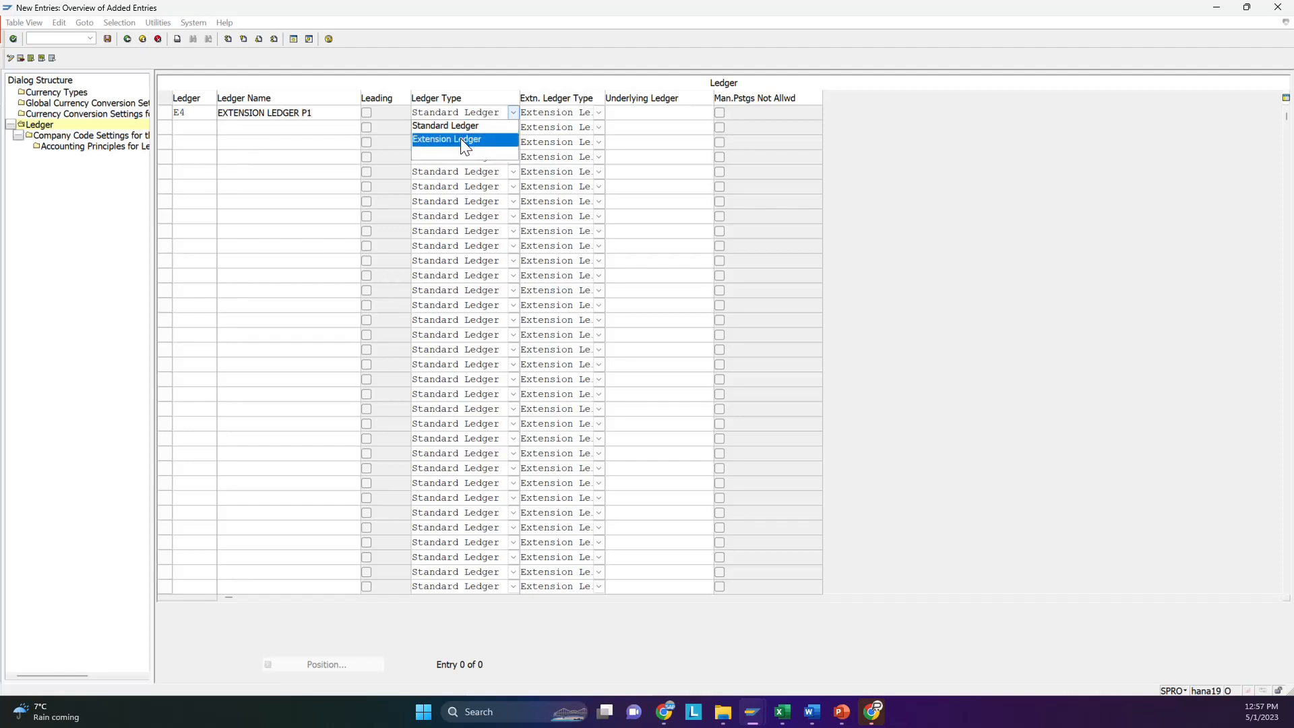
{"action": "left_click", "coordinate": [459, 139]}
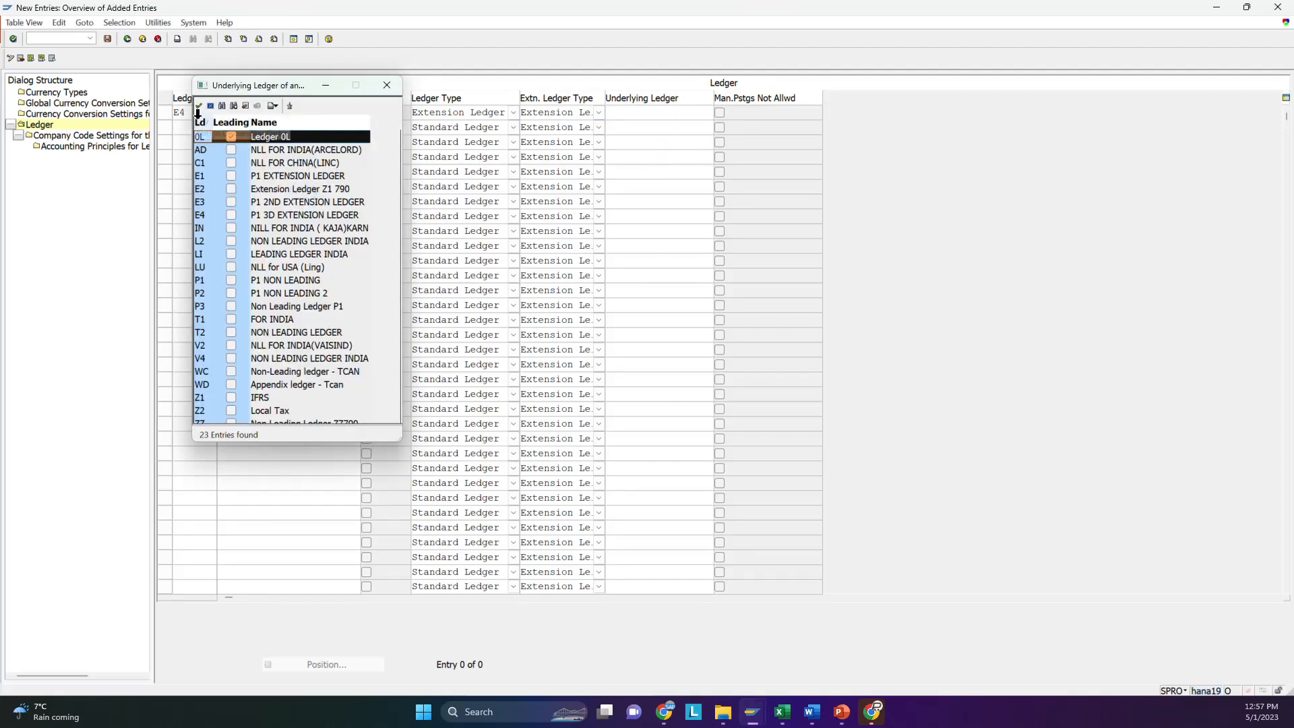
{"action": "left_click", "coordinate": [197, 104]}
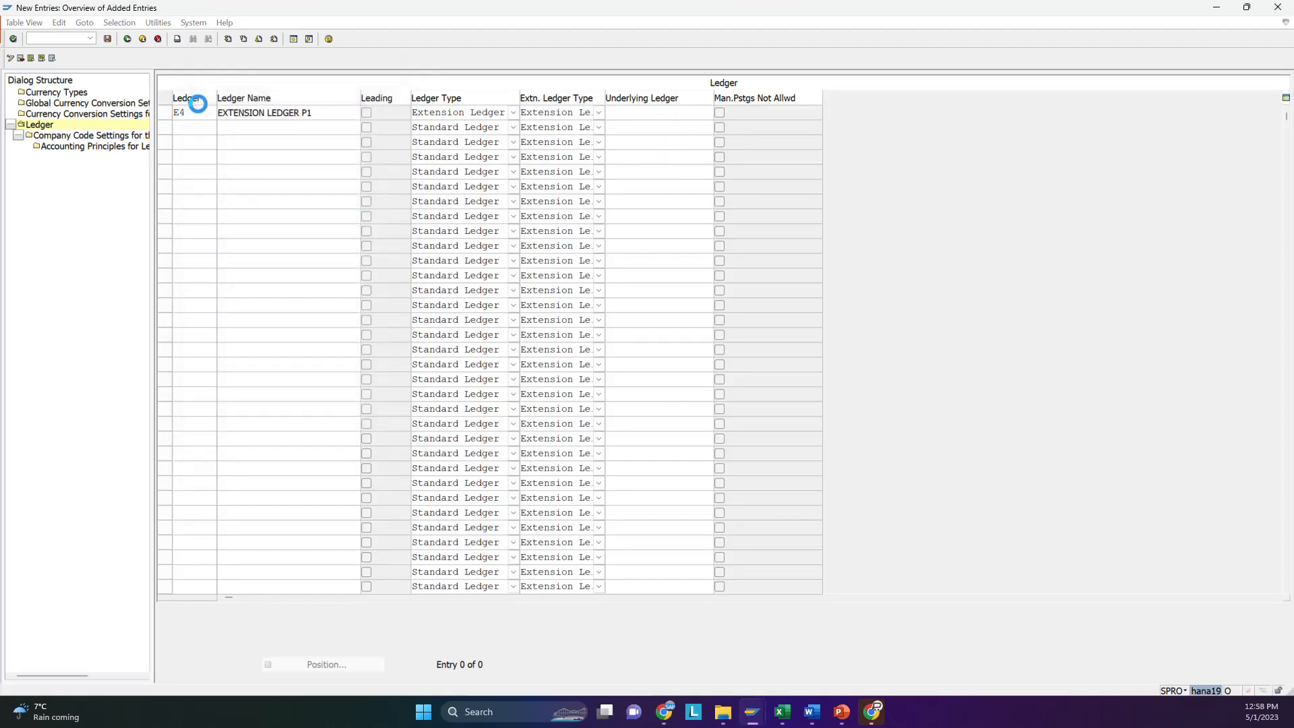
Add a second new ledger P4 with the name NON LEADING P1
{"action": "left_click", "coordinate": [194, 127]}
{"action": "type", "text": "P4"}
{"action": "left_click", "coordinate": [269, 128]}
{"action": "type", "text": "NON L"}
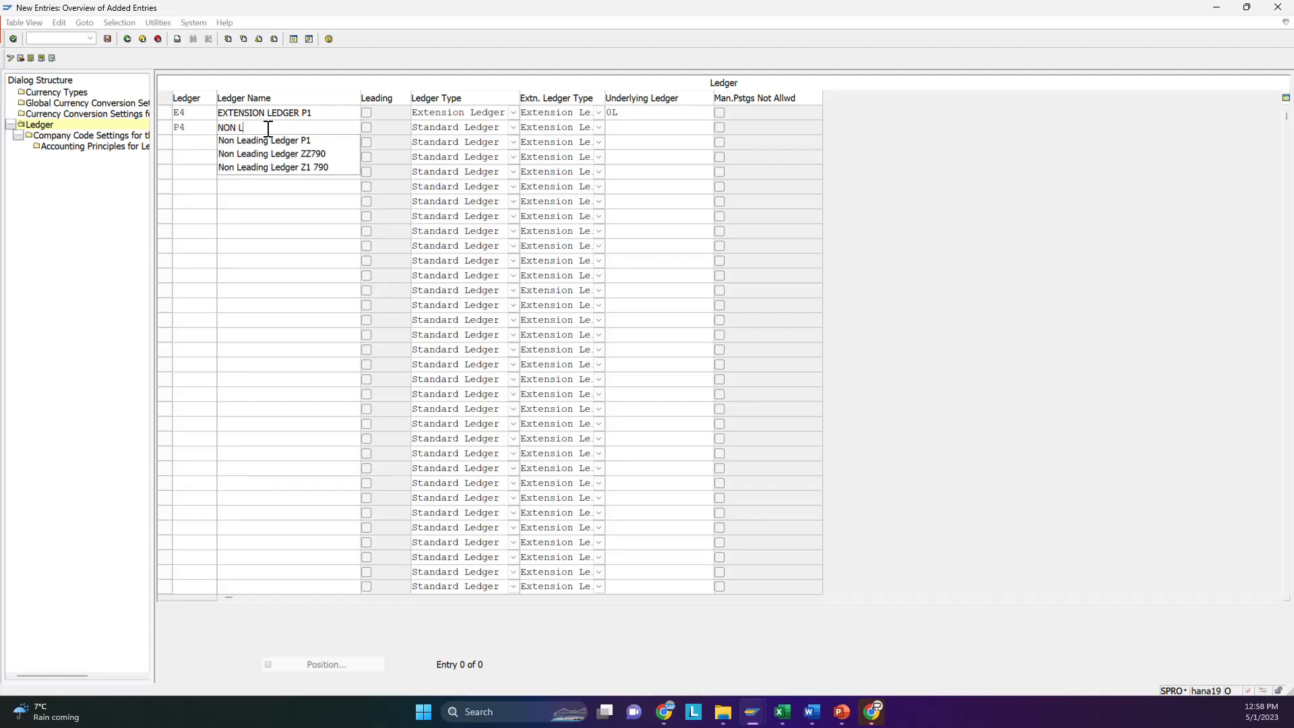
{"action": "type", "text": "EADING P1"}
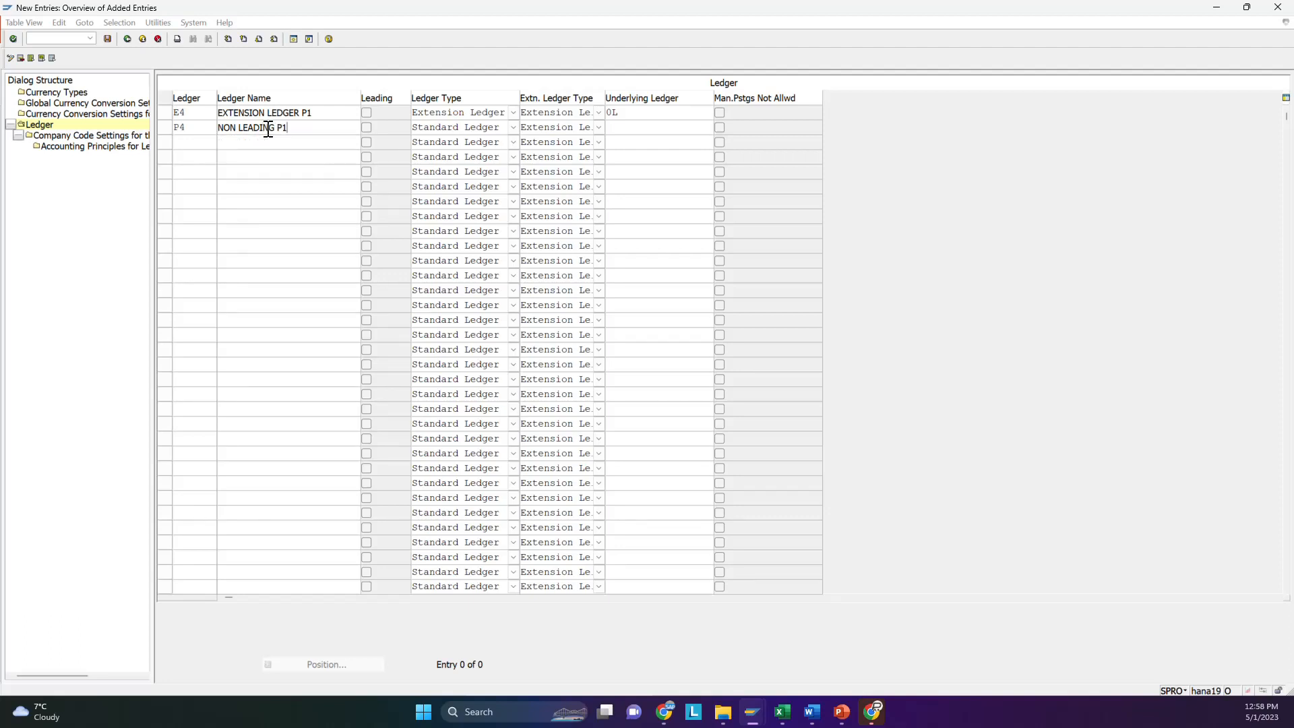
{"action": "key", "text": "Tab"}
Set ledger P4's type to Standard Ledger, choose its extension ledger type, and try to save both new entries
{"action": "left_click", "coordinate": [437, 127]}
{"action": "left_click", "coordinate": [438, 140]}
{"action": "left_click", "coordinate": [531, 130]}
{"action": "left_click", "coordinate": [529, 197]}
{"action": "left_click", "coordinate": [106, 38]}
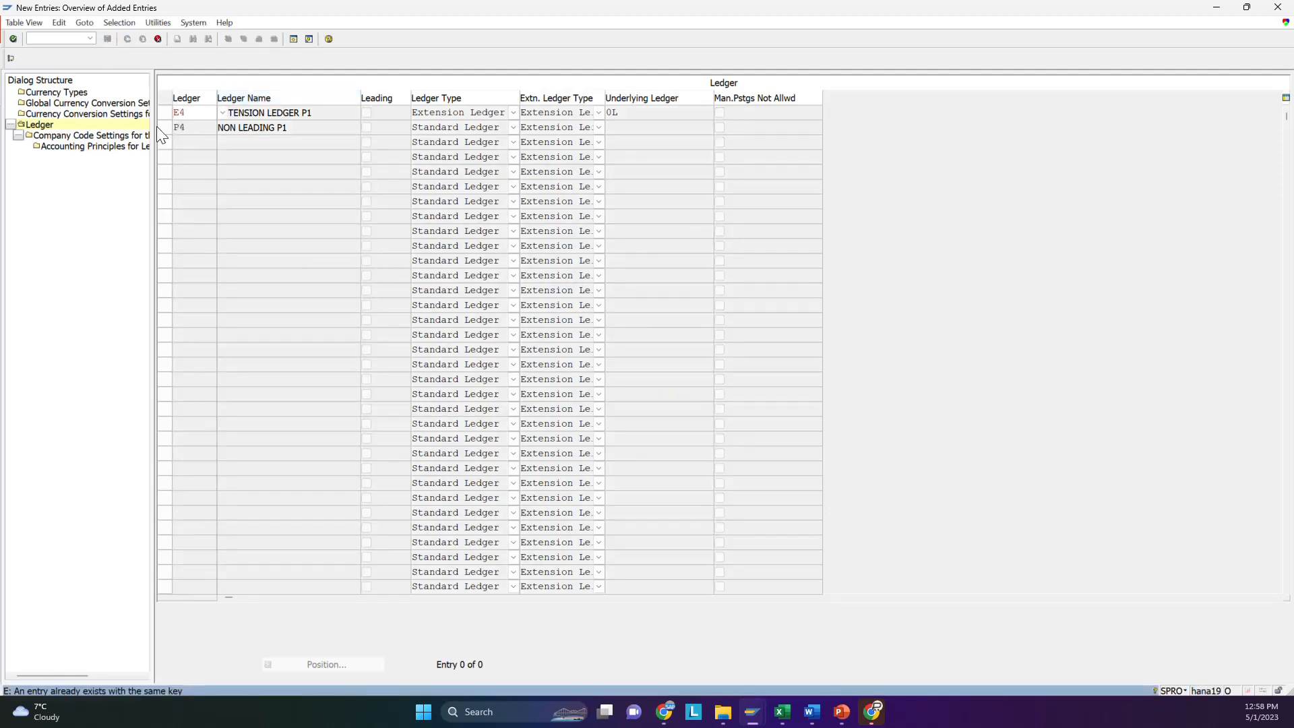
Change the new extension ledger's key to E5, save both ledgers, and acknowledge the consistency check and ledger group messages
{"action": "left_click", "coordinate": [193, 112]}
{"action": "key", "text": "BackSpace"}
{"action": "type", "text": "5"}
{"action": "left_click", "coordinate": [18, 39]}
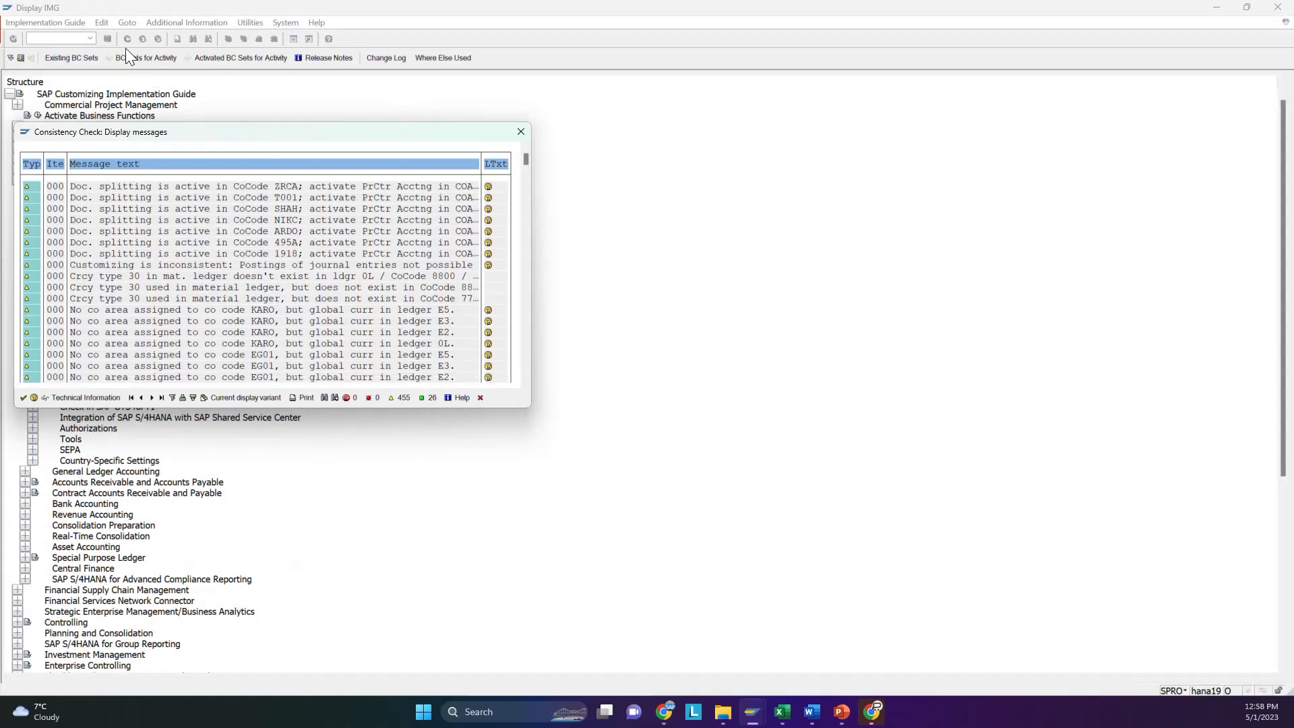
{"action": "left_click", "coordinate": [23, 398]}
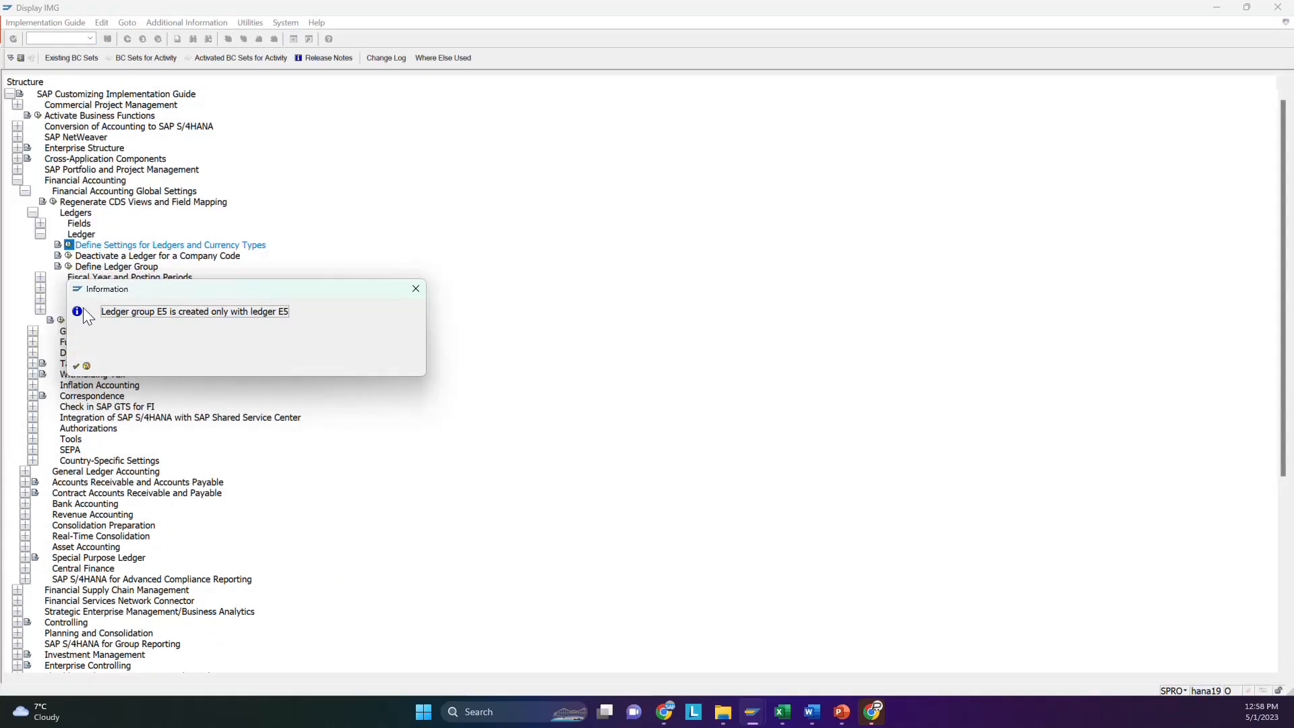
{"action": "left_click", "coordinate": [73, 364]}
{"action": "left_click", "coordinate": [76, 366]}
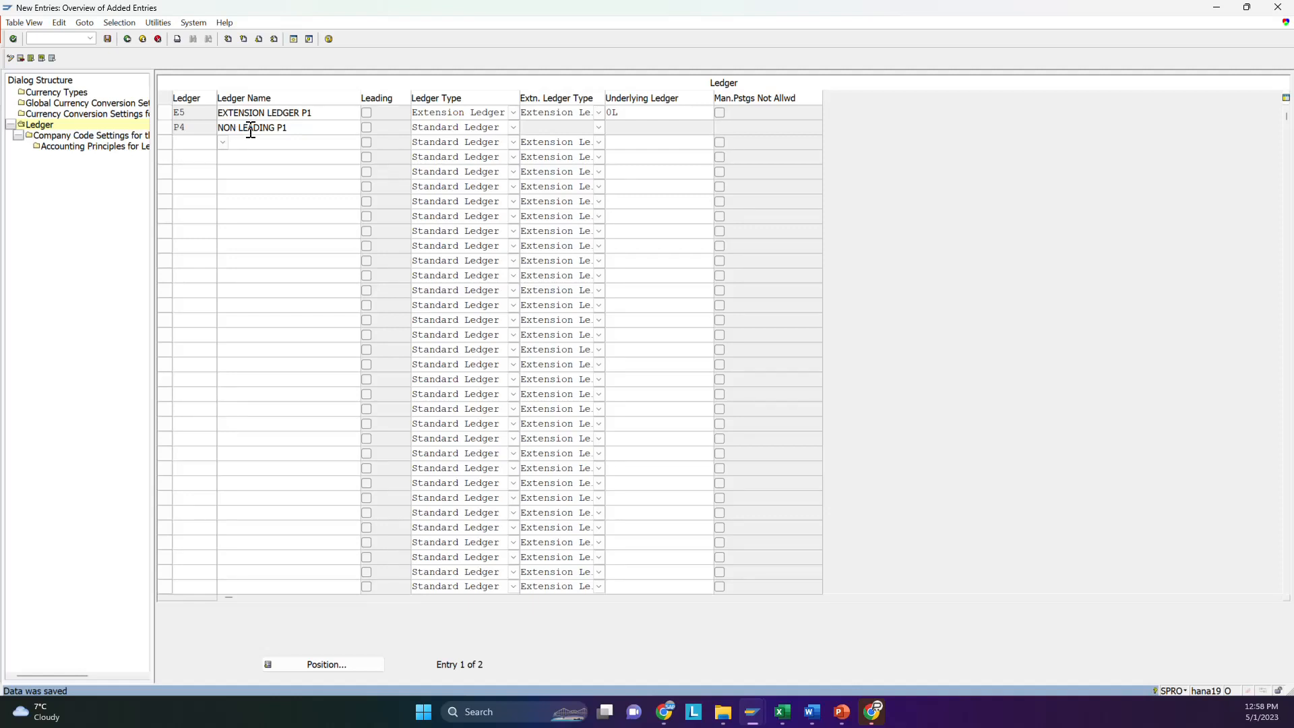
Select ledger E5 and display its Company Code Settings for the Ledger, closing the consistency check
{"action": "left_click", "coordinate": [165, 127]}
{"action": "left_click", "coordinate": [165, 112]}
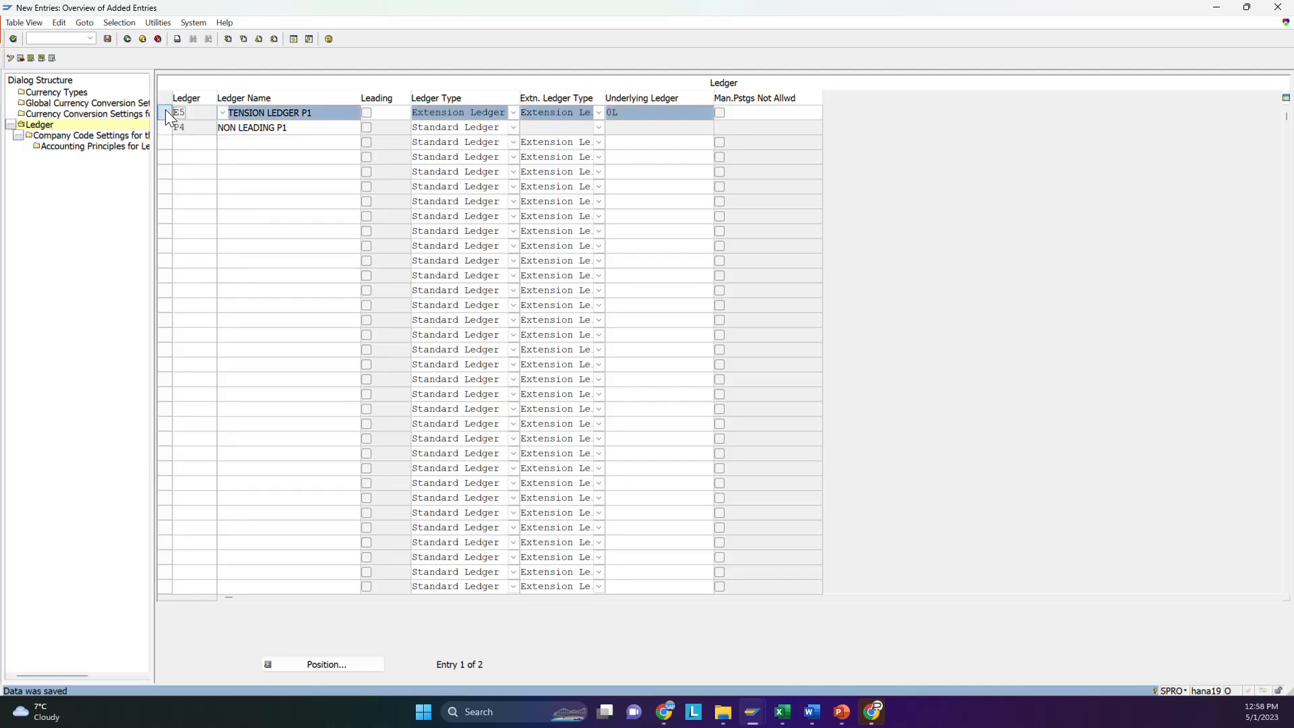
{"action": "left_click", "coordinate": [77, 135]}
{"action": "double_click", "coordinate": [79, 139]}
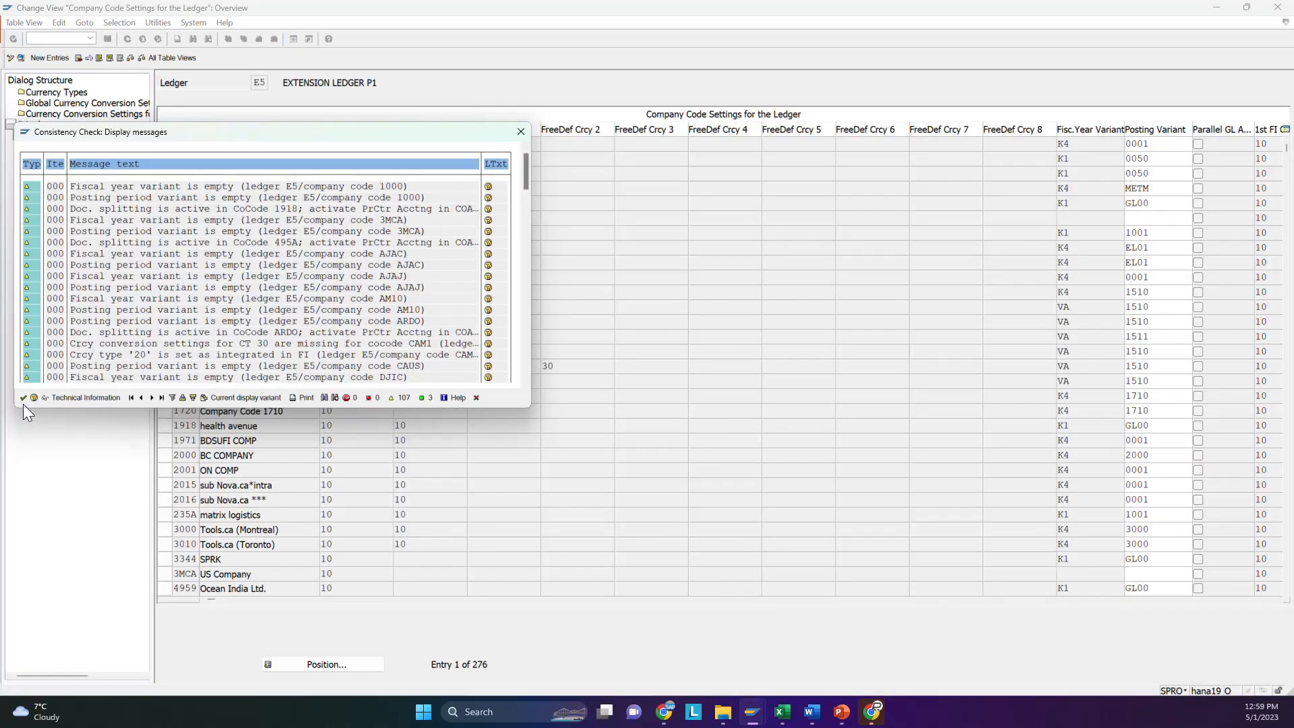
{"action": "left_click", "coordinate": [23, 399]}
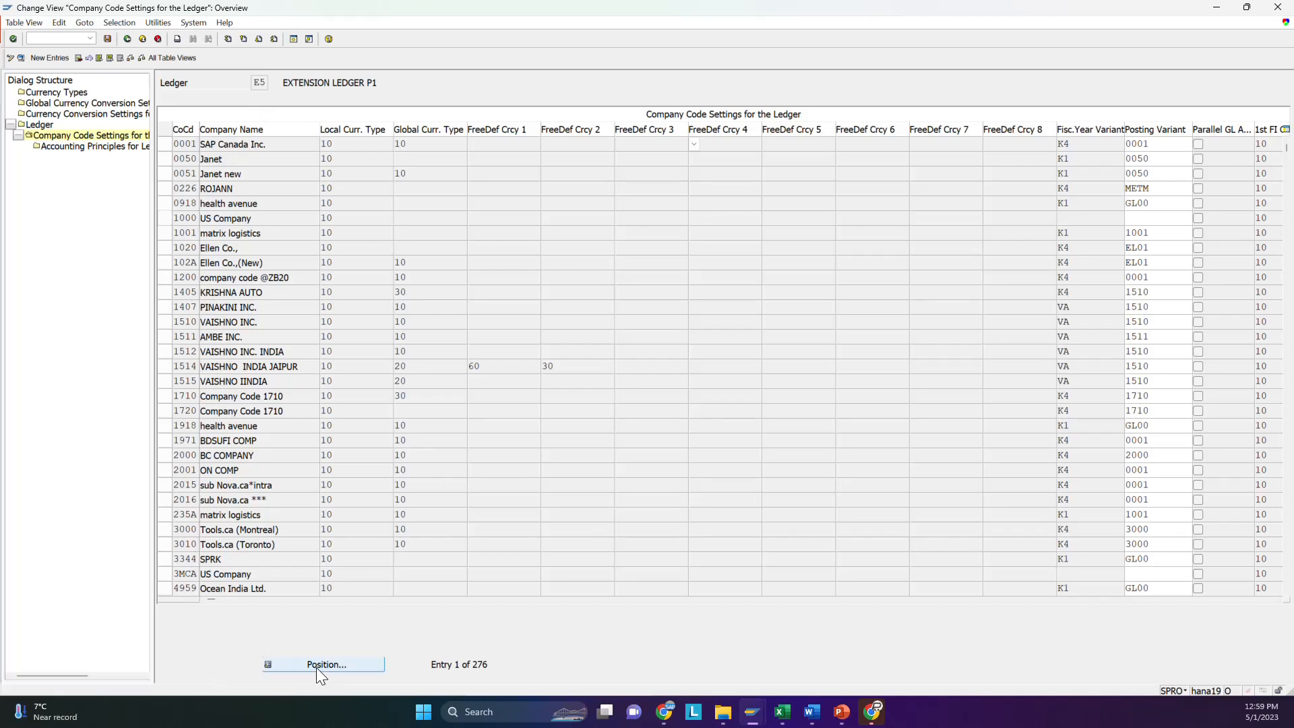
Leave the new entries and reopen Define Settings for Ledgers and Currency Types at the Ledger overview, with no ledger marked
{"action": "left_click", "coordinate": [30, 126]}
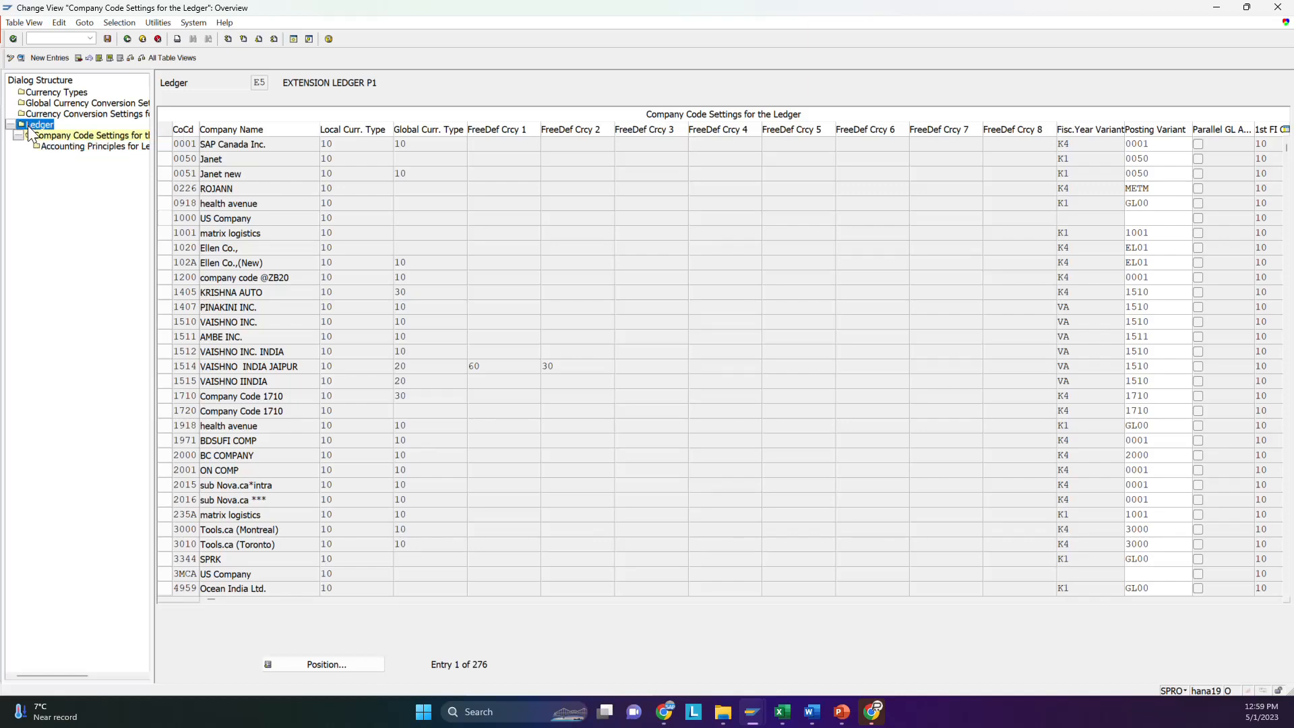
{"action": "double_click", "coordinate": [42, 125]}
{"action": "double_click", "coordinate": [49, 125]}
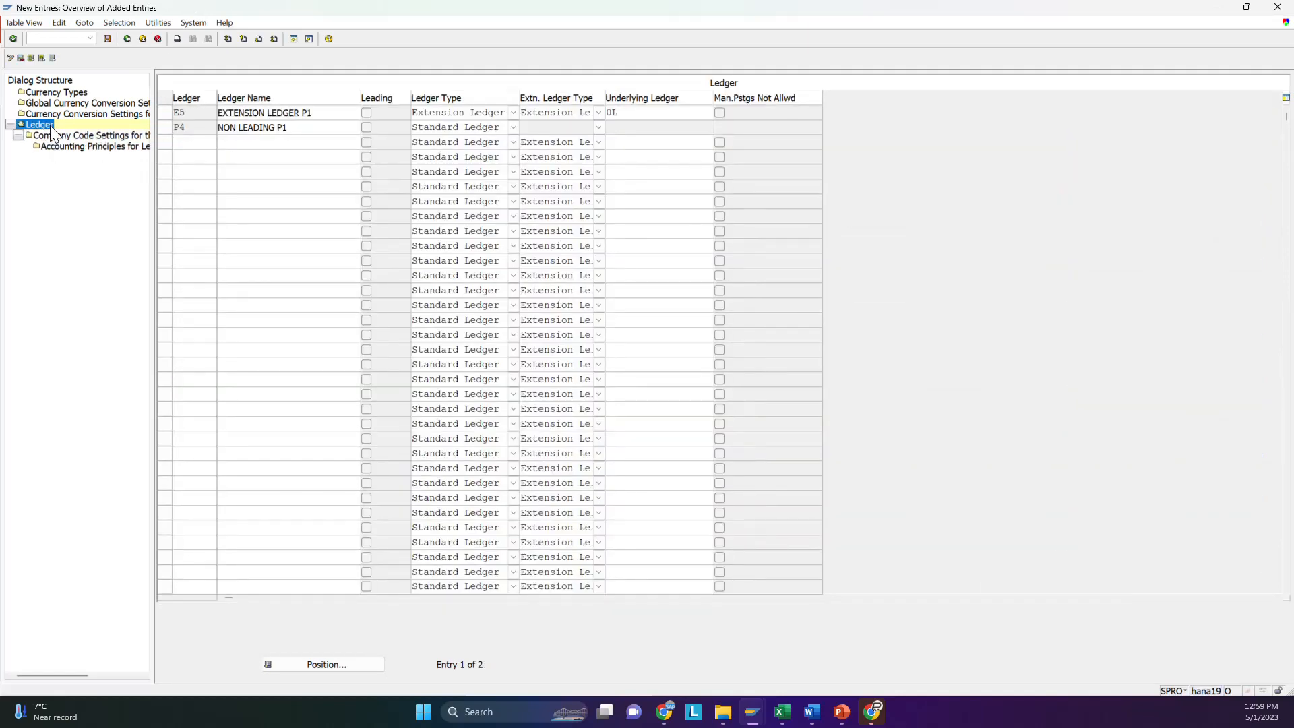
{"action": "left_click", "coordinate": [127, 38]}
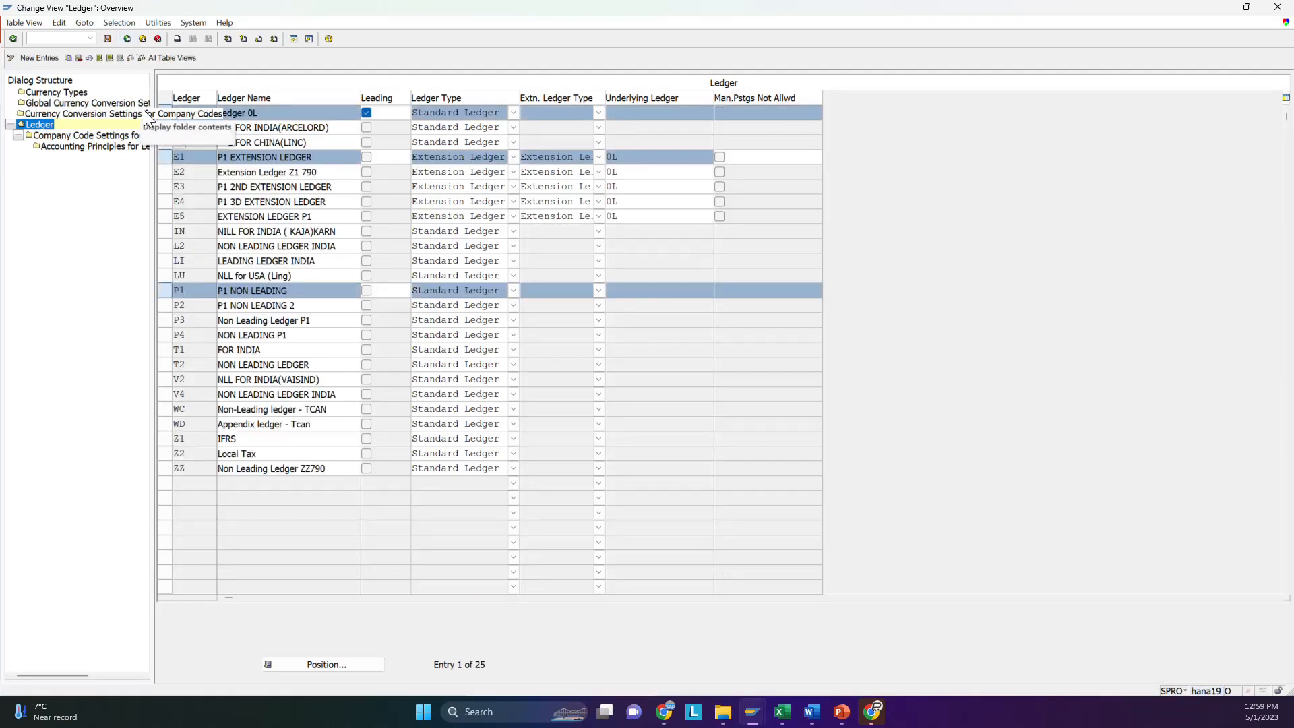
{"action": "left_click", "coordinate": [128, 39]}
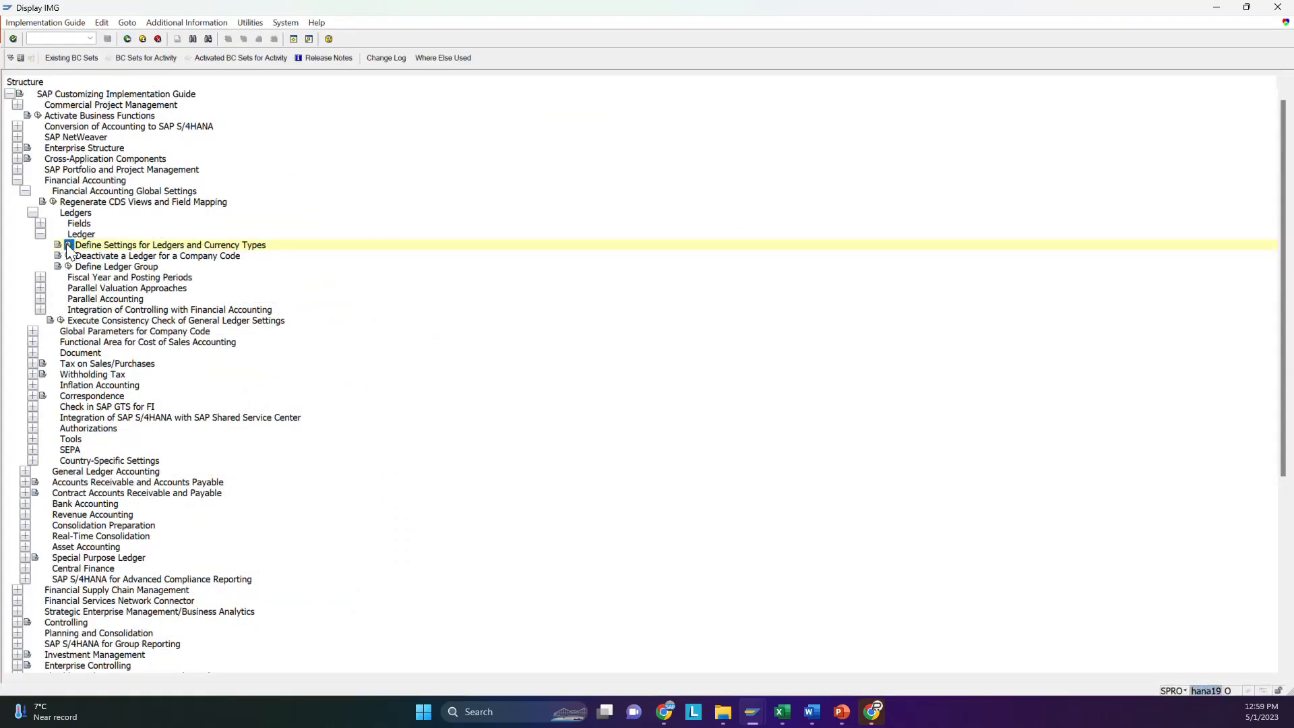
{"action": "left_click", "coordinate": [67, 245]}
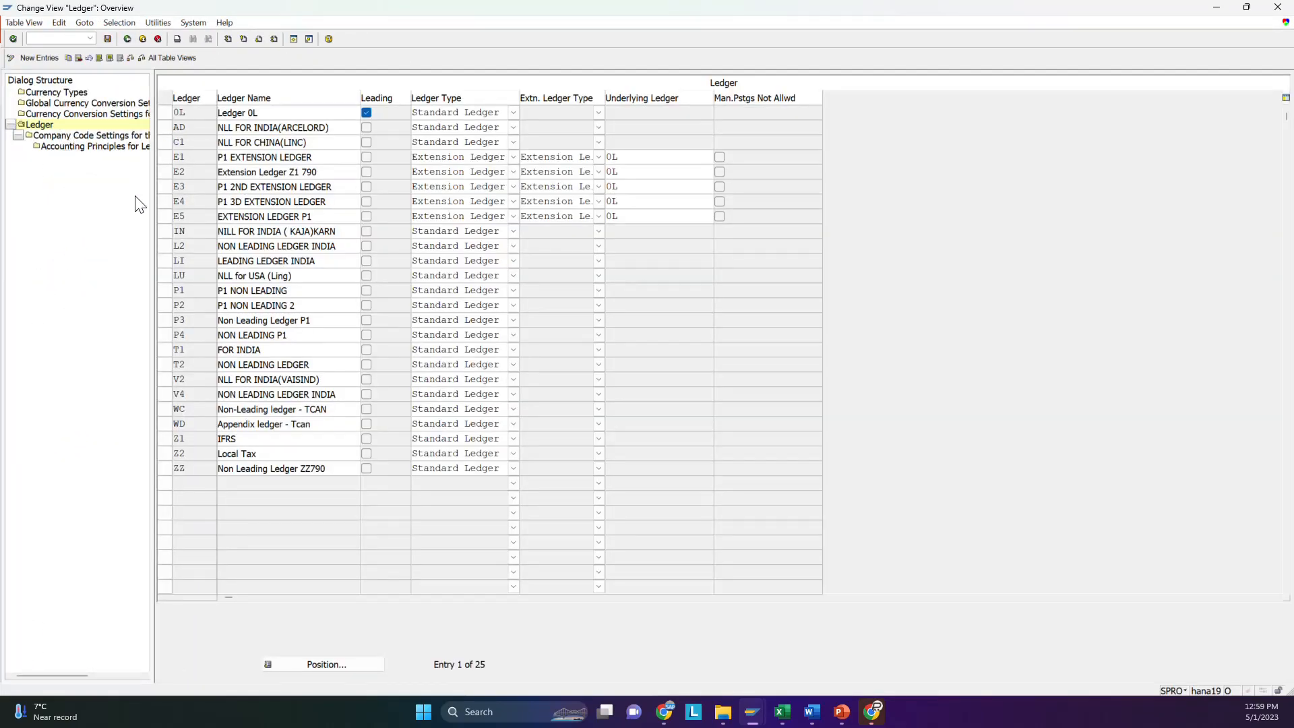
{"action": "left_click", "coordinate": [164, 216]}
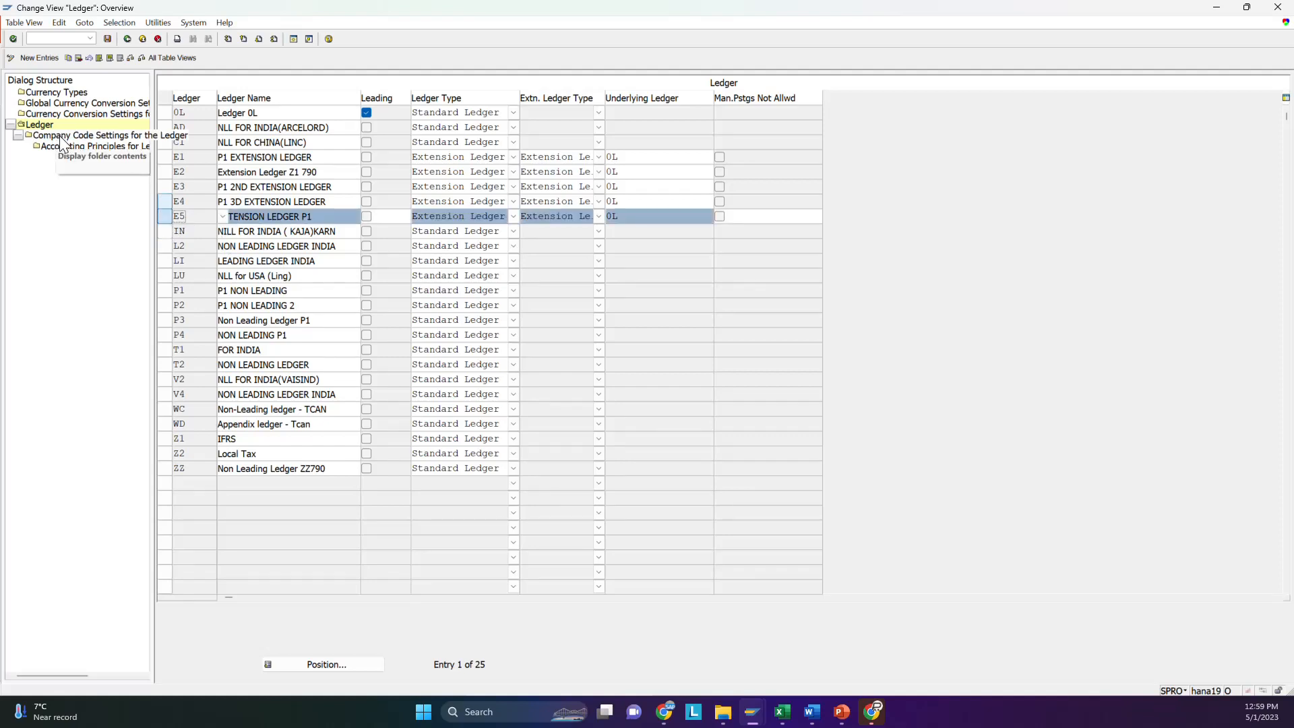
{"action": "left_click", "coordinate": [167, 217]}
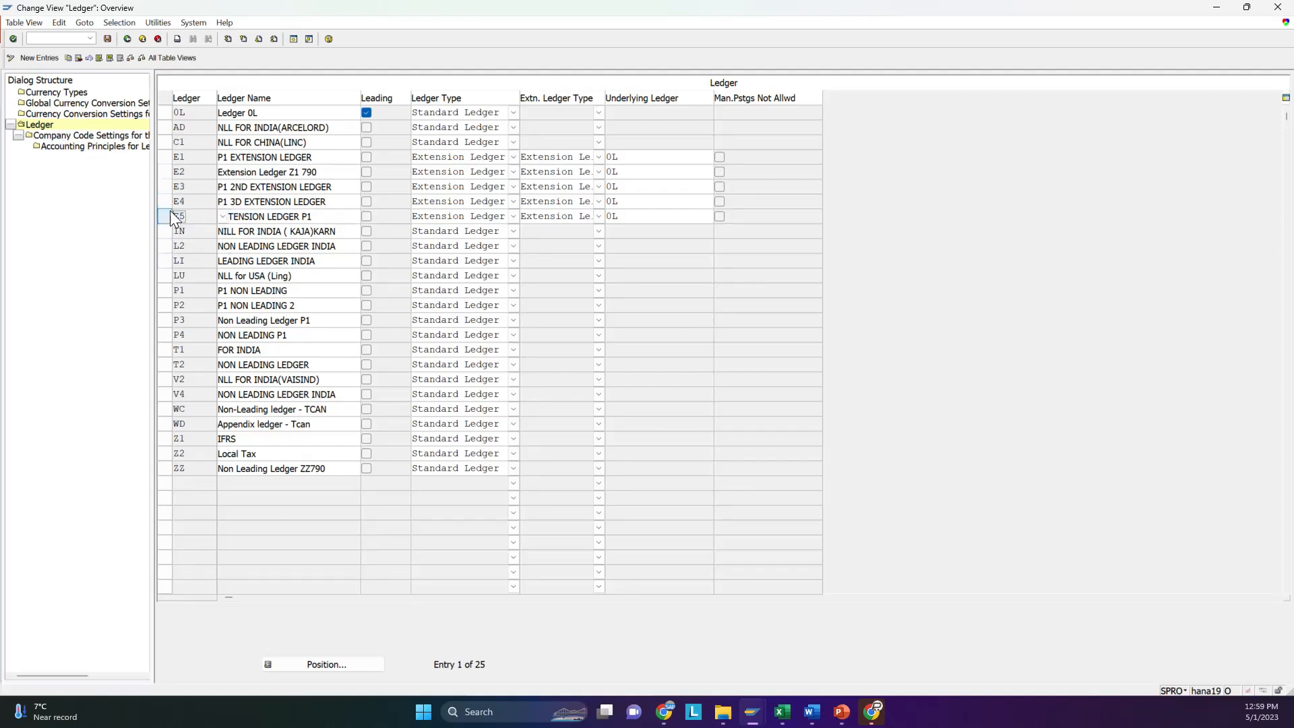
Display the company code settings of leading ledger 0L and position the list on company code P1
{"action": "left_click", "coordinate": [167, 112]}
{"action": "double_click", "coordinate": [74, 136]}
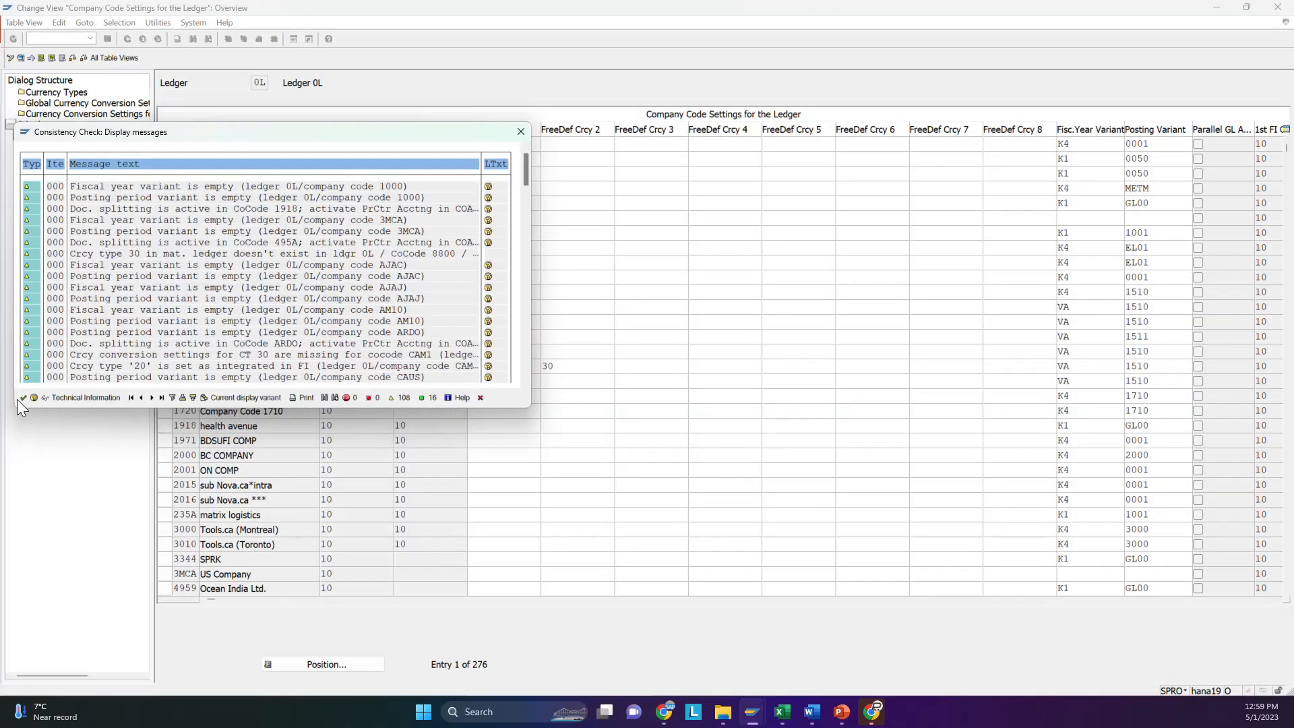
{"action": "left_click", "coordinate": [27, 397]}
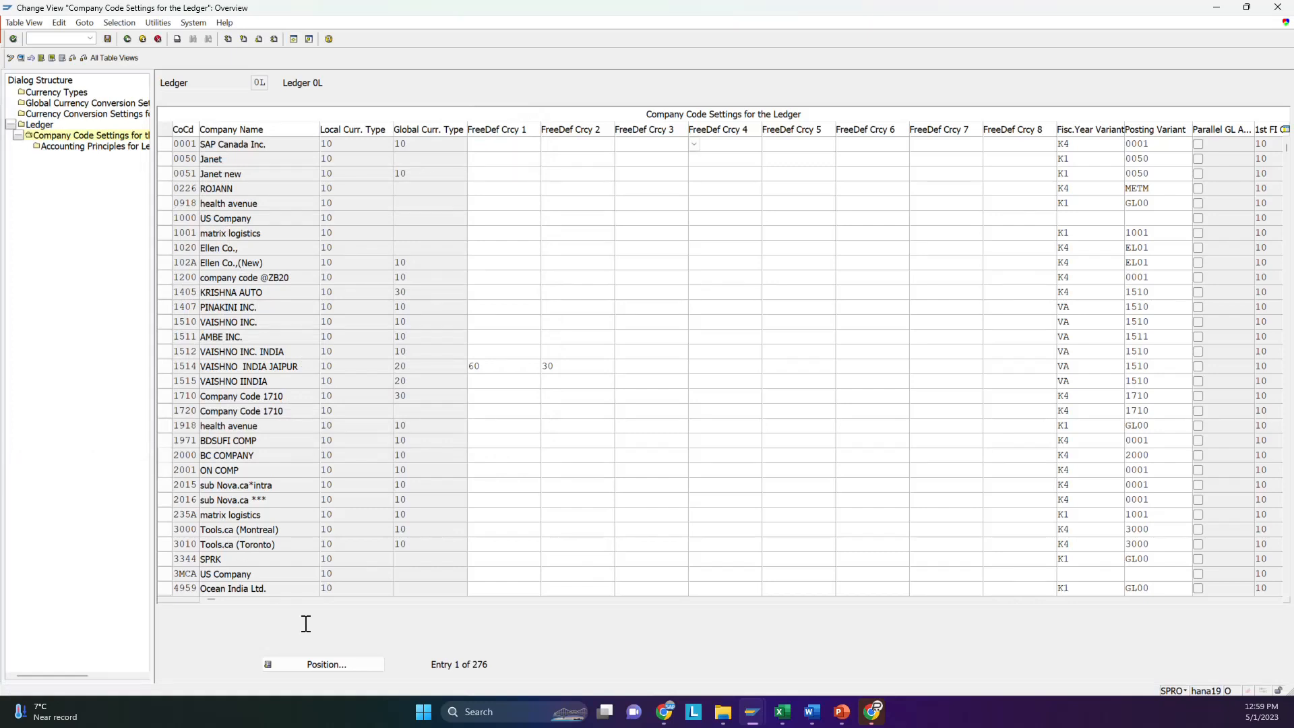
{"action": "left_click", "coordinate": [328, 658]}
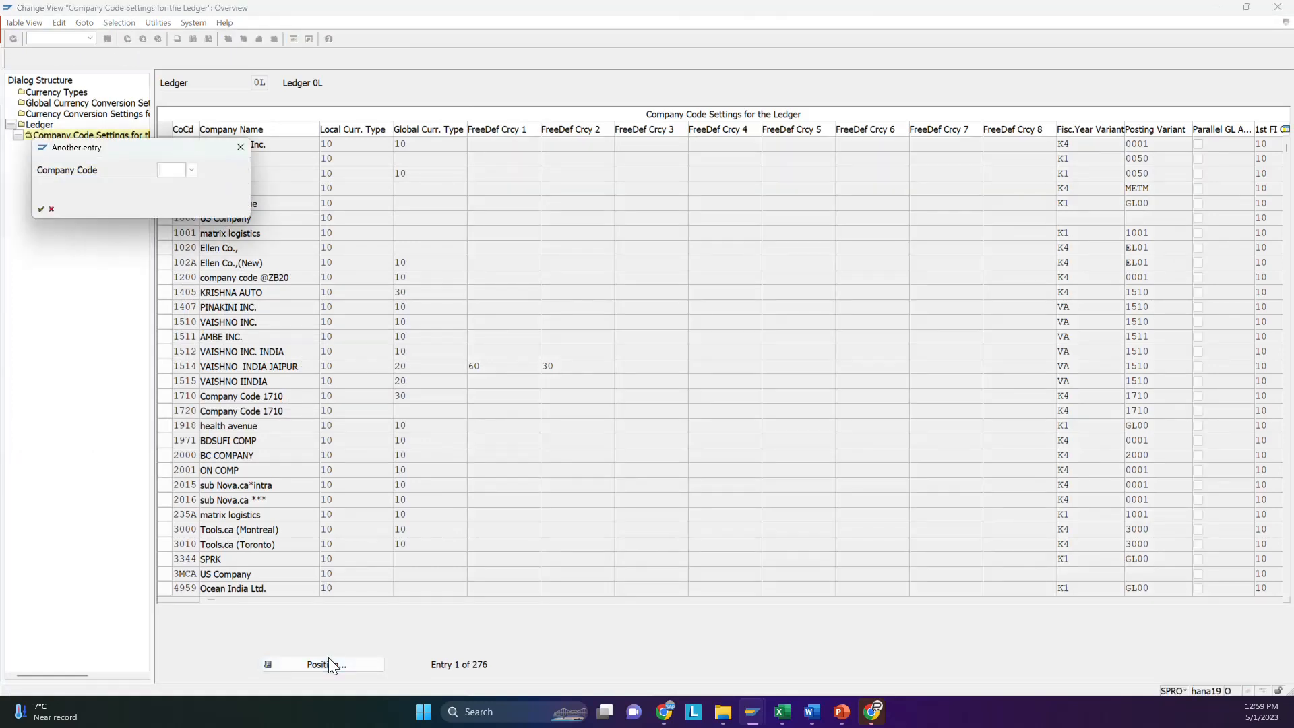
{"action": "type", "text": "P1"}
{"action": "key", "text": "Return"}
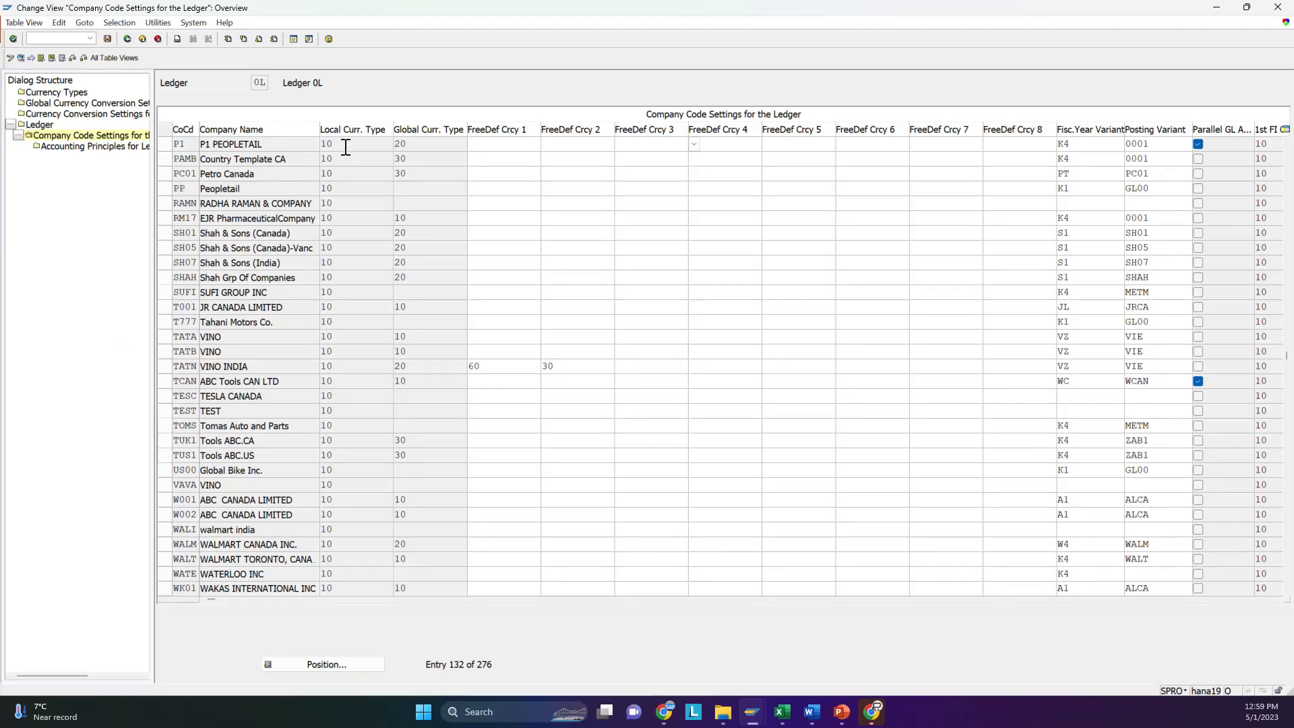
Mark company code P1 and examine its currency, variant and FI currency columns across the table
{"action": "left_click", "coordinate": [170, 144]}
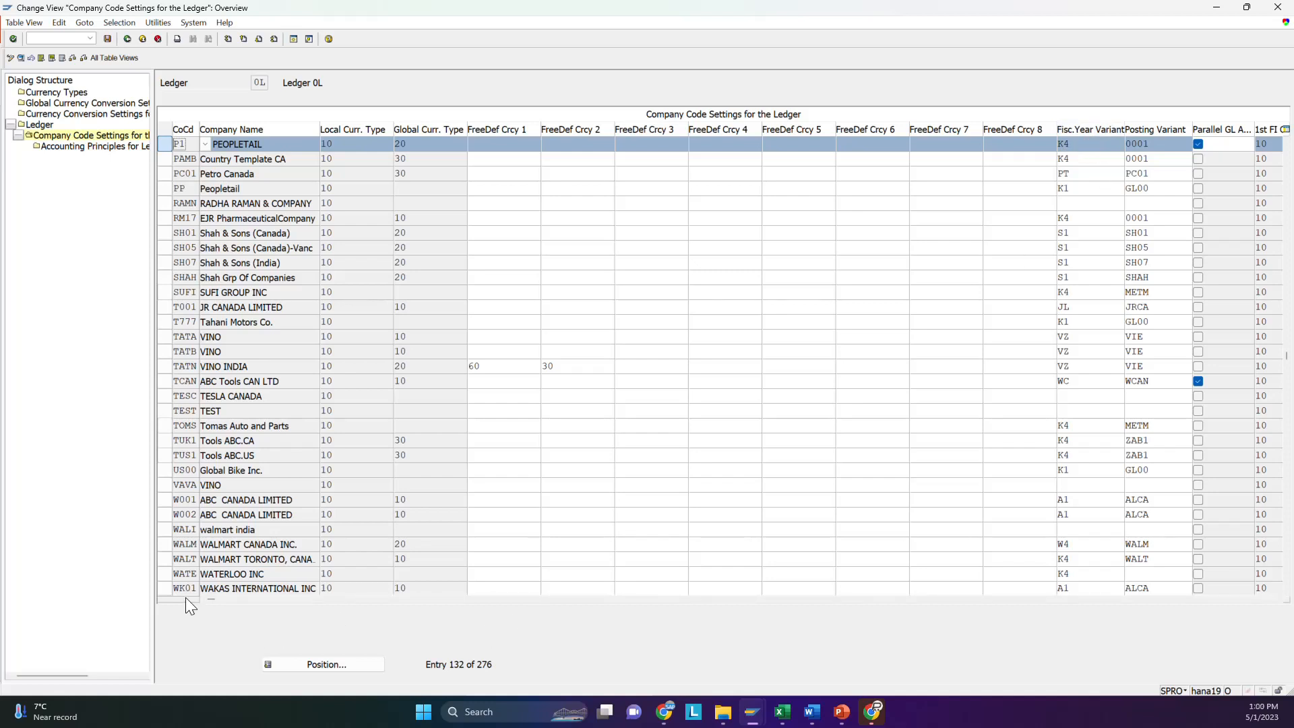
{"action": "left_click_drag", "start_coordinate": [211, 600], "coordinate": [374, 594]}
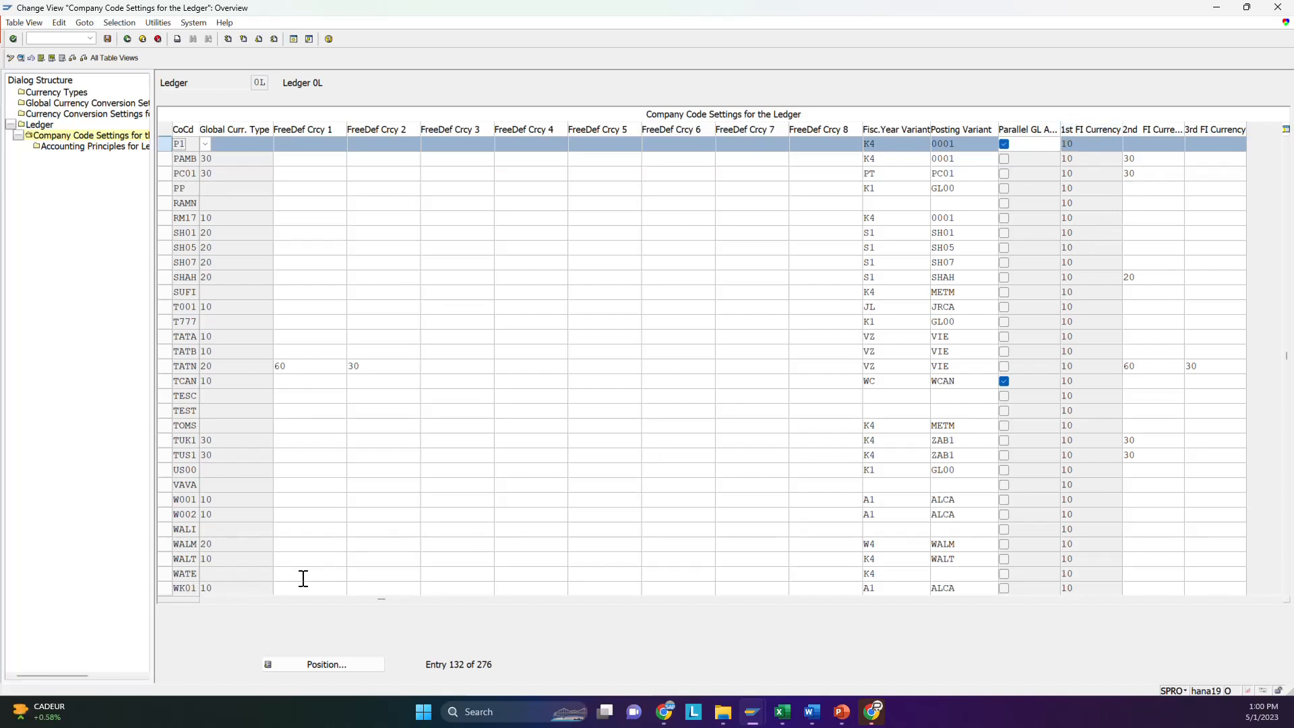
{"action": "left_click_drag", "start_coordinate": [381, 599], "coordinate": [185, 608]}
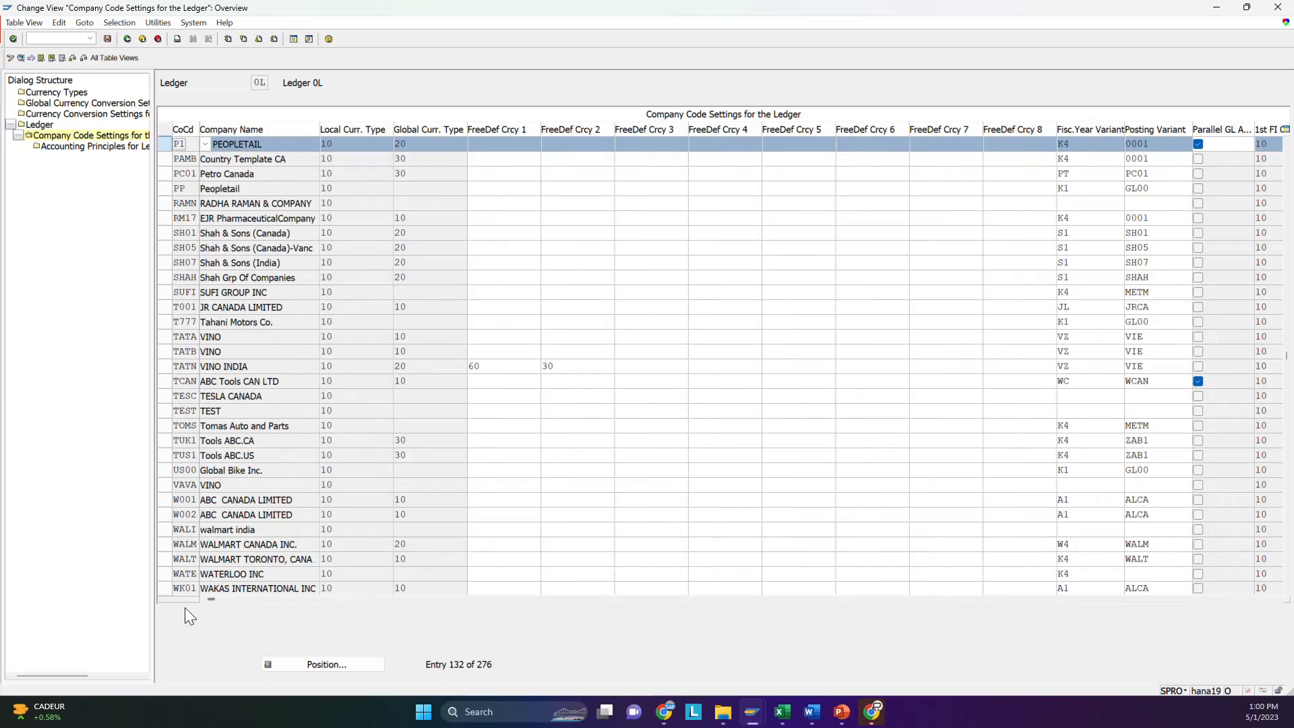
Open the ledger 0L details for company code P1 and review the fiscal year variant options, keeping Cal. Year, 4 Special Periods
{"action": "left_click", "coordinate": [19, 58]}
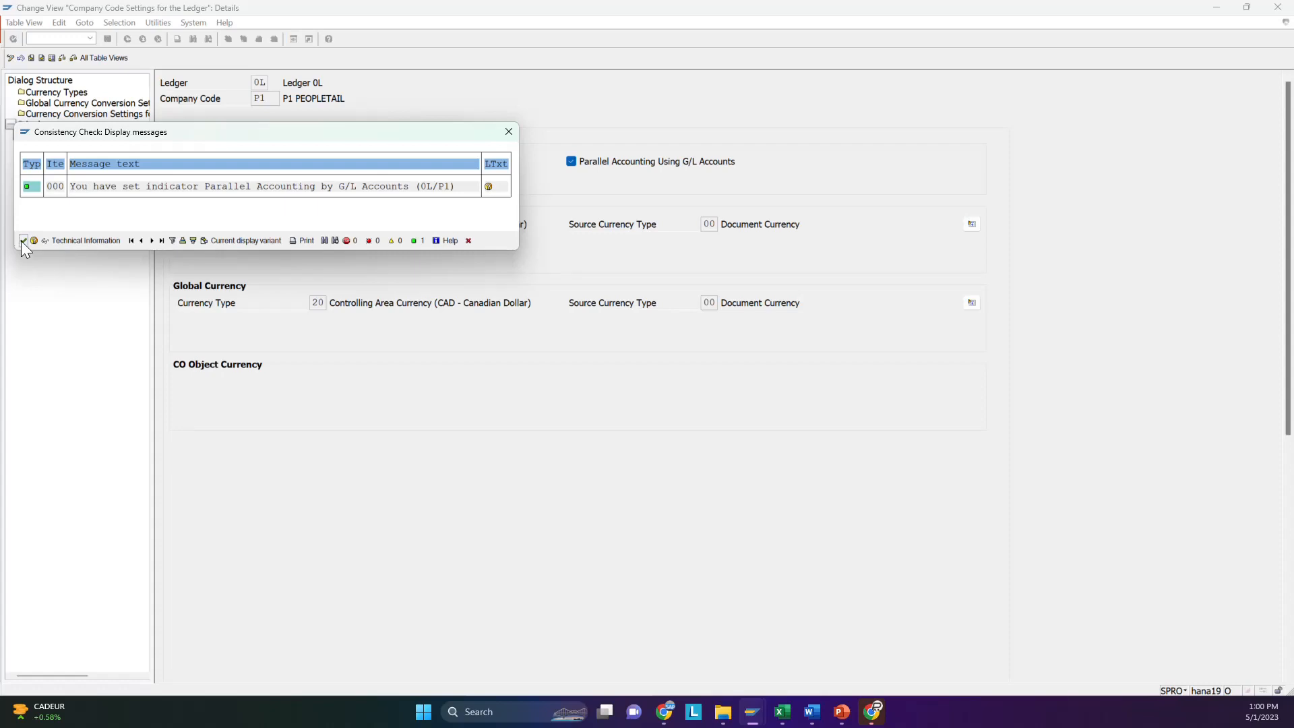
{"action": "left_click", "coordinate": [23, 241]}
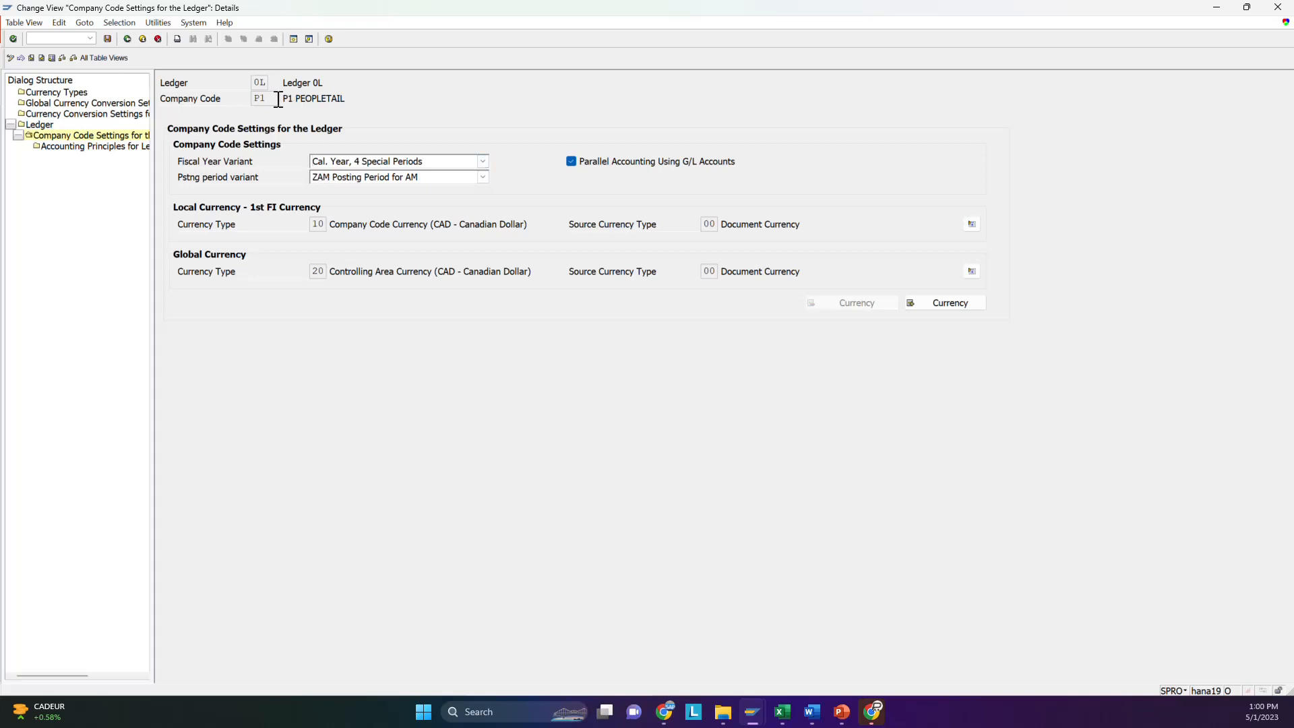
{"action": "left_click", "coordinate": [371, 165]}
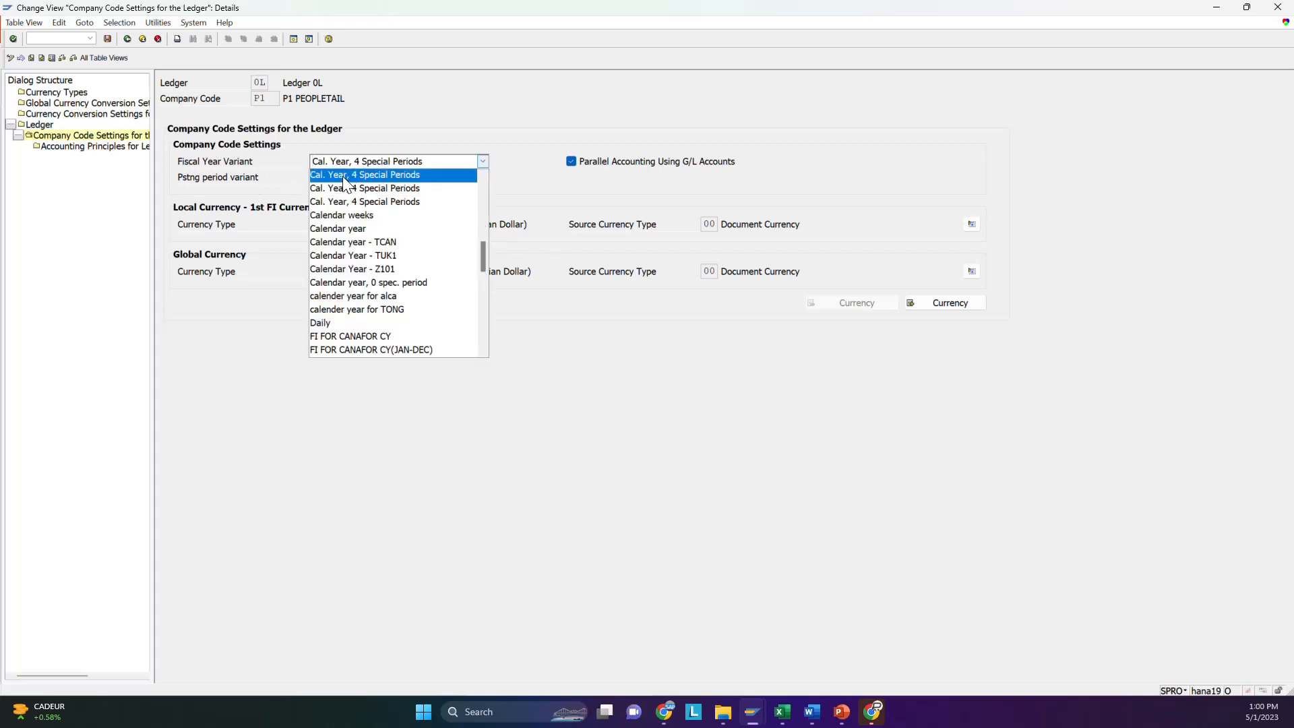
{"action": "left_click", "coordinate": [352, 176]}
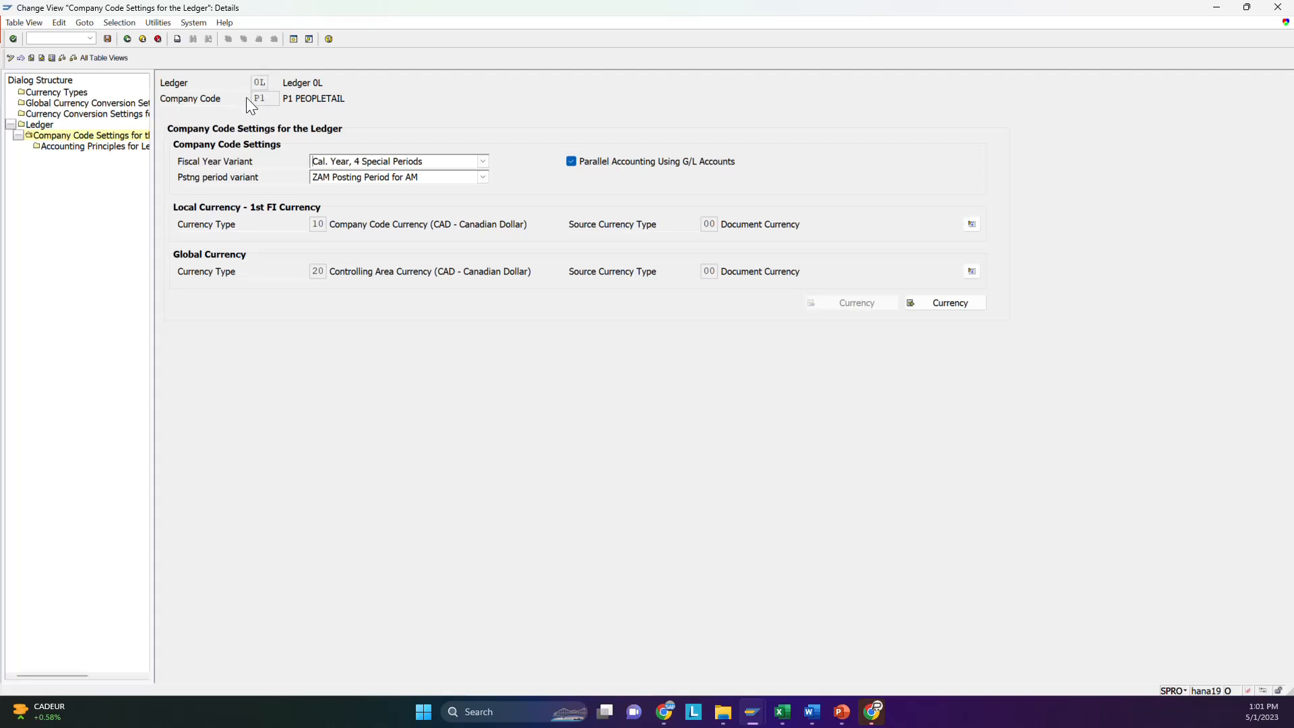
Return to the Ledger overview, display the company code settings of extension ledger E5 and position the list on company code P1
{"action": "double_click", "coordinate": [47, 123]}
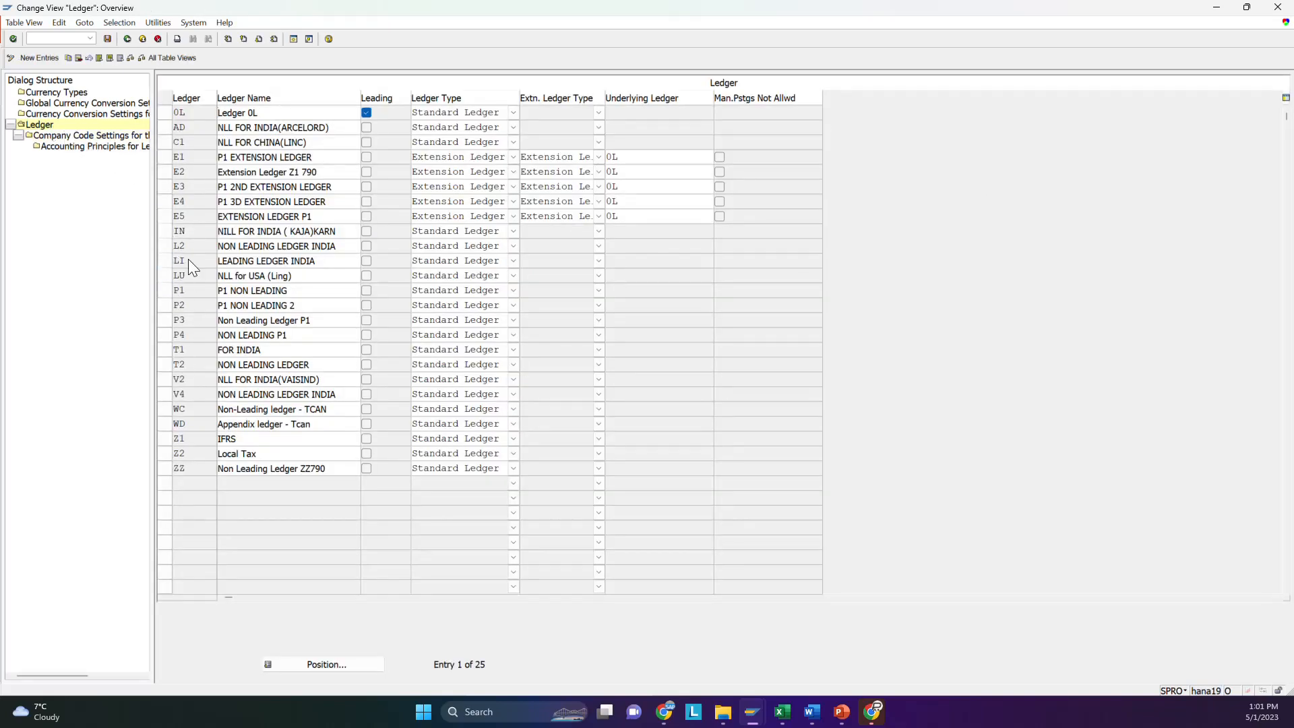
{"action": "left_click", "coordinate": [163, 217]}
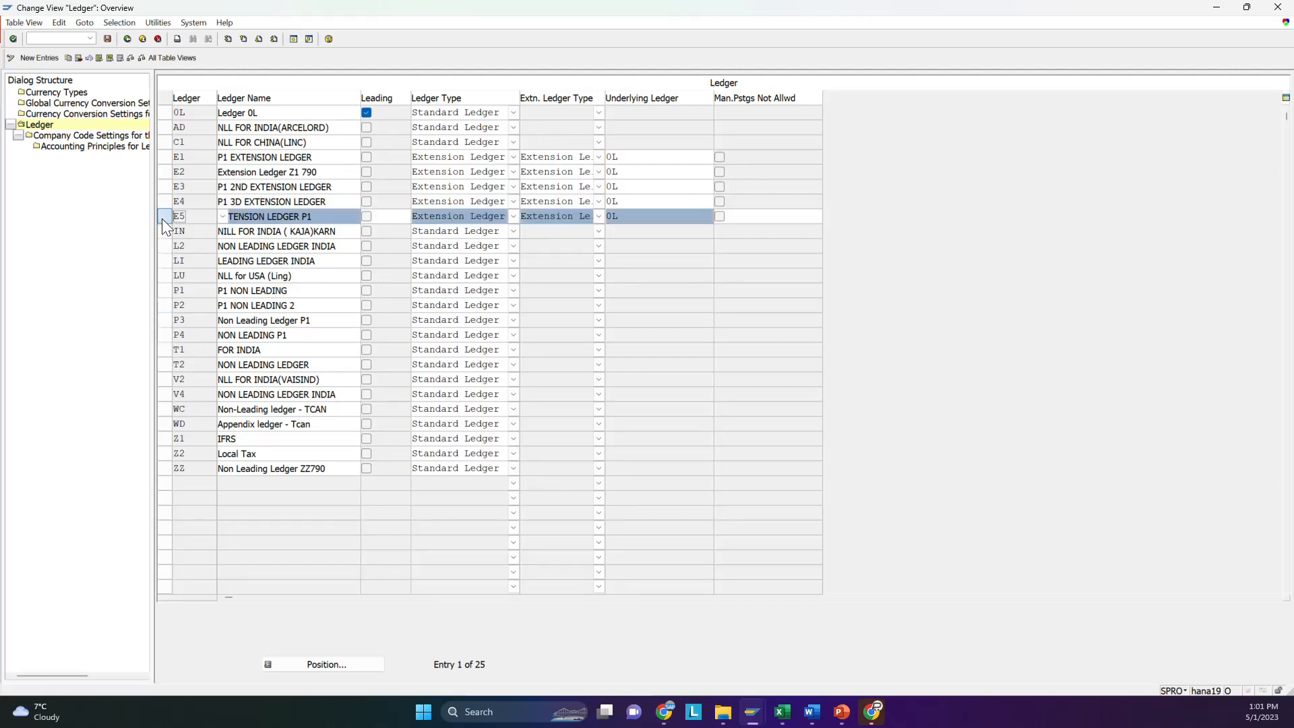
{"action": "double_click", "coordinate": [92, 136]}
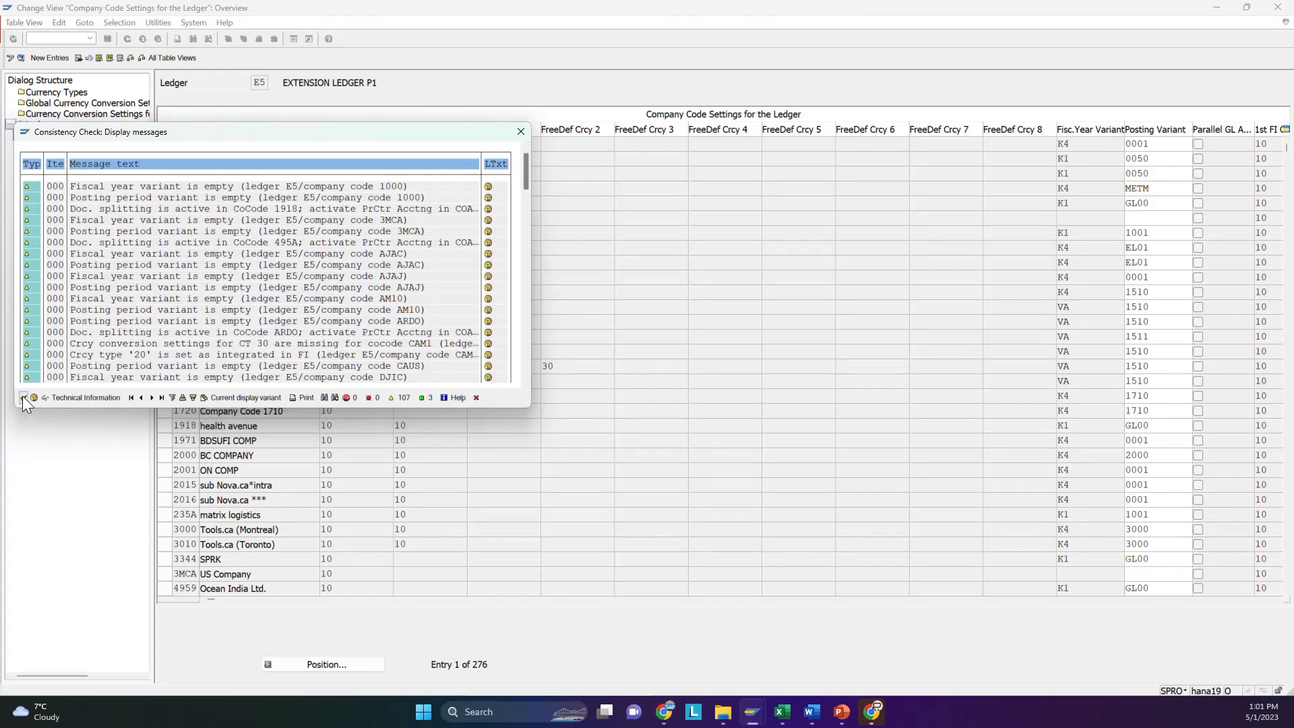
{"action": "left_click", "coordinate": [24, 398]}
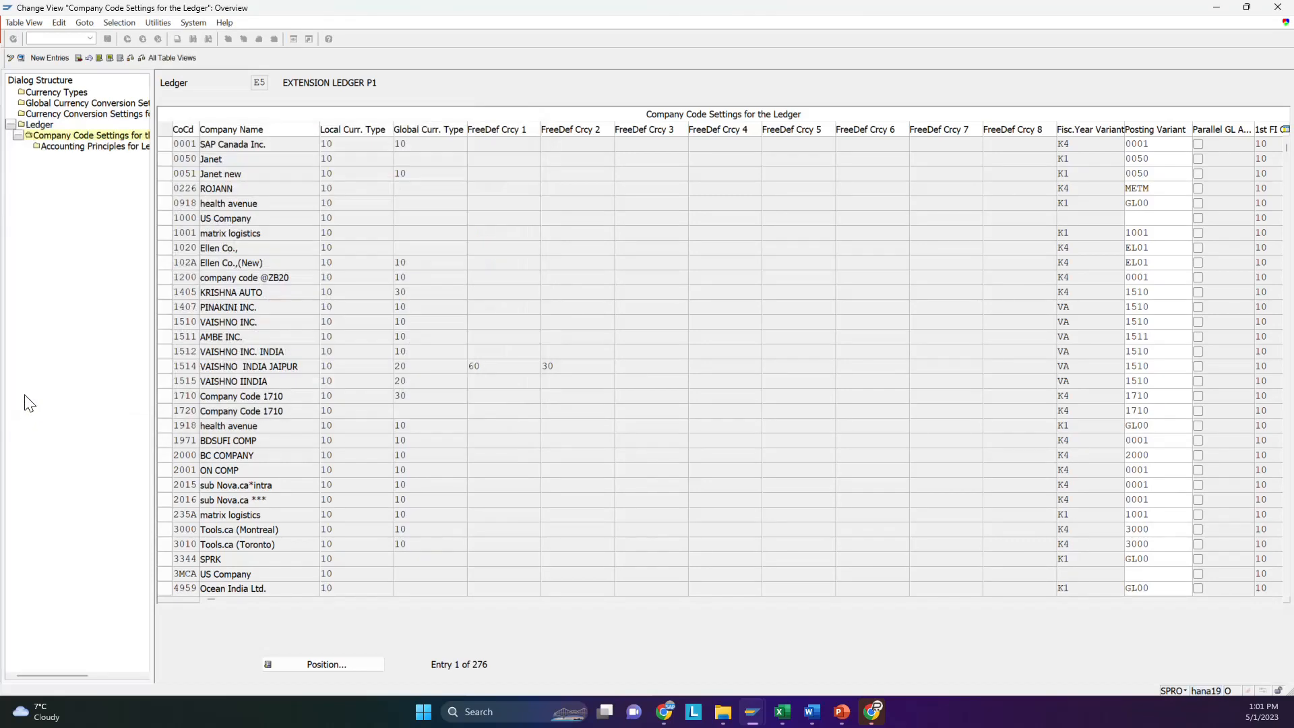
{"action": "left_click", "coordinate": [342, 662]}
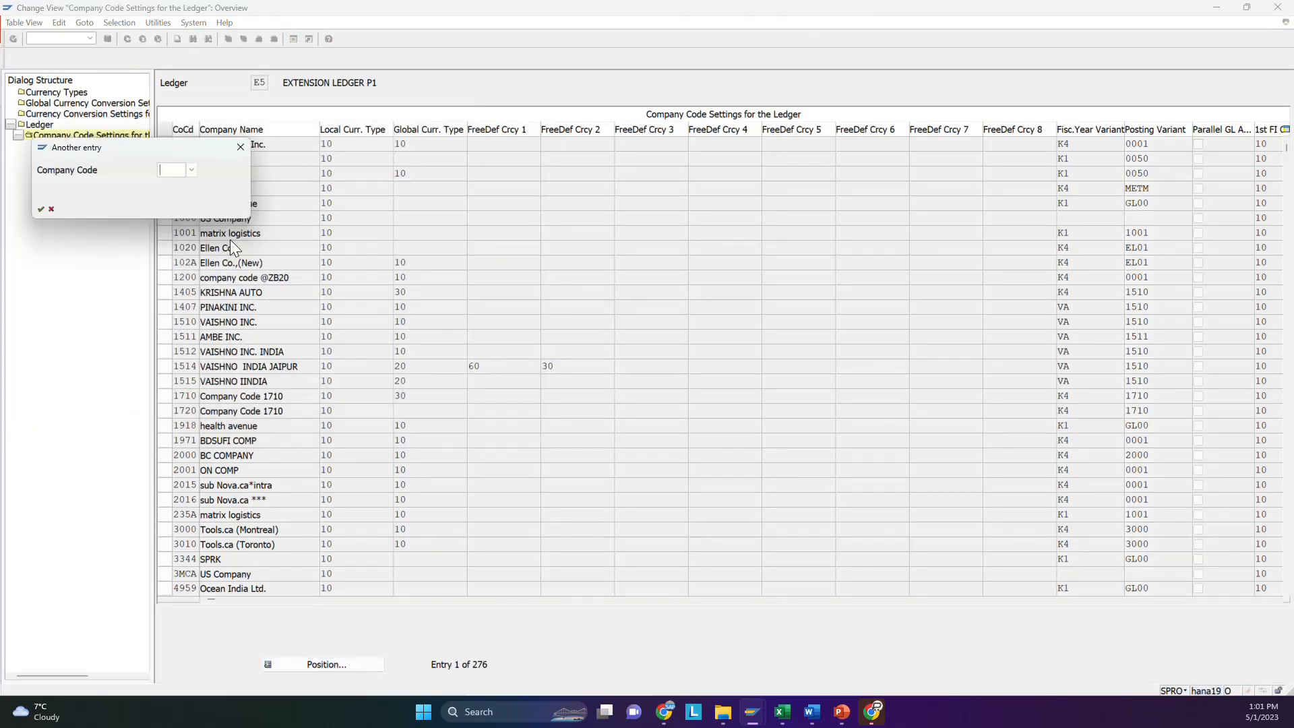
{"action": "type", "text": "P1"}
{"action": "key", "text": "Return"}
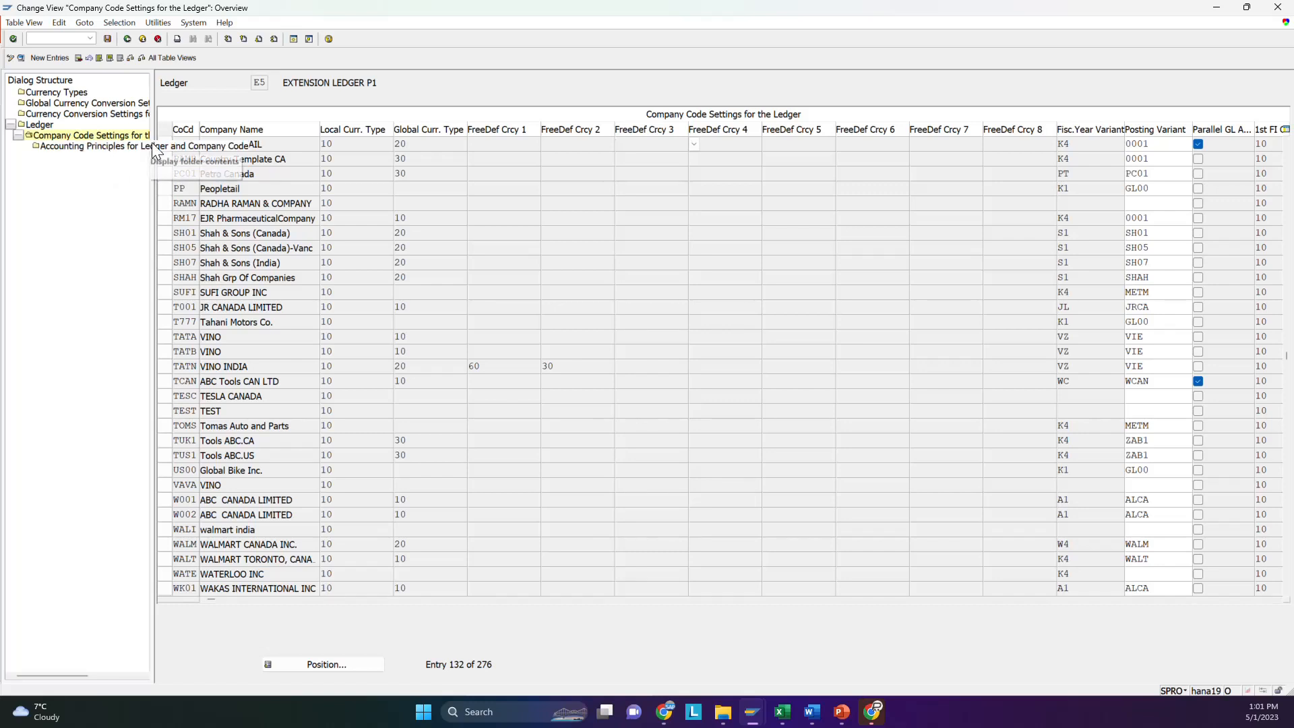
Open the ledger E5 details for company code P1 and review the posting period variant options, keeping ZAM Posting Period for AM
{"action": "left_click", "coordinate": [164, 144]}
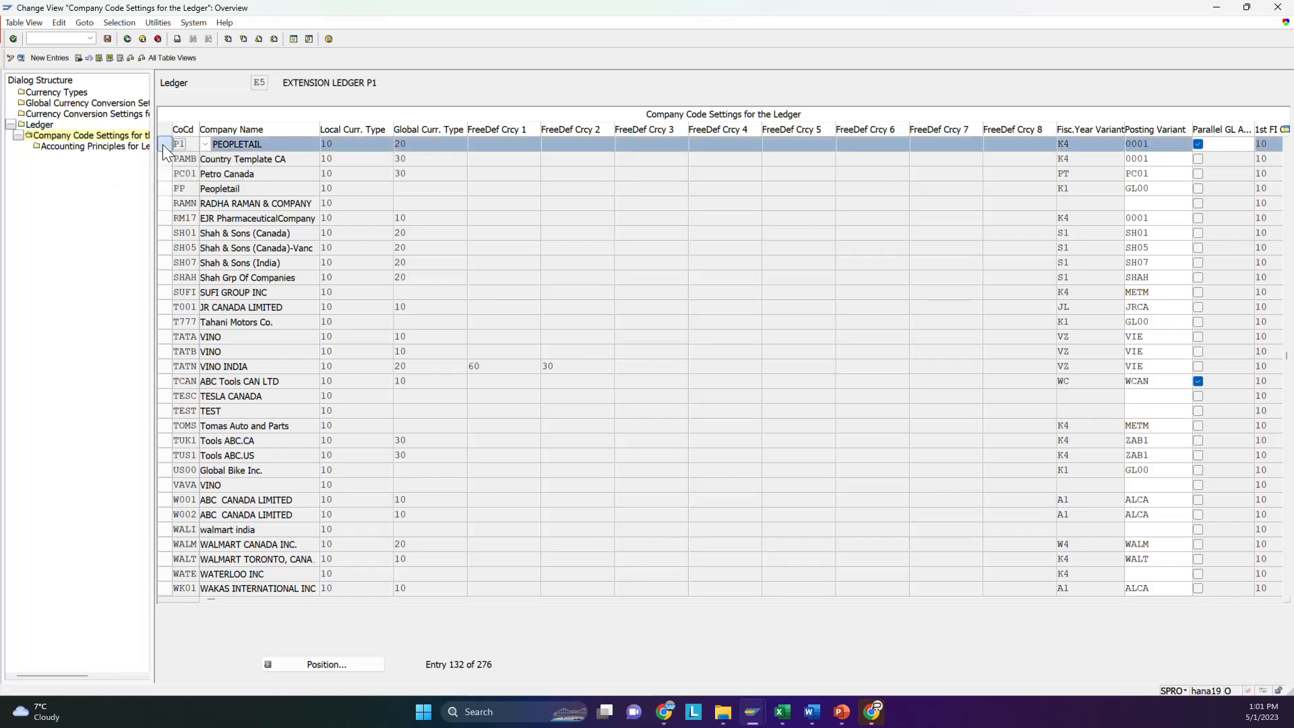
{"action": "left_click", "coordinate": [20, 58]}
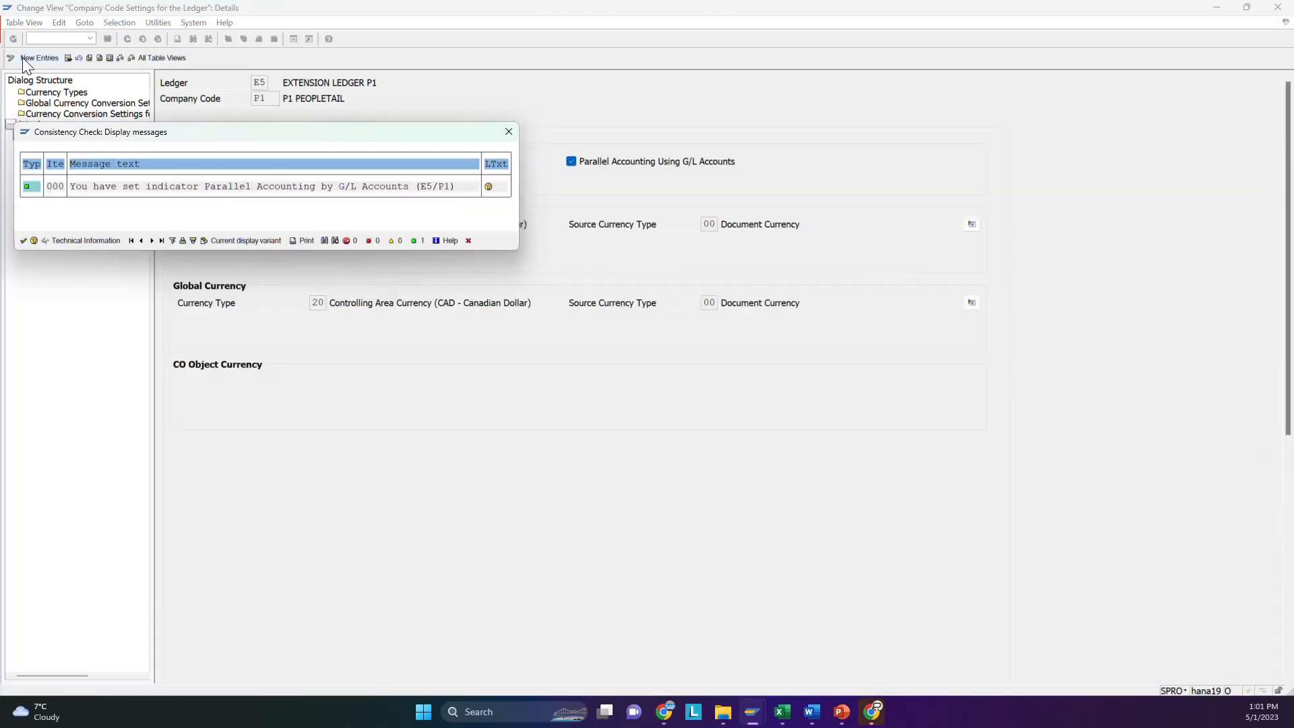
{"action": "left_click", "coordinate": [24, 240]}
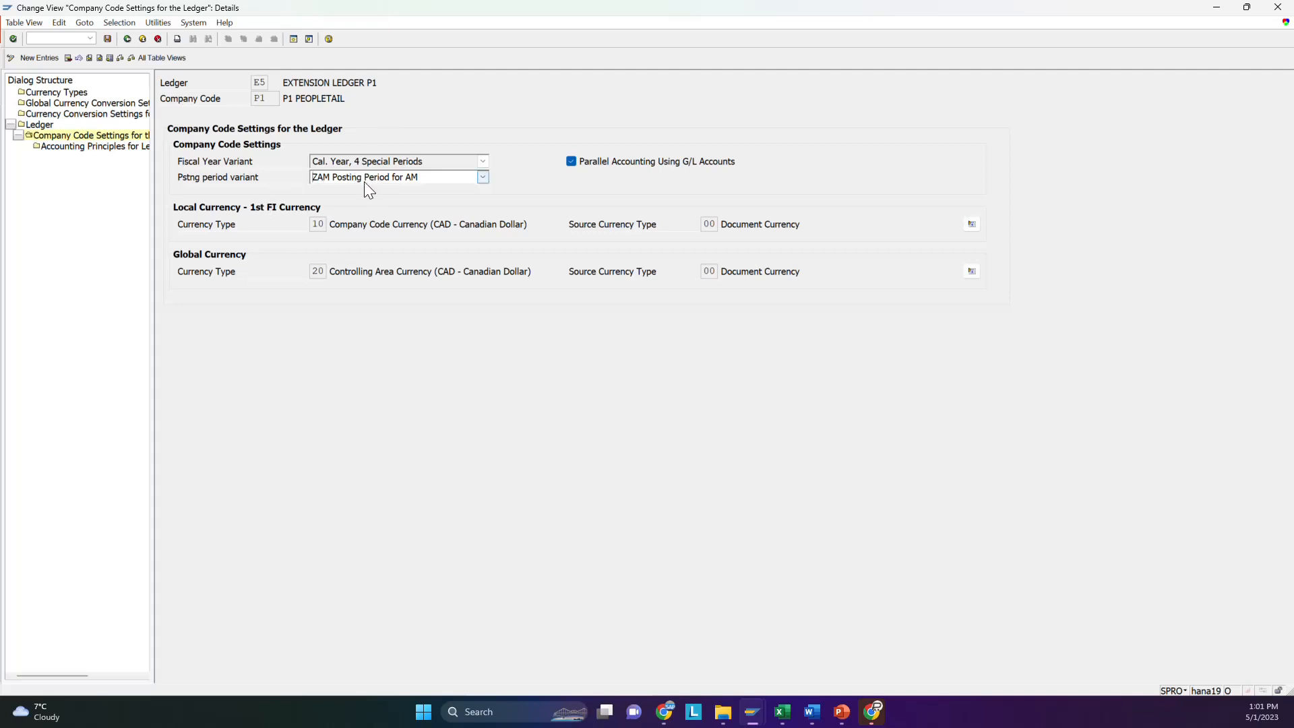
{"action": "left_click", "coordinate": [484, 179]}
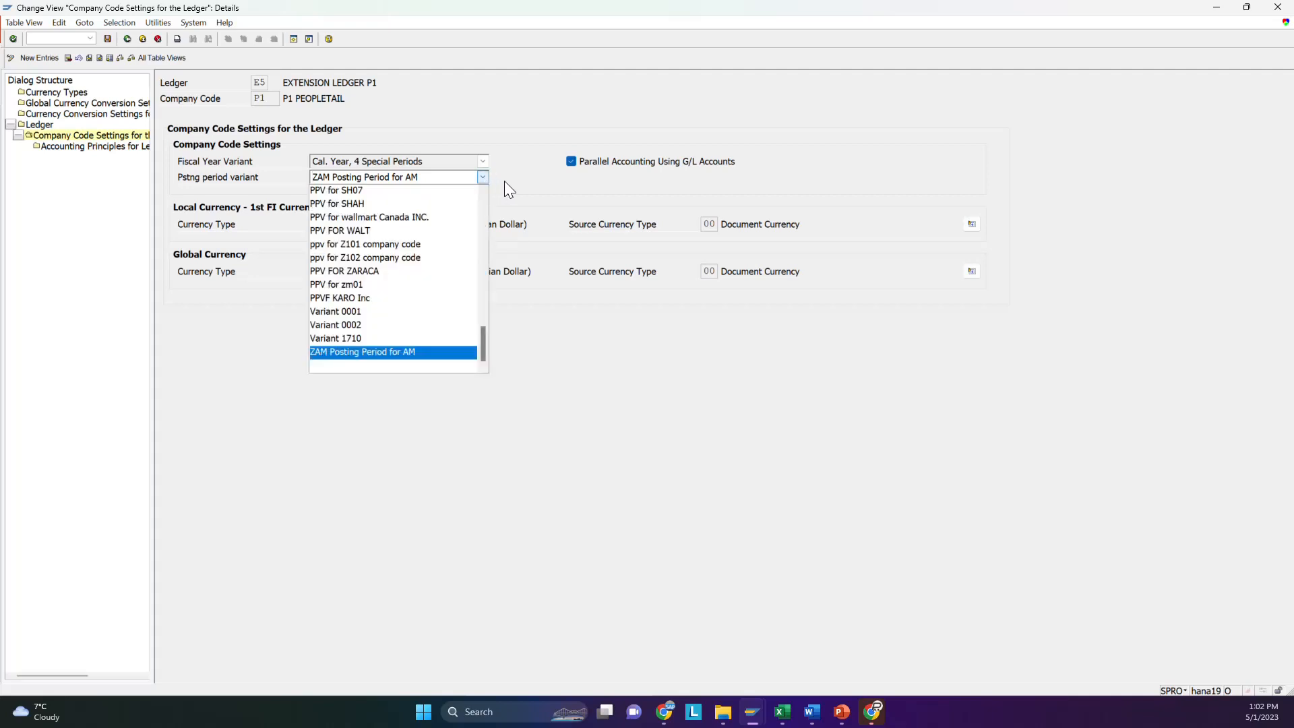
{"action": "left_click", "coordinate": [511, 182]}
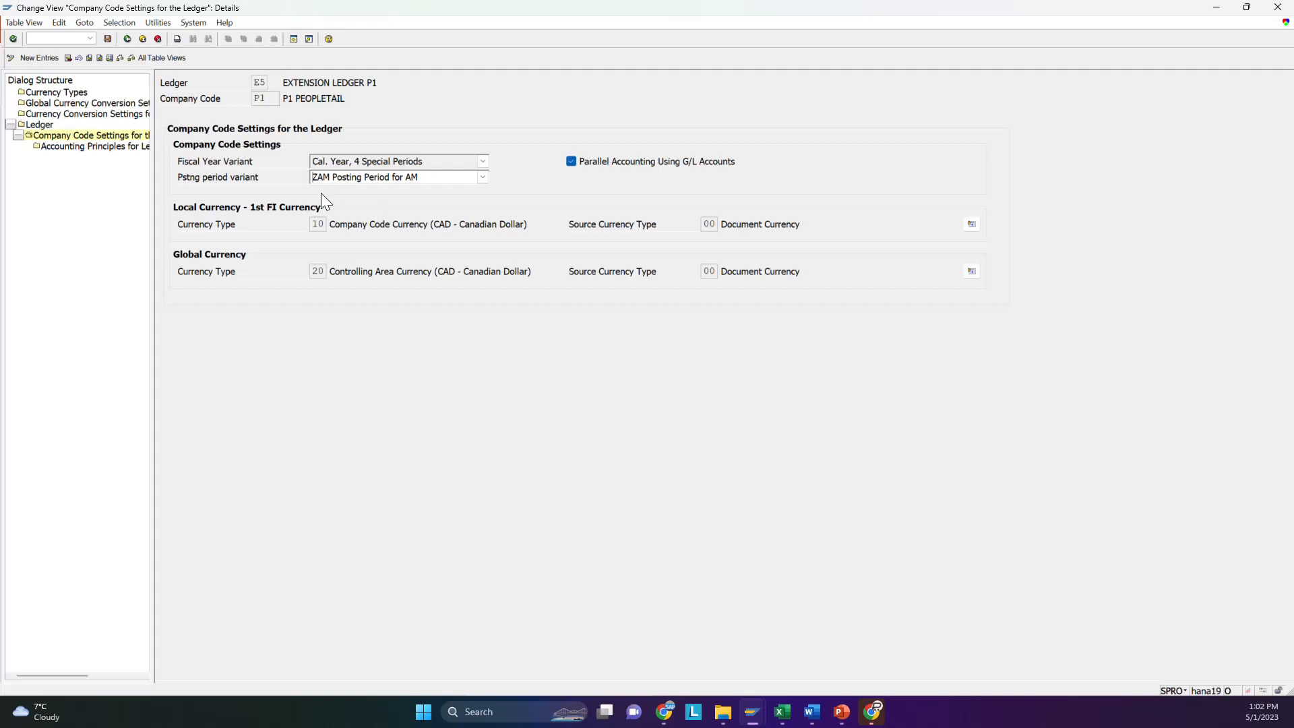
Disable Parallel Accounting Using G/L Accounts for ledger E5 in company code P1 and expand the global currency's conversion details
{"action": "left_click", "coordinate": [571, 162]}
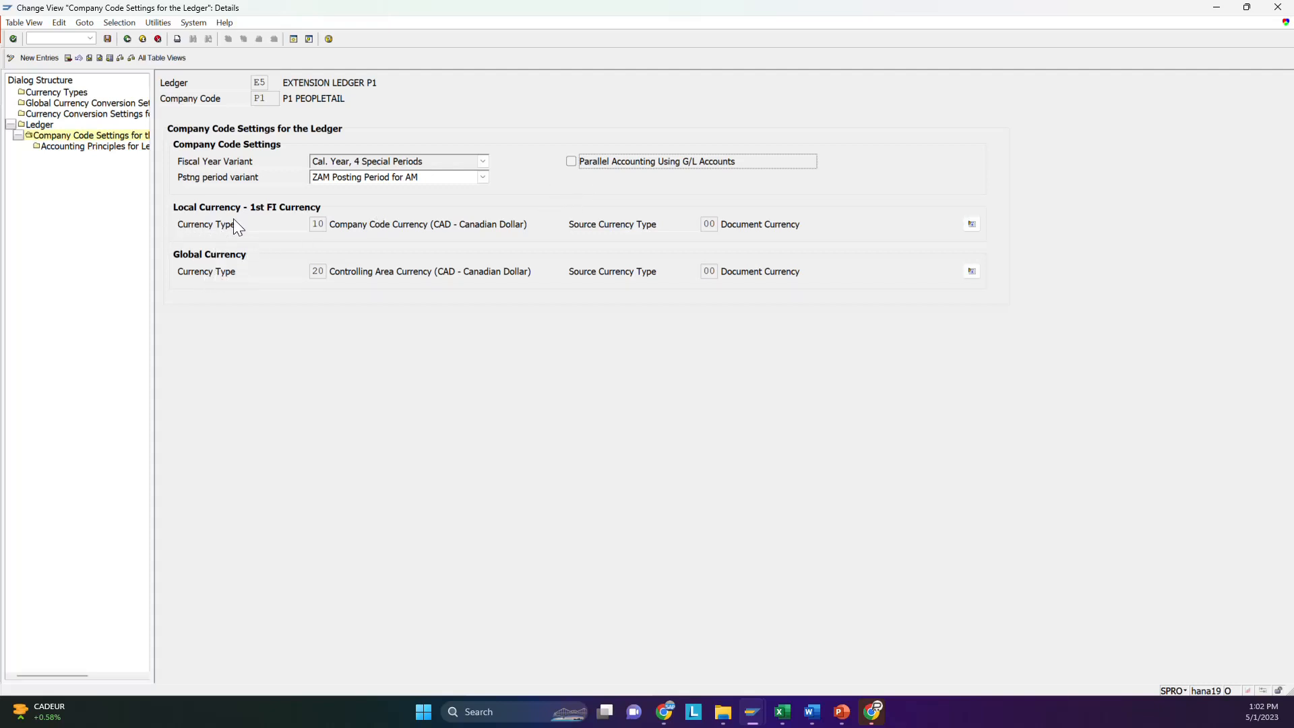
{"action": "left_click", "coordinate": [972, 272]}
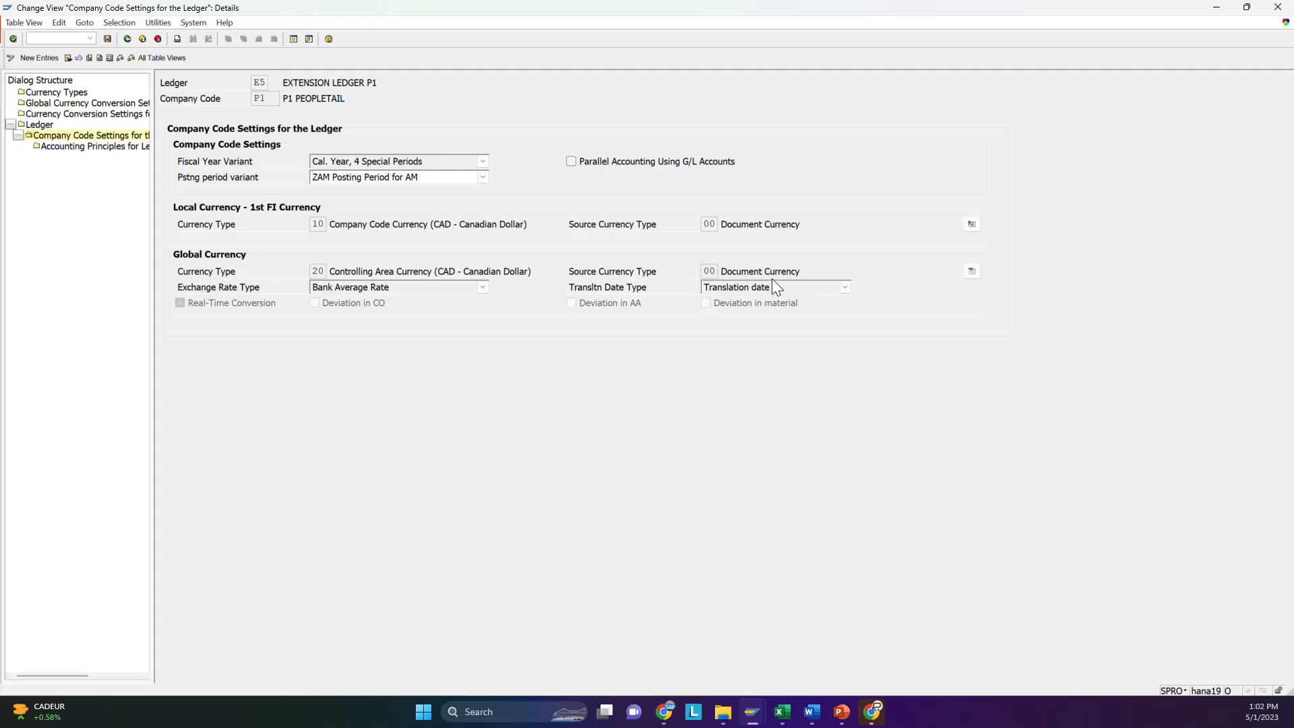
{"action": "left_click", "coordinate": [913, 274]}
Assign accounting principle GAAP to extension ledger E5 for company code P1 and save, acknowledging the consistency check messages
{"action": "double_click", "coordinate": [105, 147]}
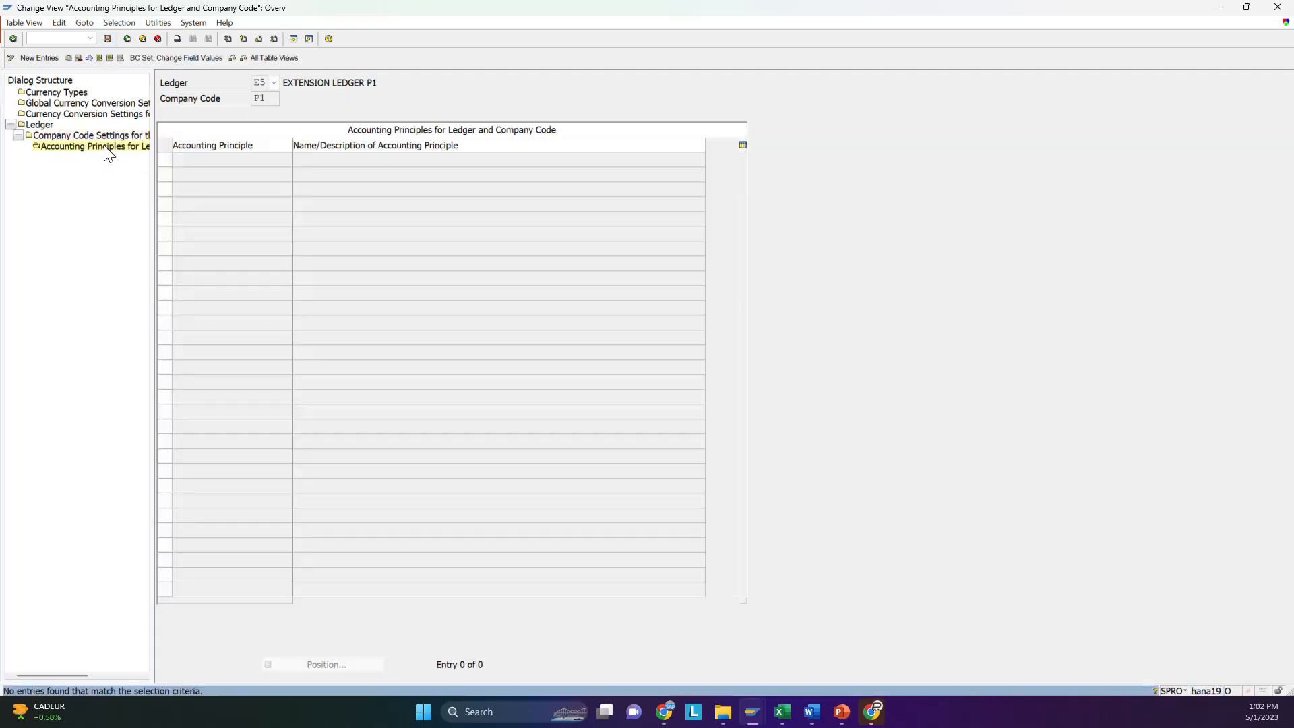
{"action": "left_click", "coordinate": [39, 57]}
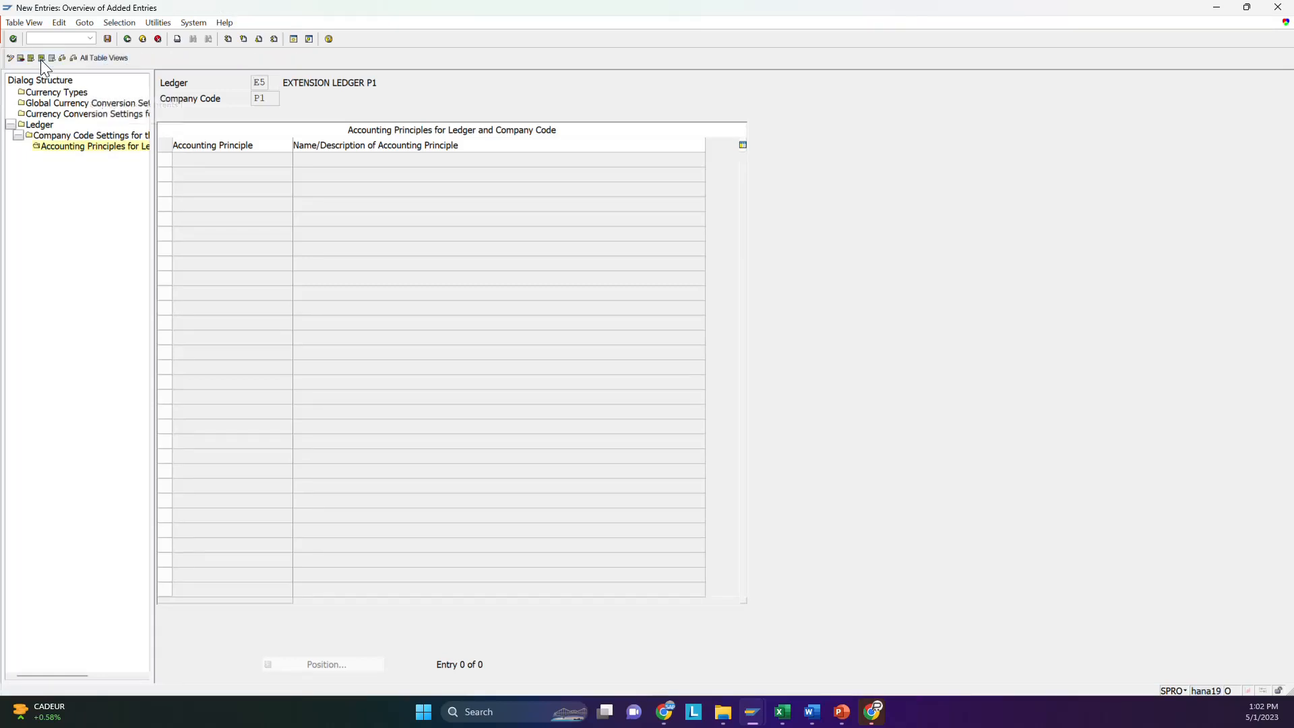
{"action": "left_click", "coordinate": [220, 164]}
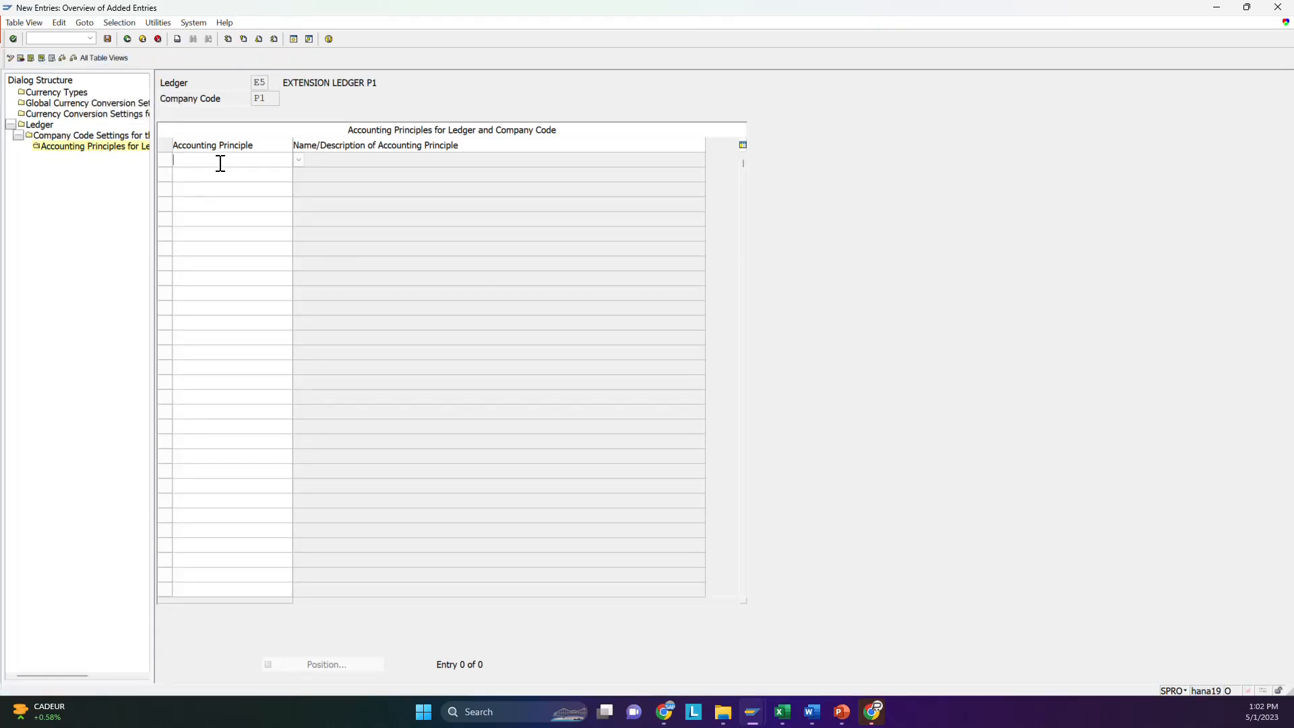
{"action": "left_click", "coordinate": [296, 161]}
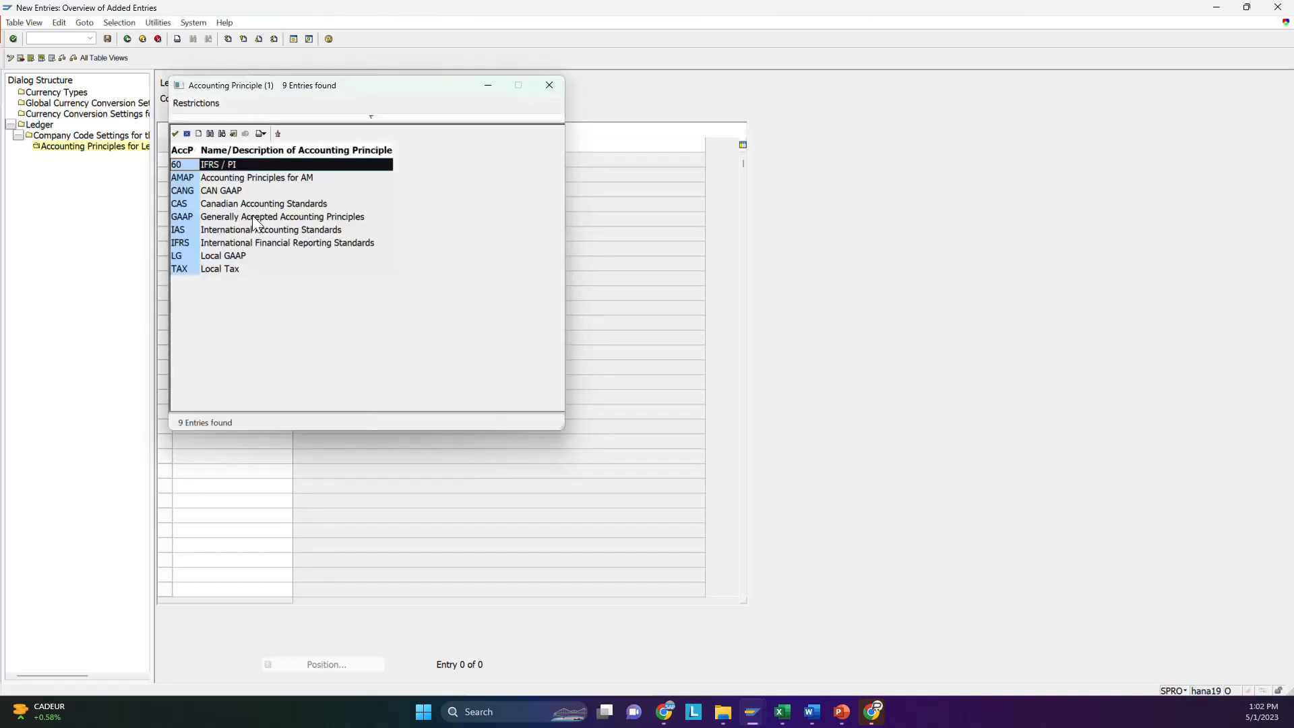
{"action": "left_click", "coordinate": [252, 216]}
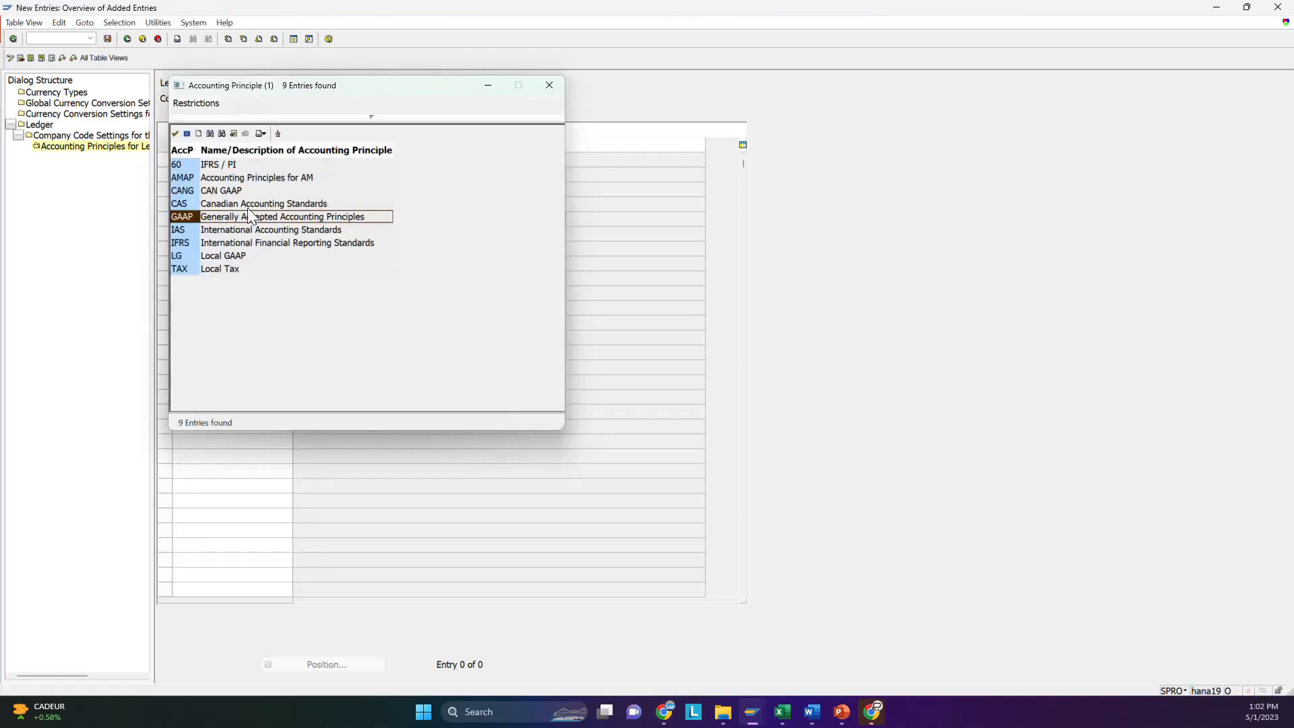
{"action": "left_click", "coordinate": [175, 133]}
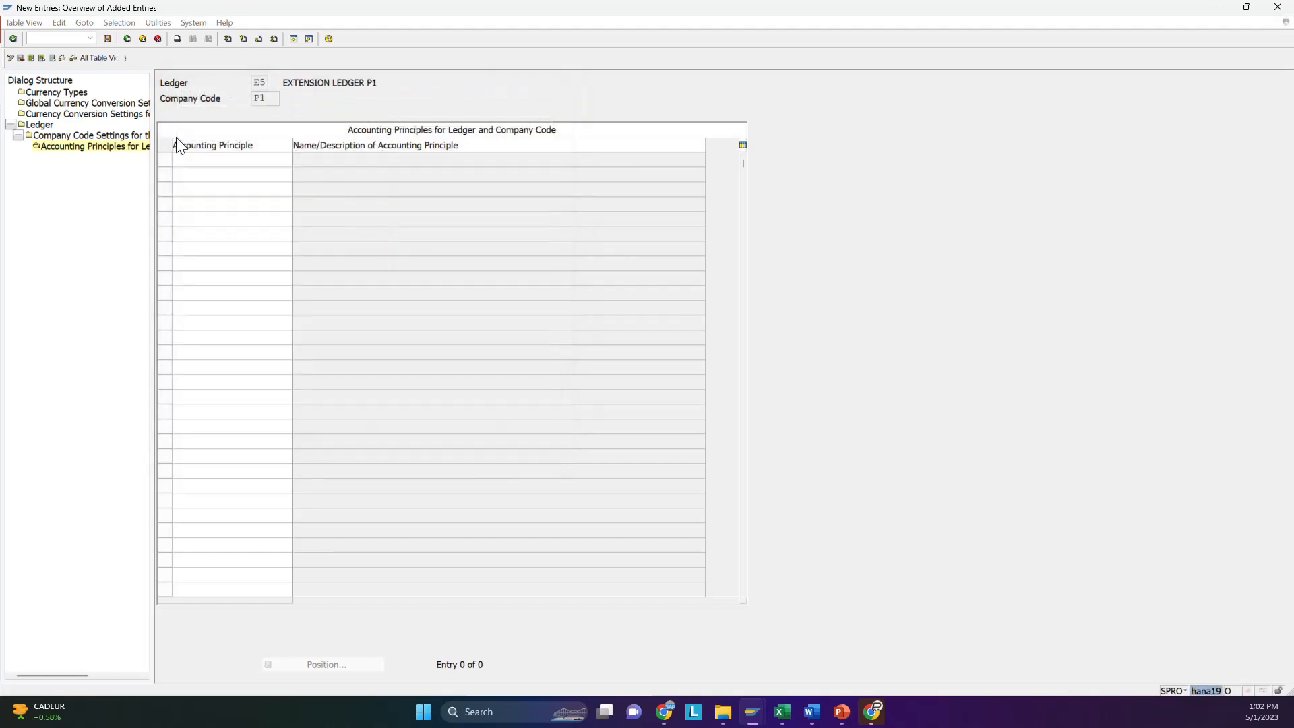
{"action": "left_click", "coordinate": [108, 39]}
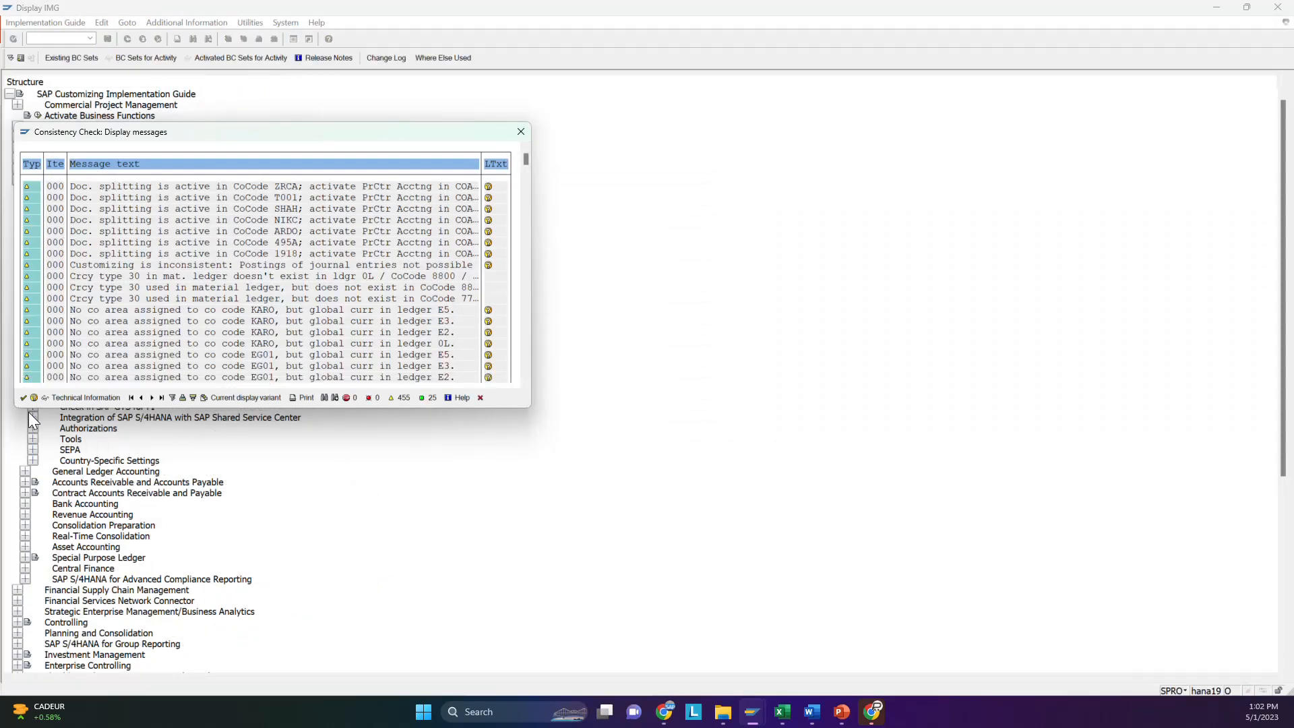
{"action": "left_click", "coordinate": [23, 397]}
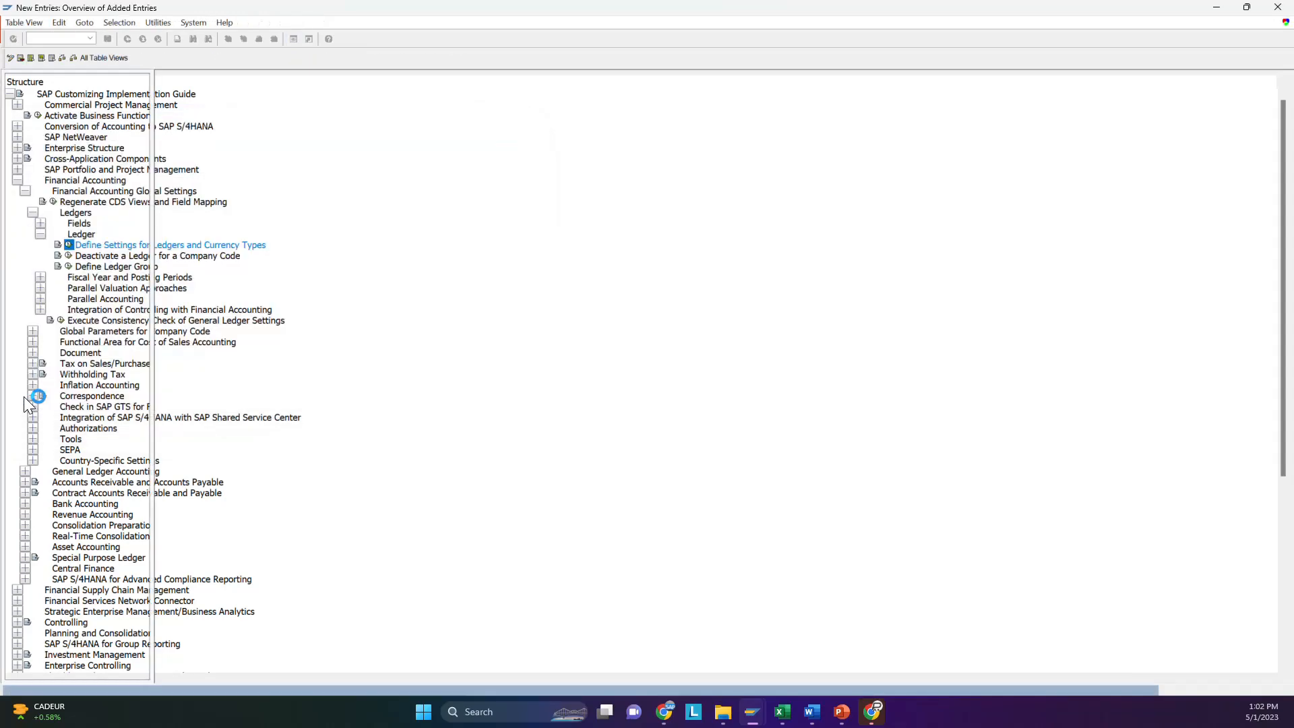
Return to the Ledger overview and display the company code settings of non-leading ledger P4
{"action": "left_click", "coordinate": [43, 125]}
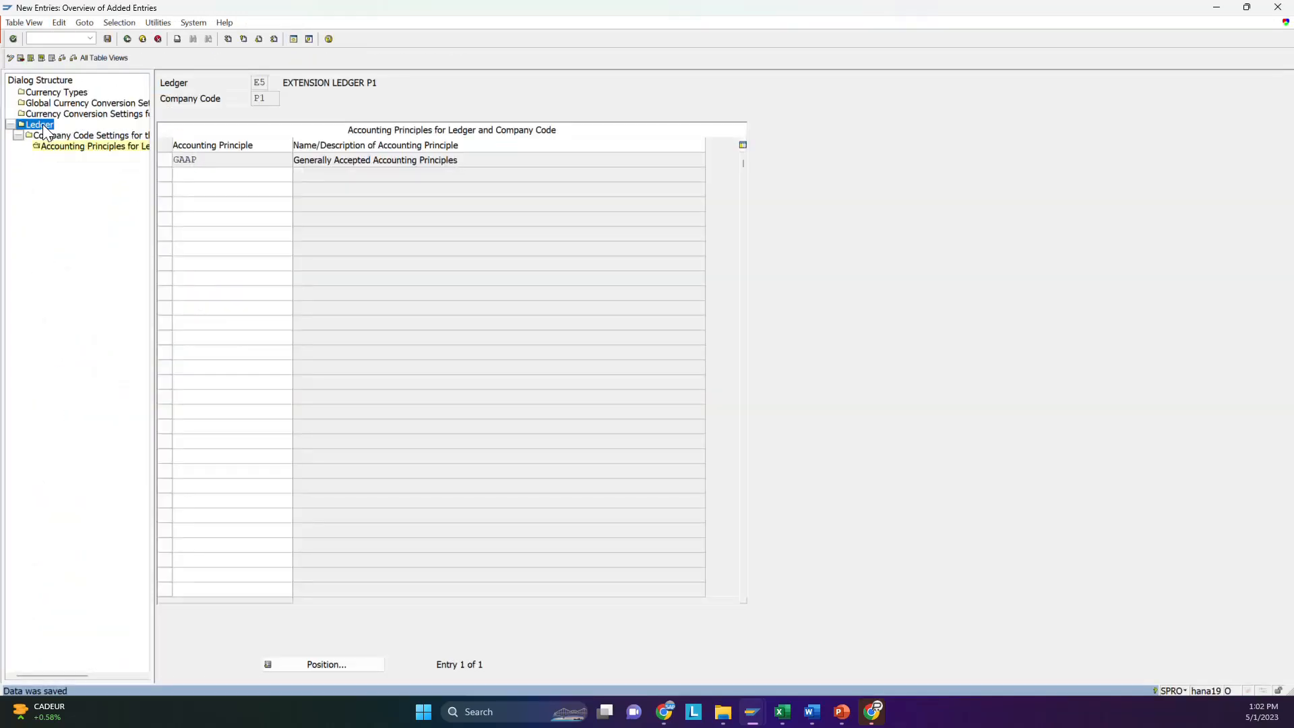
{"action": "double_click", "coordinate": [43, 124]}
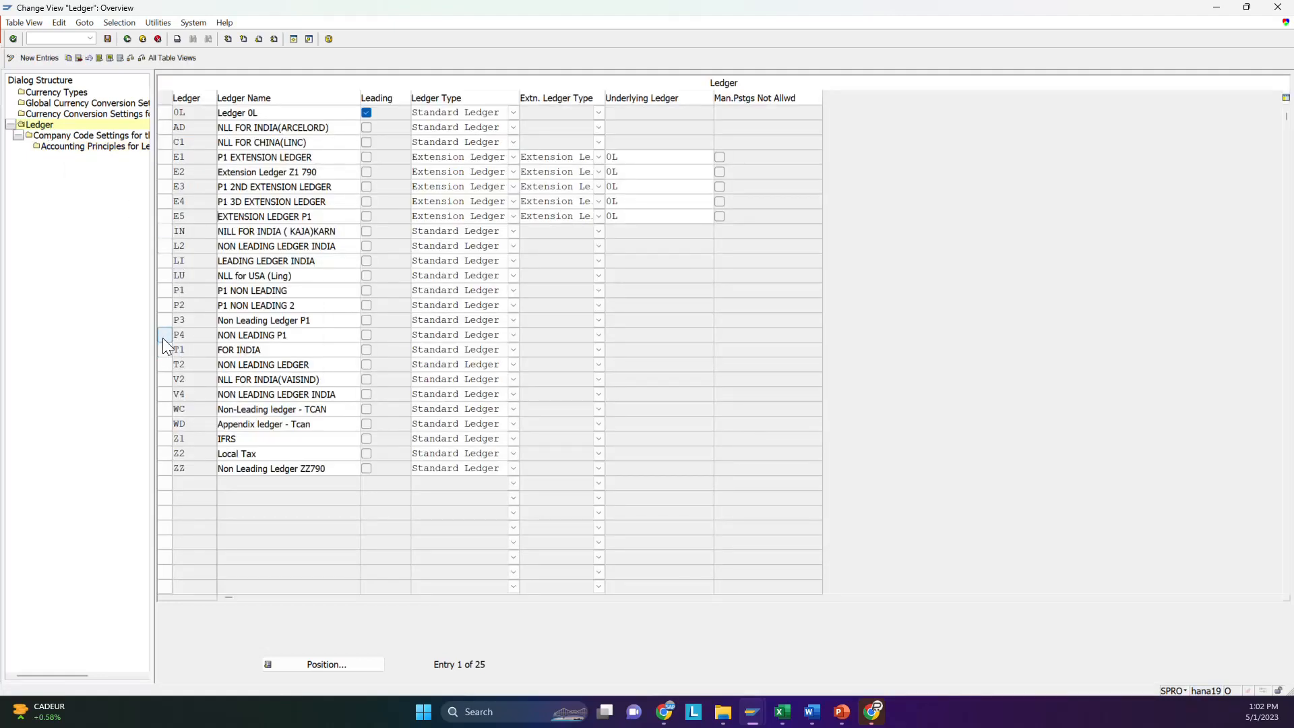
{"action": "left_click", "coordinate": [163, 338]}
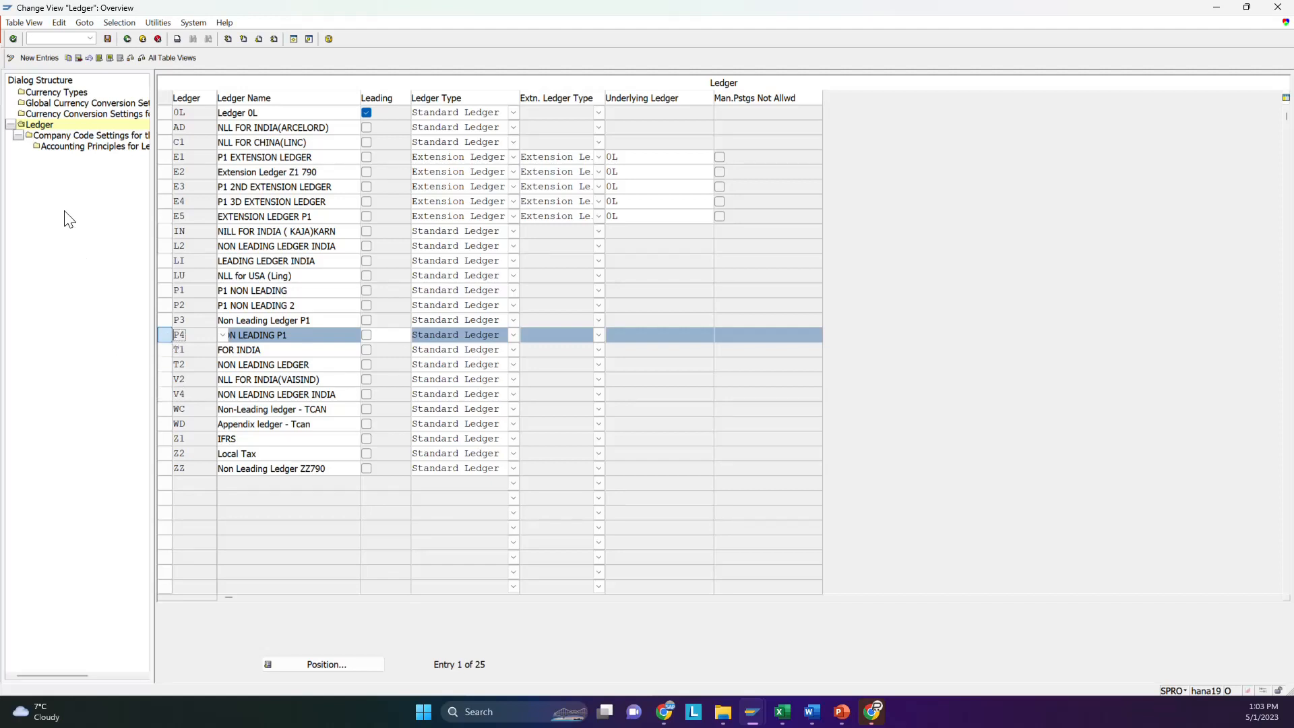
{"action": "double_click", "coordinate": [74, 138]}
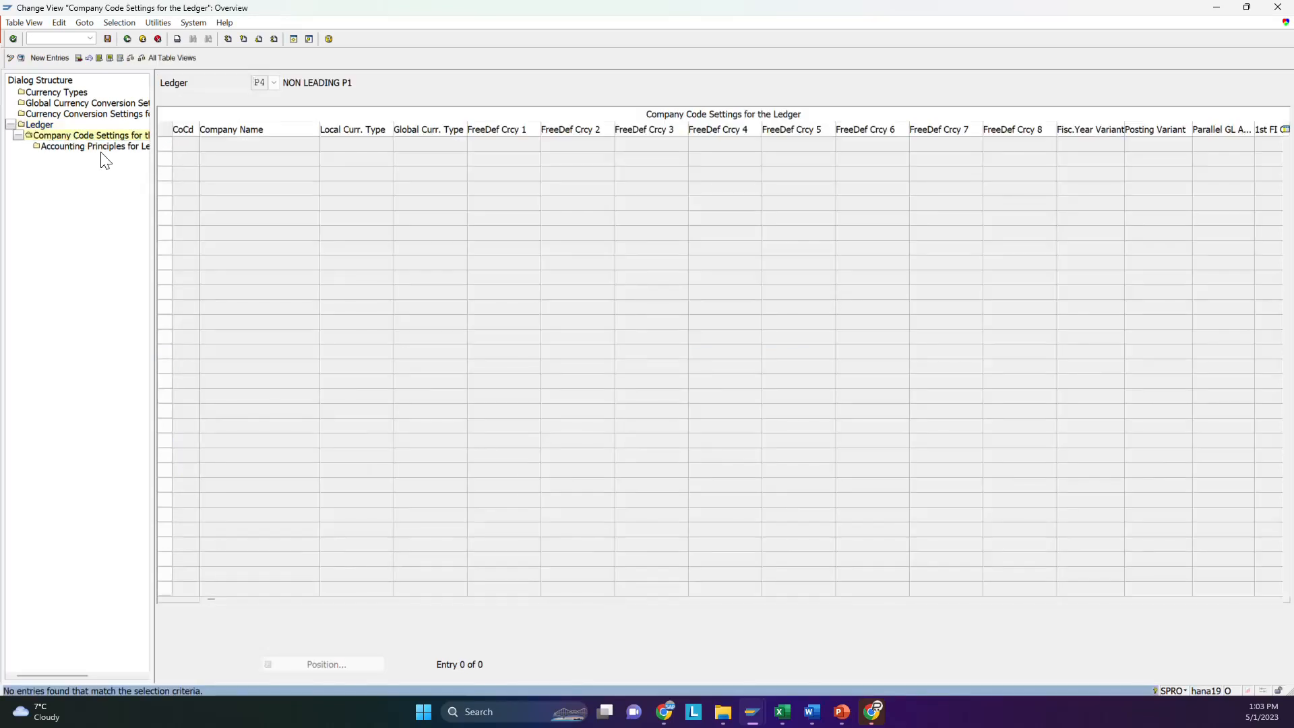
Start a new company code settings entry for ledger P4 with company code P1
{"action": "left_click", "coordinate": [49, 58]}
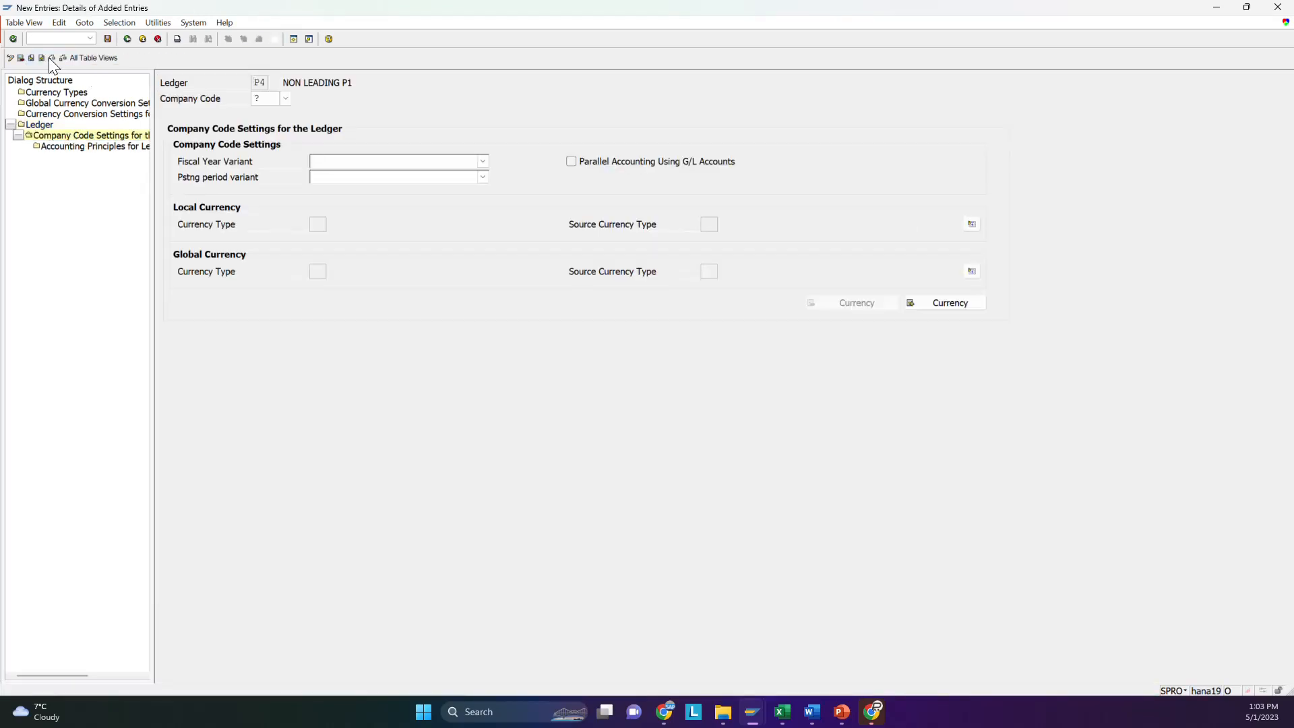
{"action": "left_click_drag", "start_coordinate": [271, 101], "coordinate": [231, 100]}
{"action": "type", "text": "P1"}
{"action": "key", "text": "Return"}
Set the fiscal year variant to Cal. Year, 4 Special Periods and the posting period variant to ZAM Posting Period for AM
{"action": "left_click", "coordinate": [376, 161]}
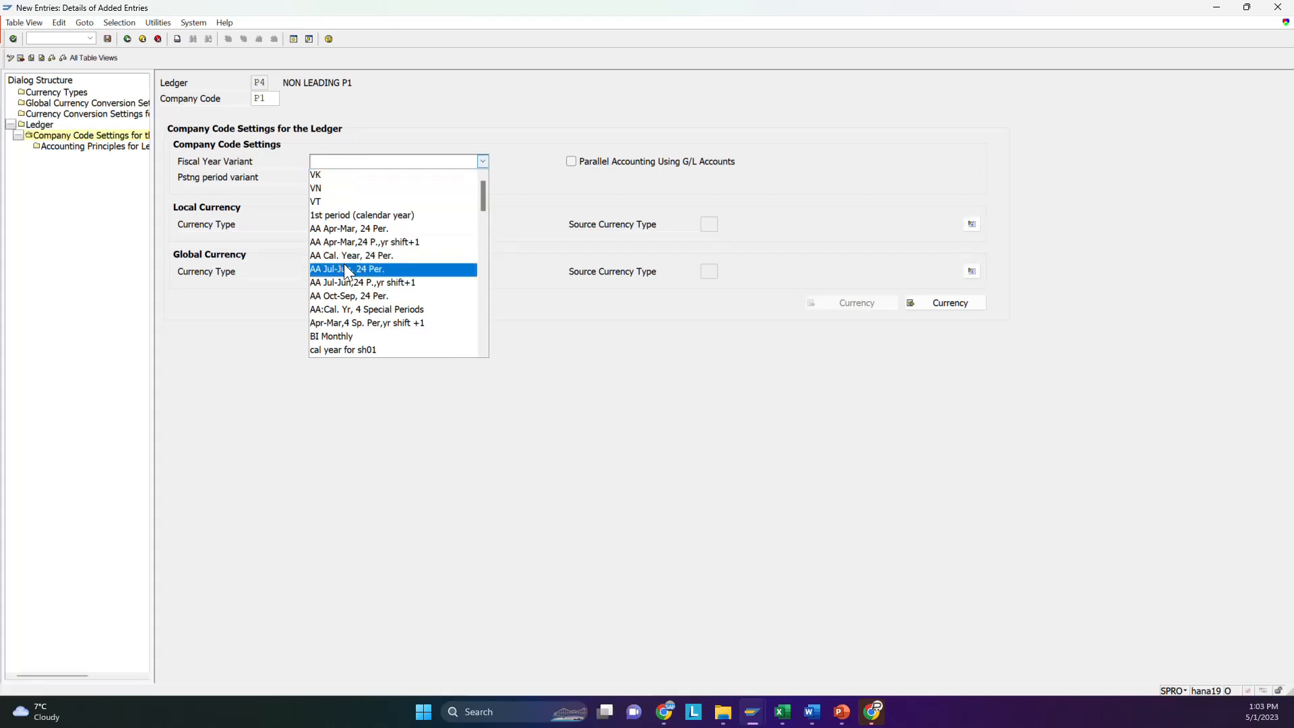
{"action": "scroll", "coordinate": [347, 270], "scroll_direction": "down", "scroll_amount": 6}
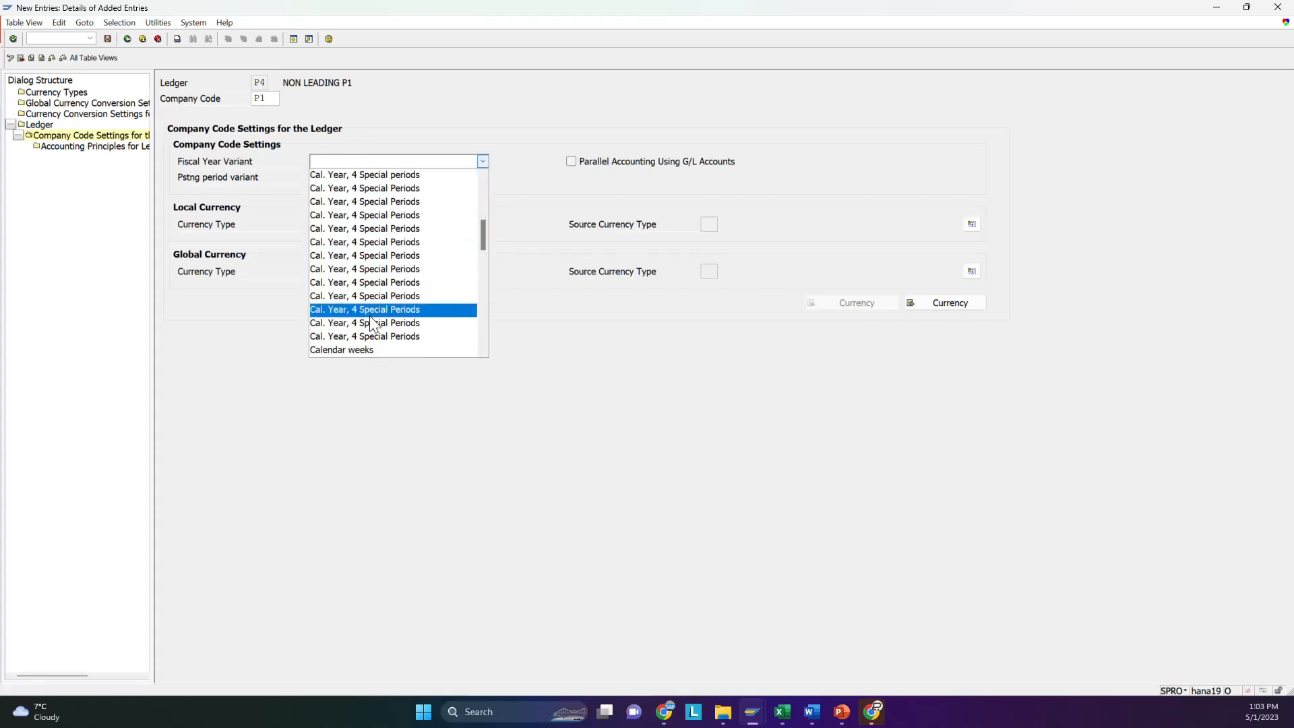
{"action": "left_click", "coordinate": [373, 304]}
{"action": "left_click", "coordinate": [362, 178]}
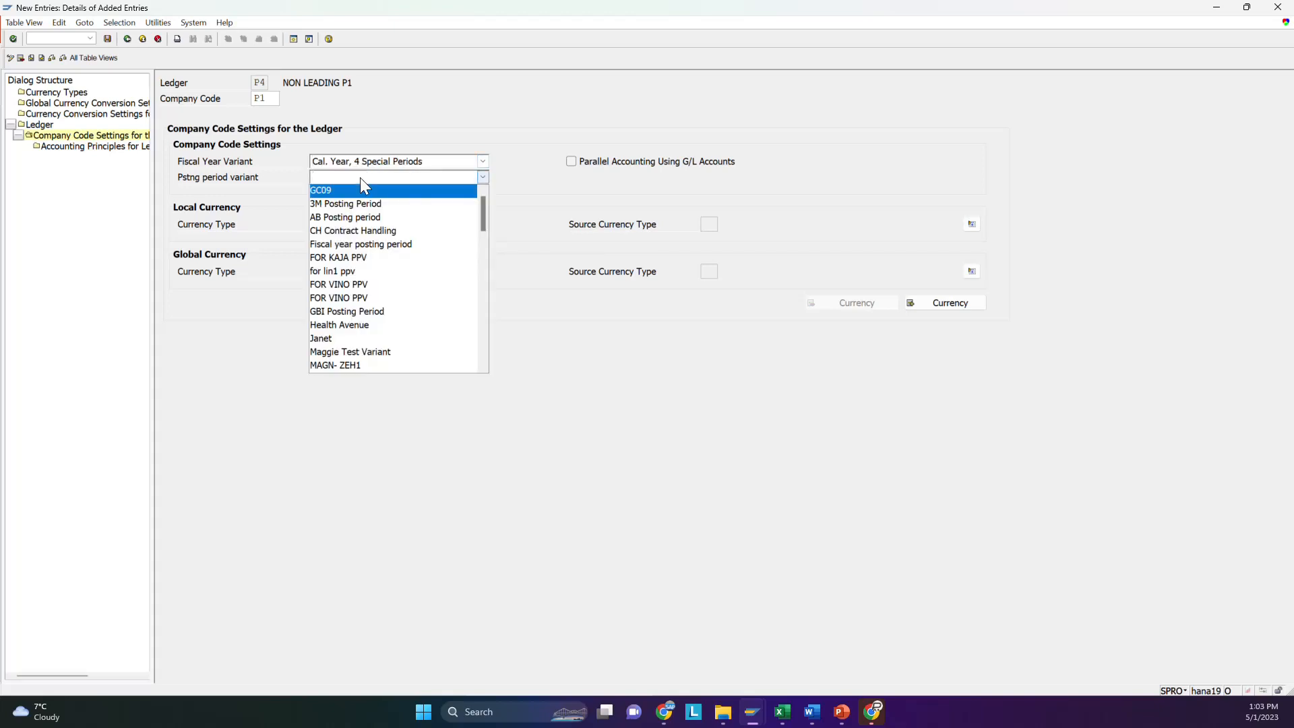
{"action": "scroll", "coordinate": [383, 364], "scroll_direction": "down", "scroll_amount": 10}
{"action": "left_click", "coordinate": [383, 366]}
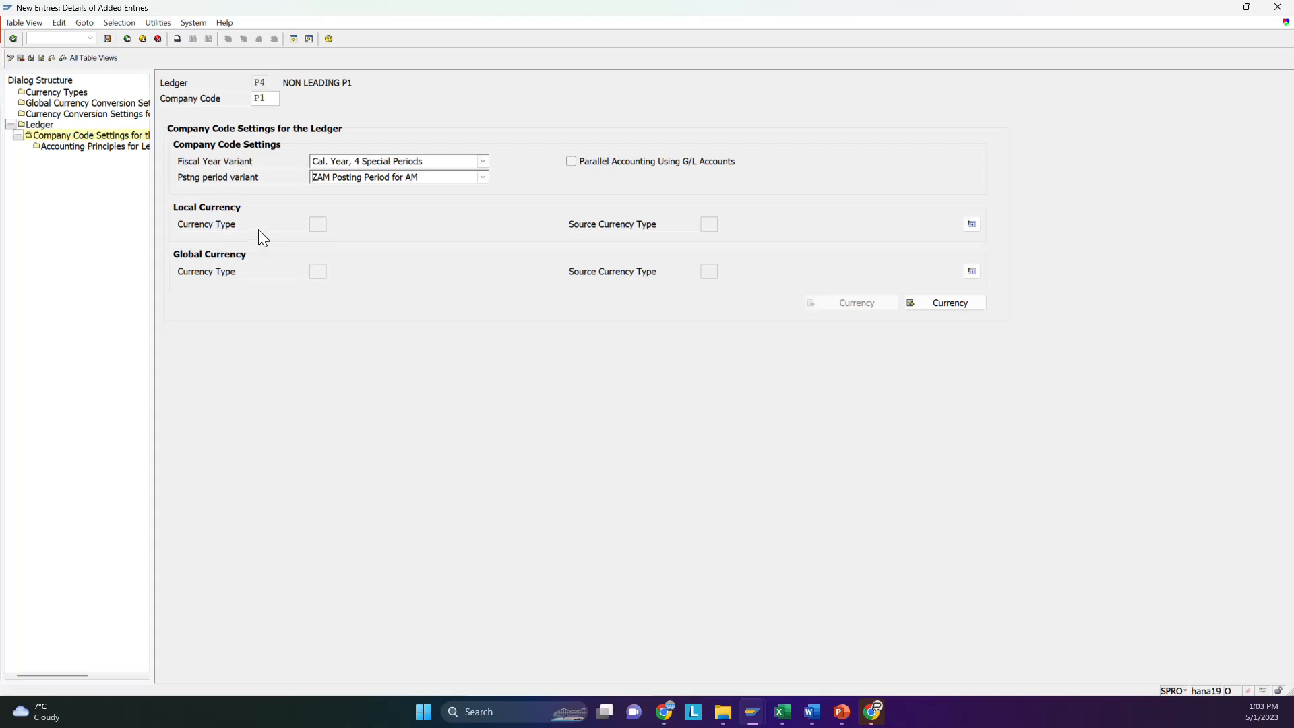
Save the ledger P4 assignment to company code P1, answering No to productive use and acknowledging the consistency check messages
{"action": "left_click", "coordinate": [107, 39]}
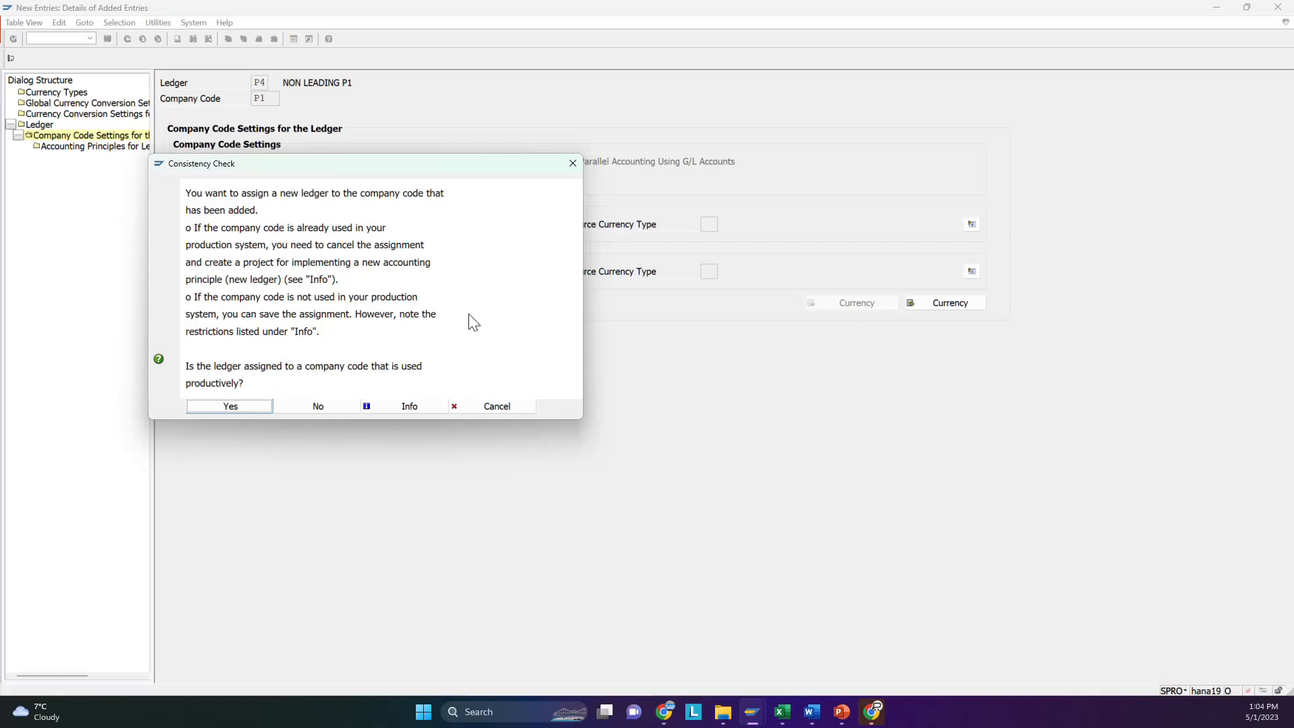
{"action": "left_click", "coordinate": [322, 409]}
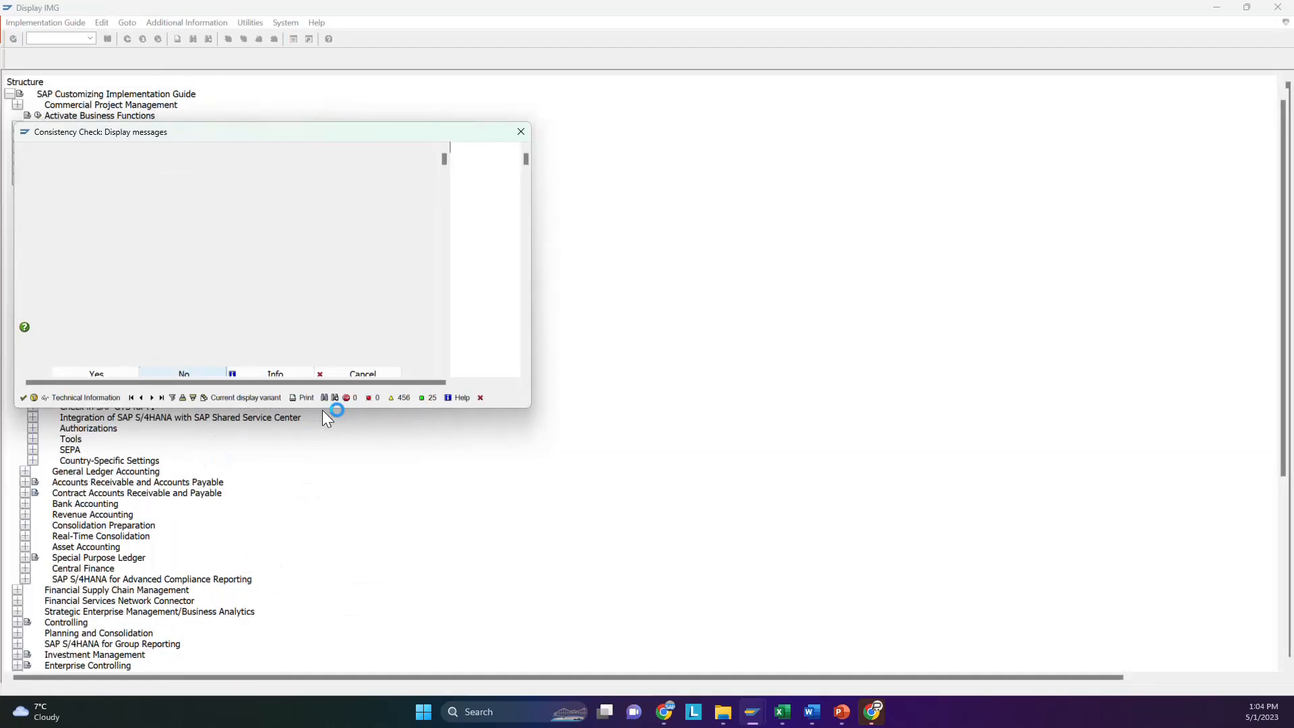
{"action": "left_click", "coordinate": [25, 397]}
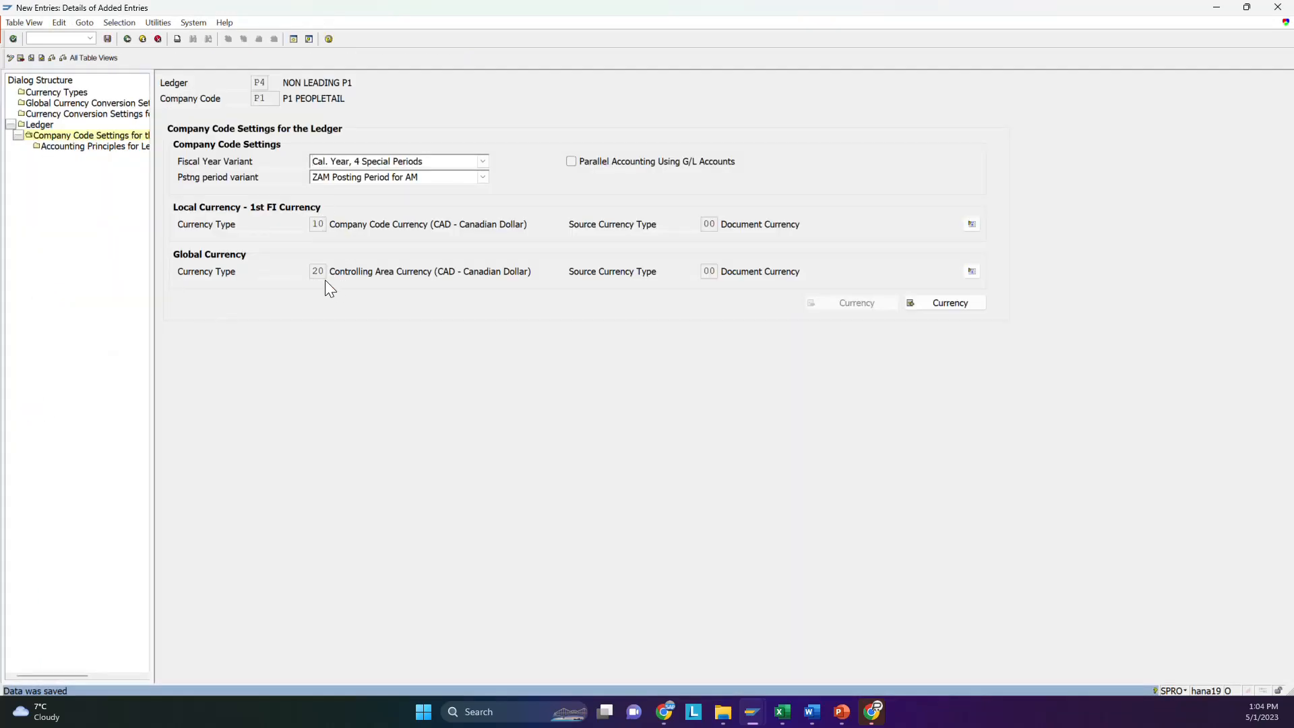
Add a Freely Defined Currency 1 entry for ledger P4 and review its possible currency types without choosing one
{"action": "left_click", "coordinate": [942, 301]}
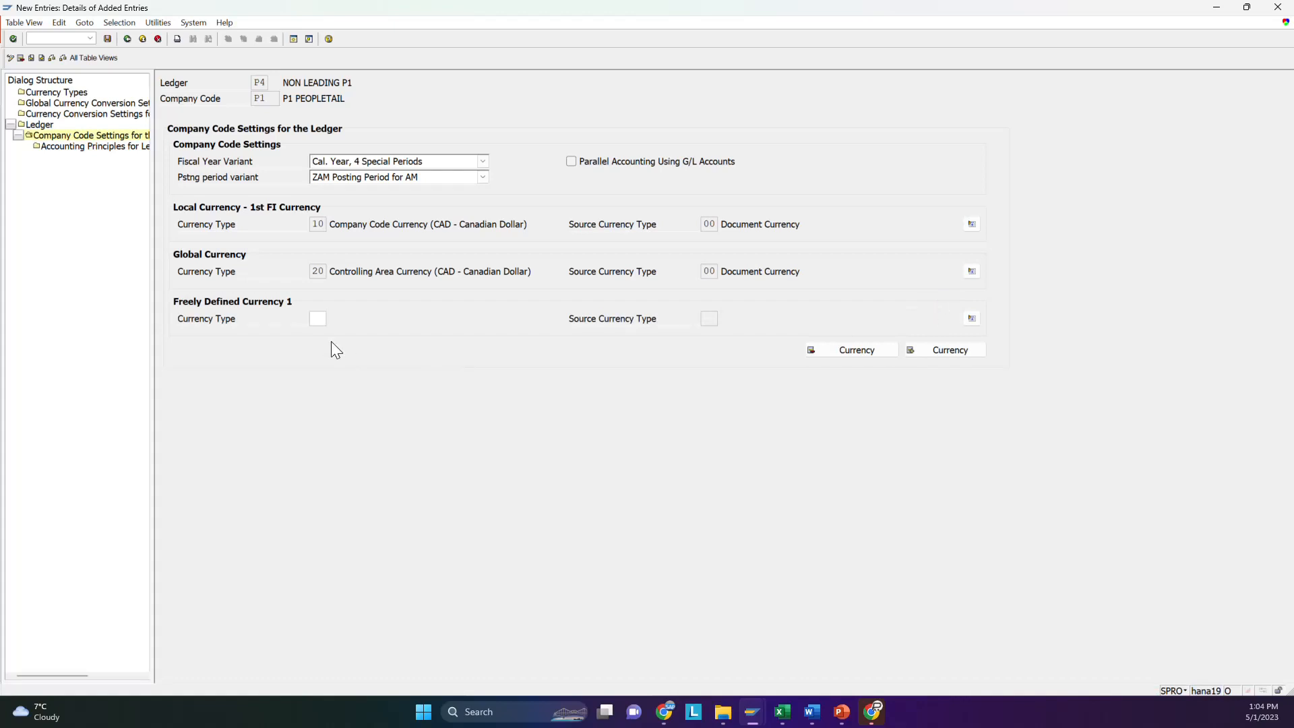
{"action": "left_click", "coordinate": [322, 321]}
{"action": "left_click", "coordinate": [332, 318]}
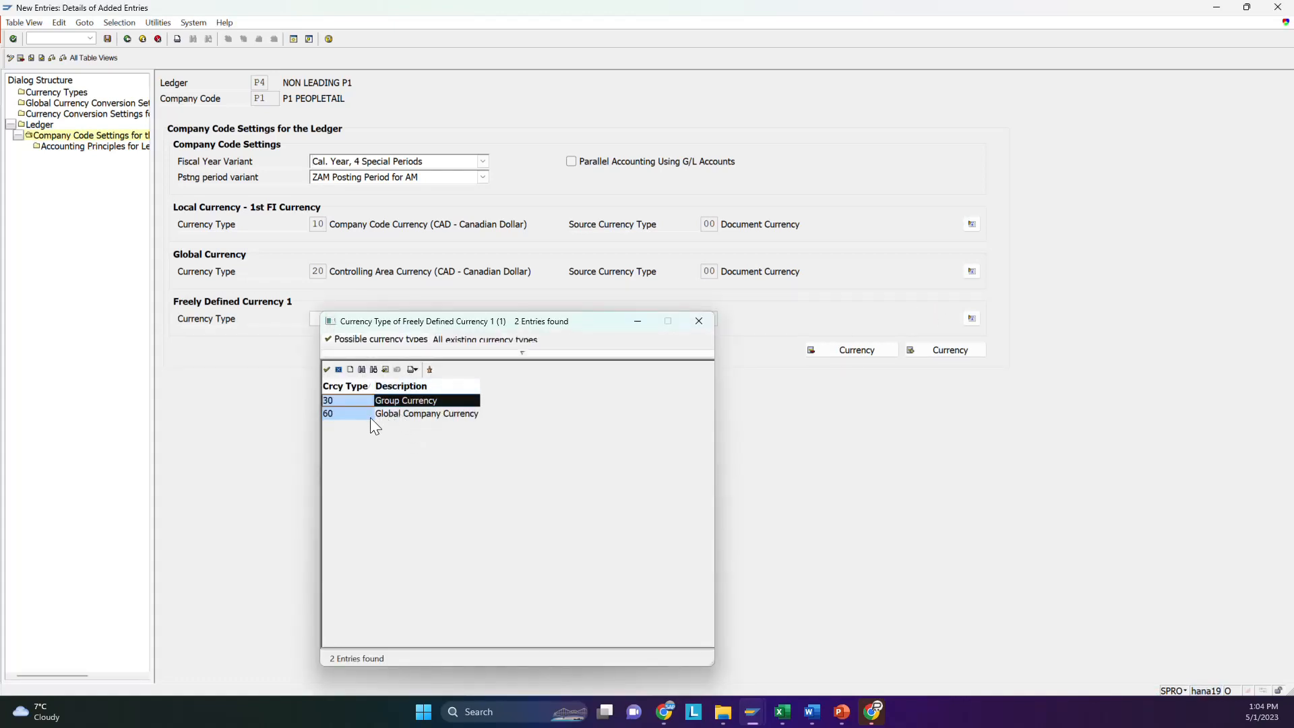
{"action": "left_click", "coordinate": [699, 321]}
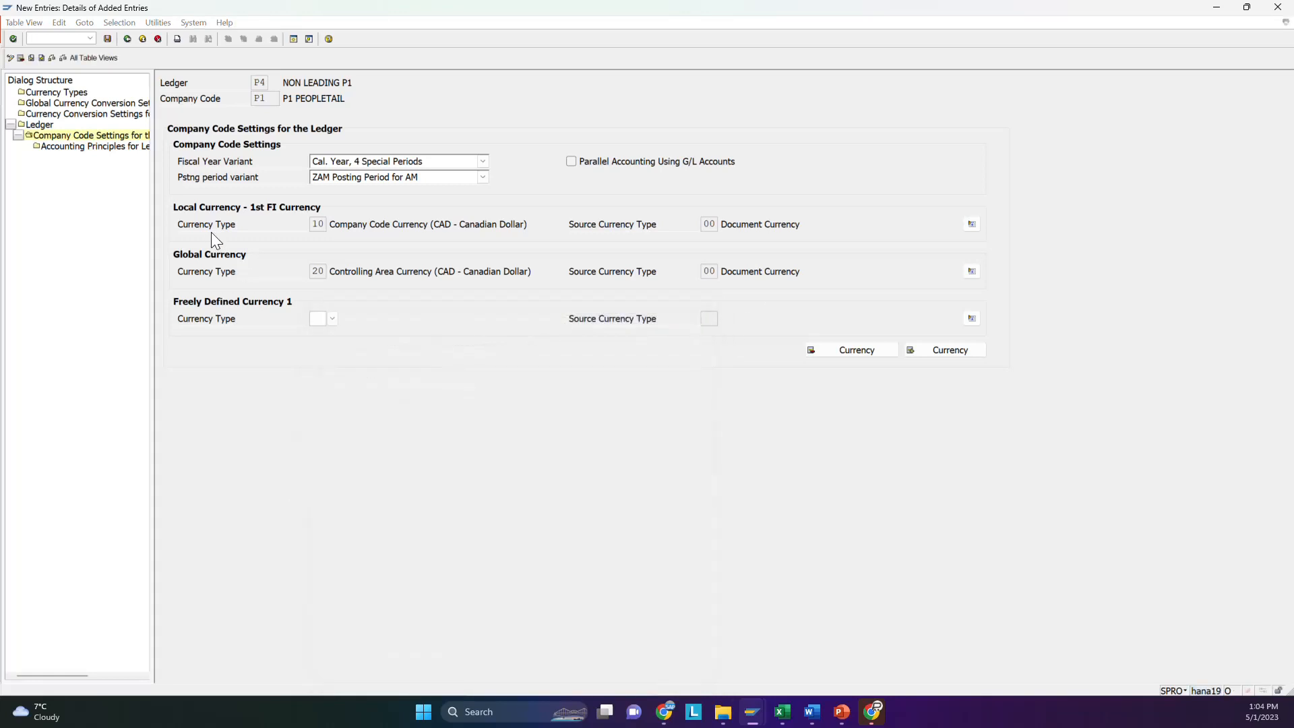
Assign accounting principle IFRS to ledger P4 and company code P1, save it past the consistency check messages, and return to the Ledger overview
{"action": "left_click", "coordinate": [119, 148]}
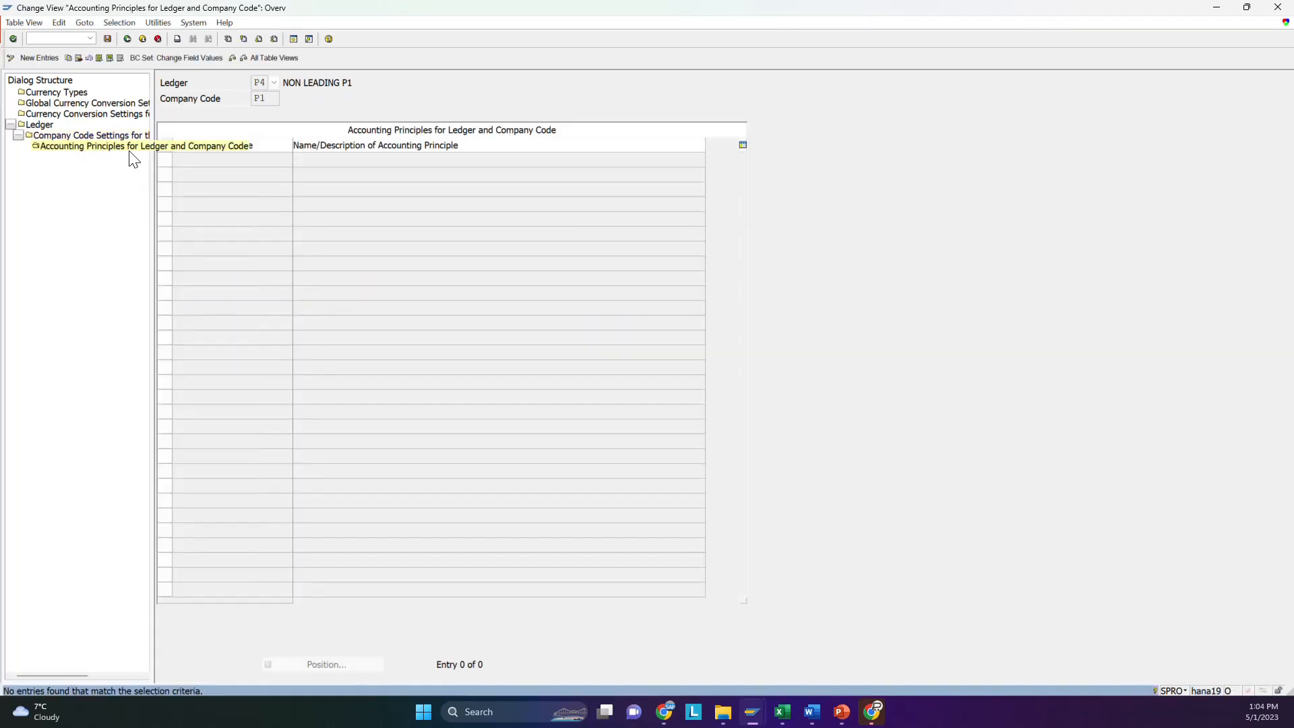
{"action": "left_click", "coordinate": [22, 56]}
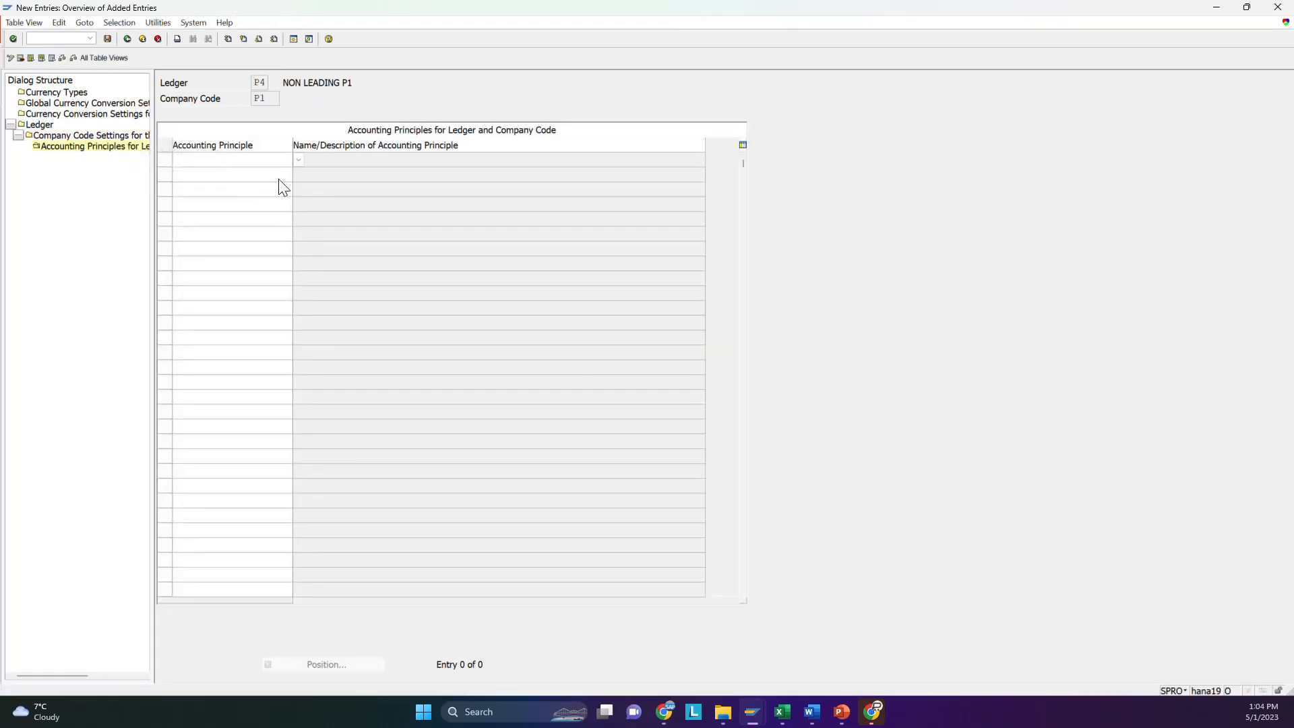
{"action": "left_click", "coordinate": [299, 159]}
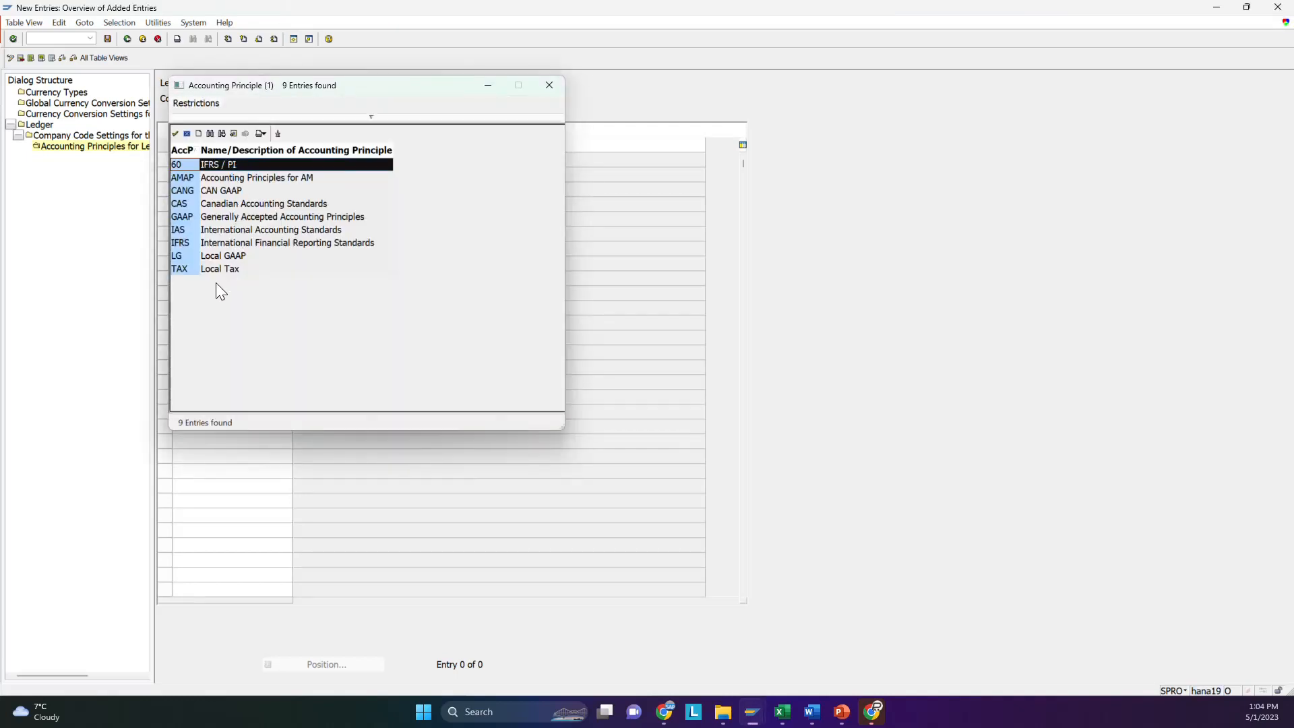
{"action": "left_click", "coordinate": [237, 242]}
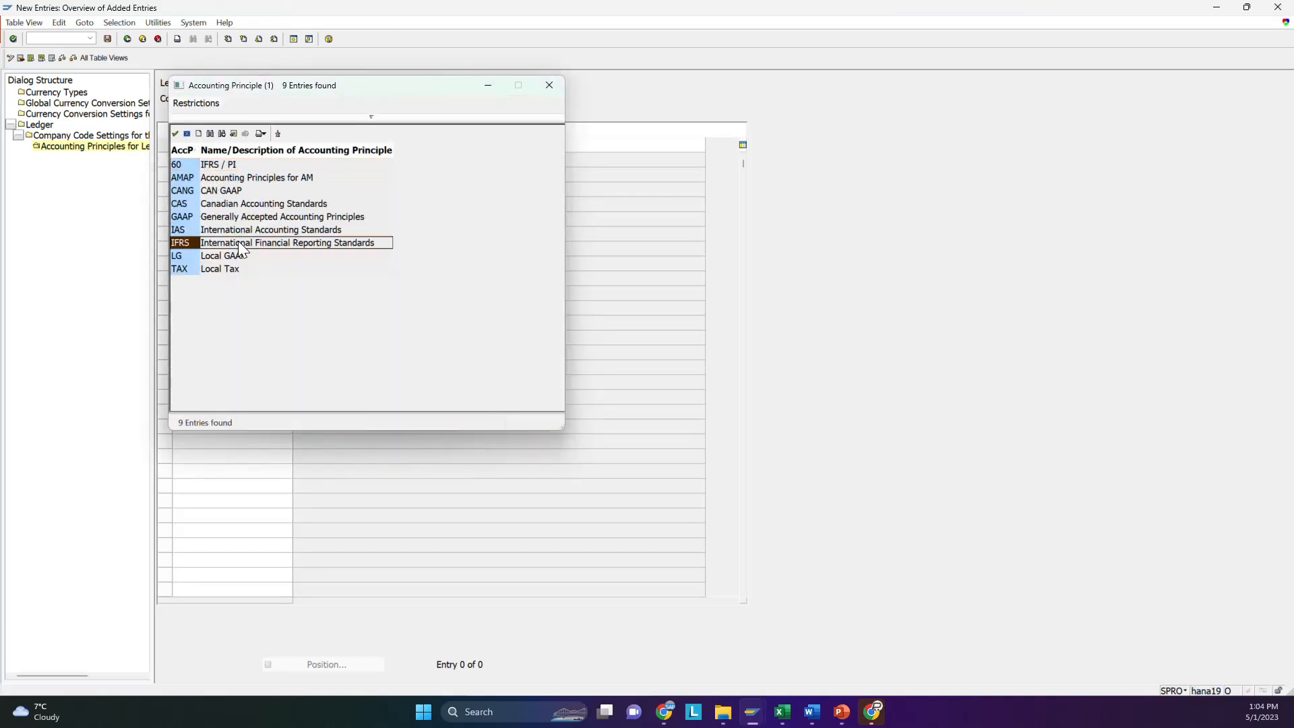
{"action": "left_click", "coordinate": [175, 134]}
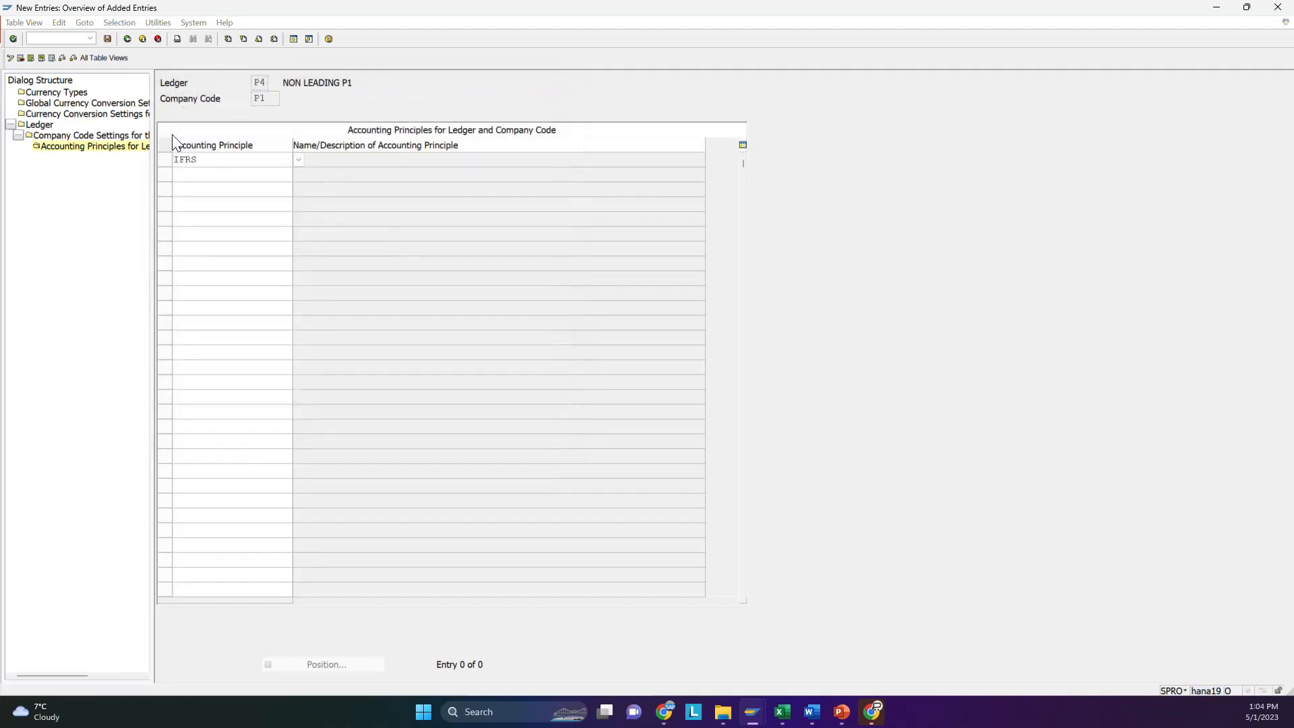
{"action": "left_click", "coordinate": [109, 40]}
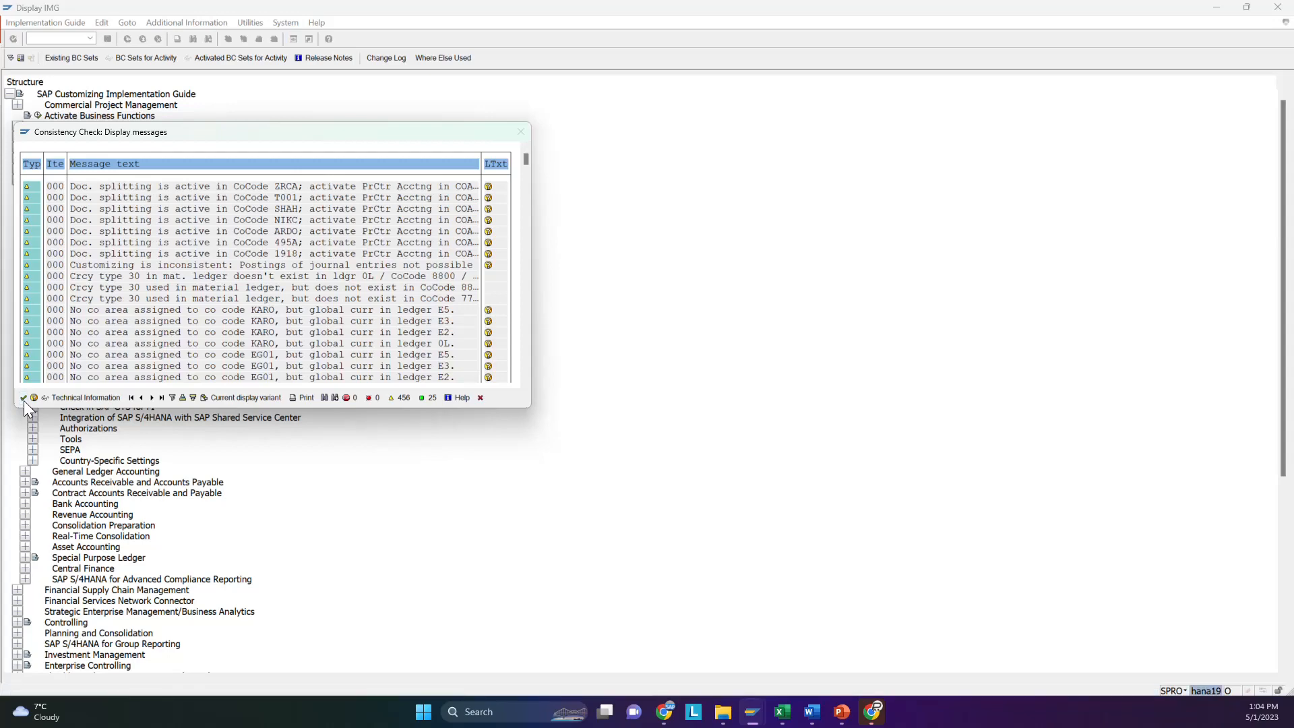
{"action": "left_click", "coordinate": [23, 399]}
{"action": "double_click", "coordinate": [44, 123]}
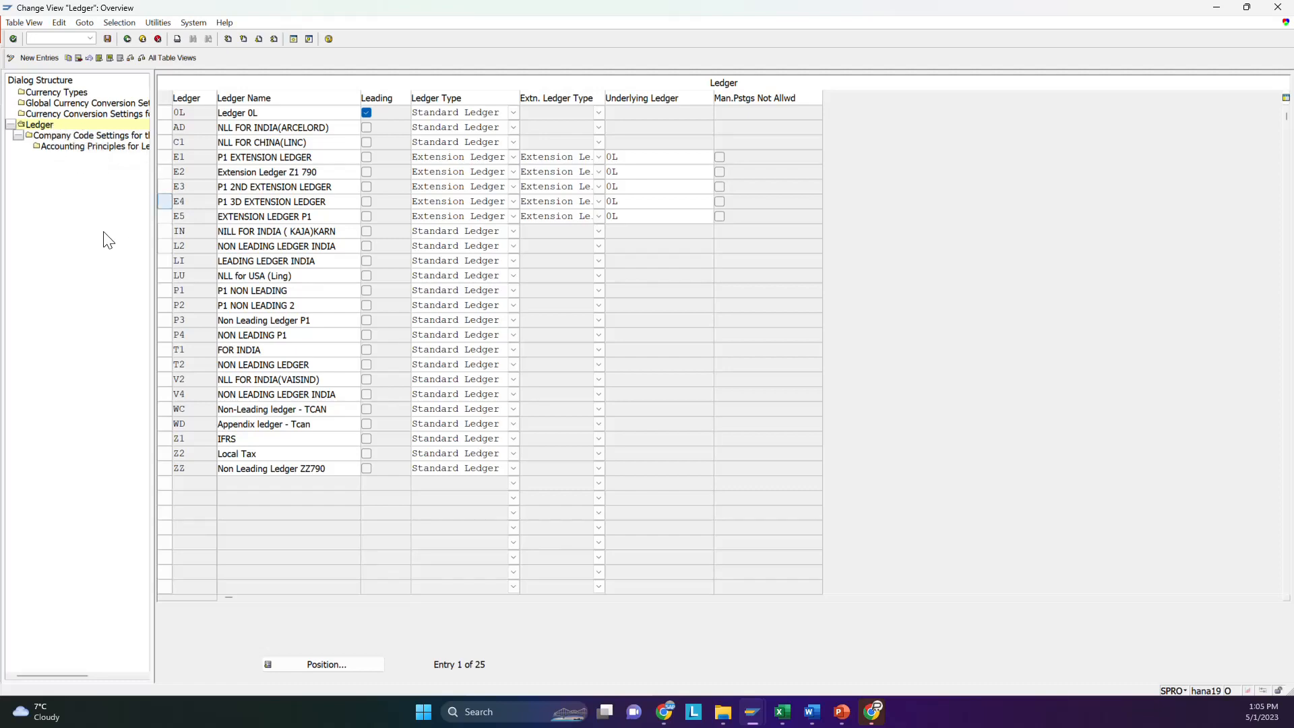
Leave the ledger customizing and open the G/L Account Balance Display transaction
{"action": "left_click", "coordinate": [64, 39]}
{"action": "type", "text": "/n"}
{"action": "key", "text": "Return"}
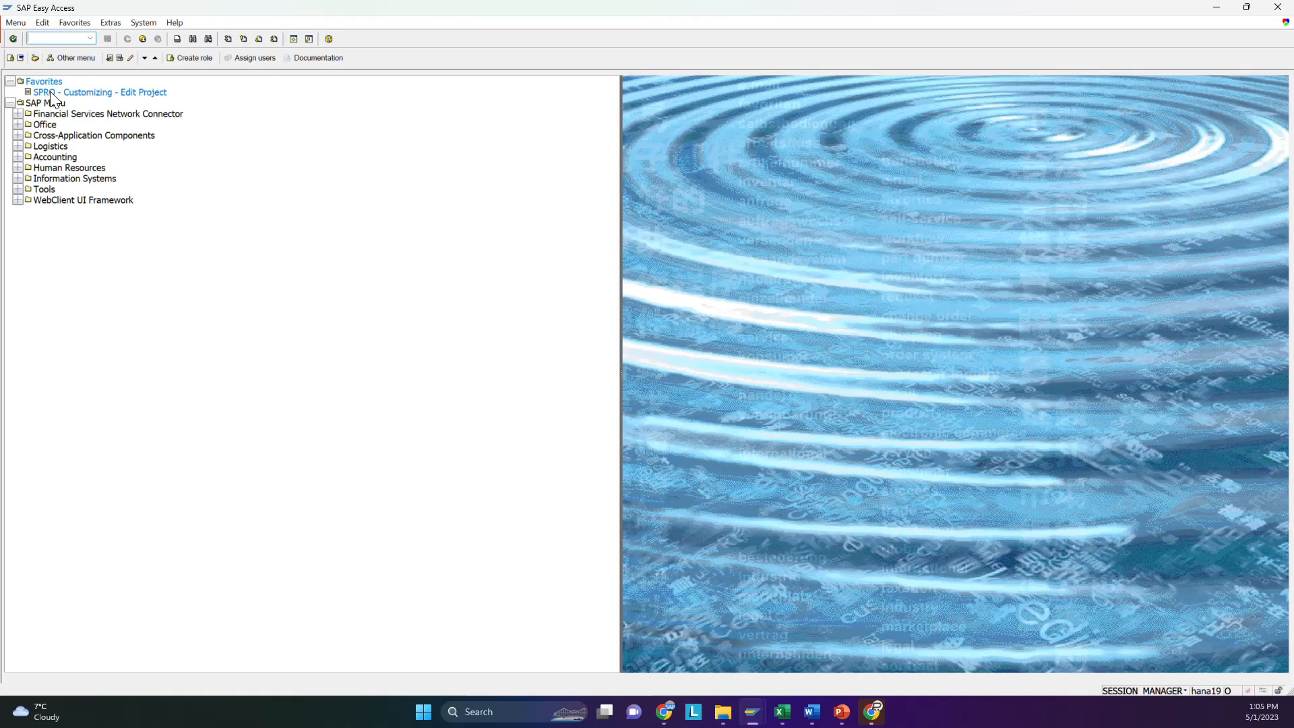
{"action": "type", "text": "FS10N"}
{"action": "key", "text": "Return"}
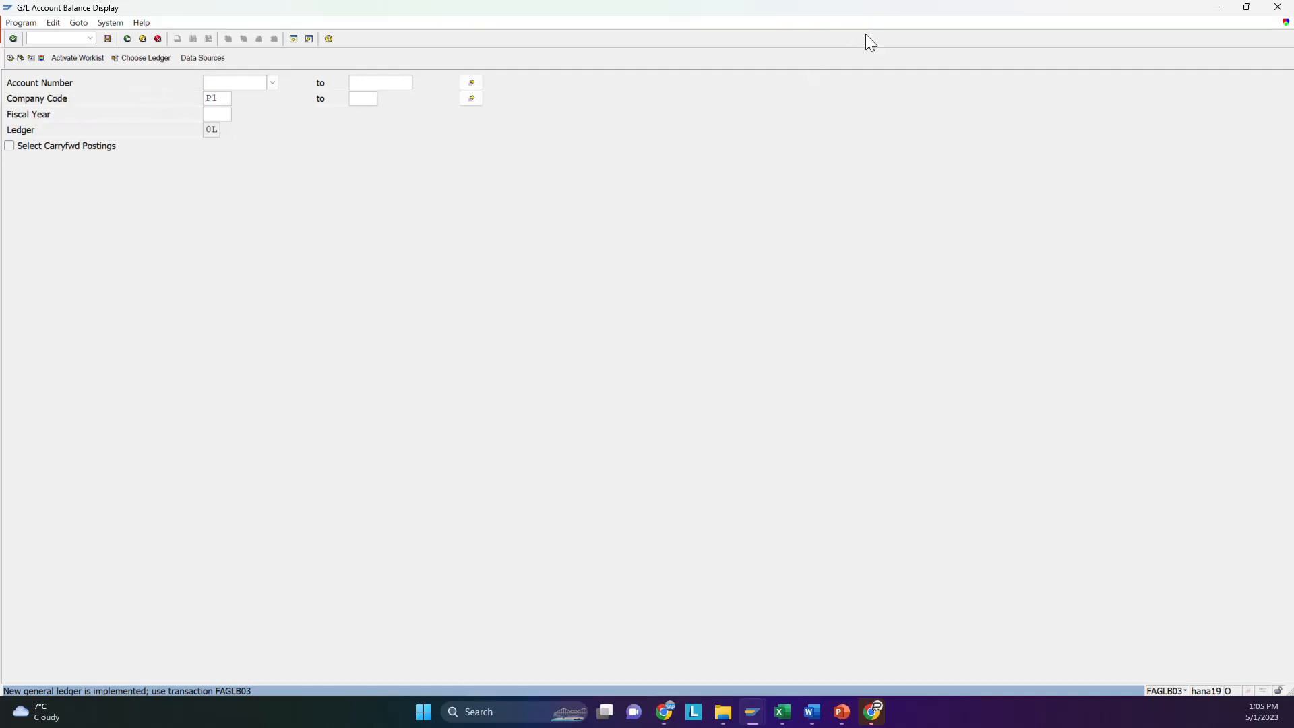
Snap the G/L Account Balance Display window into the first column of a three-column window layout
{"action": "left_click", "coordinate": [1247, 7]}
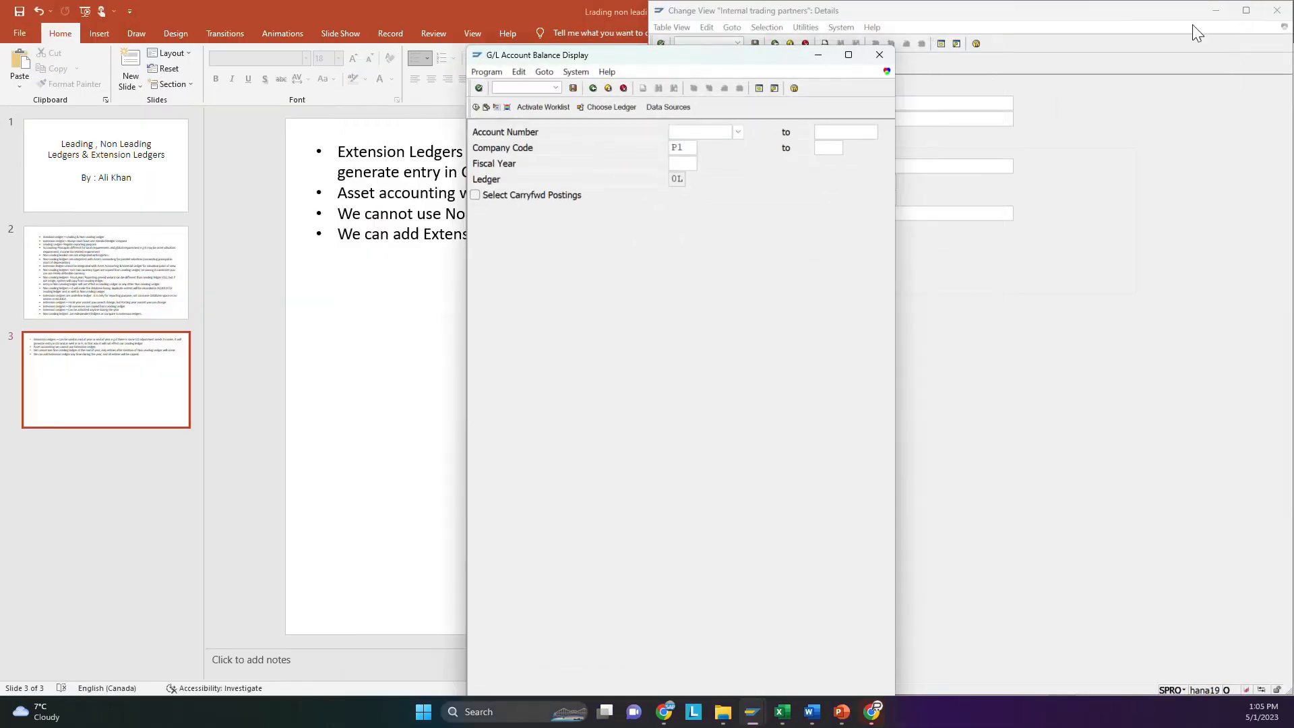
{"action": "left_click", "coordinate": [852, 55]}
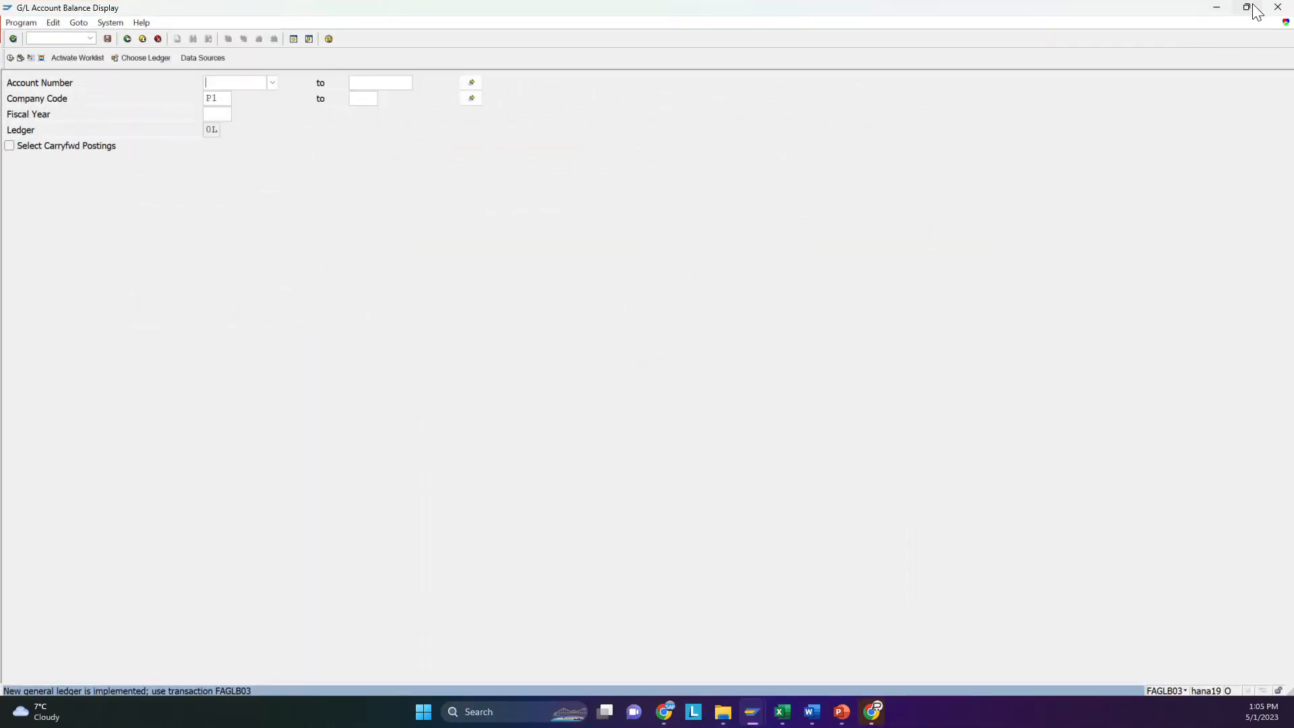
{"action": "mouse_move", "coordinate": [1247, 7]}
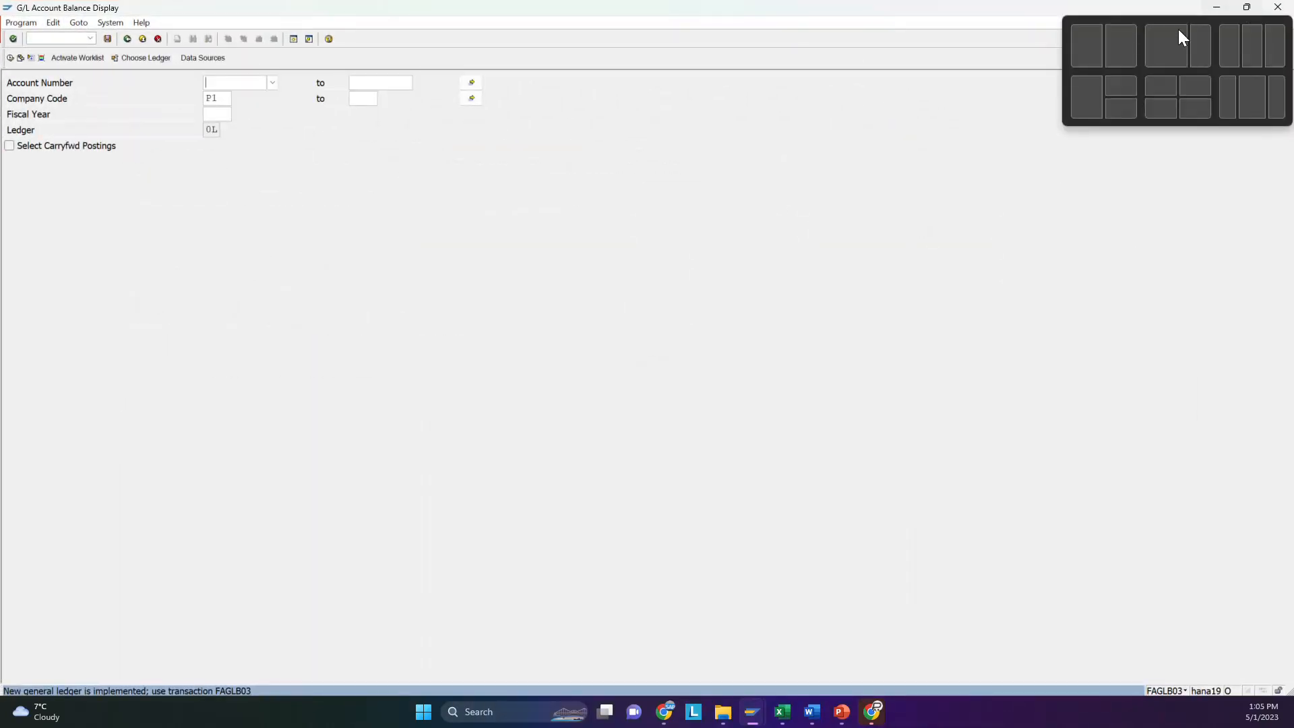
{"action": "left_click", "coordinate": [1229, 46]}
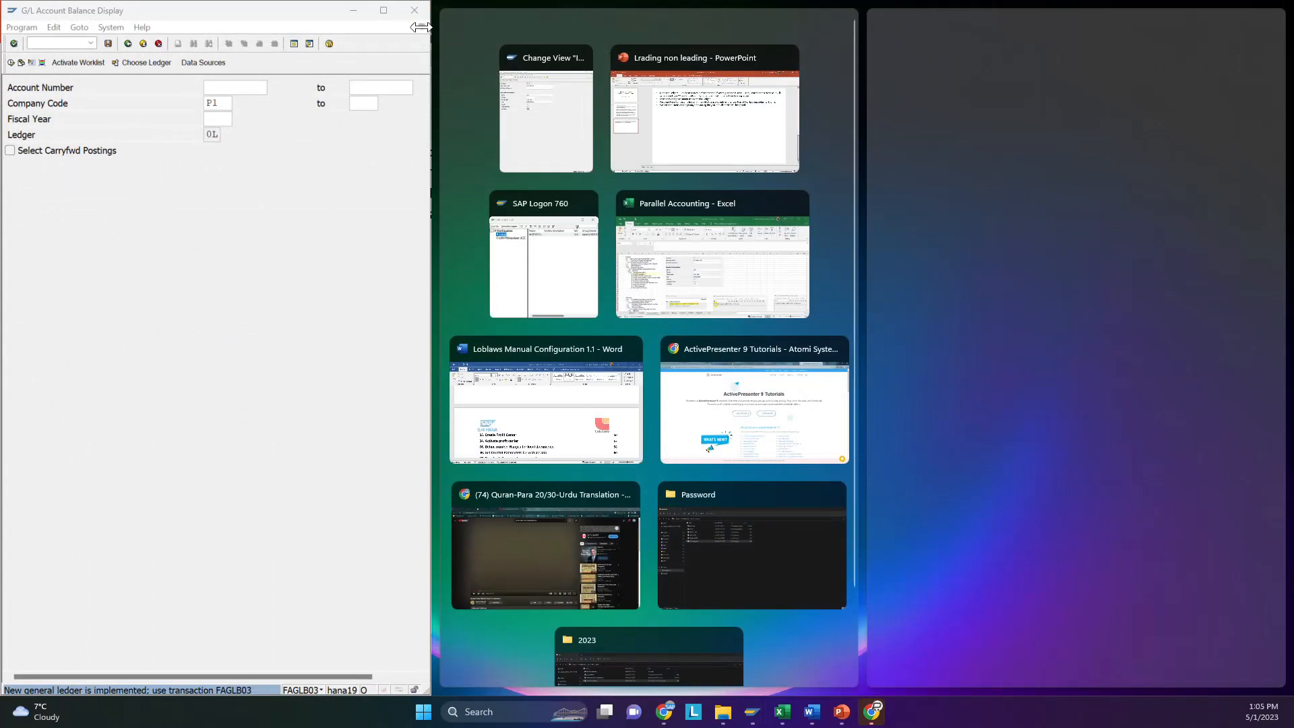
Open a second G/L Account Balance Display session and snap it into the middle column of the three-column layout
{"action": "left_click", "coordinate": [79, 44]}
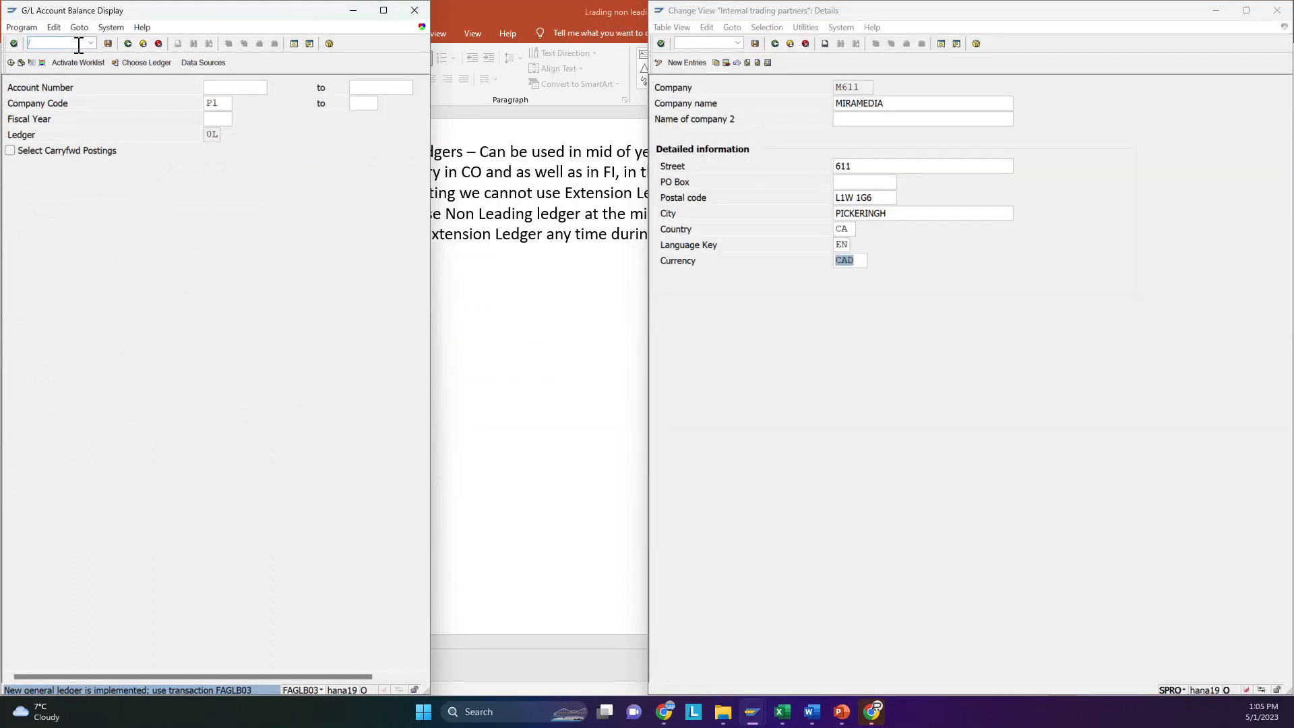
{"action": "type", "text": "/OFS10N"}
{"action": "key", "text": "Return"}
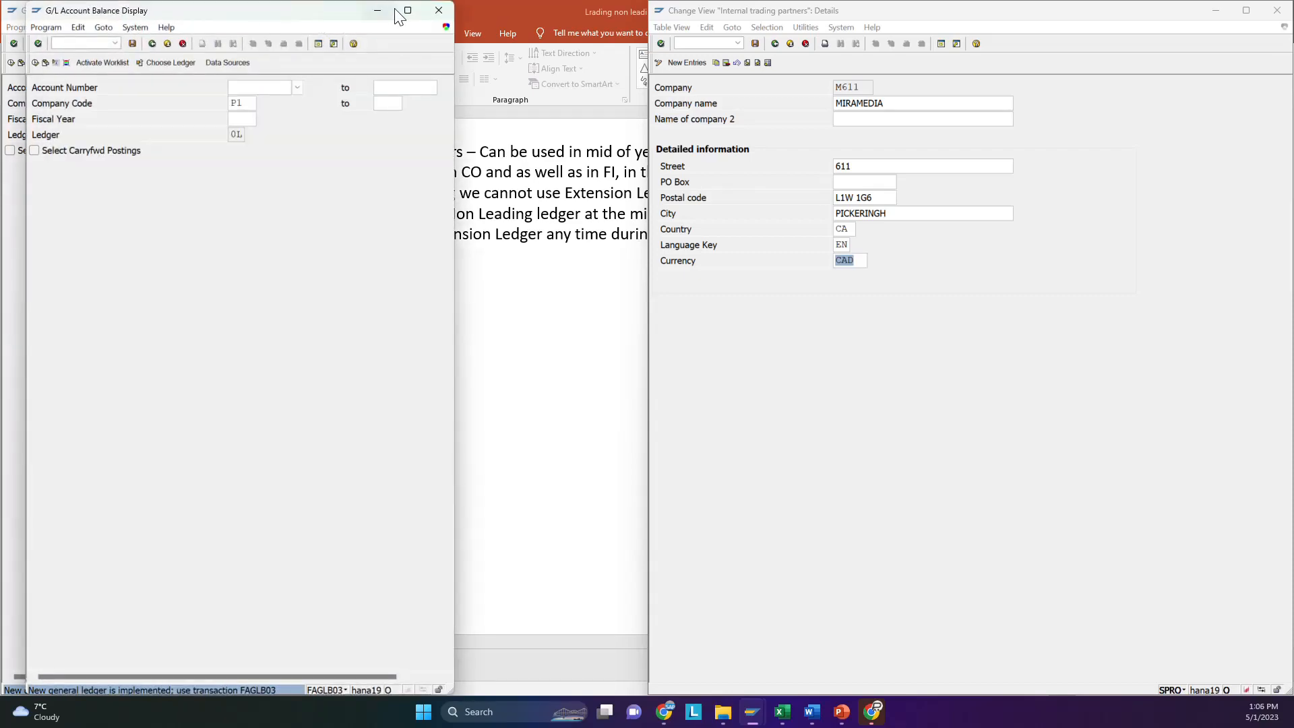
{"action": "mouse_move", "coordinate": [408, 13]}
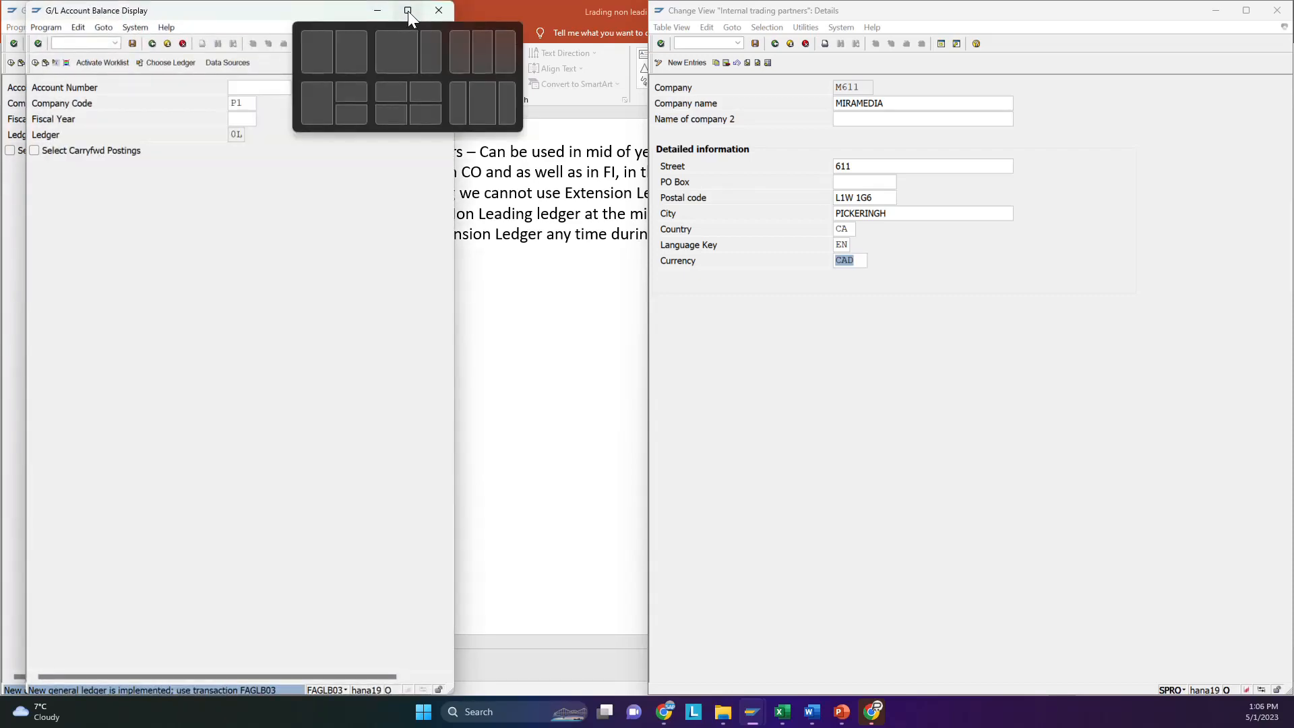
{"action": "left_click", "coordinate": [479, 56]}
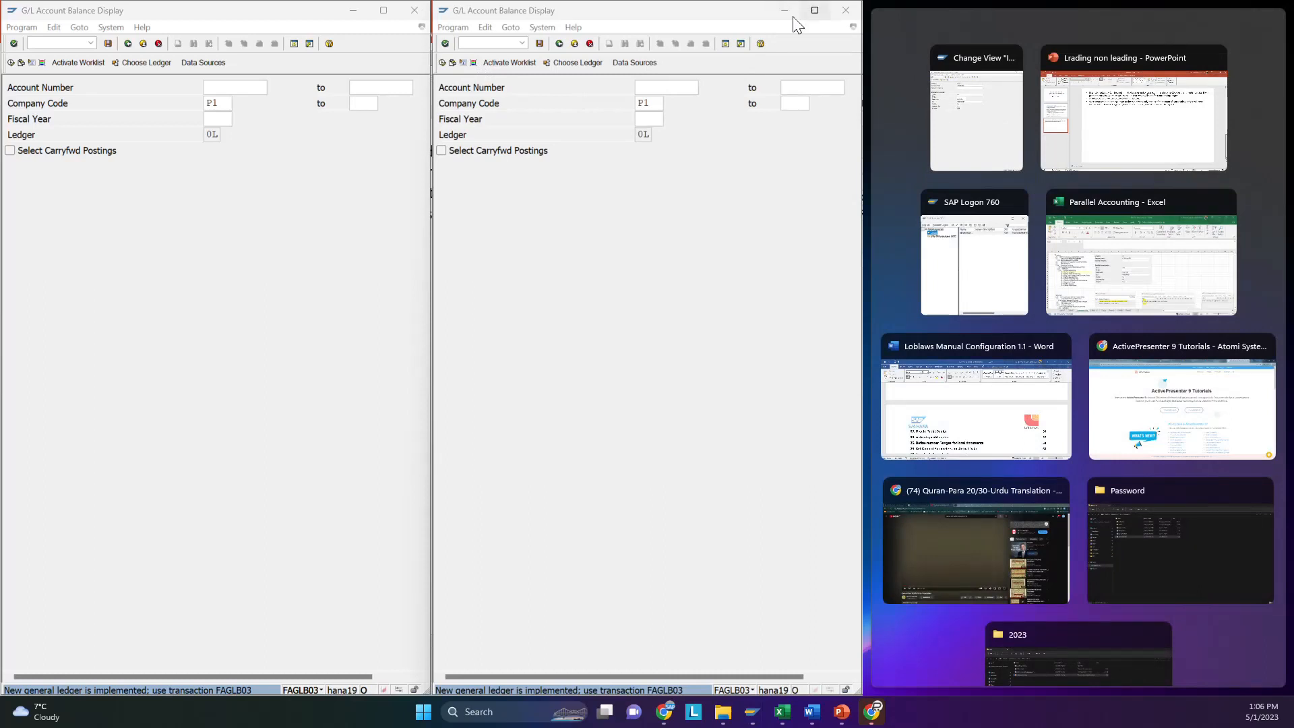
Open a third balance display session with FS10N and snap it into the last column of the three-column layout
{"action": "left_click", "coordinate": [501, 44]}
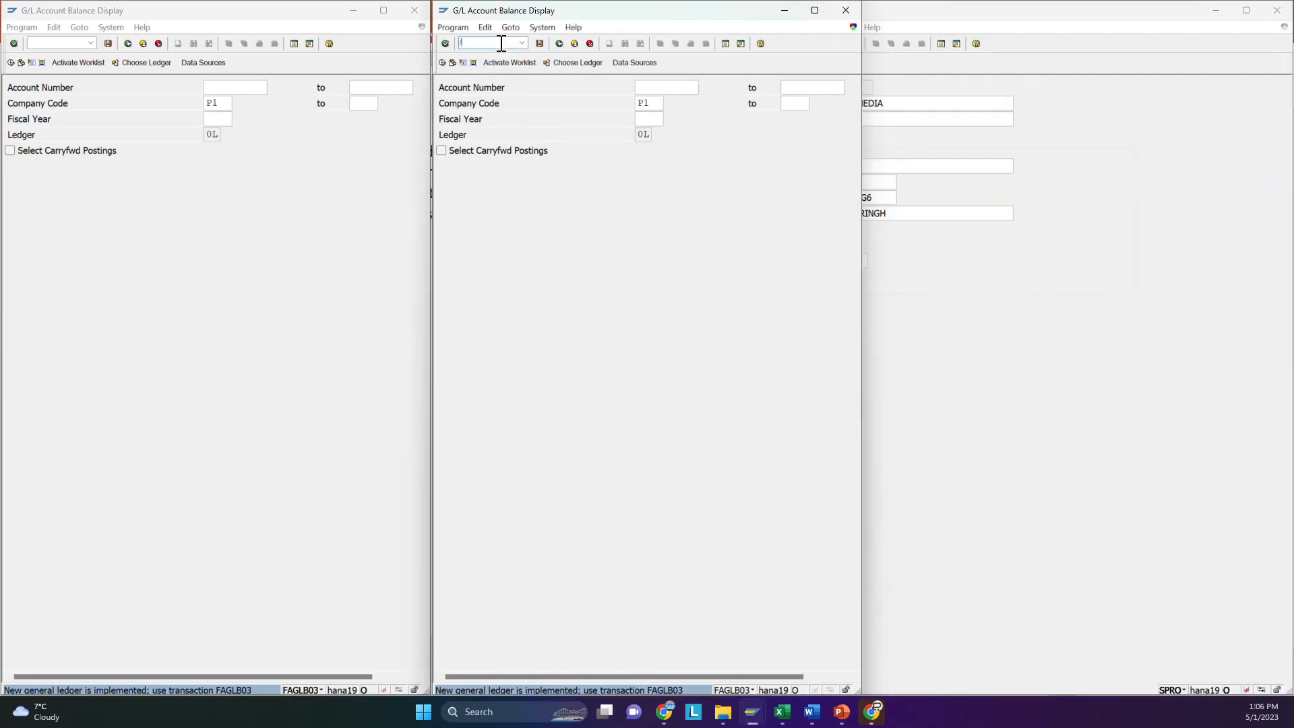
{"action": "type", "text": "/OFS10N"}
{"action": "key", "text": "Return"}
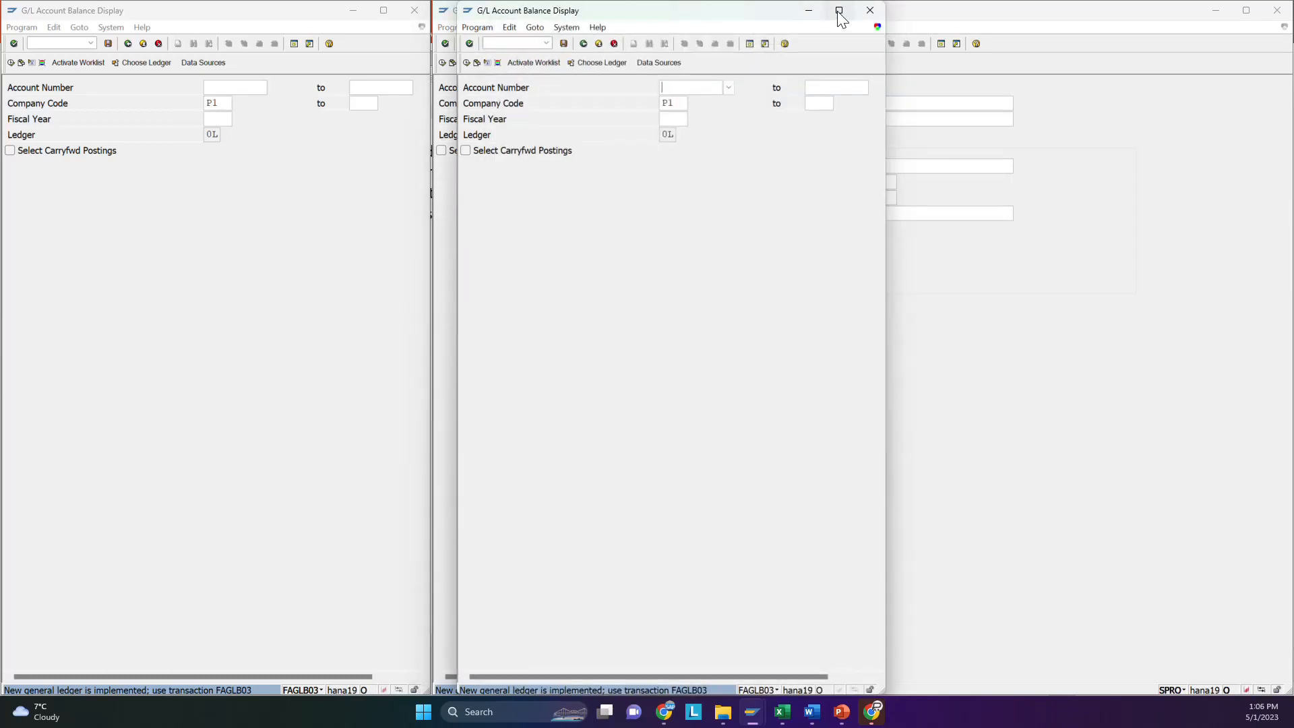
{"action": "mouse_move", "coordinate": [840, 17]}
{"action": "left_click", "coordinate": [939, 54]}
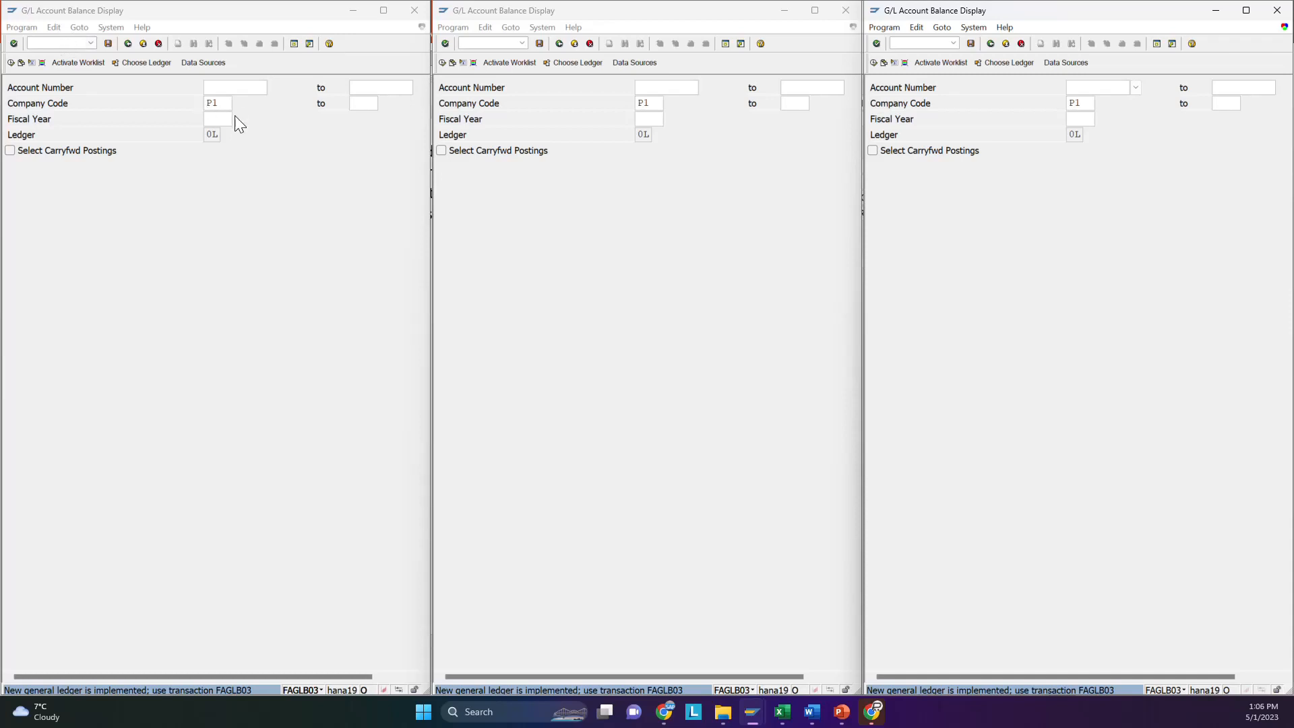
In the first session, display the fiscal year 2023 balances of G/L account 432000 for company code P1 in ledger 0L
{"action": "left_click", "coordinate": [237, 86]}
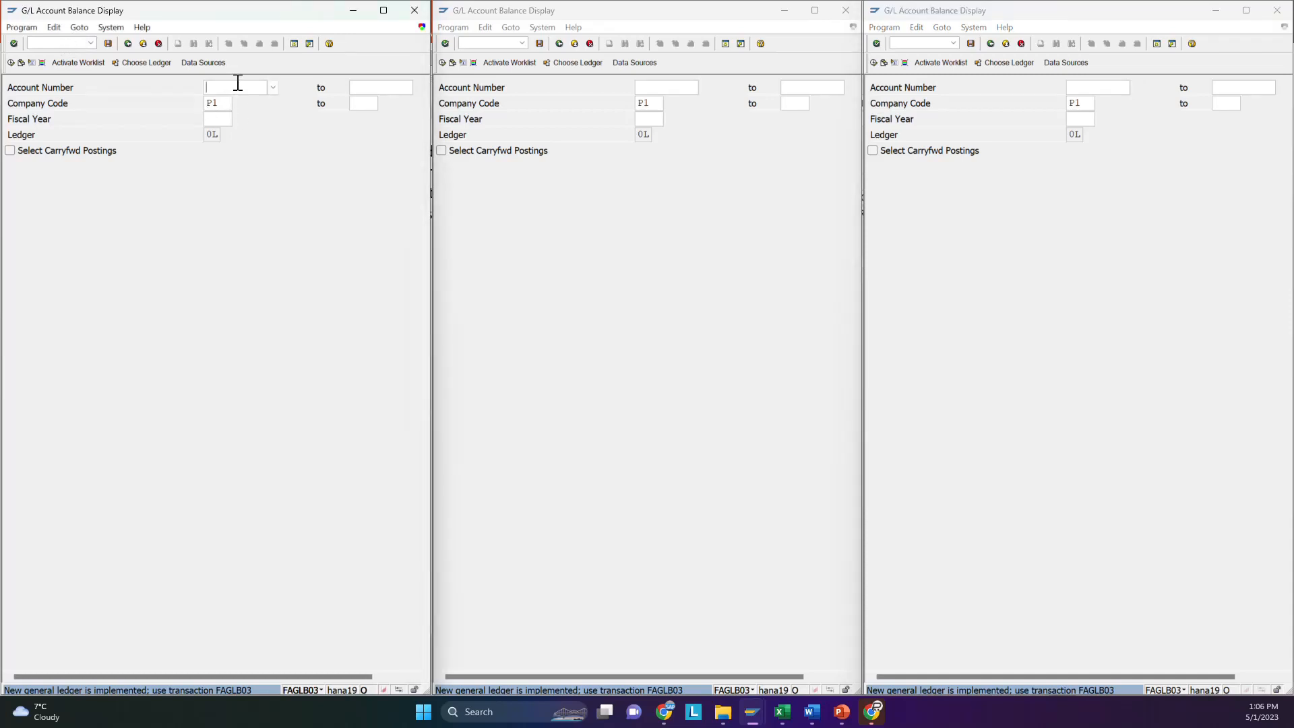
{"action": "type", "text": "43200"}
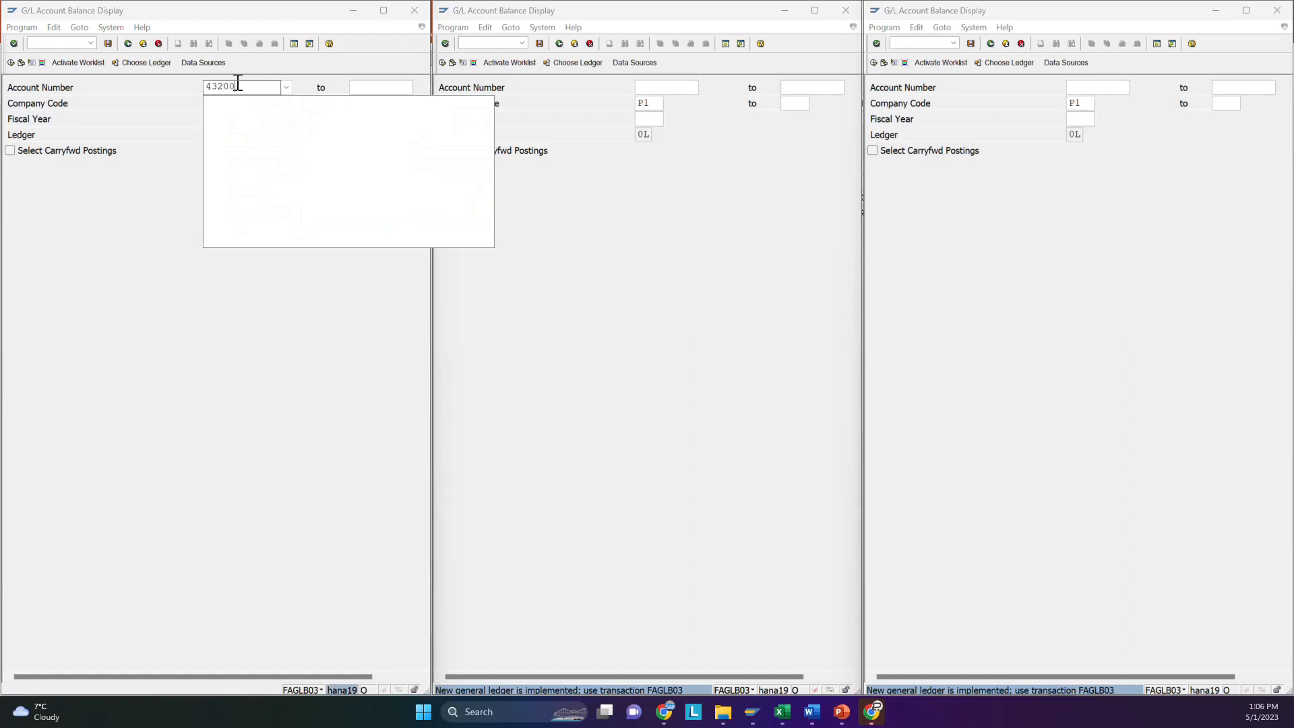
{"action": "type", "text": "0"}
{"action": "key", "text": "Tab"}
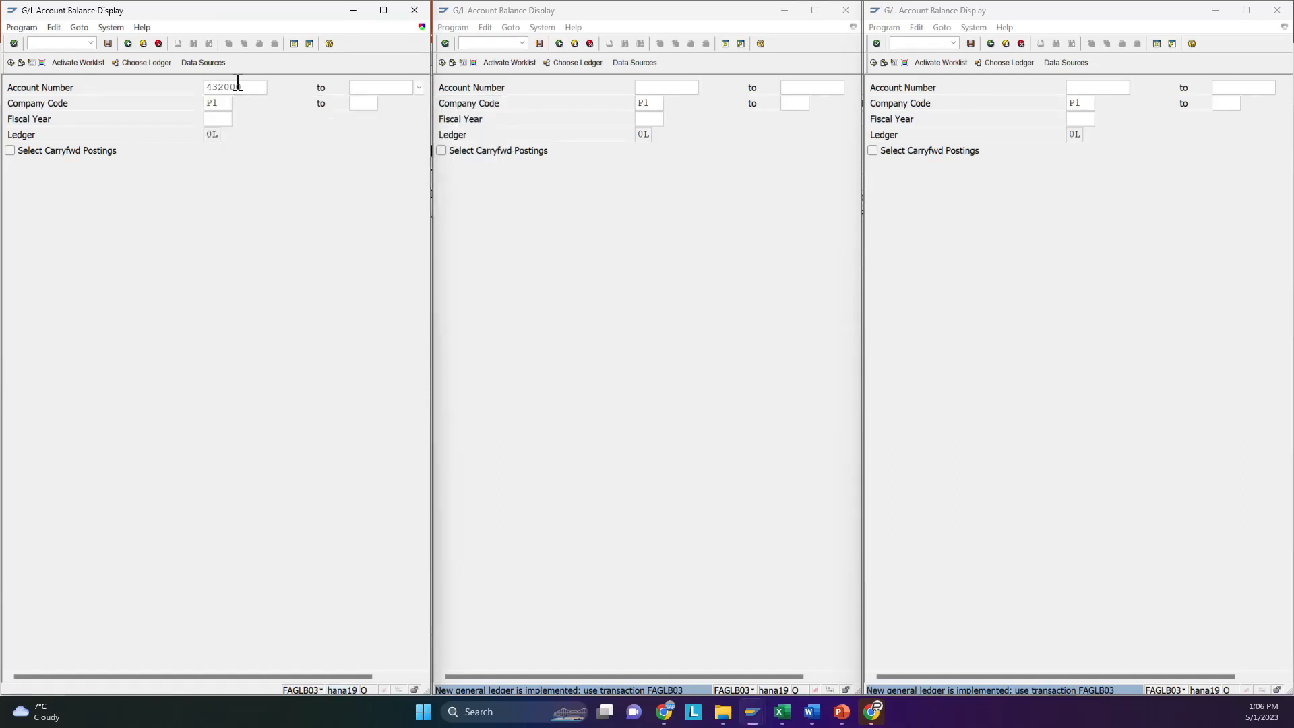
{"action": "key", "text": "Tab"}
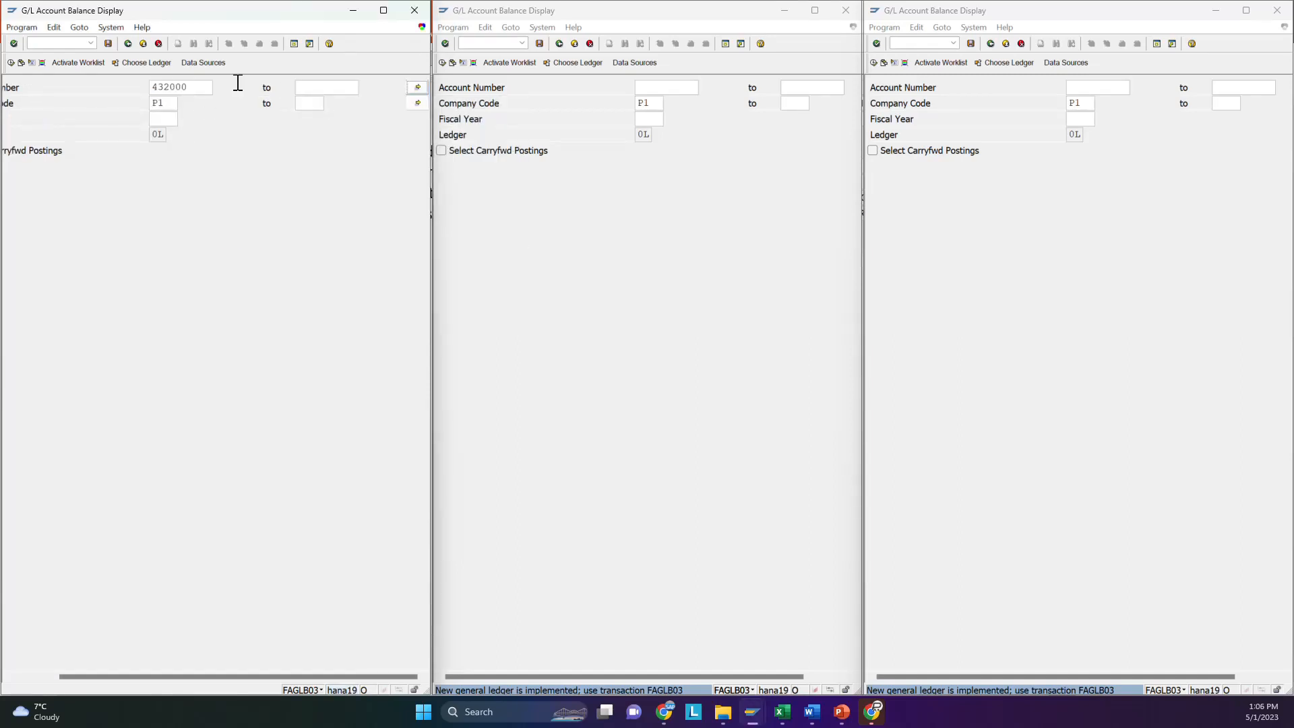
{"action": "key", "text": "Tab"}
{"action": "left_click_drag", "start_coordinate": [295, 676], "coordinate": [250, 674]}
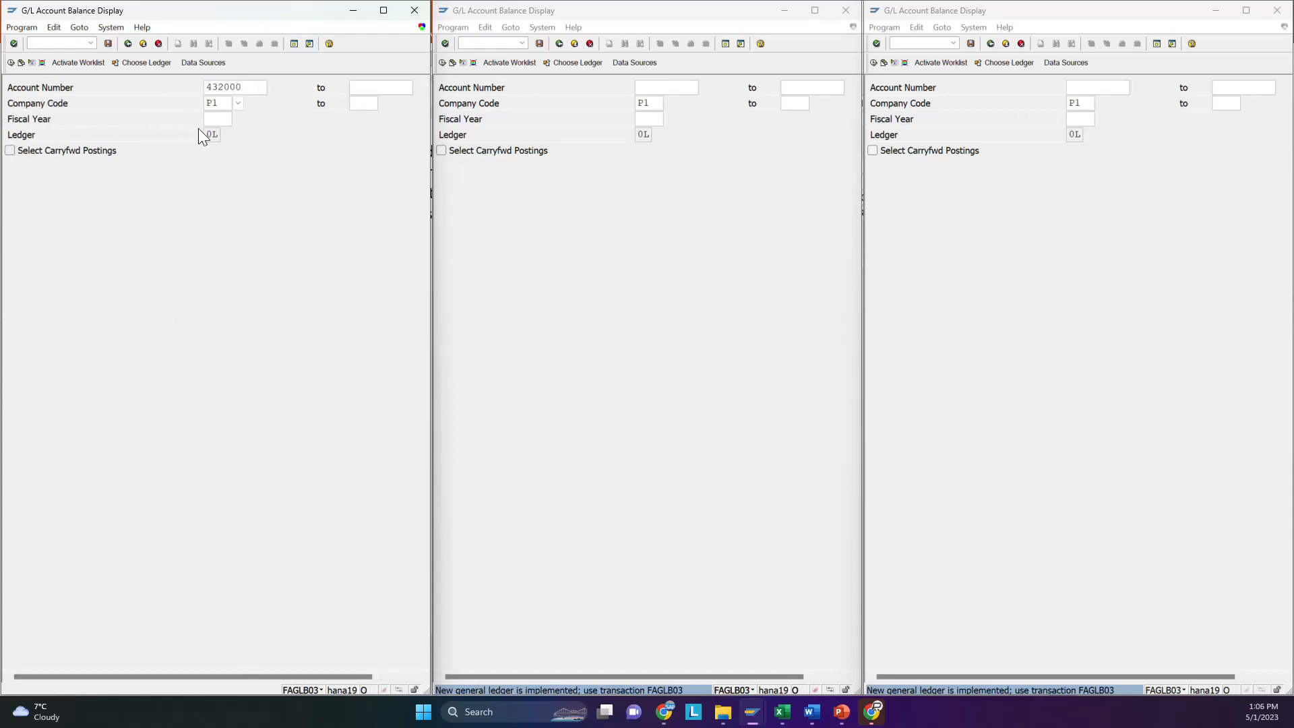
{"action": "left_click", "coordinate": [211, 123]}
{"action": "type", "text": "2023"}
{"action": "left_click", "coordinate": [11, 63]}
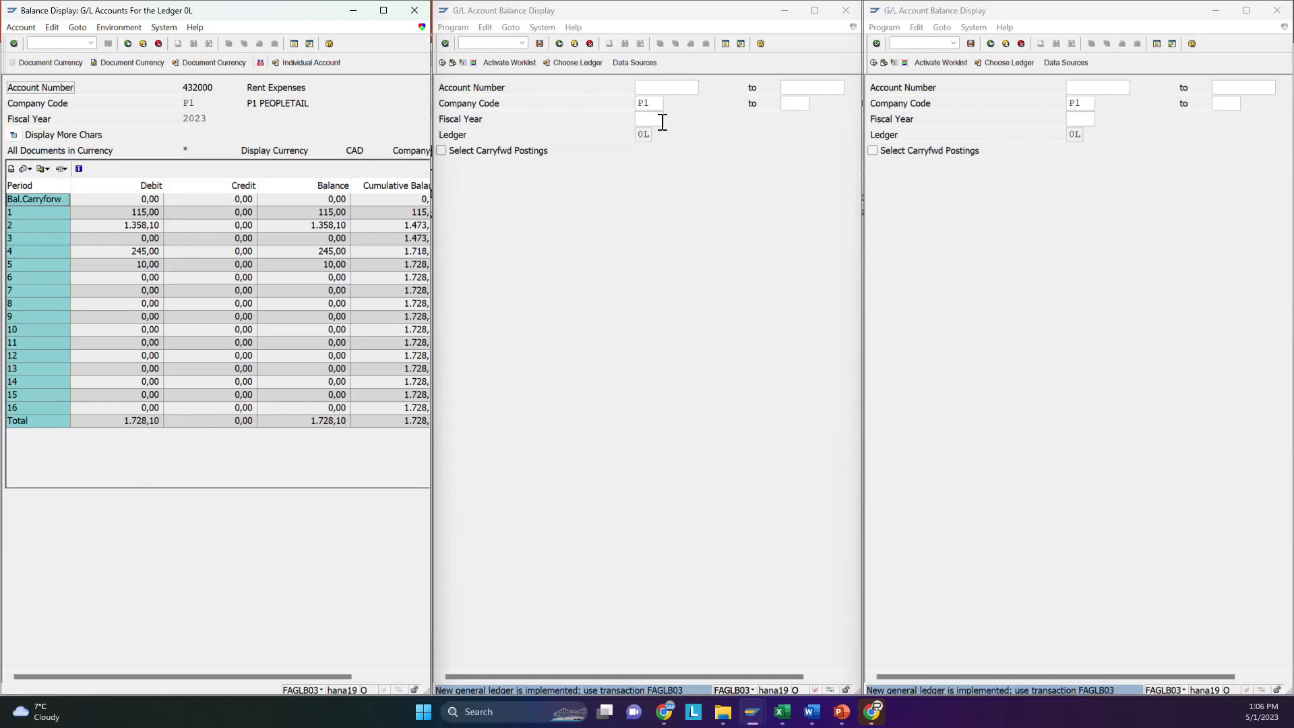
In the second session's balance selection, enter G/L account 432000 and fiscal year 2023
{"action": "left_click", "coordinate": [671, 93]}
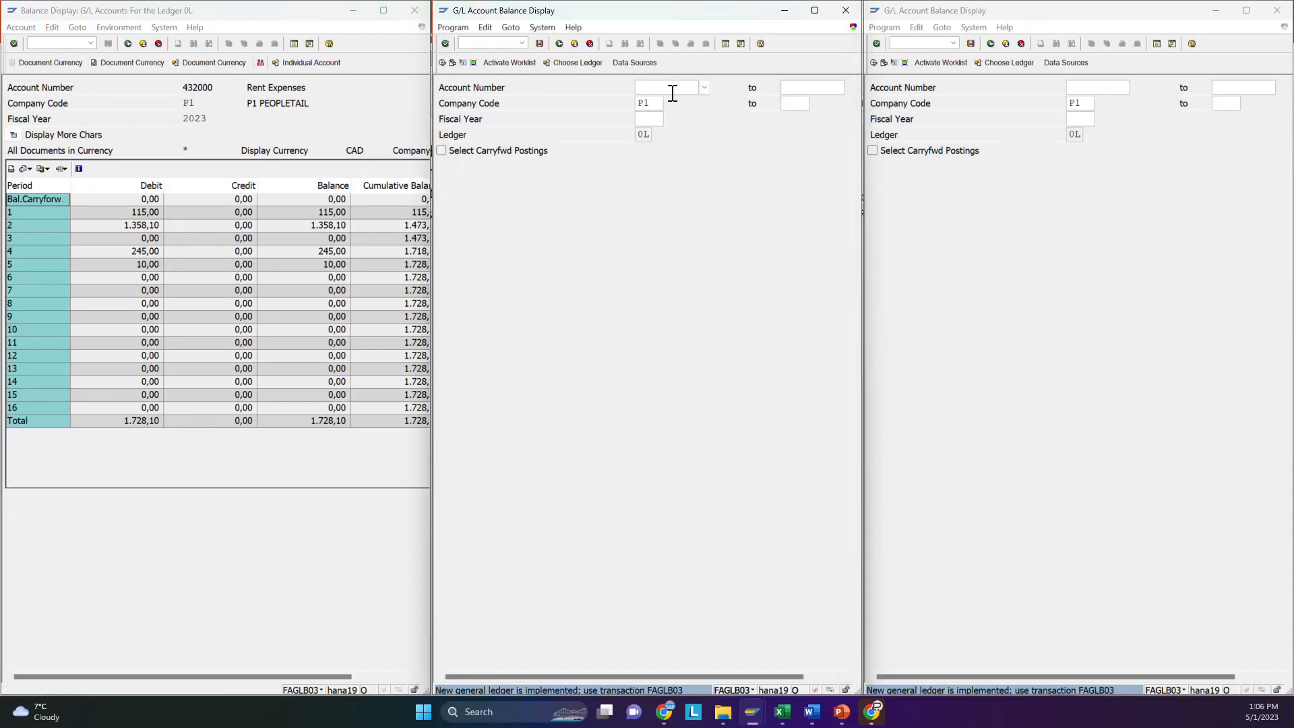
{"action": "type", "text": "432000"}
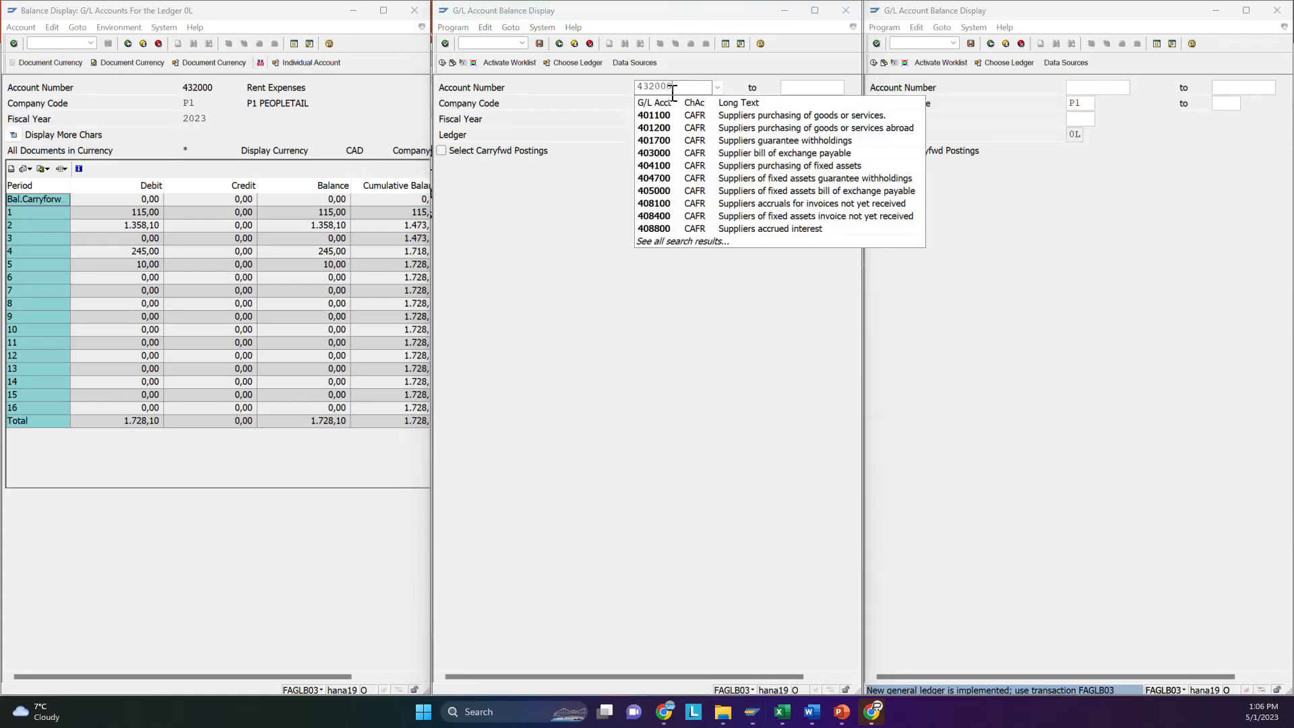
{"action": "key", "text": "Tab"}
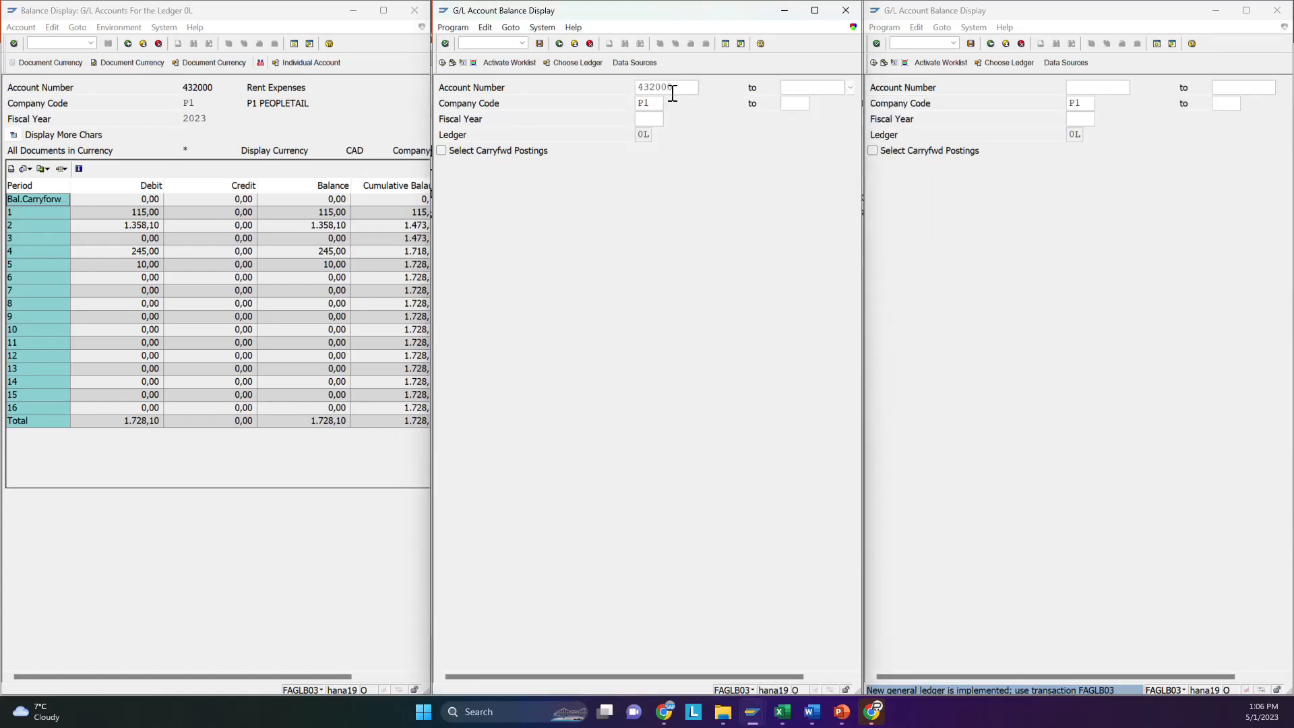
{"action": "type", "text": "2023"}
{"action": "key", "text": "Tab"}
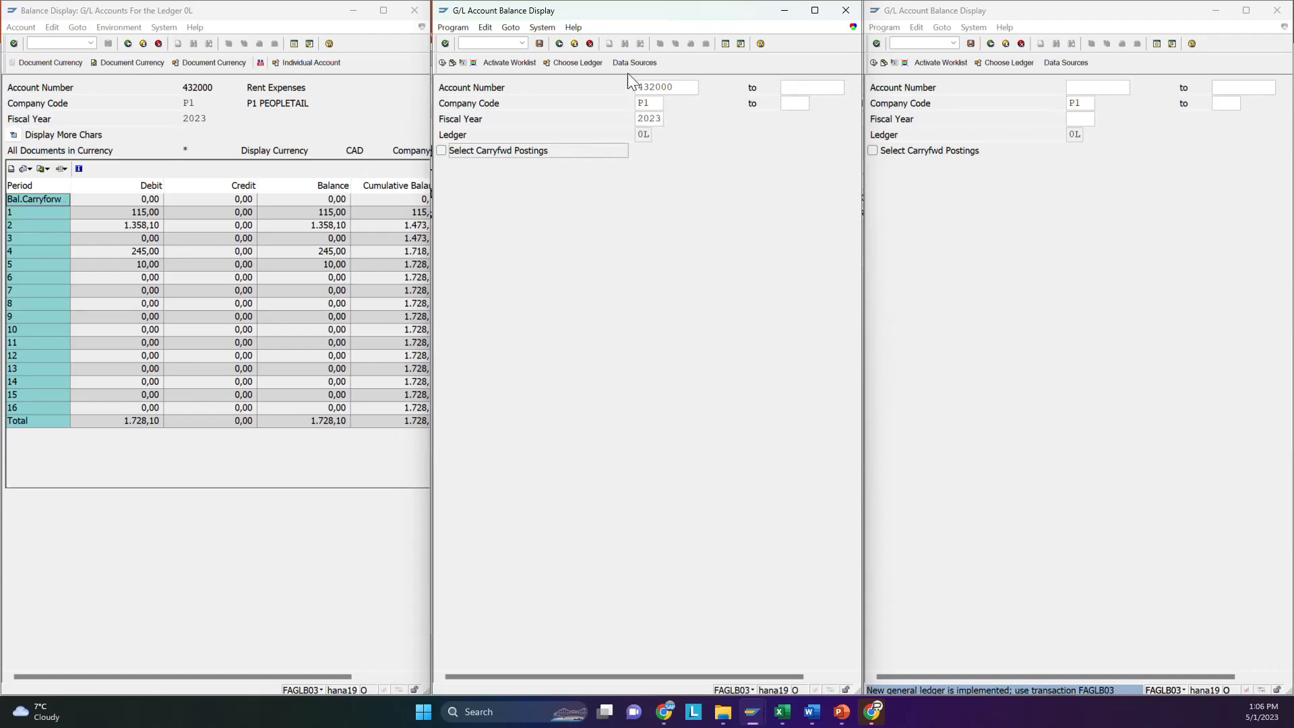
Set the second session's ledger to P4 and run the account balance display for company code P1
{"action": "left_click", "coordinate": [574, 62]}
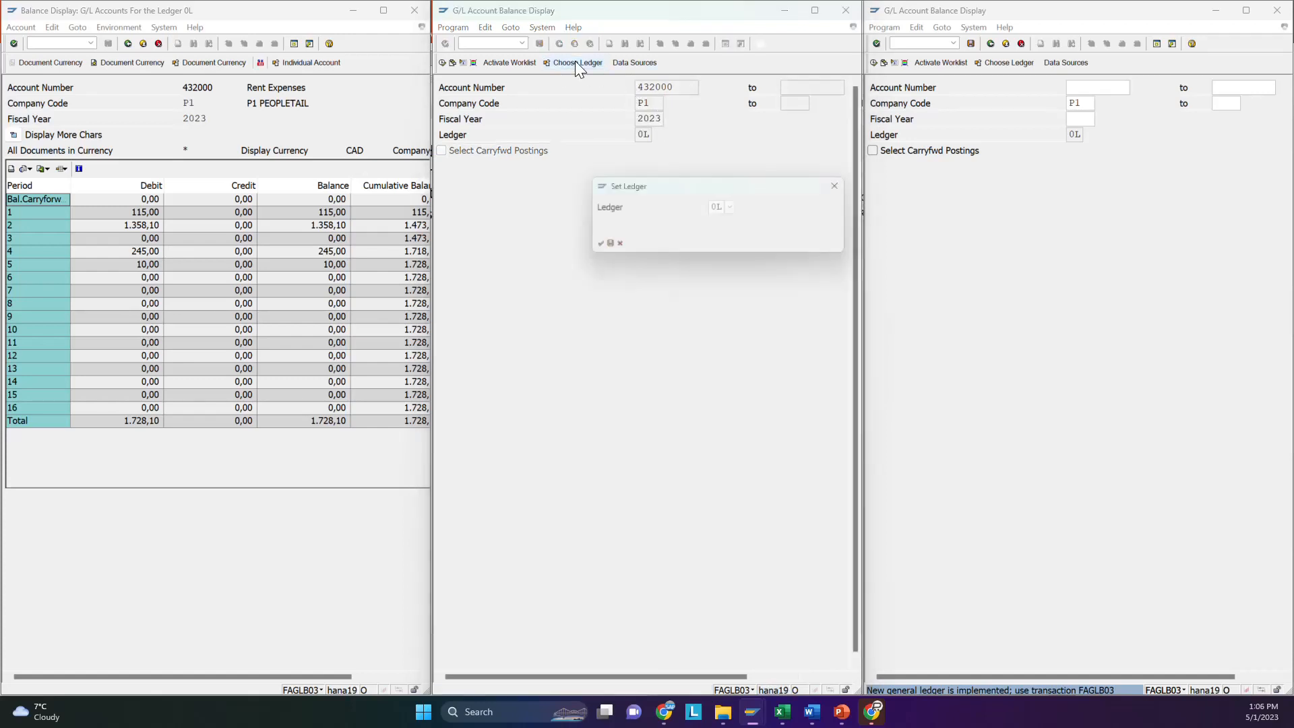
{"action": "left_click", "coordinate": [728, 206]}
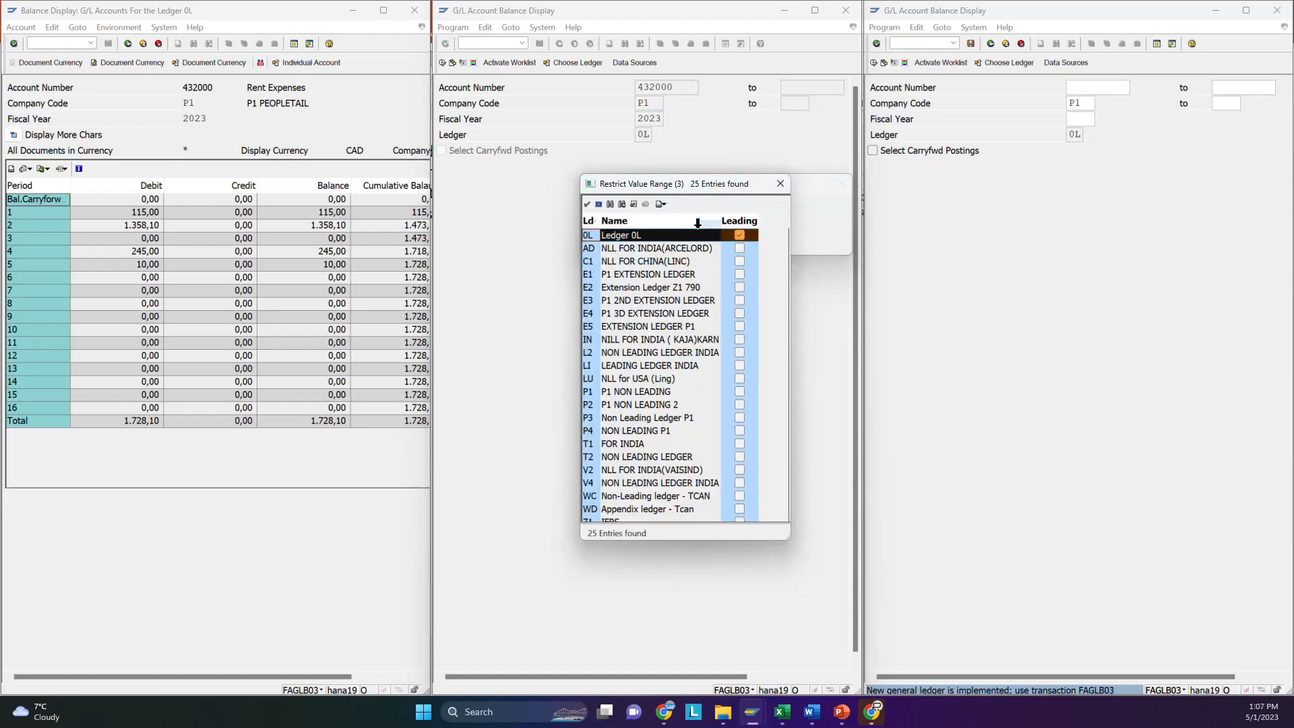
{"action": "left_click", "coordinate": [619, 433]}
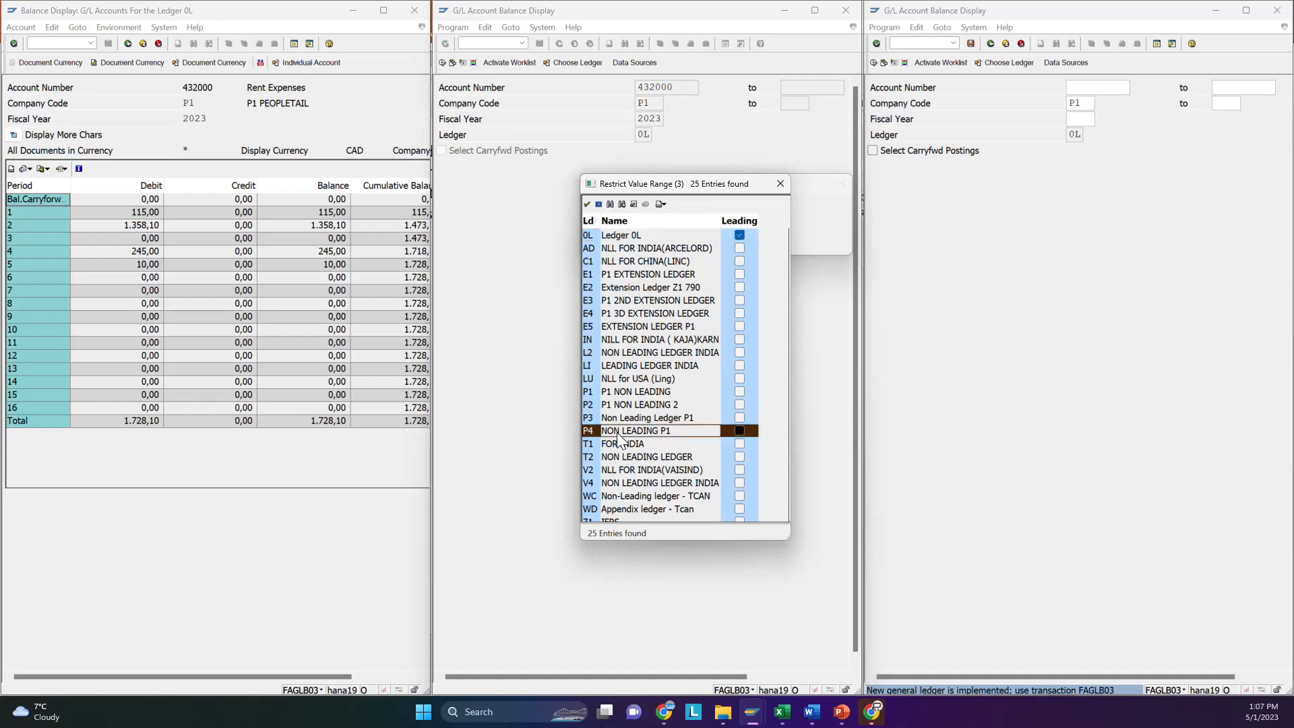
{"action": "left_click", "coordinate": [586, 203]}
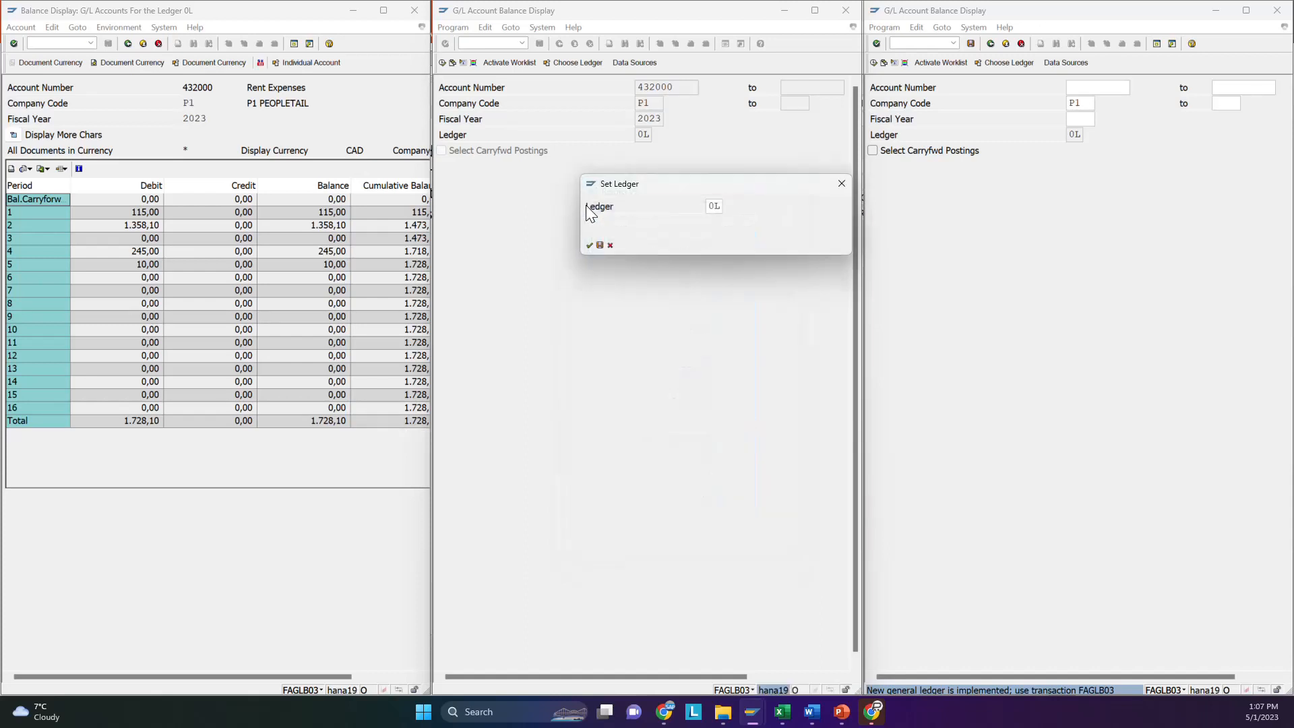
{"action": "left_click", "coordinate": [588, 245]}
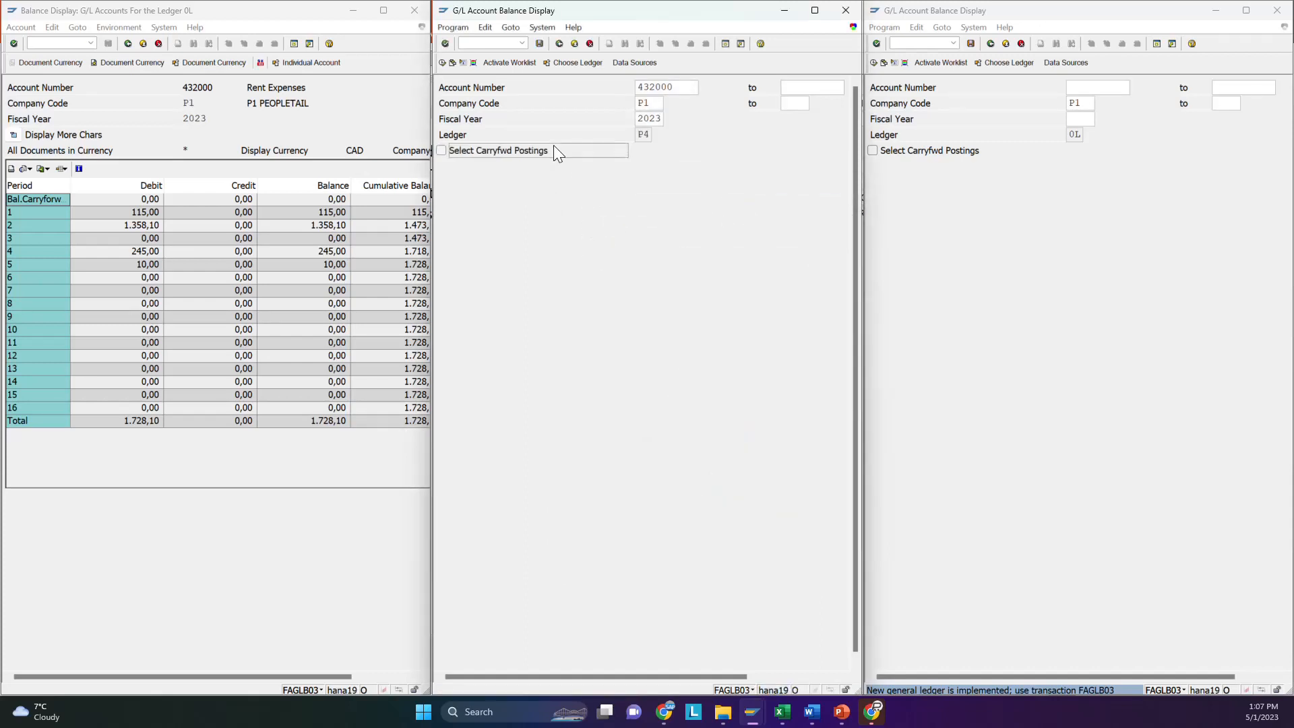
{"action": "left_click", "coordinate": [442, 62]}
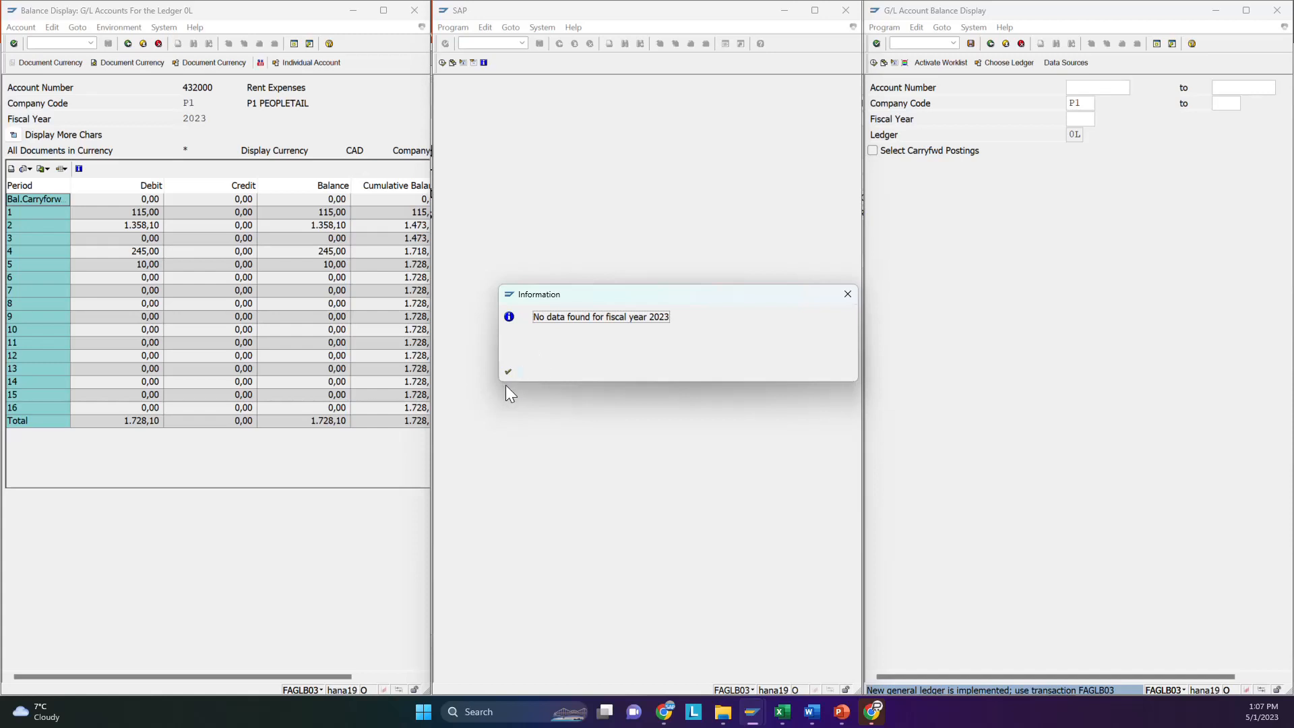
{"action": "left_click", "coordinate": [508, 372]}
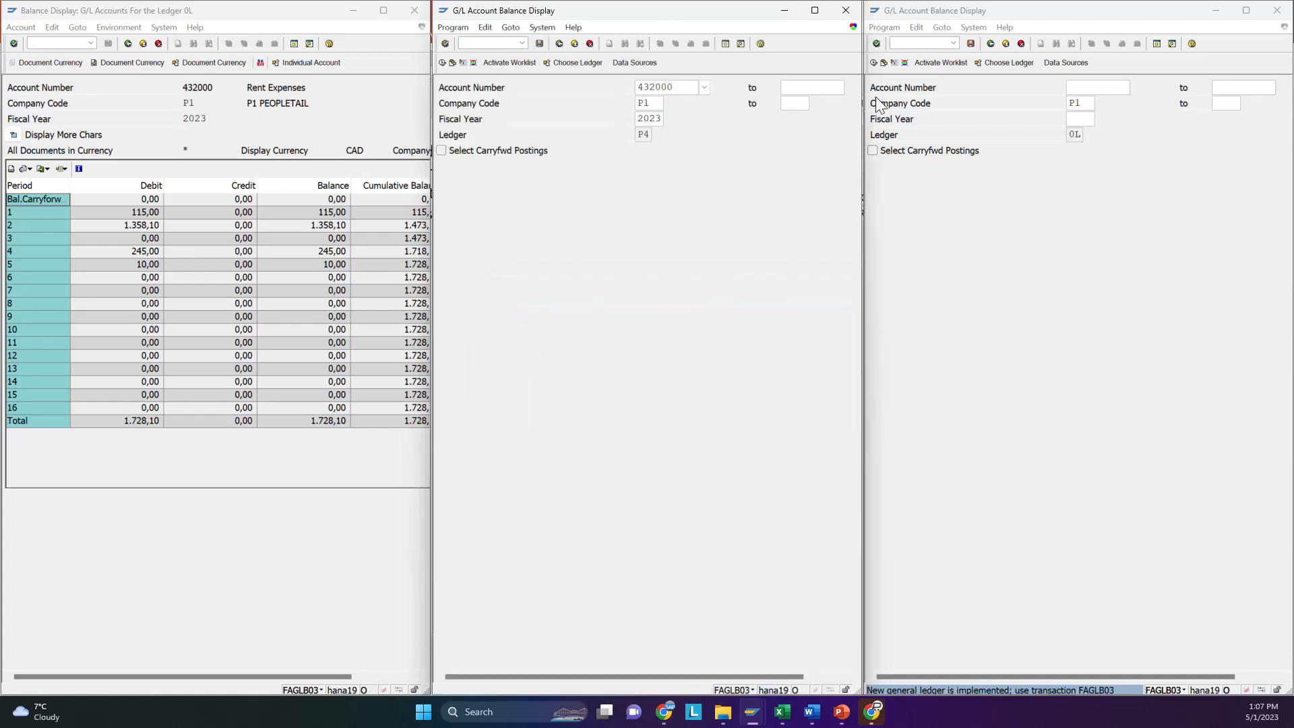
In the third session's balance selection, enter G/L account 432000 and fiscal year 2023
{"action": "left_click", "coordinate": [1104, 87]}
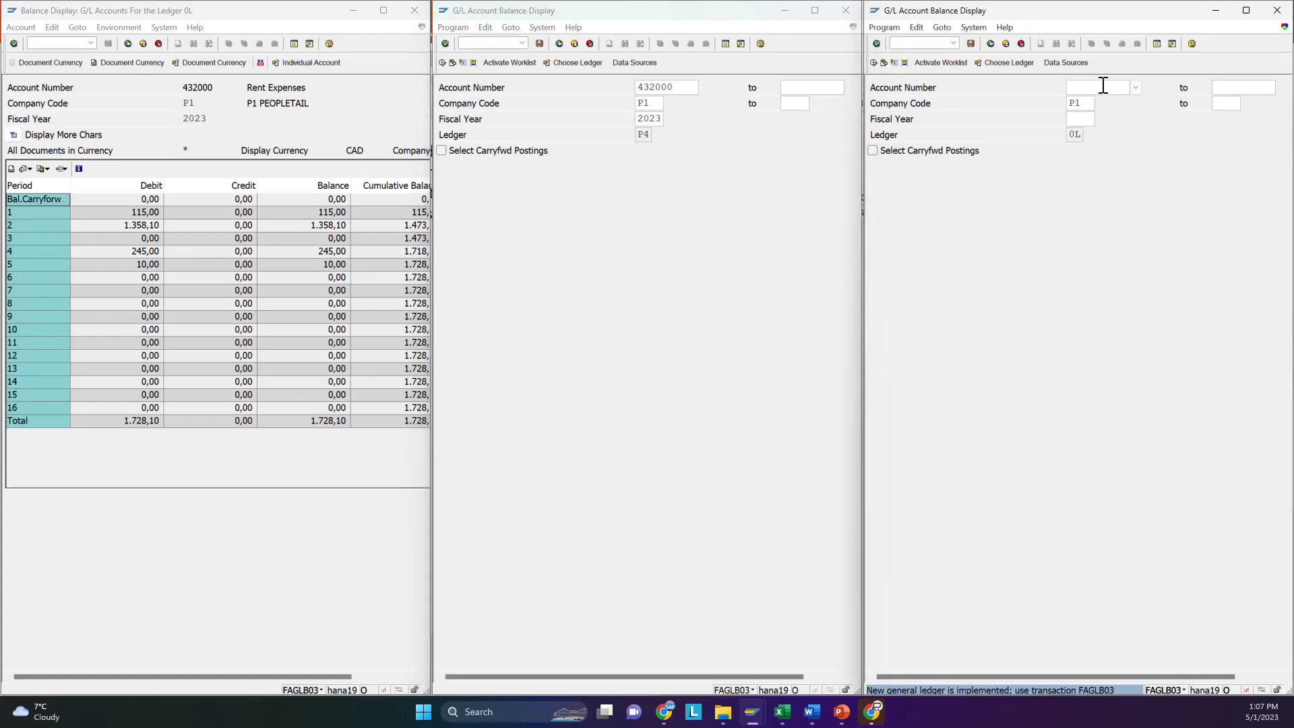
{"action": "type", "text": "43"}
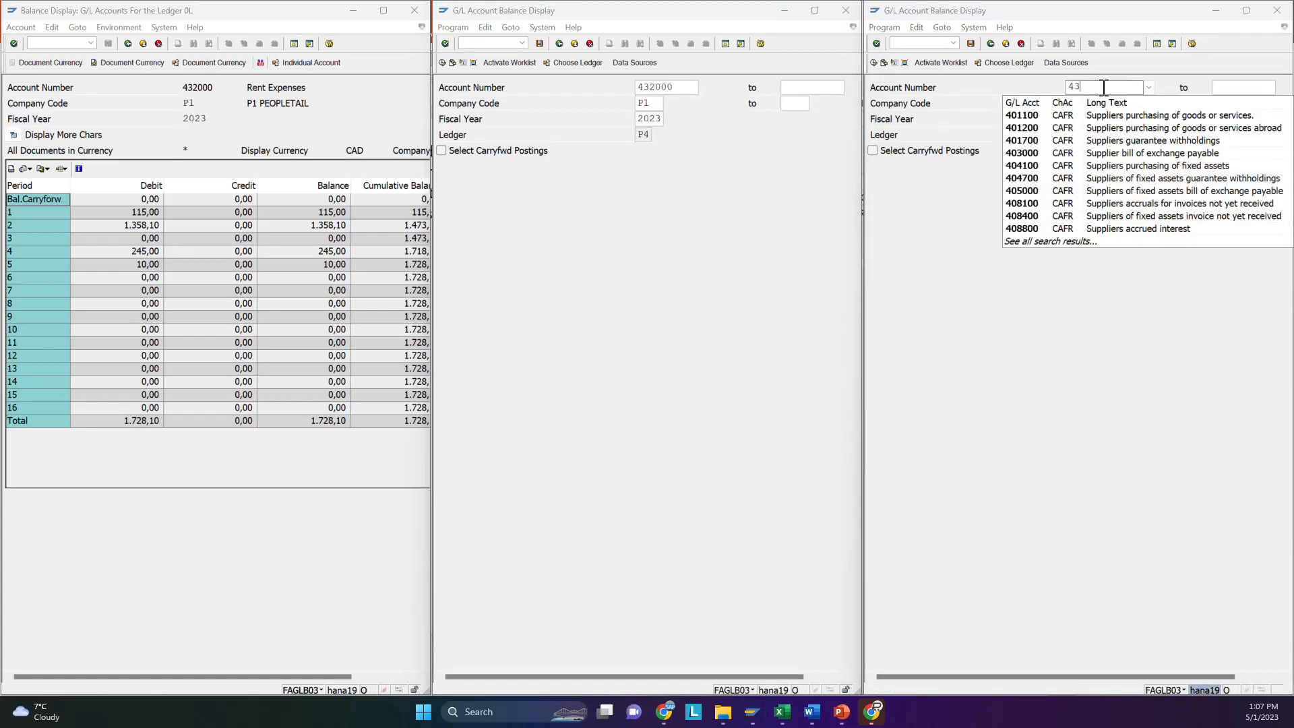
{"action": "type", "text": "2000"}
{"action": "key", "text": "Return"}
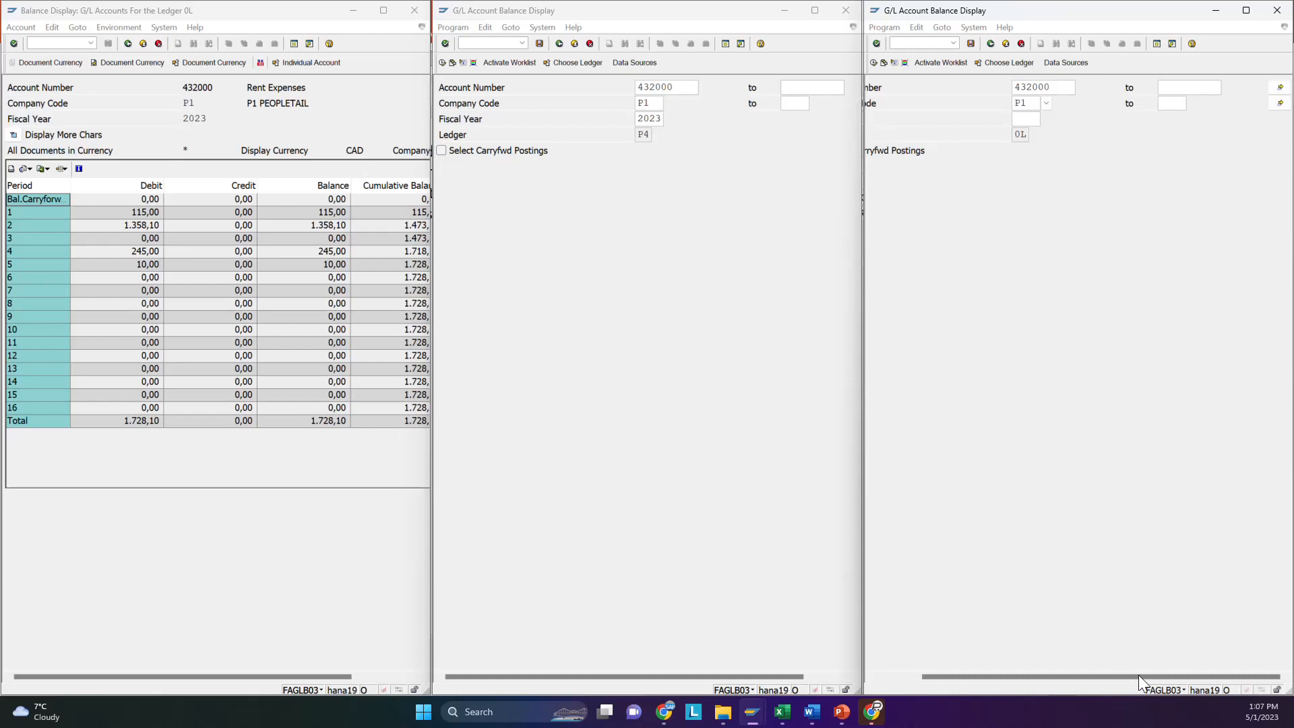
{"action": "left_click_drag", "start_coordinate": [1138, 676], "coordinate": [1009, 690]}
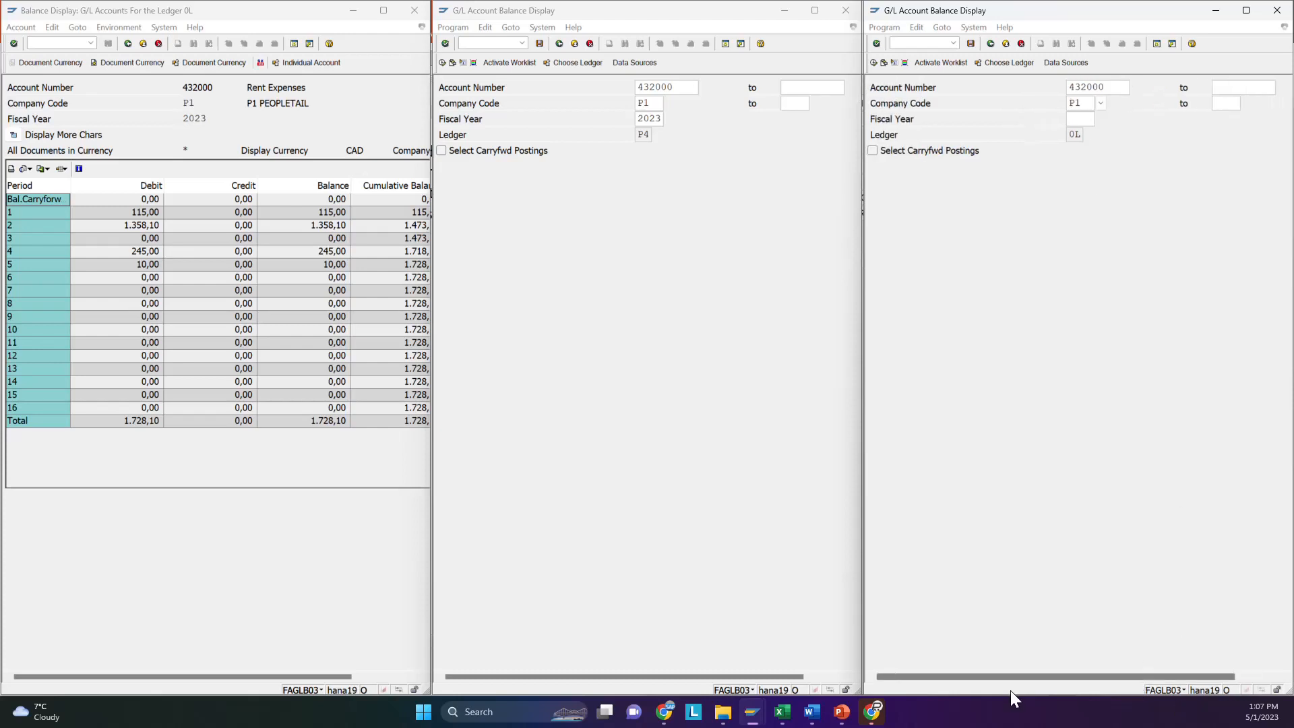
{"action": "left_click", "coordinate": [1080, 119]}
{"action": "type", "text": "2023"}
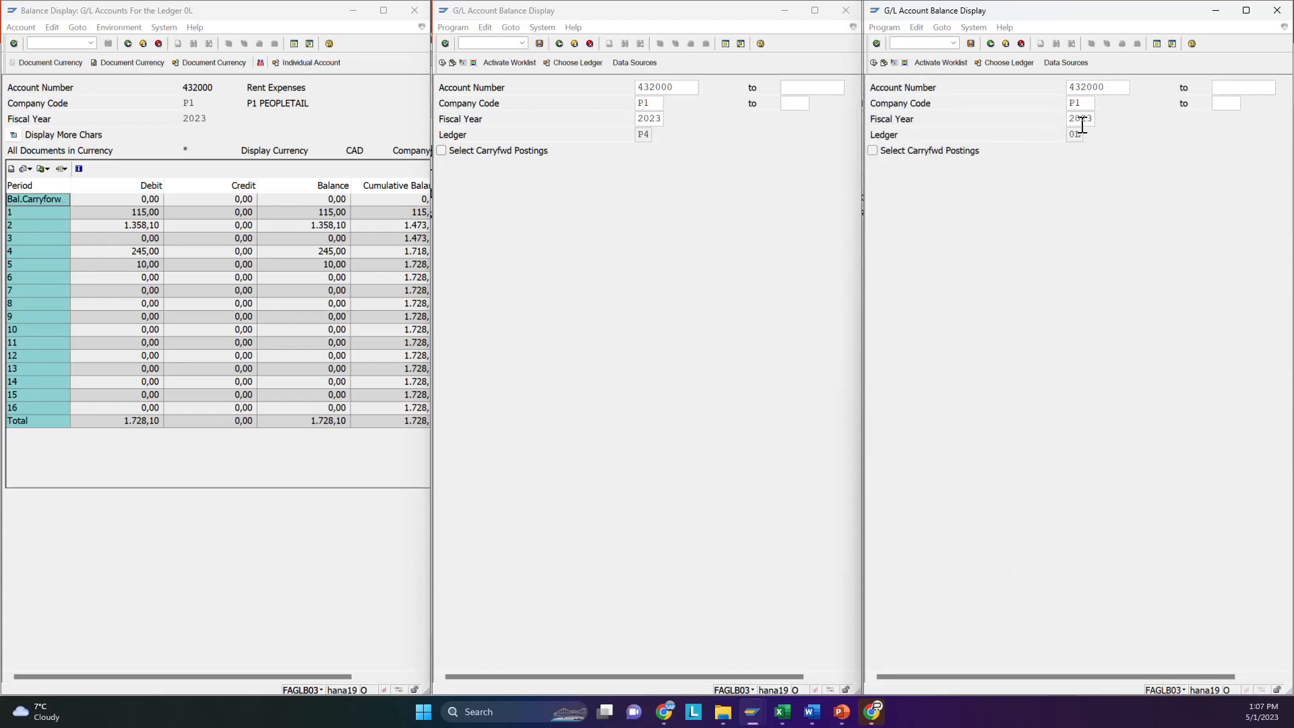
Set the third session's ledger to extension ledger E5 and display the account balances
{"action": "left_click", "coordinate": [1012, 63]}
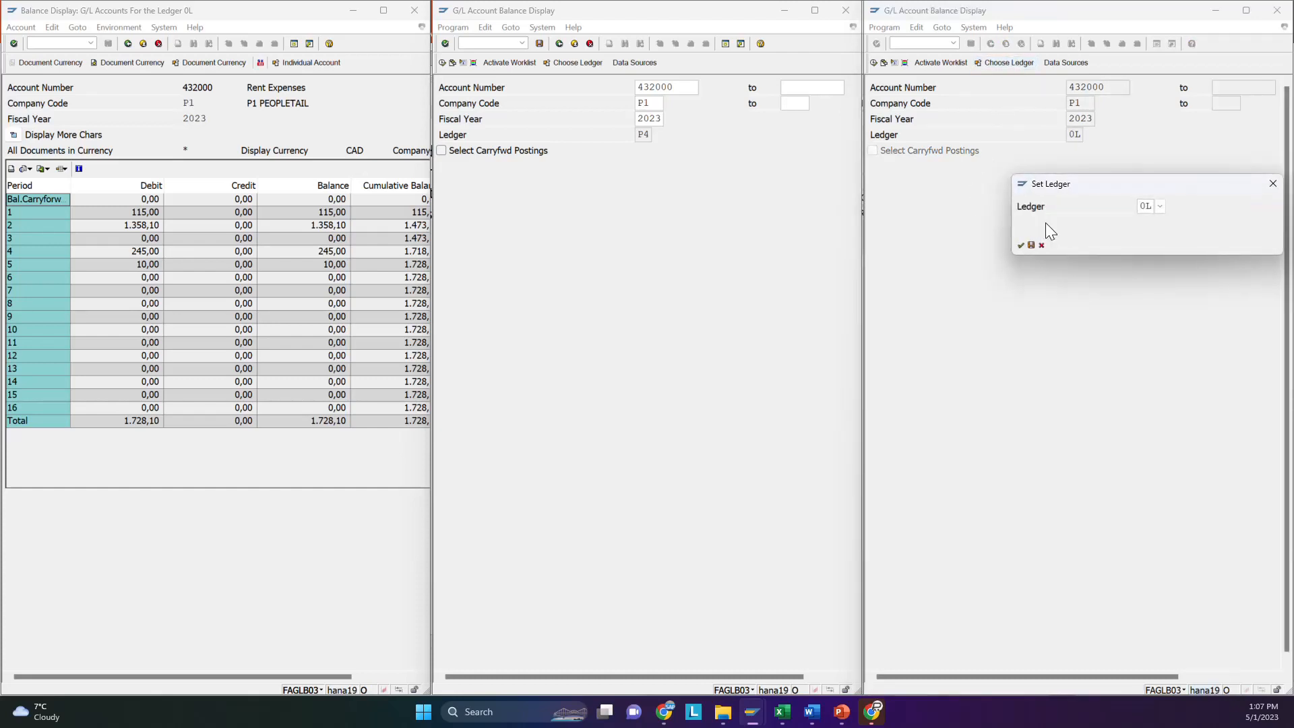
{"action": "left_click", "coordinate": [1159, 208]}
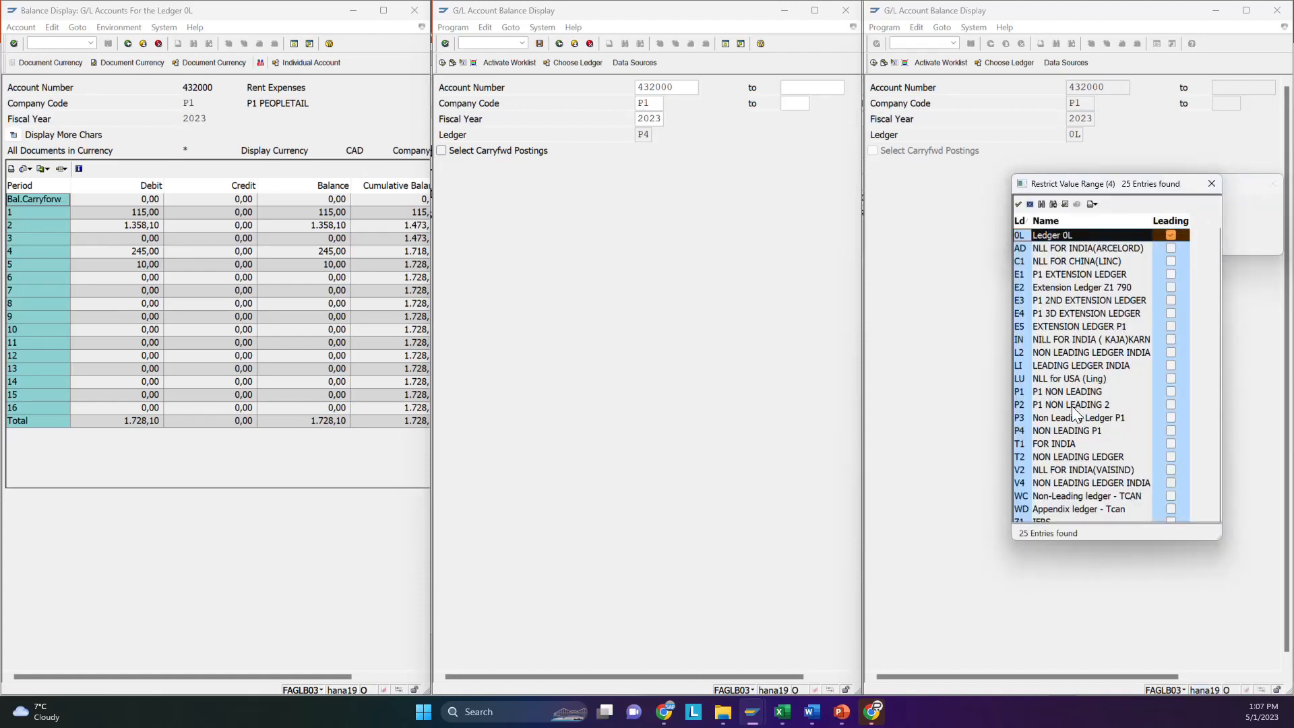
{"action": "left_click", "coordinate": [1046, 327]}
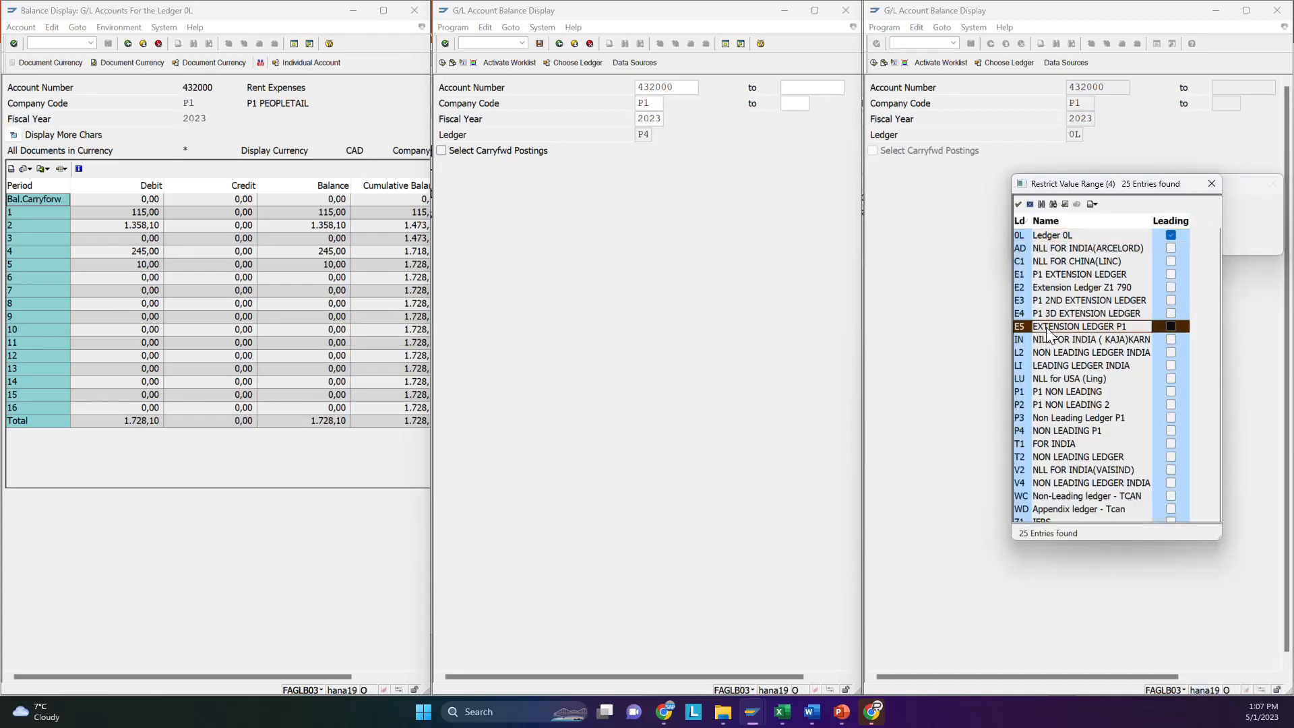
{"action": "left_click", "coordinate": [1018, 204]}
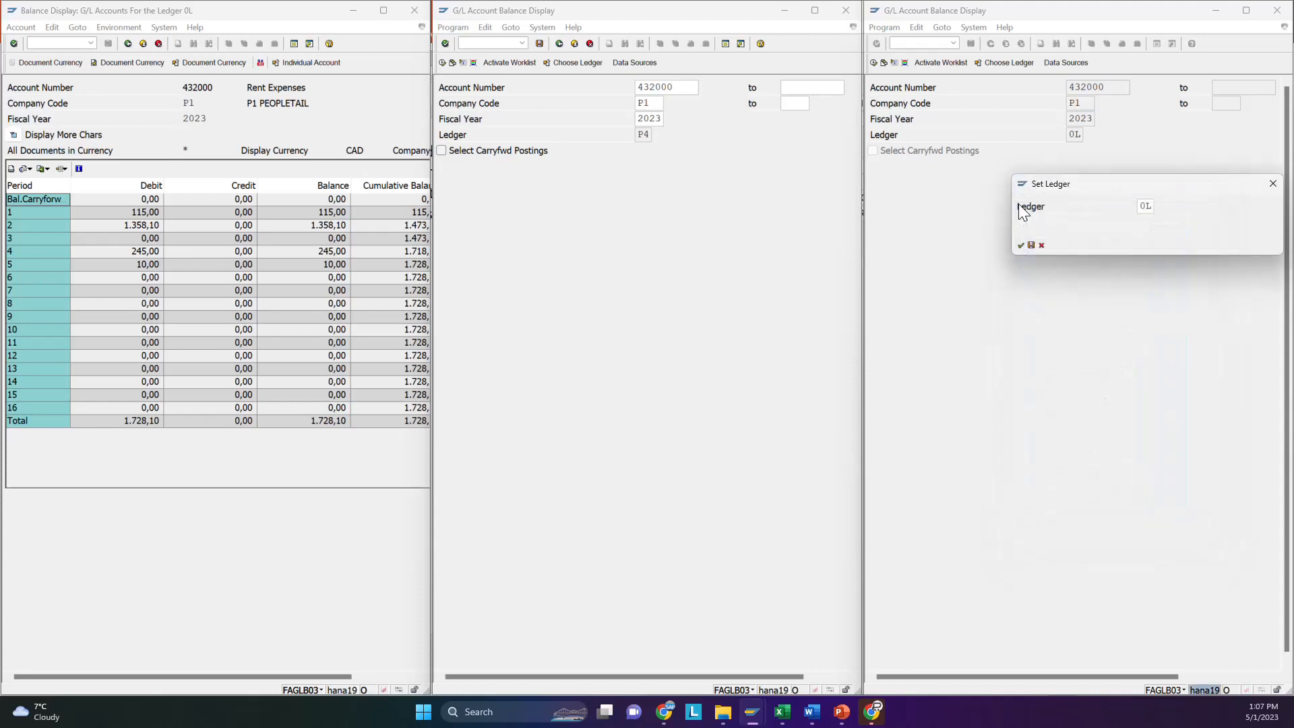
{"action": "left_click", "coordinate": [1018, 246]}
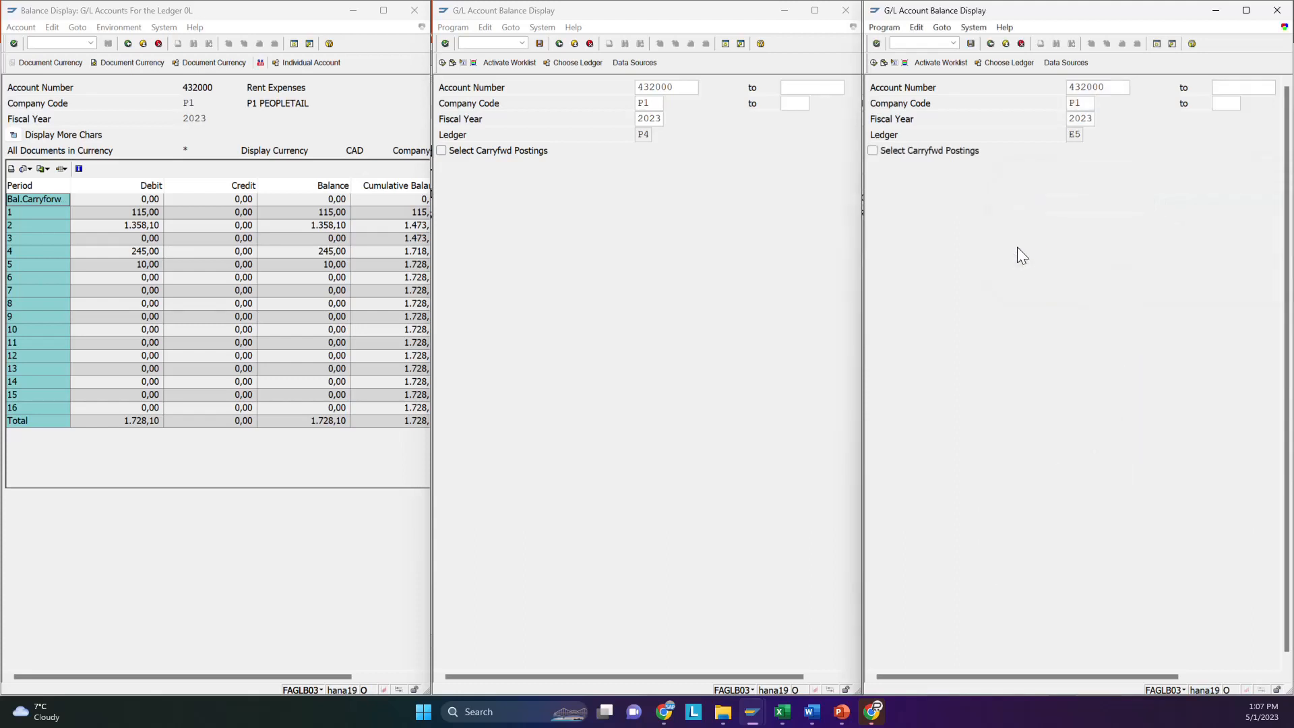
{"action": "left_click", "coordinate": [872, 62]}
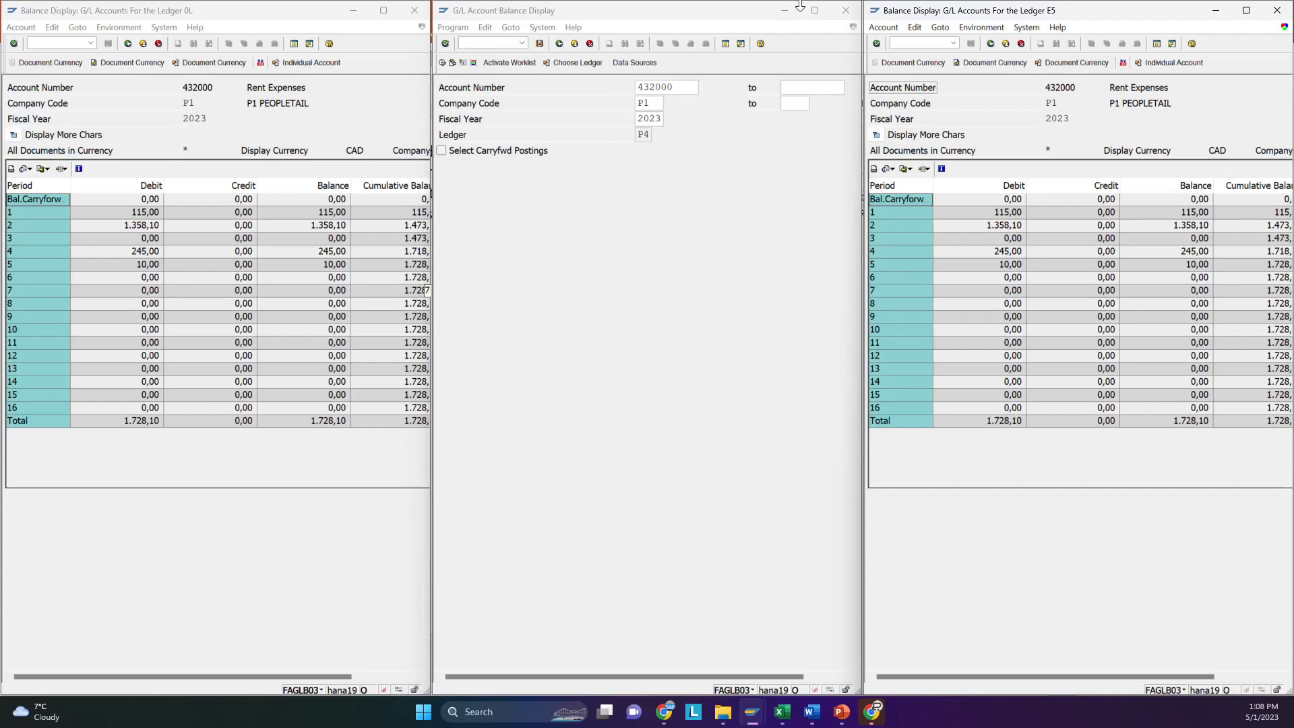
Open the G/L account document entry transaction FB50 in the second session
{"action": "mouse_move", "coordinate": [816, 11]}
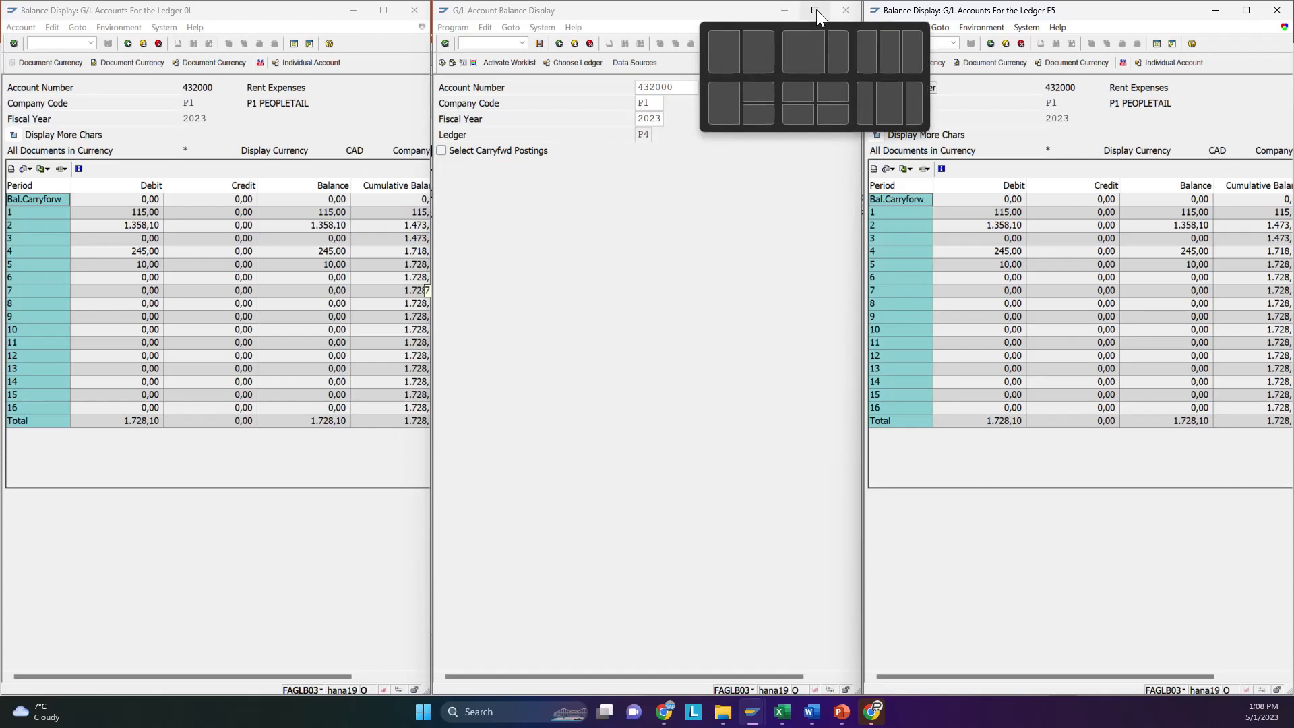
{"action": "left_click", "coordinate": [493, 45]}
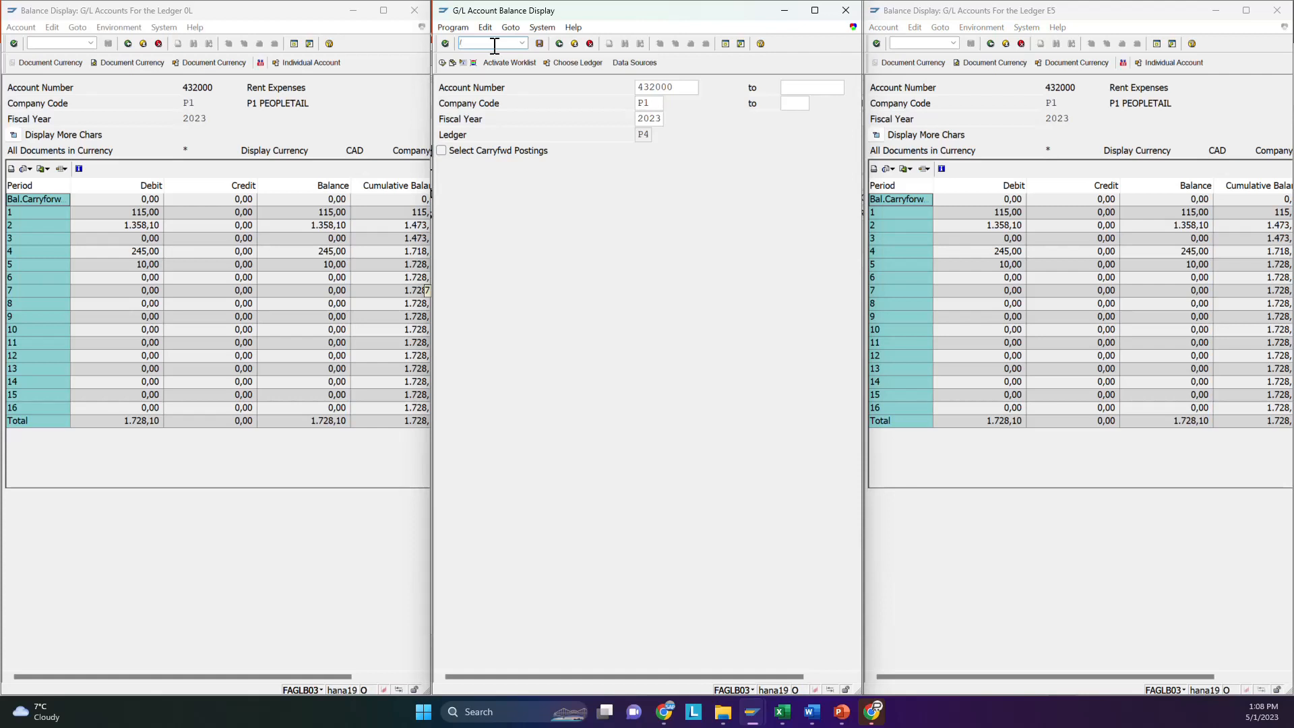
{"action": "type", "text": "/NFB50"}
{"action": "key", "text": "Return"}
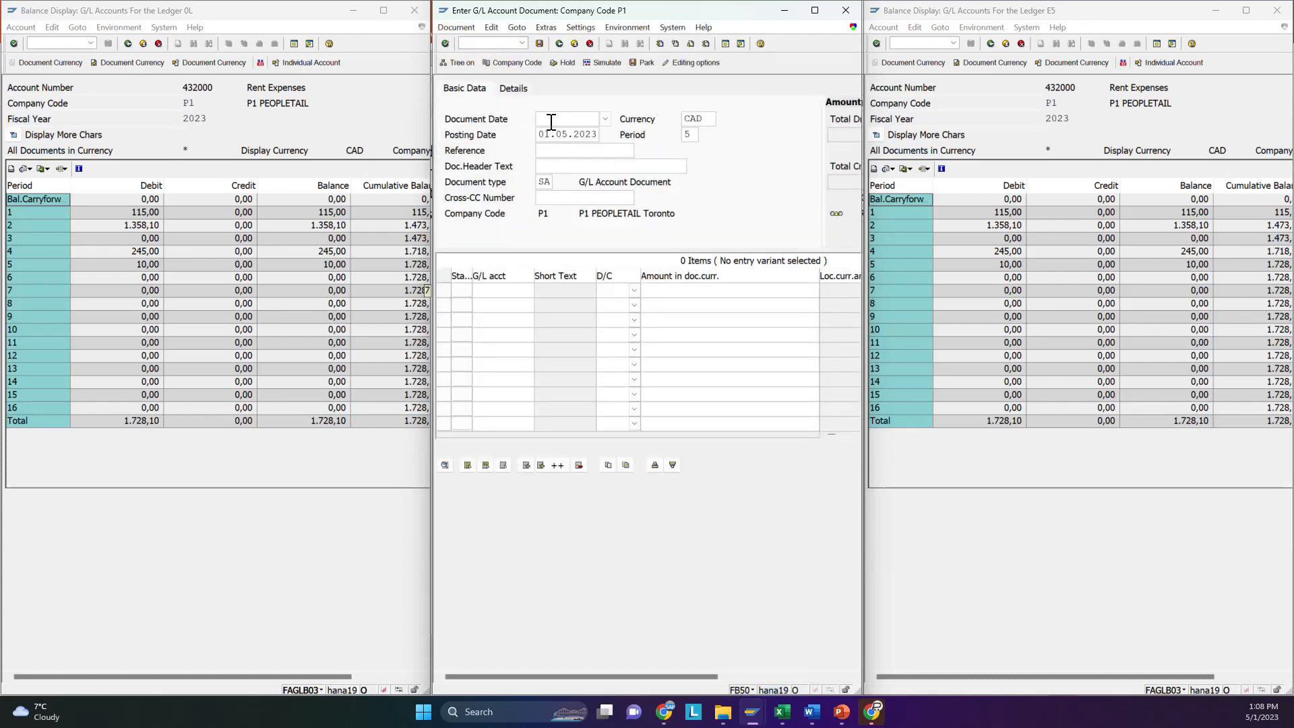
Enter document date 01.05.2023 and a debit line of 88 CAD for G/L account 432000
{"action": "type", "text": "01"}
{"action": "key", "text": "Down"}
{"action": "key", "text": "Tab"}
{"action": "left_click", "coordinate": [492, 290]}
{"action": "type", "text": "432000"}
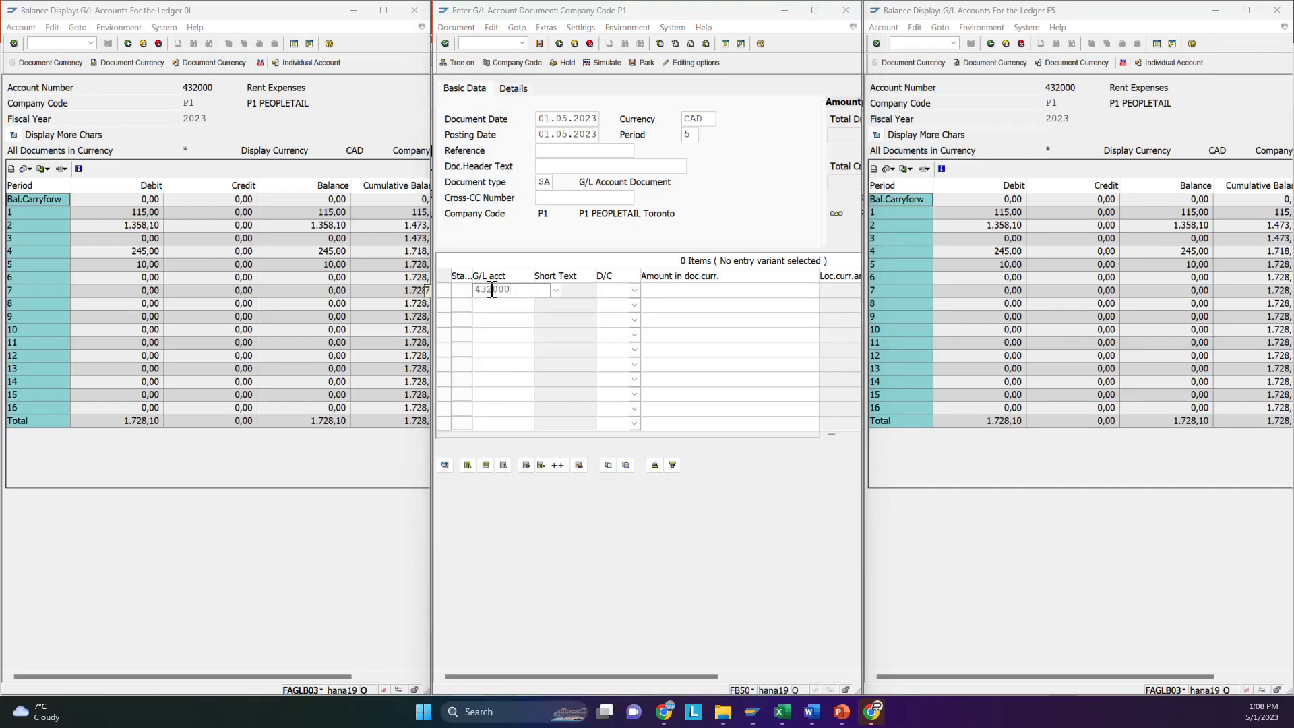
{"action": "key", "text": "Tab"}
{"action": "type", "text": "D"}
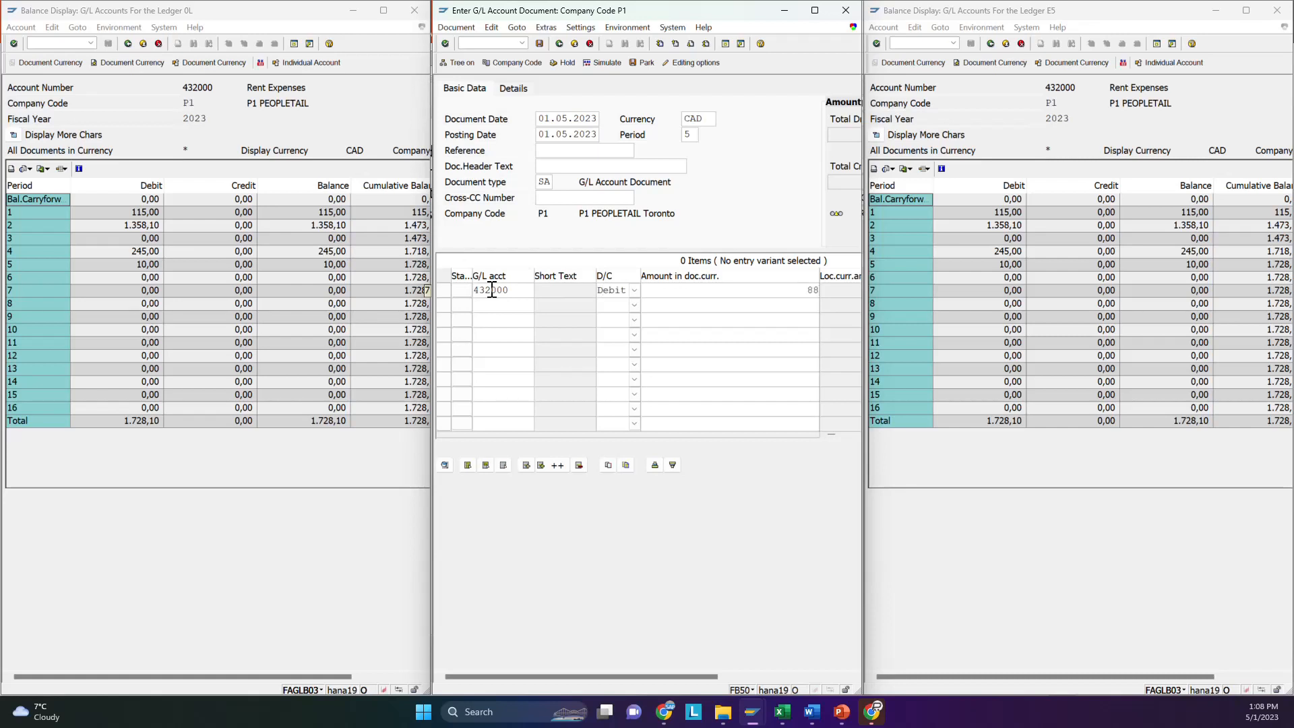
Add a credit line of 88 CAD for G/L account 121000 and post the document
{"action": "left_click", "coordinate": [493, 308]}
{"action": "type", "text": "121000"}
{"action": "key", "text": "Tab"}
{"action": "key", "text": "c"}
{"action": "key", "text": "Tab"}
{"action": "type", "text": "88"}
{"action": "left_click", "coordinate": [444, 43]}
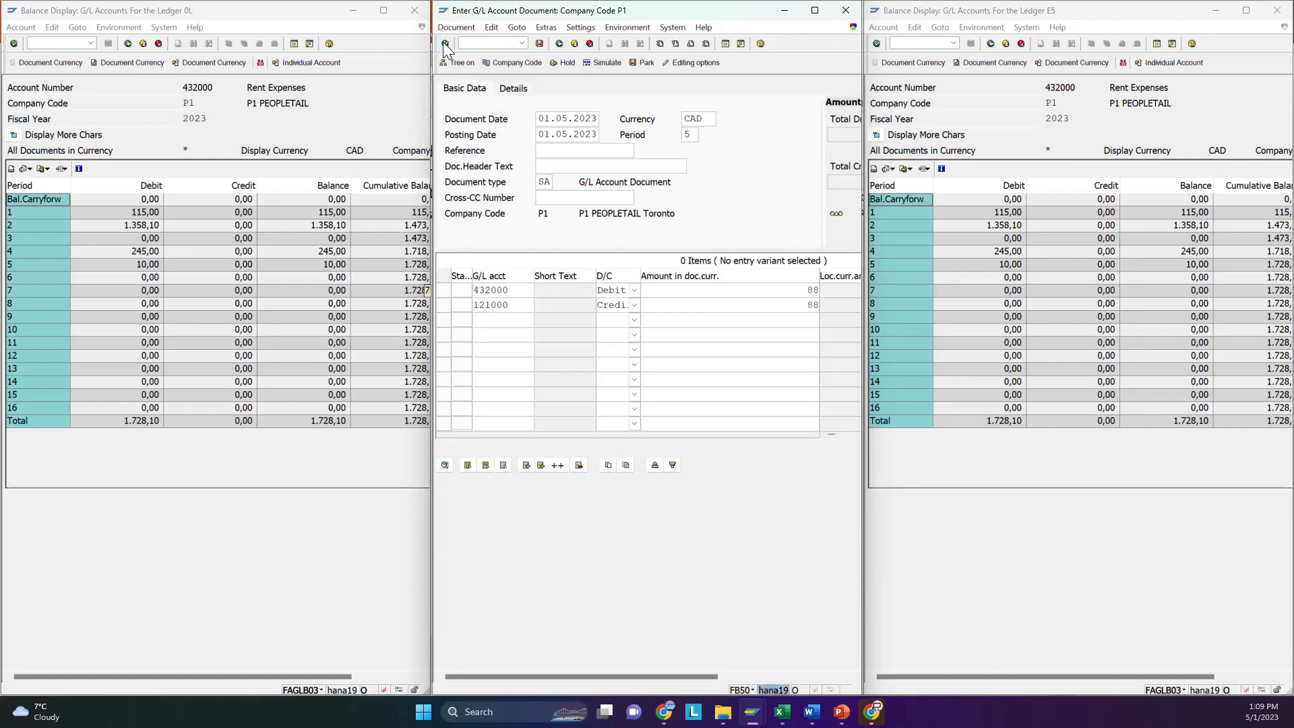
{"action": "left_click", "coordinate": [540, 43]}
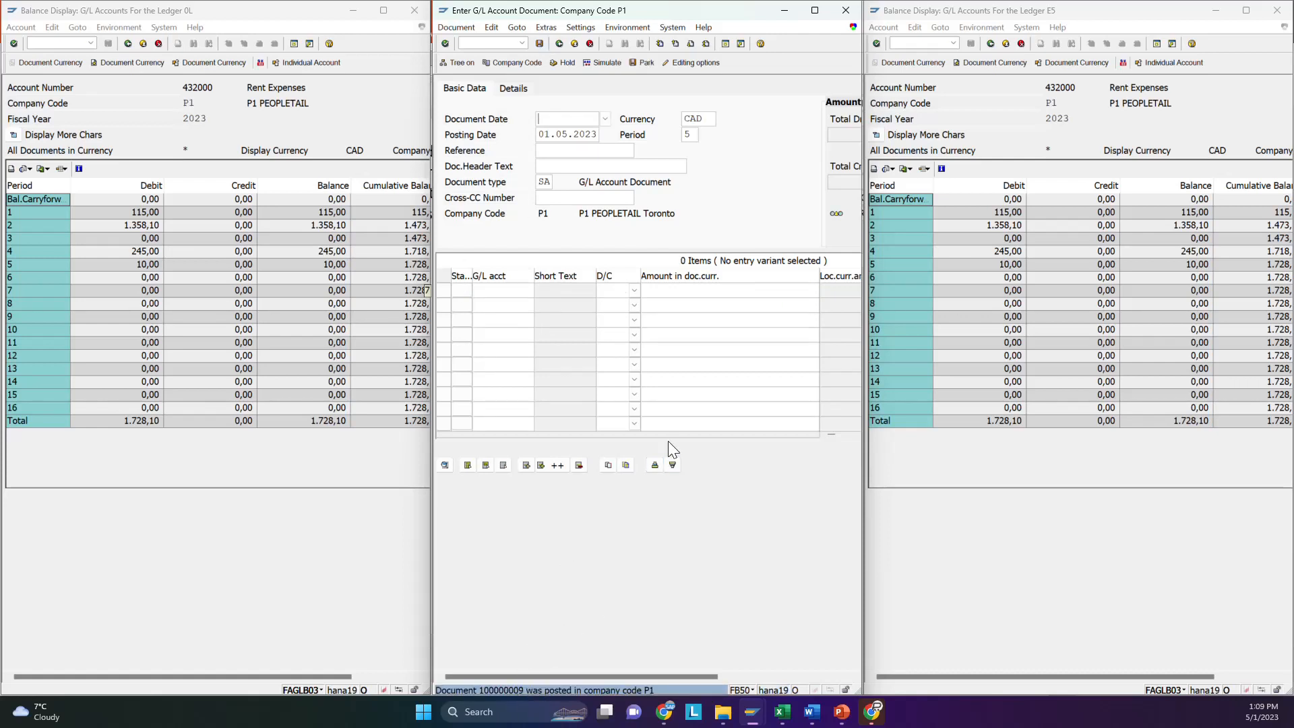
Return the second session to FS10N and display the 2023 balances of account 432000 in ledger 0L
{"action": "left_click", "coordinate": [505, 43]}
{"action": "type", "text": "/NFS10N"}
{"action": "key", "text": "Return"}
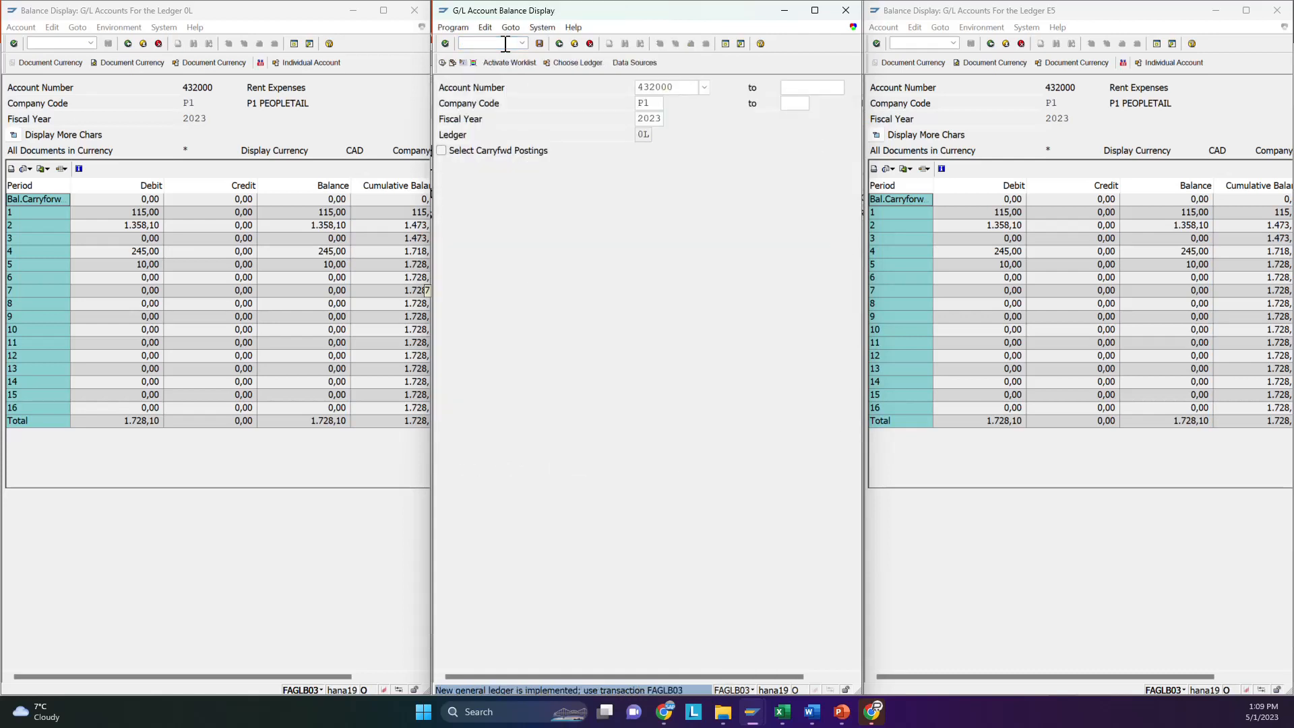
{"action": "left_click", "coordinate": [443, 62]}
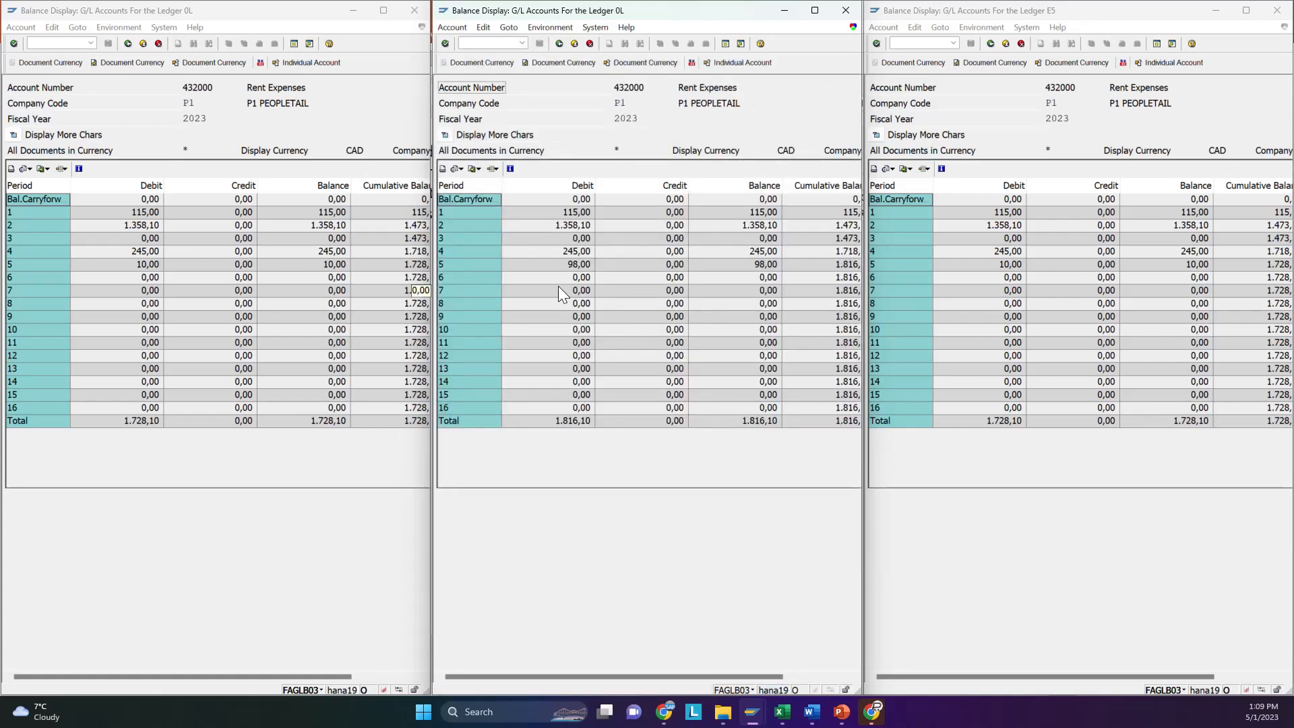
Go back to the second session's balance selection and change its ledger to P4
{"action": "left_click", "coordinate": [559, 44]}
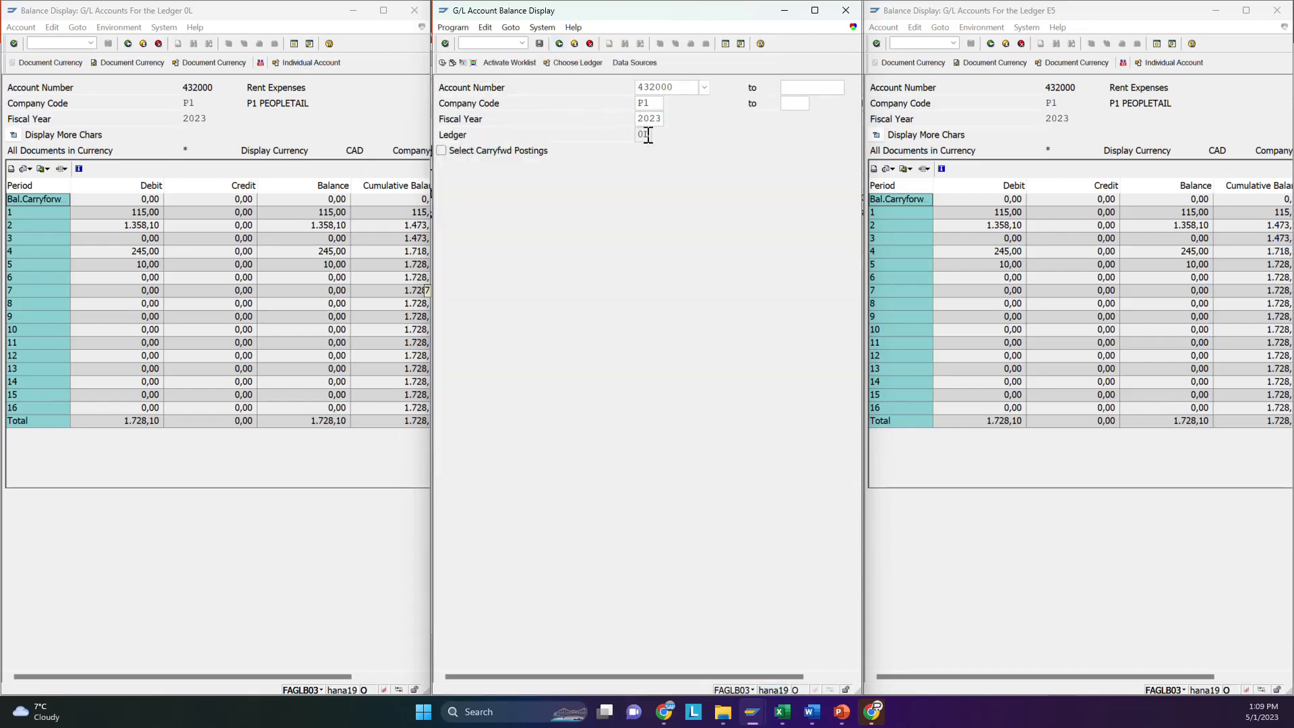
{"action": "left_click", "coordinate": [567, 62]}
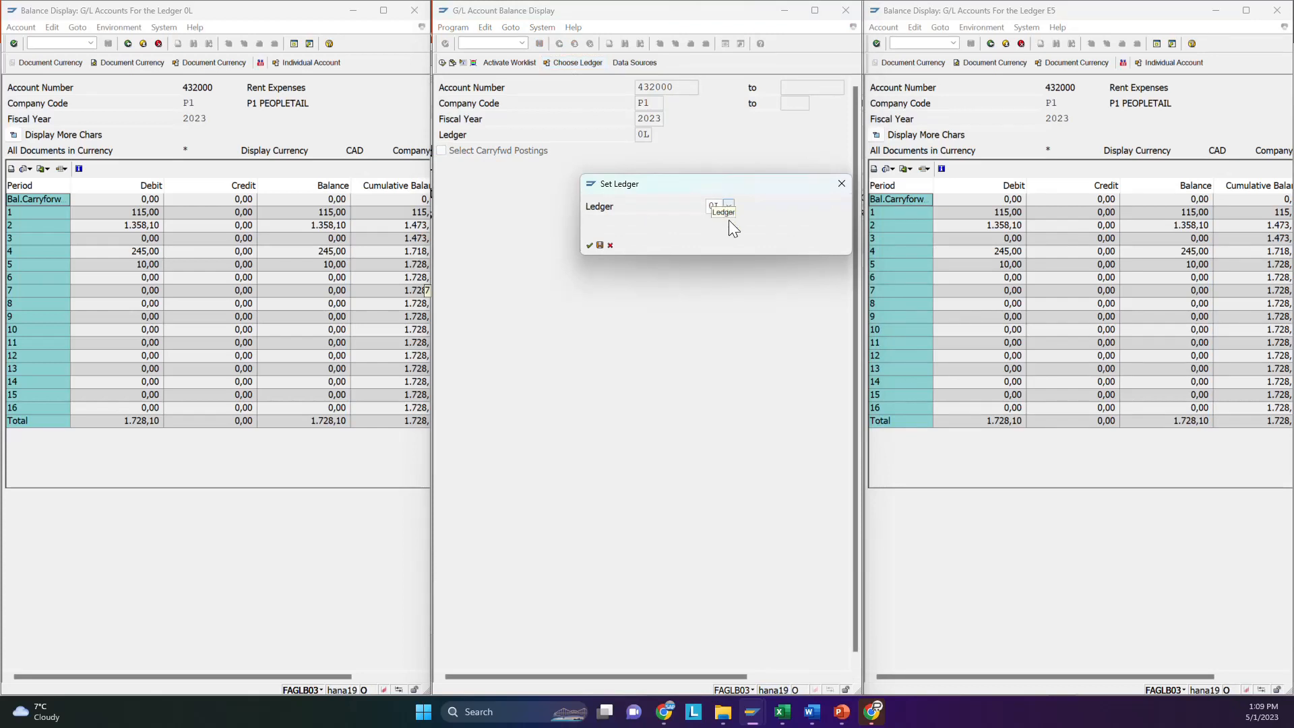
{"action": "left_click", "coordinate": [729, 207]}
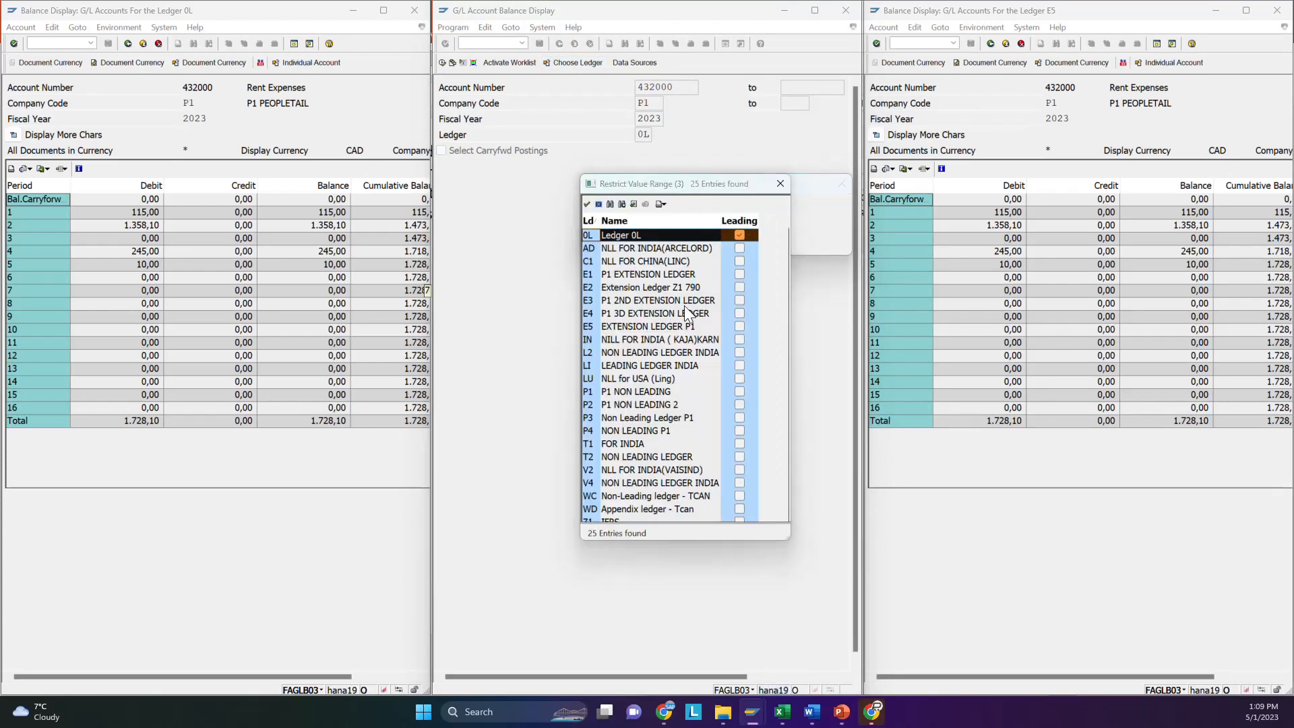
{"action": "left_click", "coordinate": [600, 434]}
{"action": "left_click", "coordinate": [587, 204]}
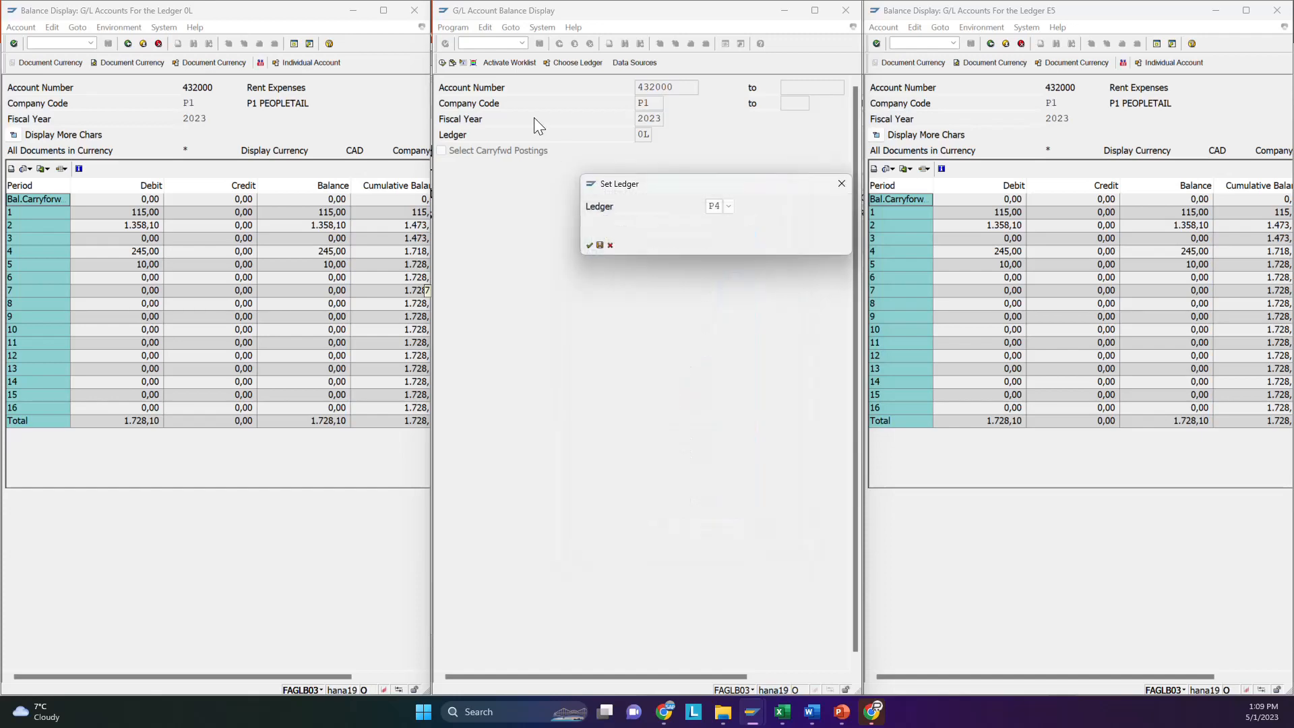
{"action": "left_click", "coordinate": [589, 246]}
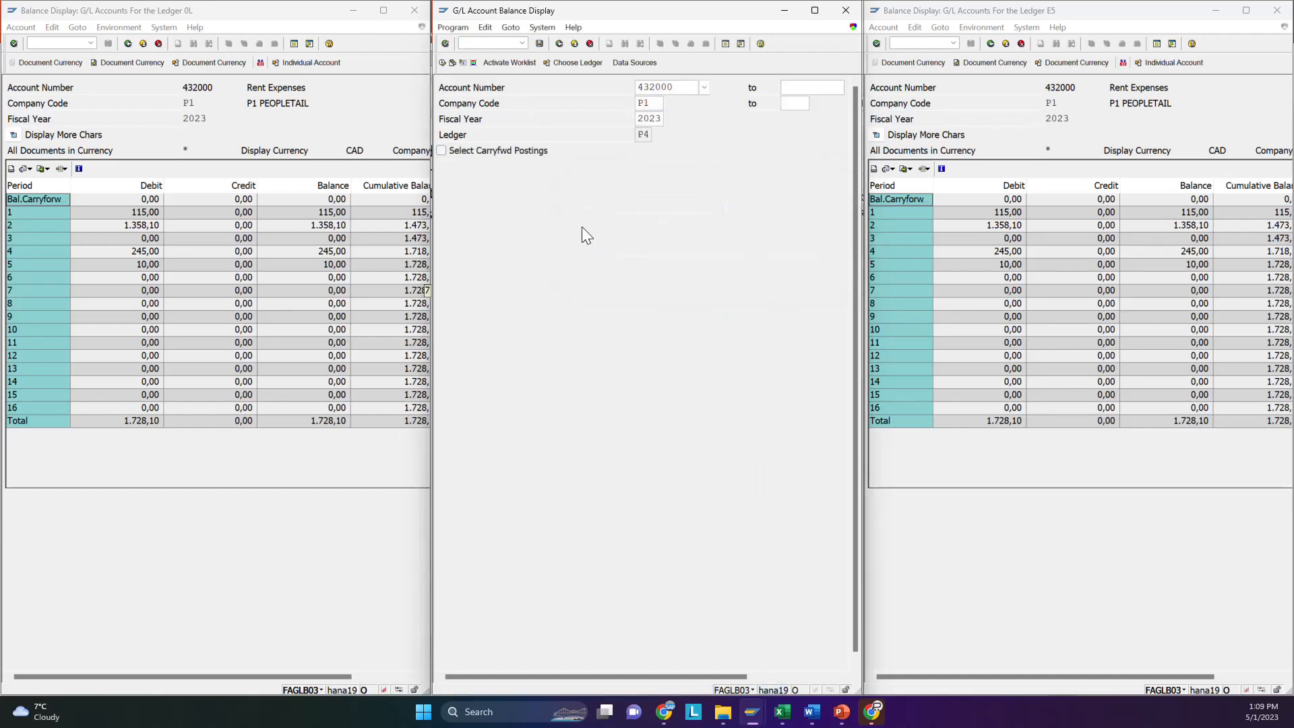
Display the 2023 balances of account 432000 in ledger P4 and rerun the first session's balance display for ledger 0L
{"action": "left_click", "coordinate": [442, 62]}
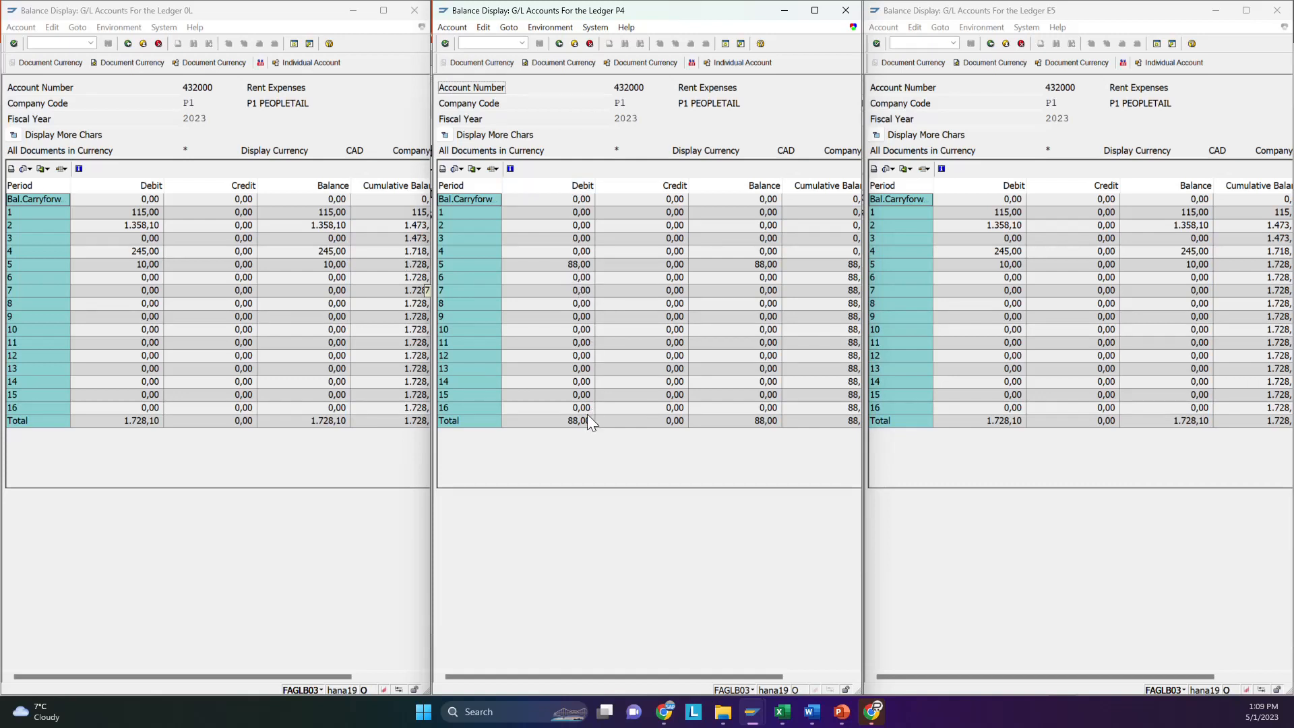
{"action": "left_click", "coordinate": [127, 44]}
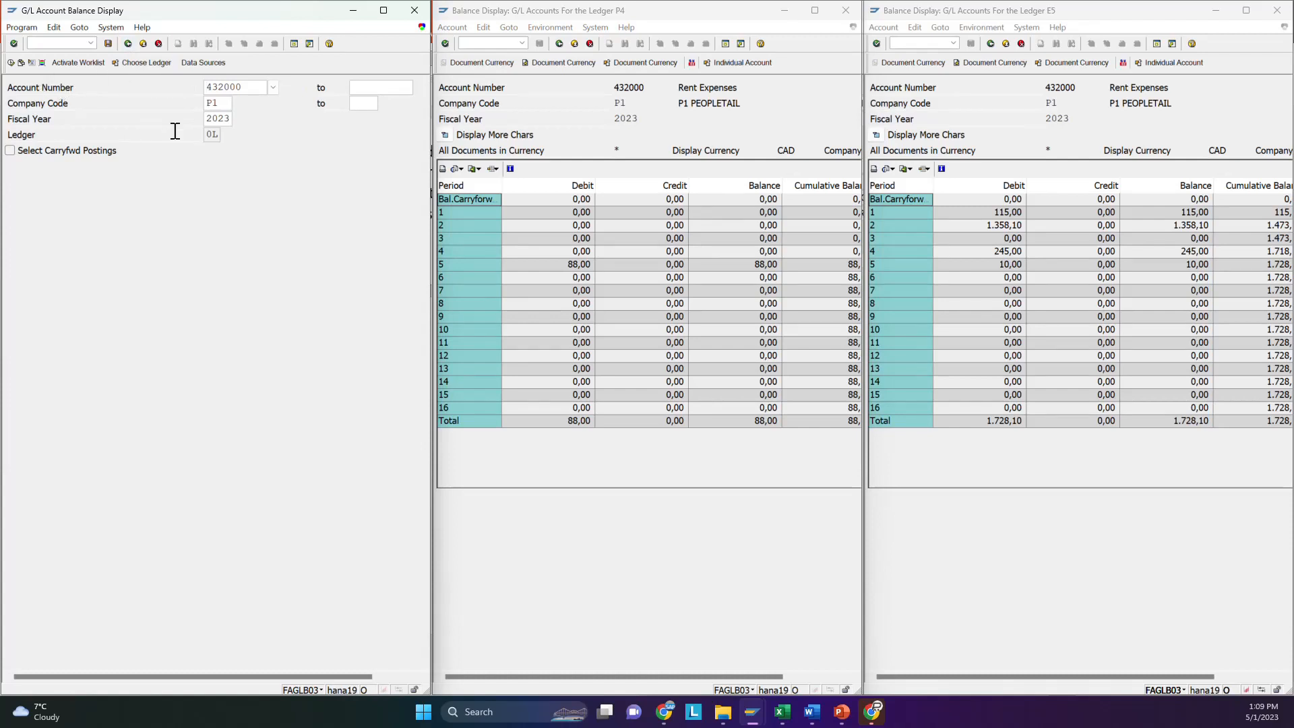
{"action": "left_click", "coordinate": [10, 62]}
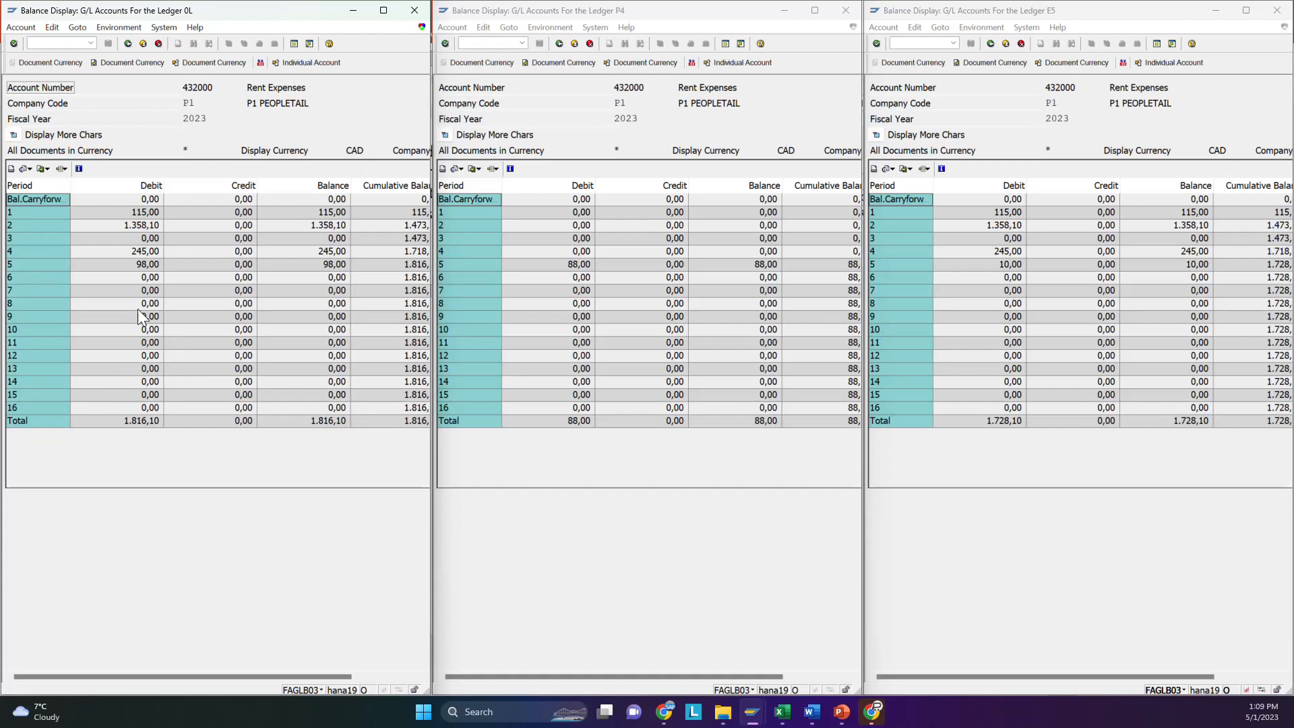
Drill into the period 5 debit line items of account 432000 in ledger 0L and return to the balances
{"action": "double_click", "coordinate": [143, 264]}
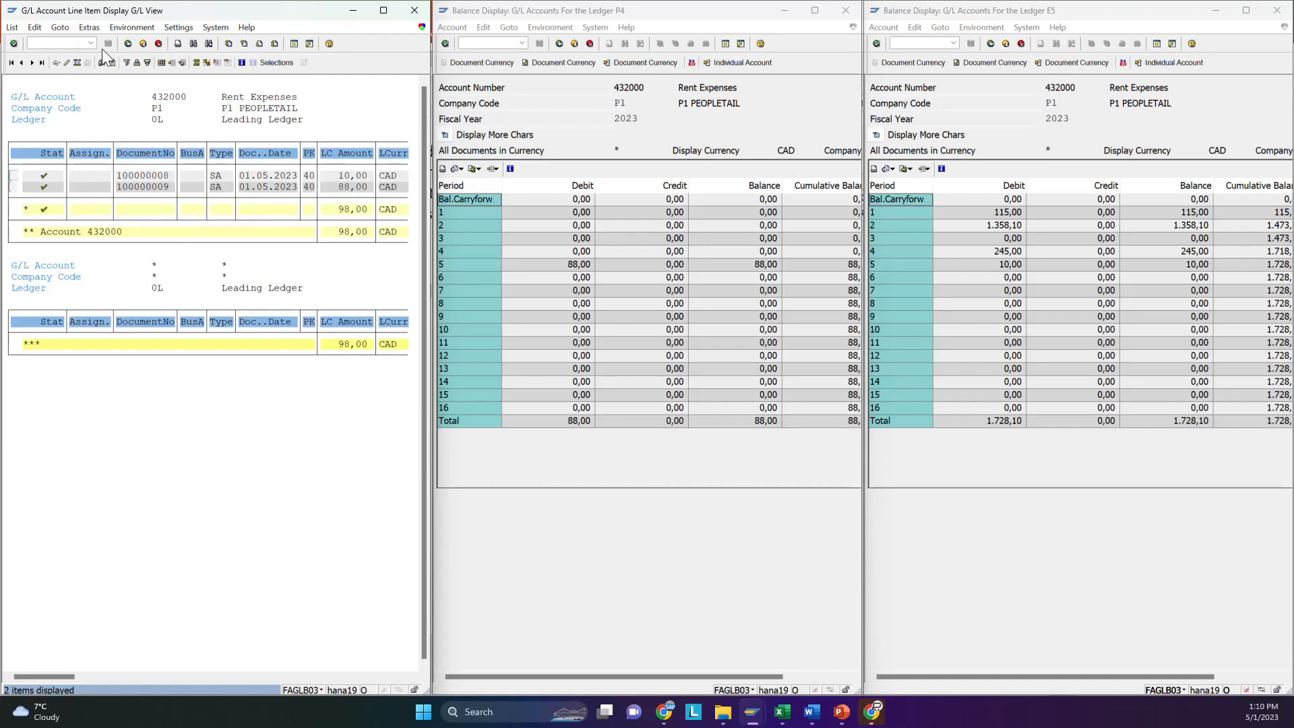
{"action": "left_click", "coordinate": [128, 44]}
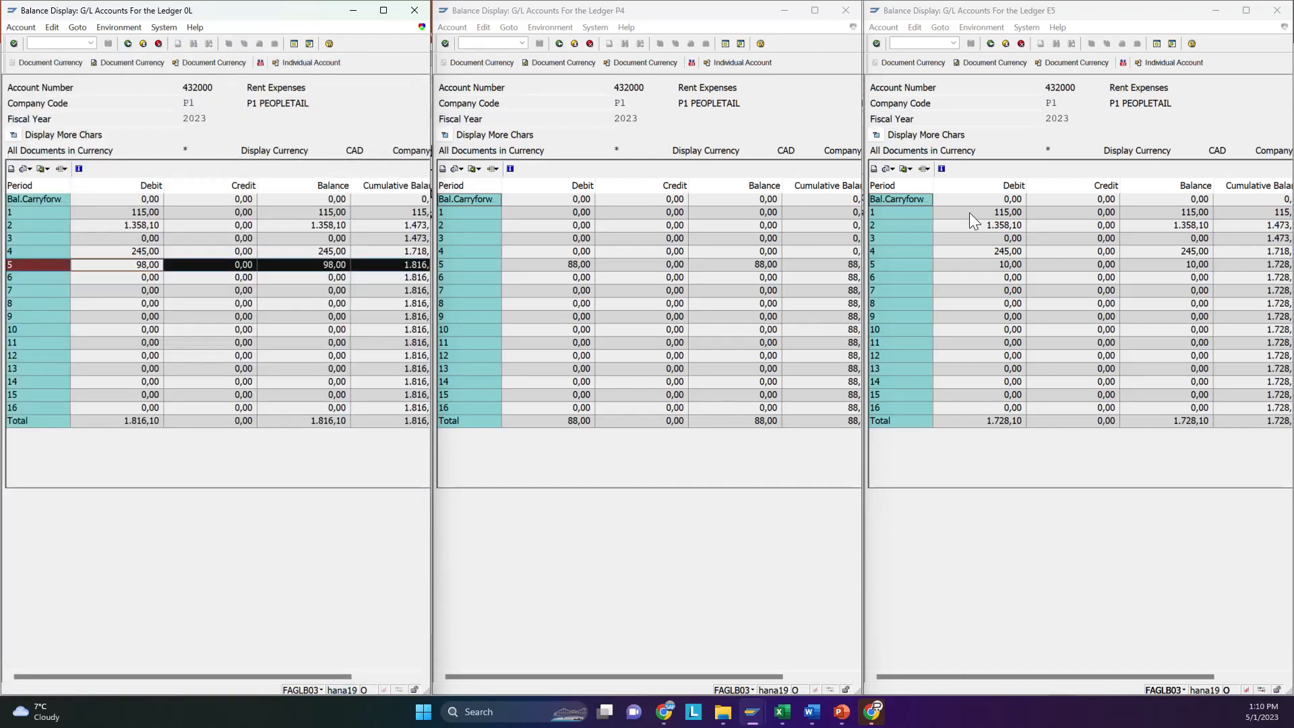
Rerun the third session's 2023 balance display of account 432000 for ledger E5
{"action": "left_click", "coordinate": [998, 109]}
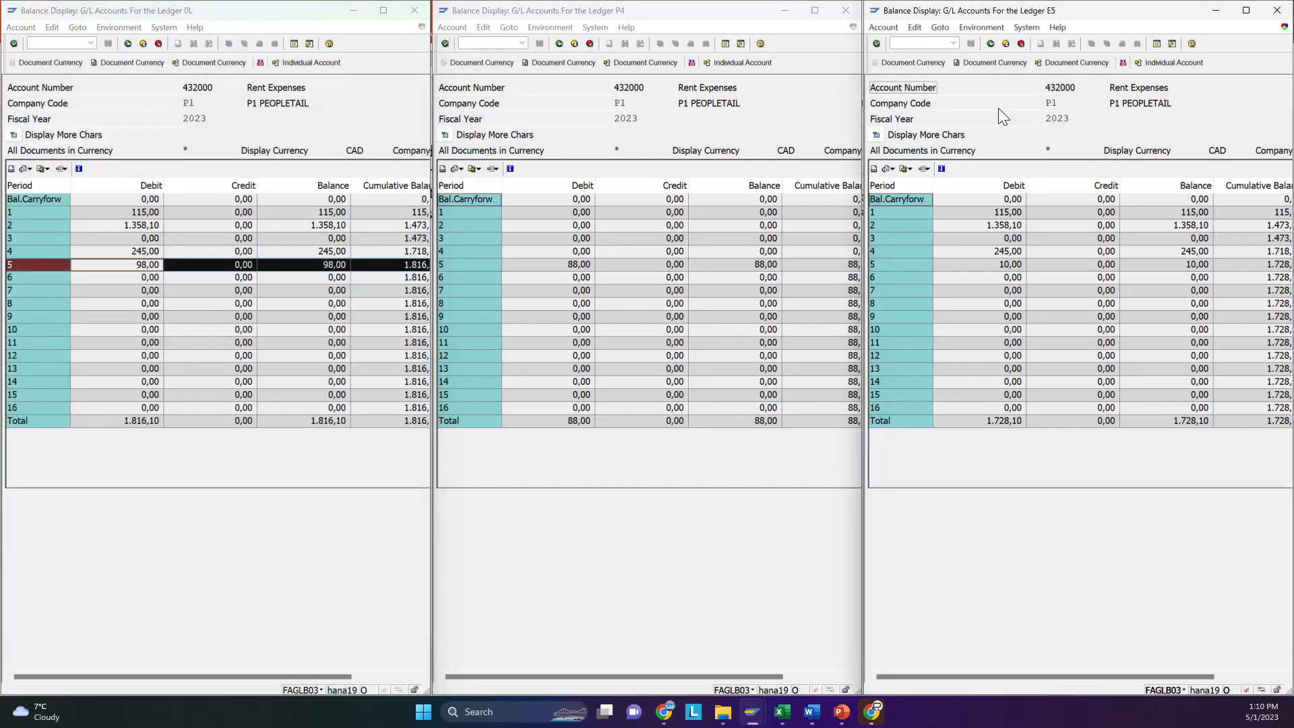
{"action": "left_click", "coordinate": [991, 44]}
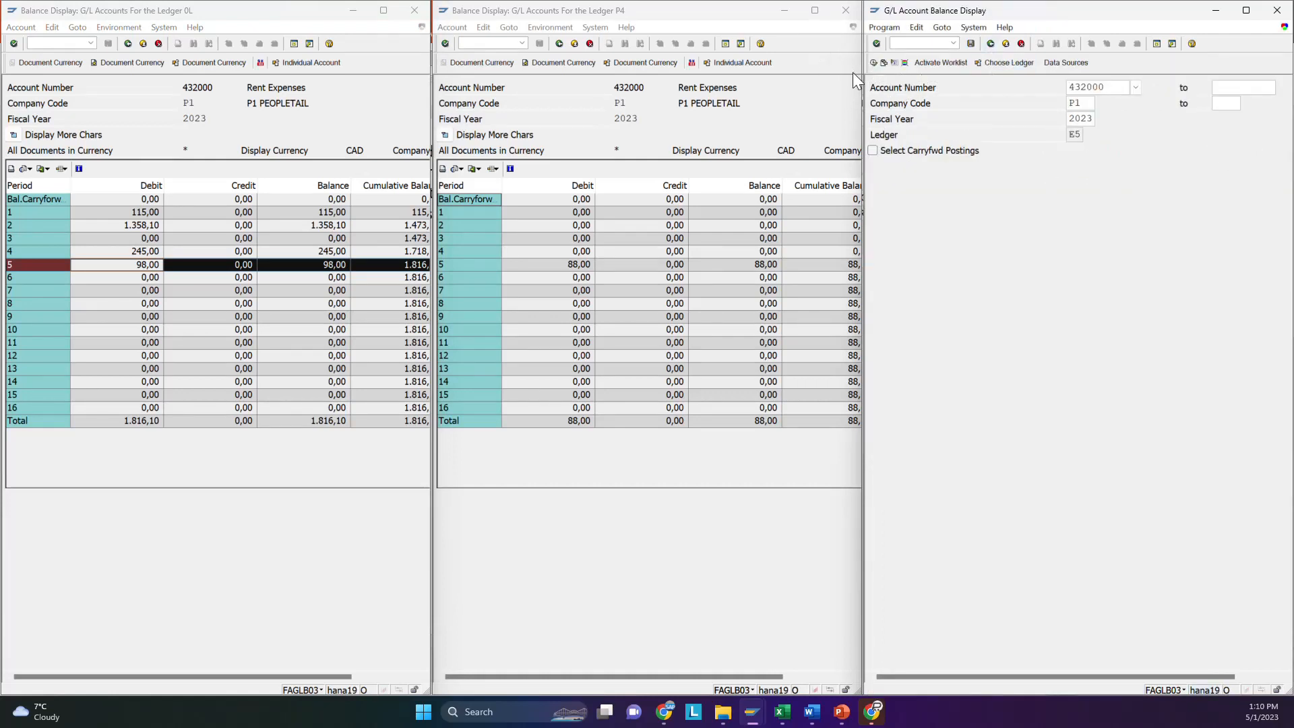
{"action": "left_click", "coordinate": [874, 65]}
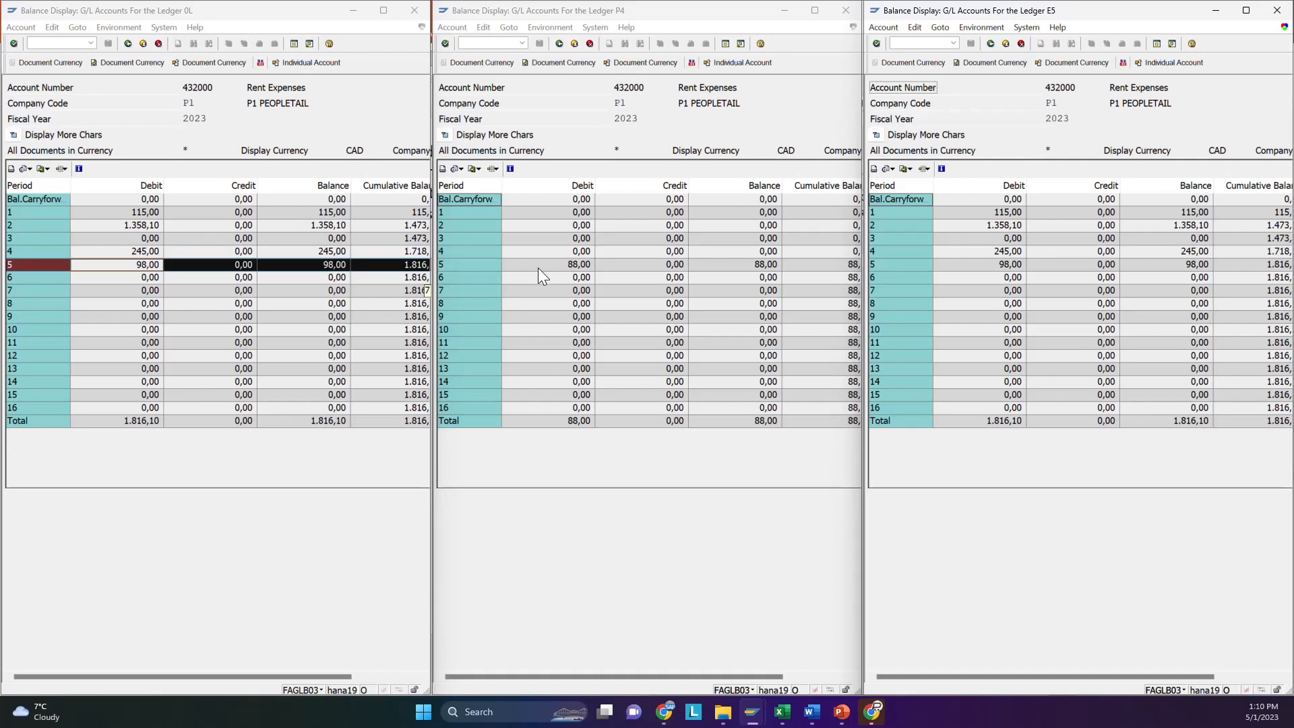
Return the second session to SAP Easy Access and open FB50L, Enter G/L Account Document for Ledger Group, under General Ledger document entry
{"action": "left_click", "coordinate": [505, 43]}
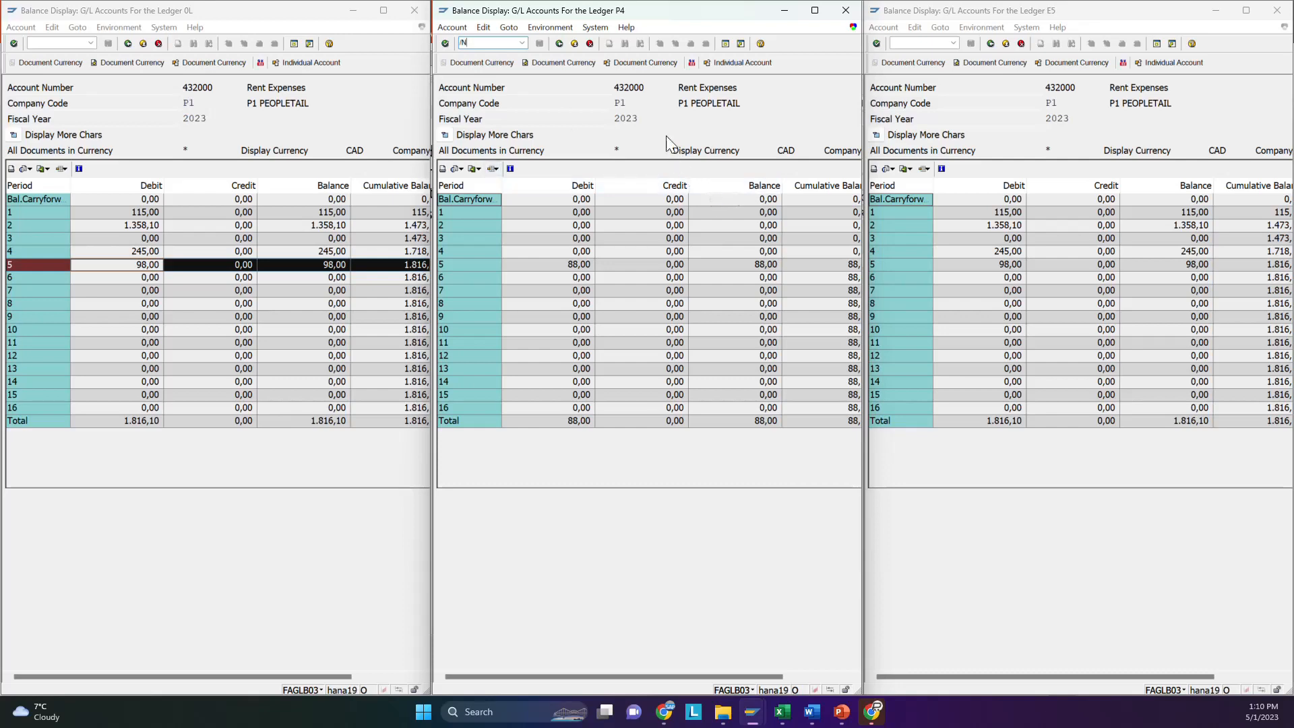
{"action": "key", "text": "Return"}
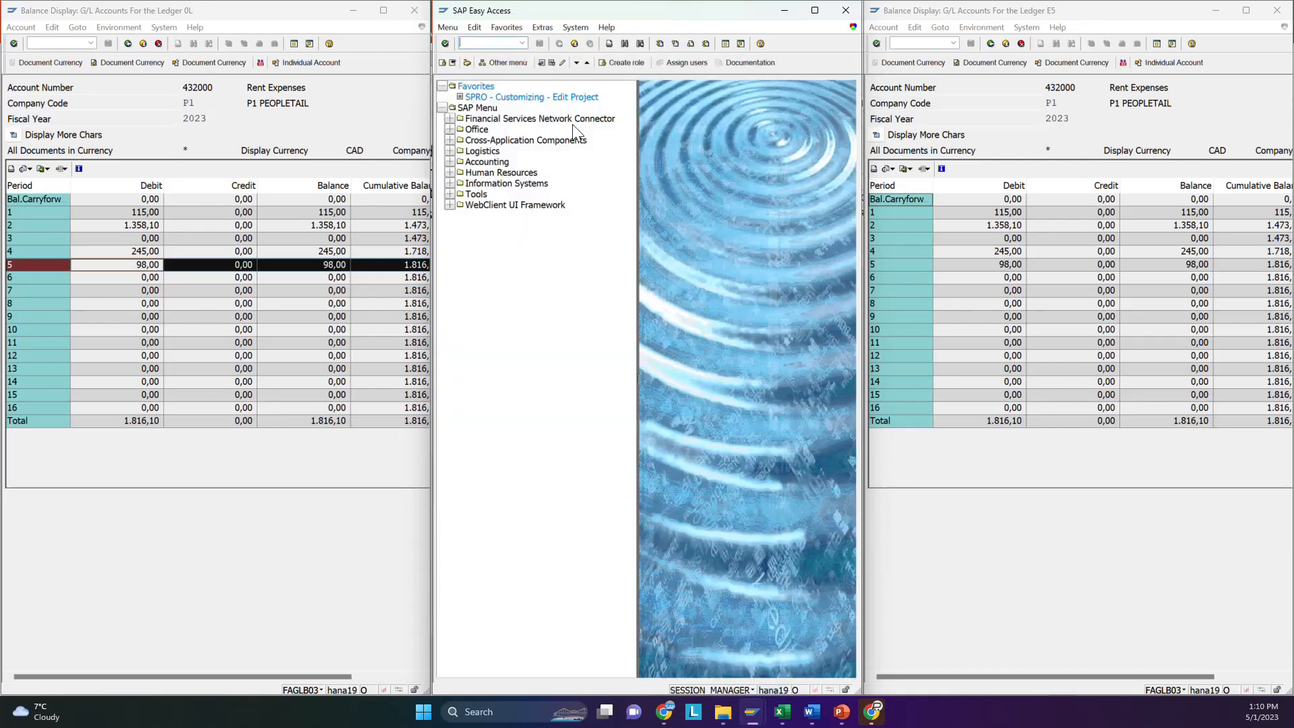
{"action": "left_click", "coordinate": [451, 162]}
{"action": "left_click", "coordinate": [457, 172]}
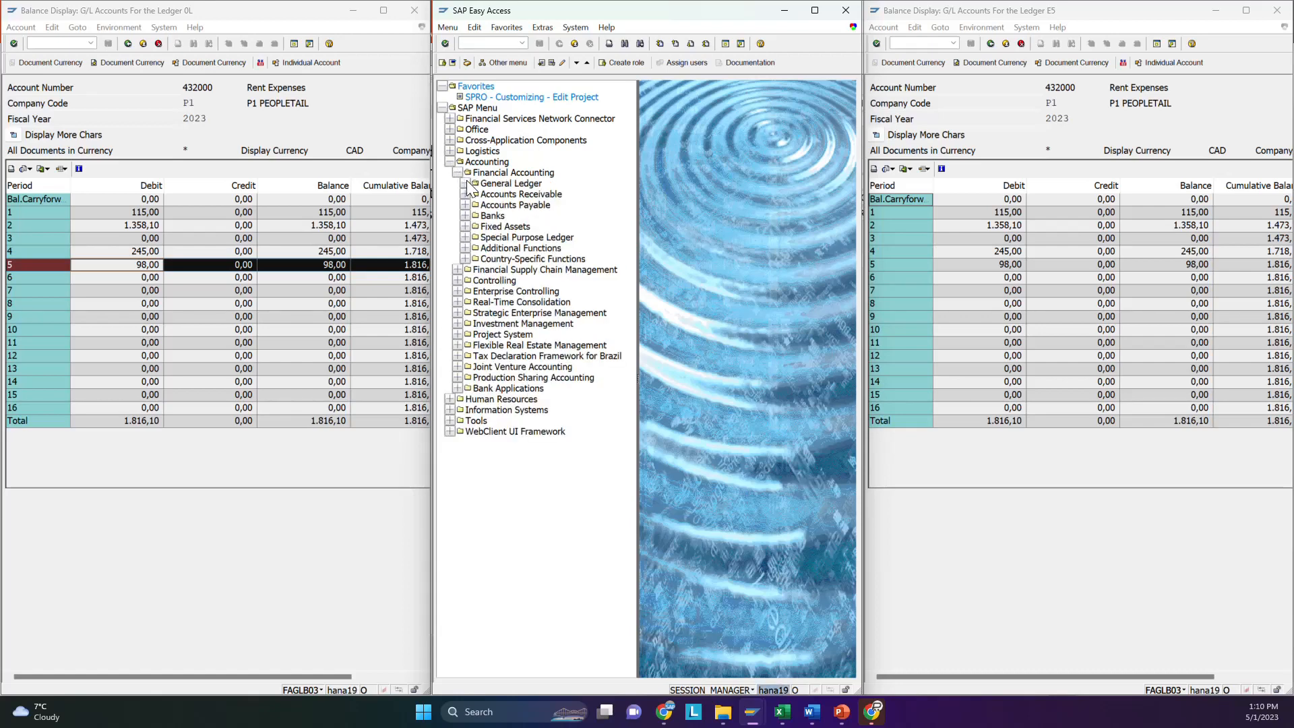
{"action": "left_click", "coordinate": [465, 182]}
{"action": "left_click", "coordinate": [473, 194]}
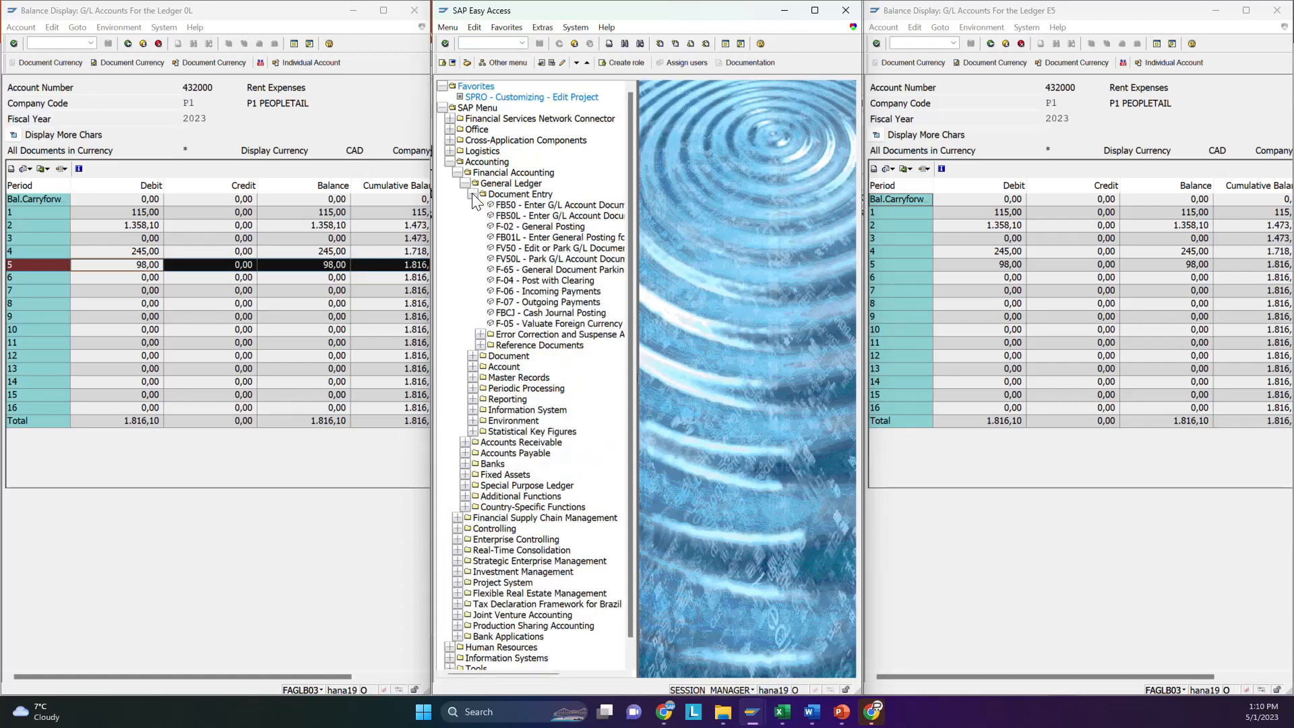
{"action": "double_click", "coordinate": [534, 216]}
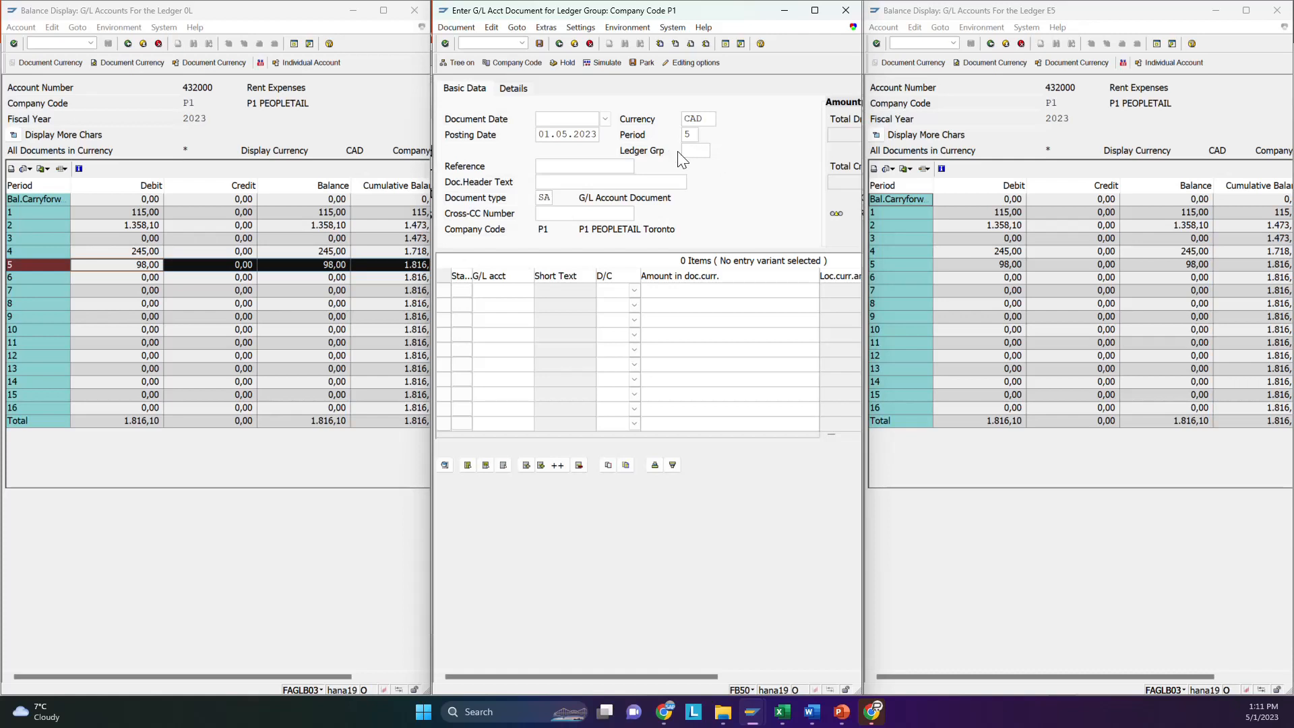
Set the document date to 01.05.2023 and the ledger group to P4 in the document header
{"action": "left_click", "coordinate": [569, 113]}
{"action": "key", "text": "Tab"}
{"action": "type", "text": "01"}
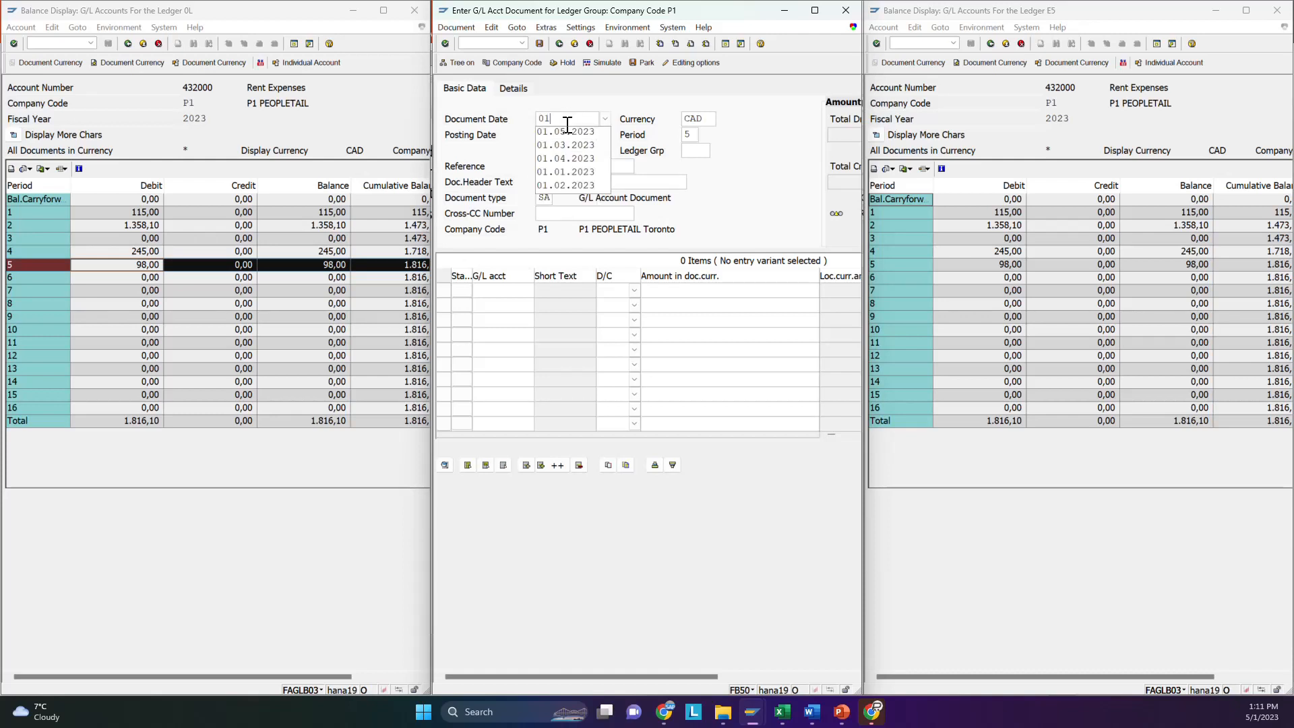
{"action": "left_click", "coordinate": [584, 129]}
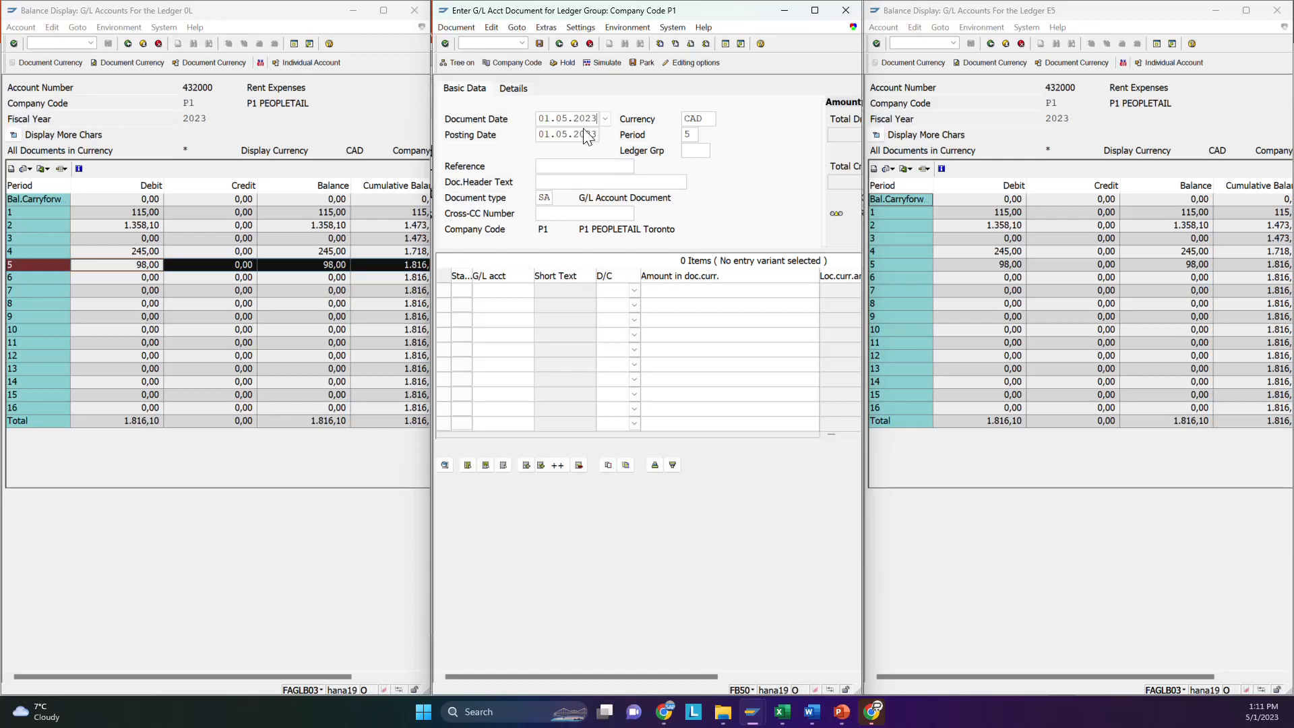
{"action": "left_click", "coordinate": [696, 150]}
{"action": "left_click", "coordinate": [715, 150]}
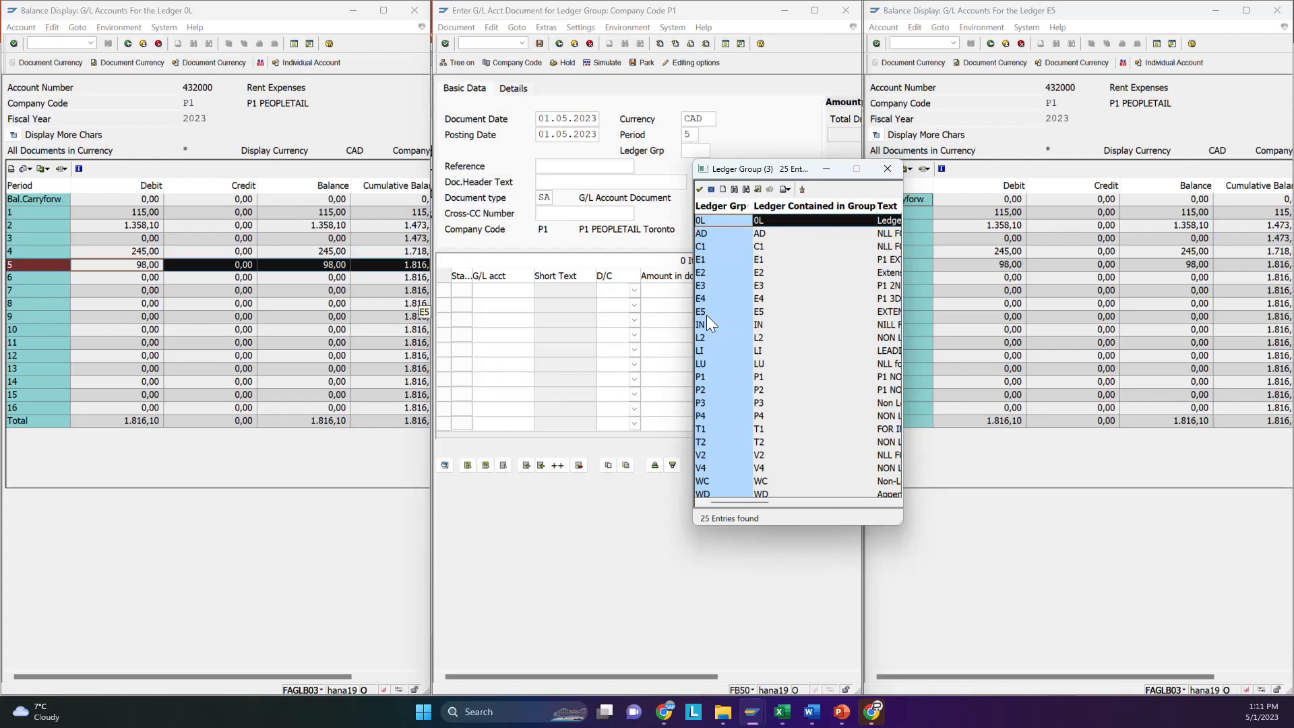
{"action": "left_click", "coordinate": [706, 415]}
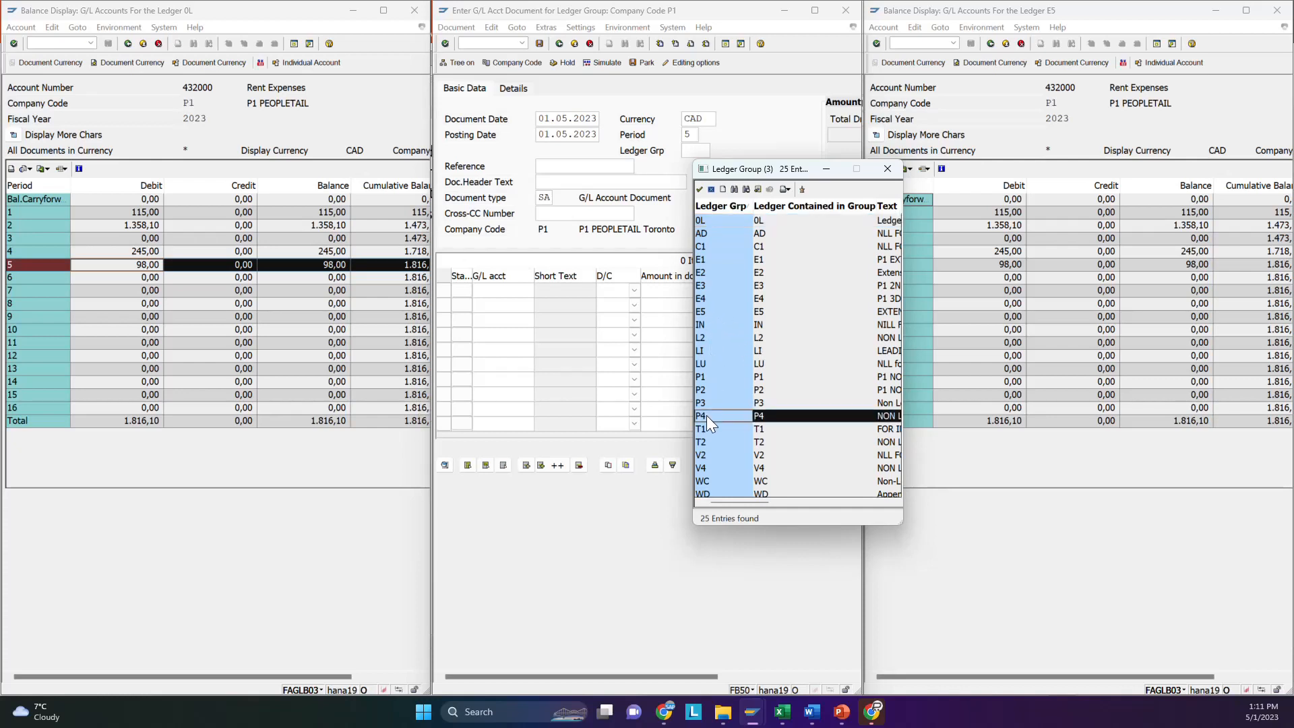
{"action": "left_click", "coordinate": [699, 188]}
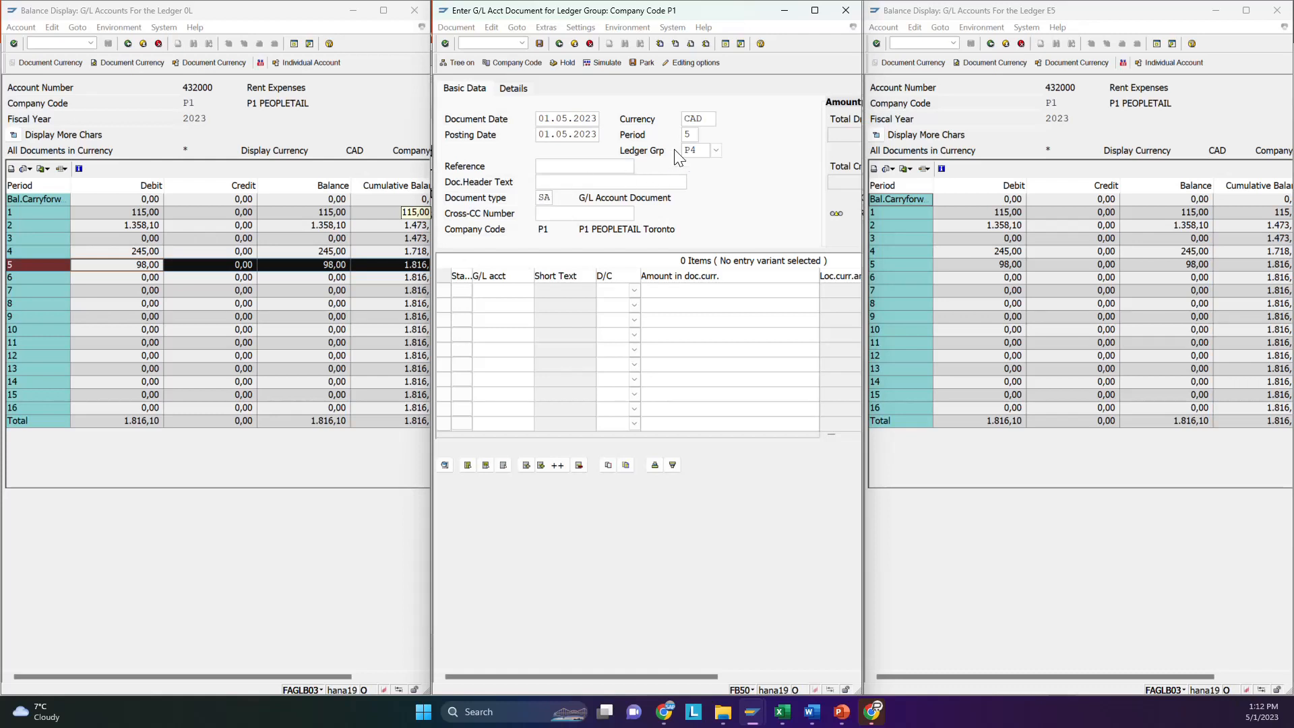
Enter two line items, debiting account 432000 with 99 and crediting account 121000 with 99
{"action": "left_click", "coordinate": [487, 288]}
{"action": "type", "text": "432000"}
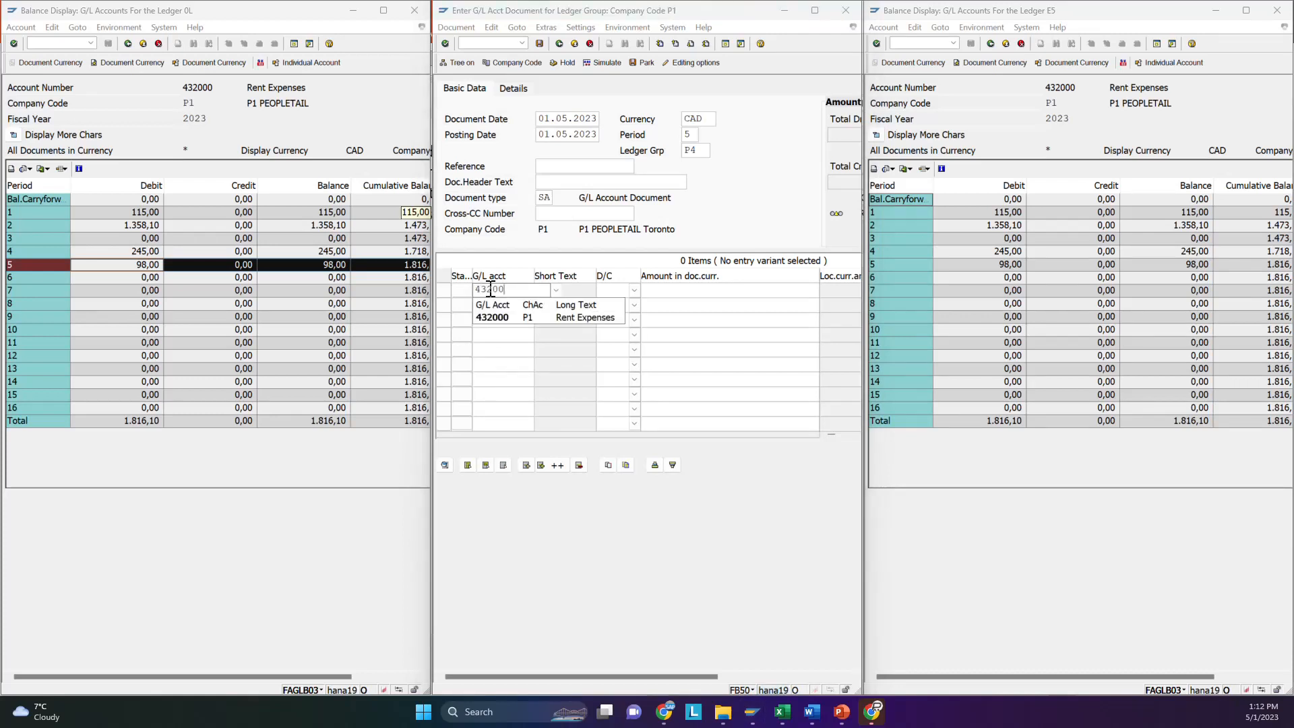
{"action": "key", "text": "Tab"}
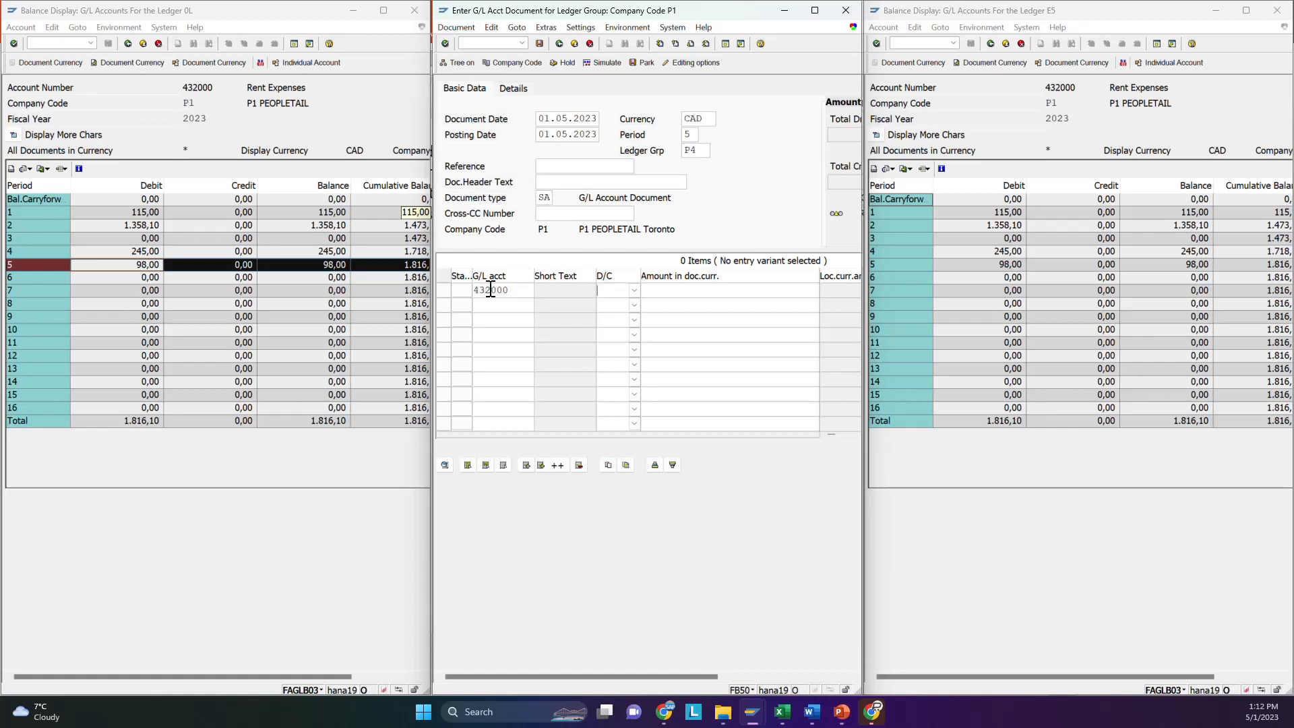
{"action": "type", "text": "Debit"}
{"action": "left_click", "coordinate": [499, 305]}
{"action": "type", "text": "121000"}
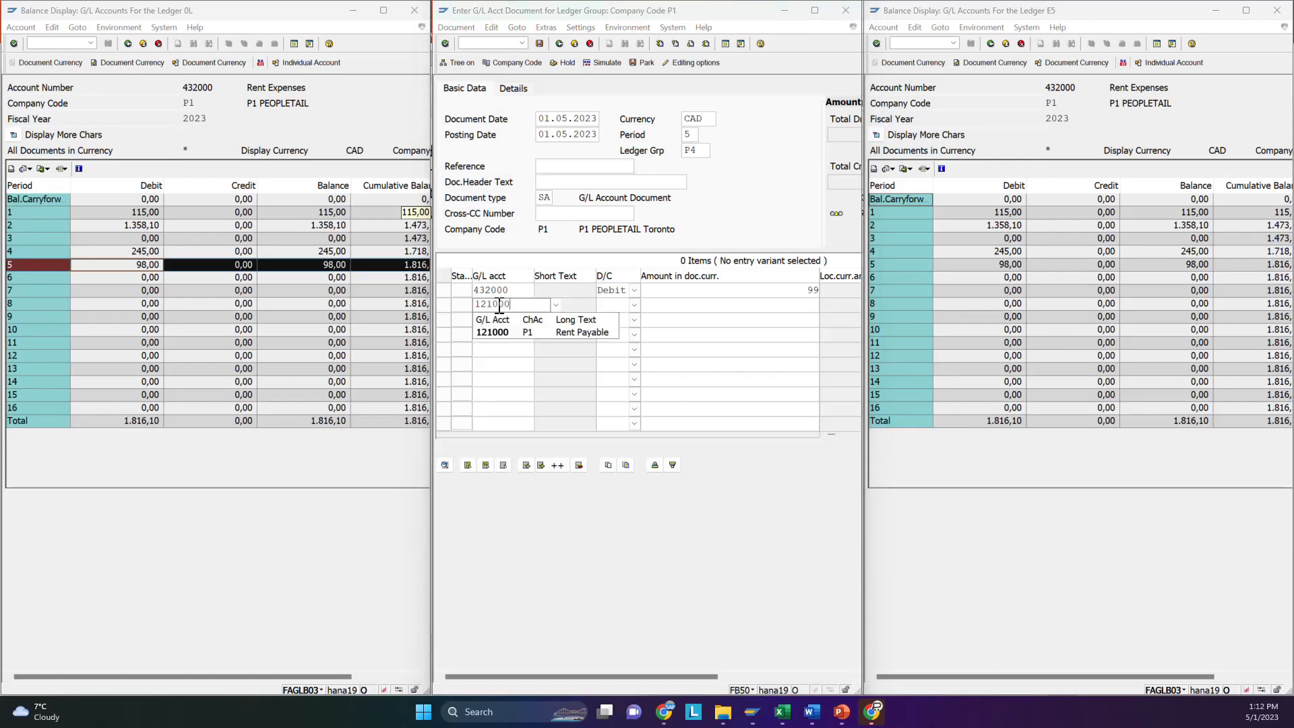
{"action": "key", "text": "Tab"}
{"action": "key", "text": "c"}
{"action": "key", "text": "Tab"}
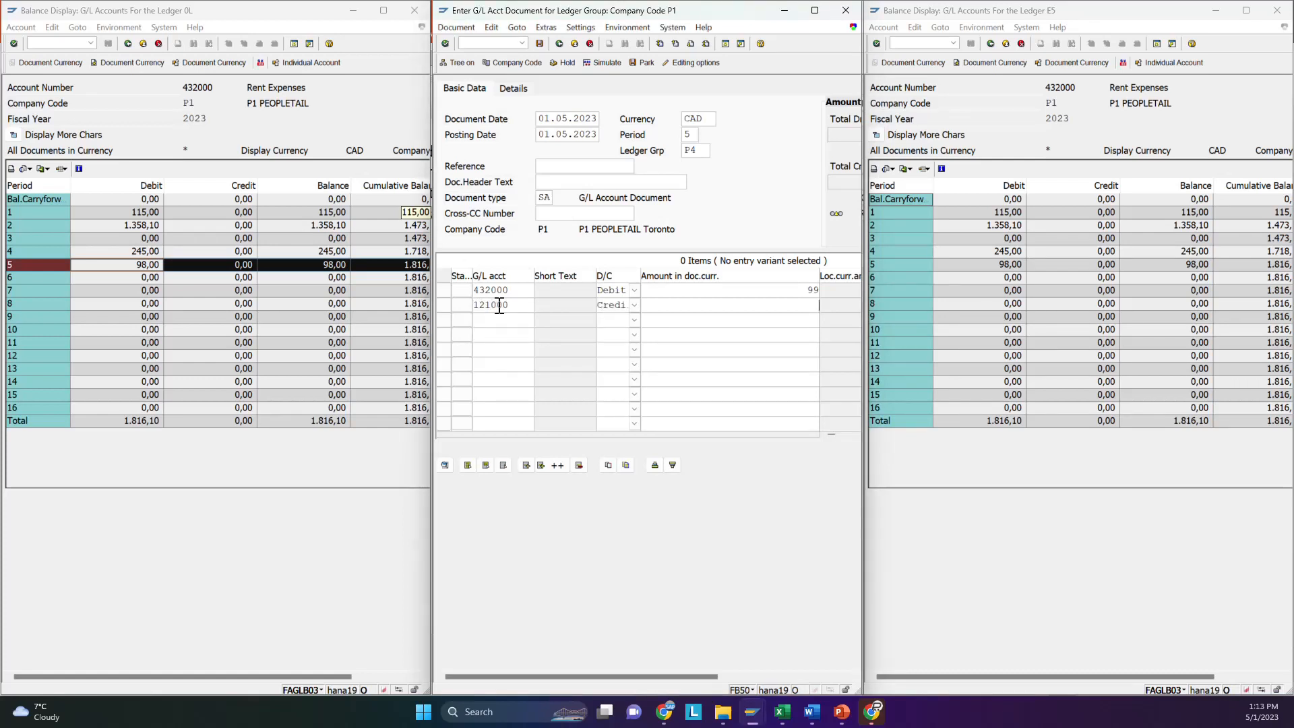
{"action": "type", "text": "99"}
{"action": "key", "text": "Tab"}
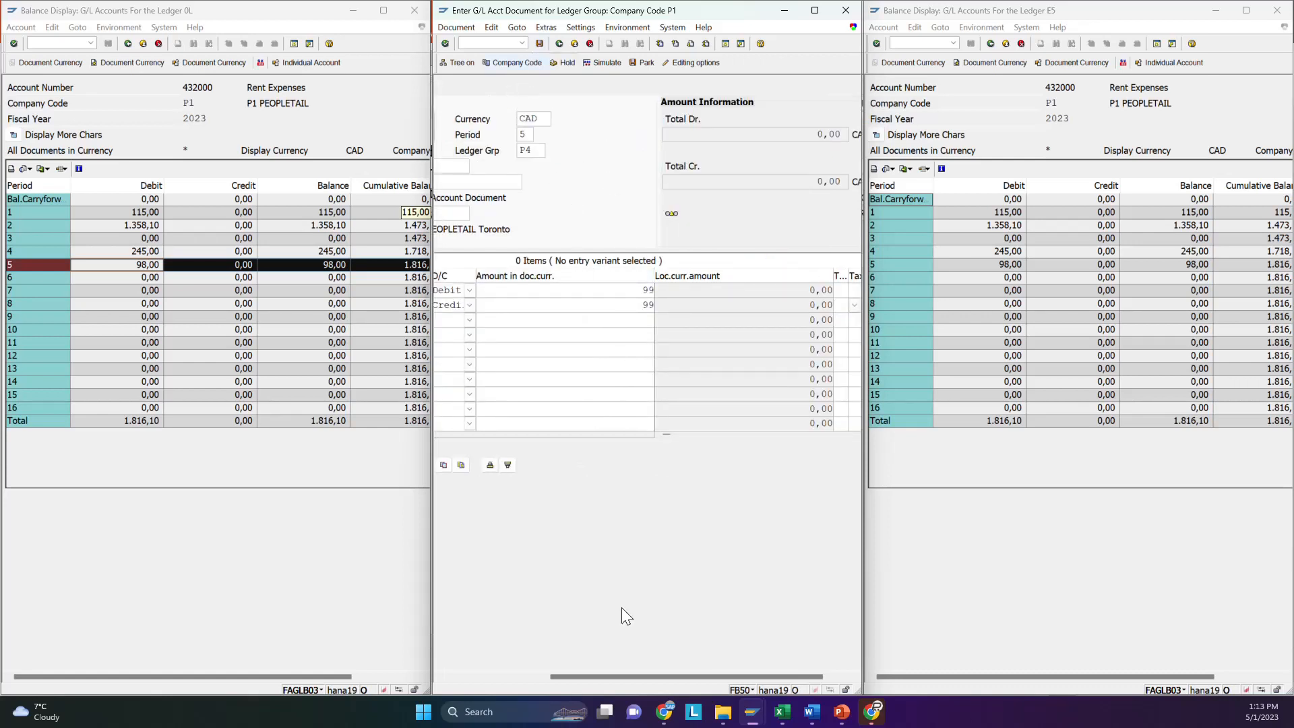
Try to post the document and follow the error's help text to the customizing for document types in one ledger
{"action": "left_click_drag", "start_coordinate": [620, 676], "coordinate": [451, 672]}
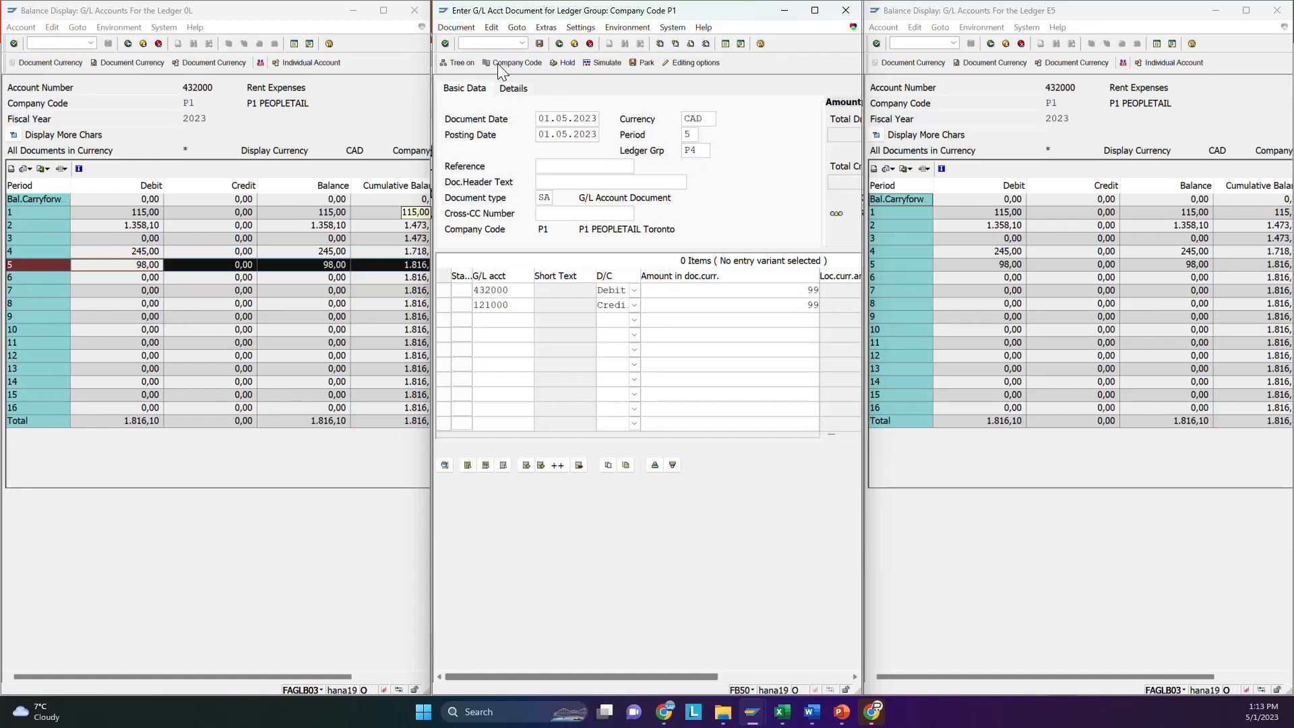
{"action": "left_click", "coordinate": [538, 44]}
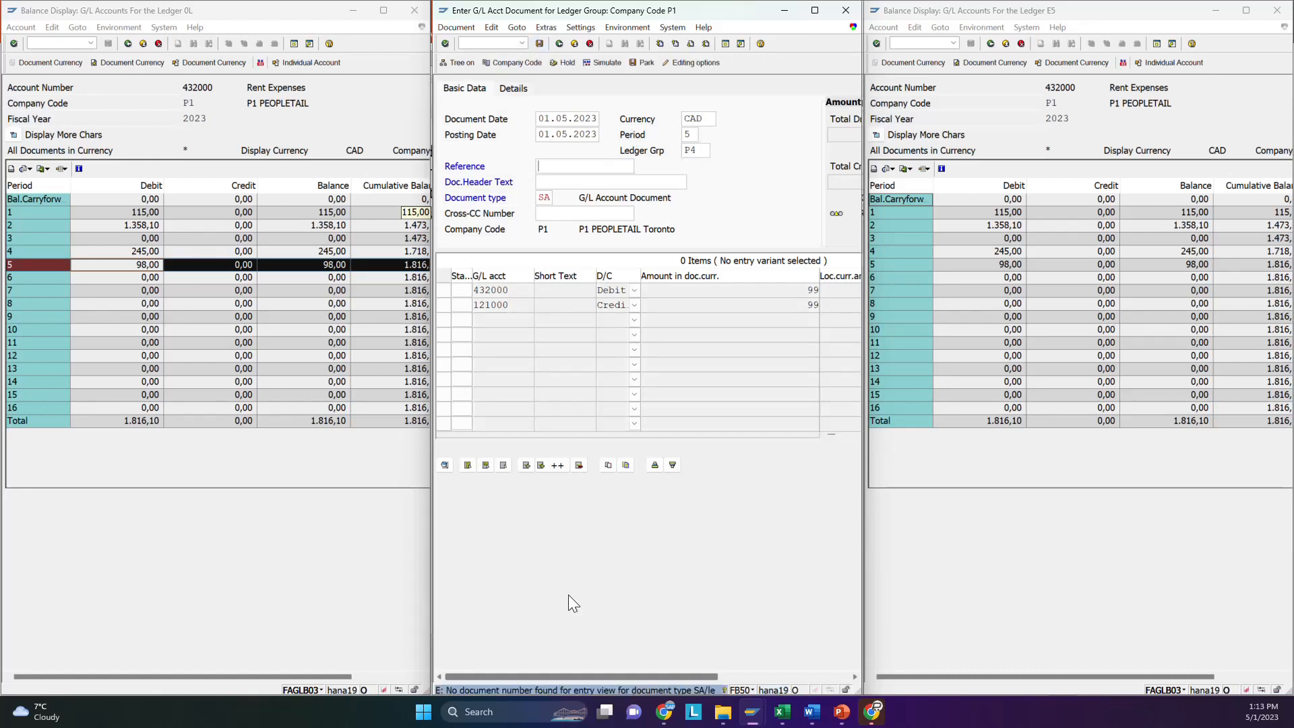
{"action": "left_click", "coordinate": [525, 688]}
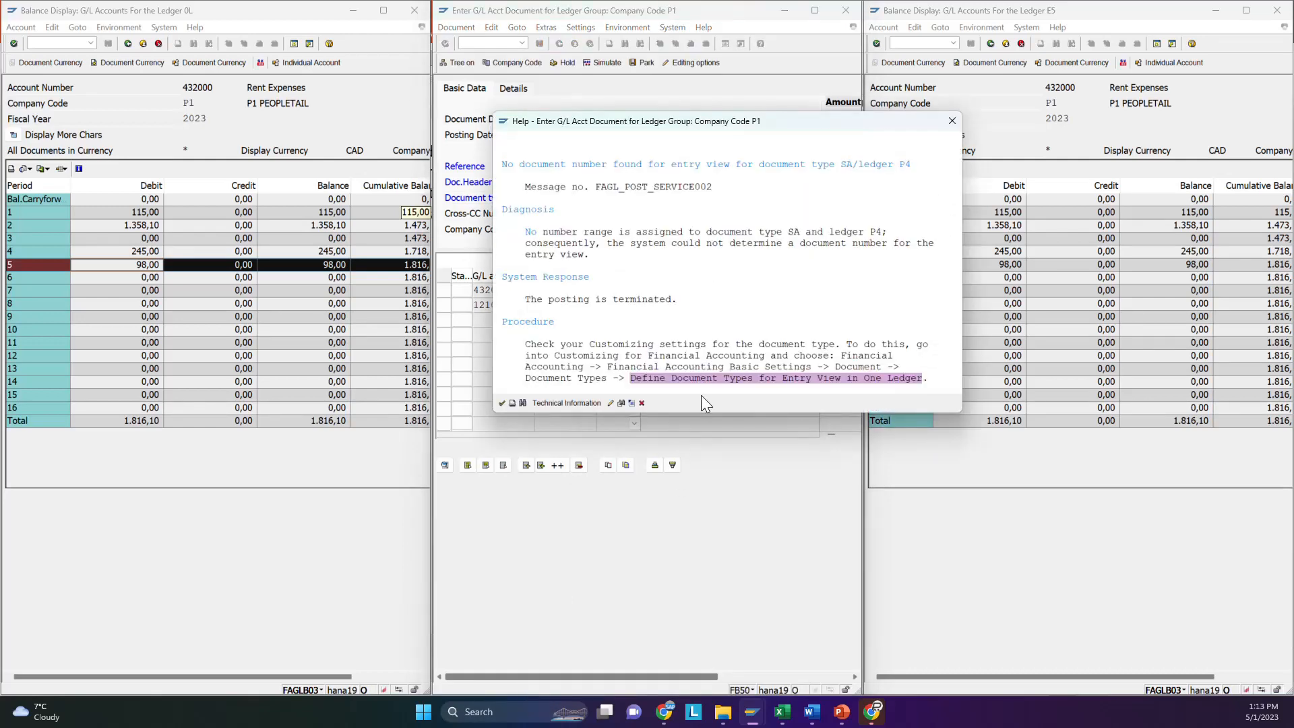
{"action": "left_click", "coordinate": [749, 379]}
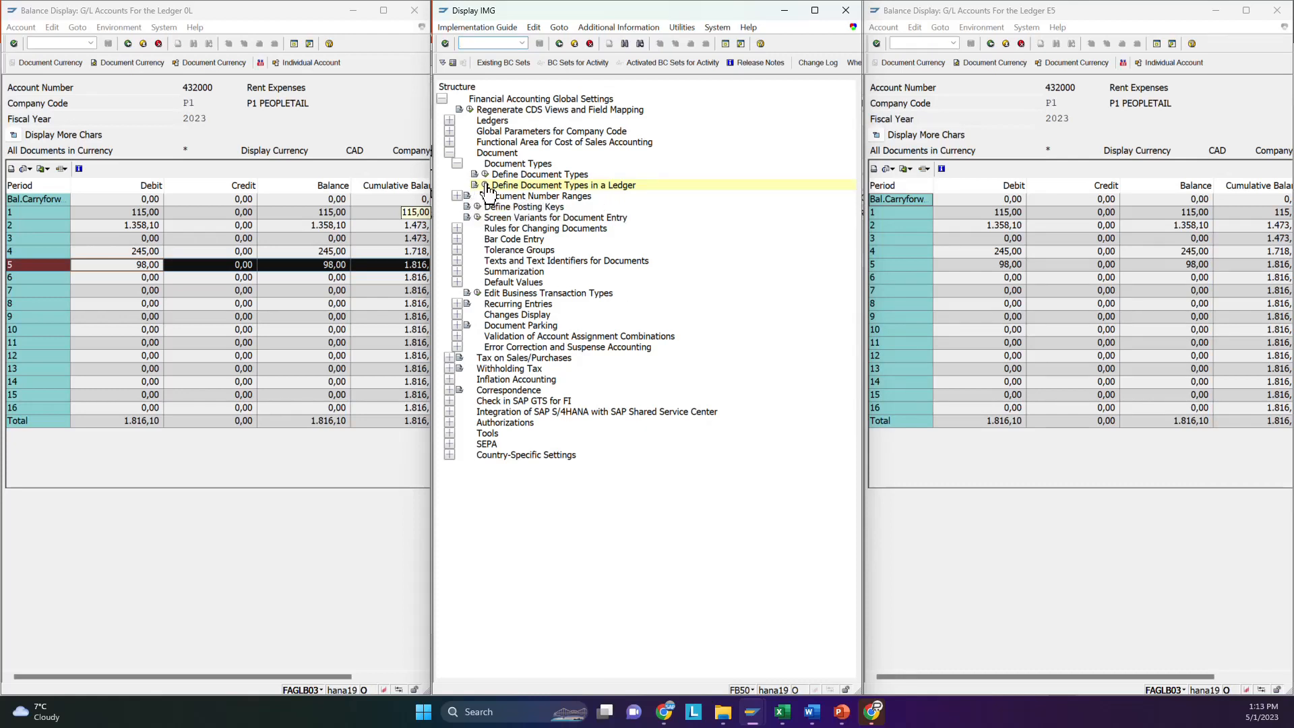
{"action": "left_click", "coordinate": [485, 185]}
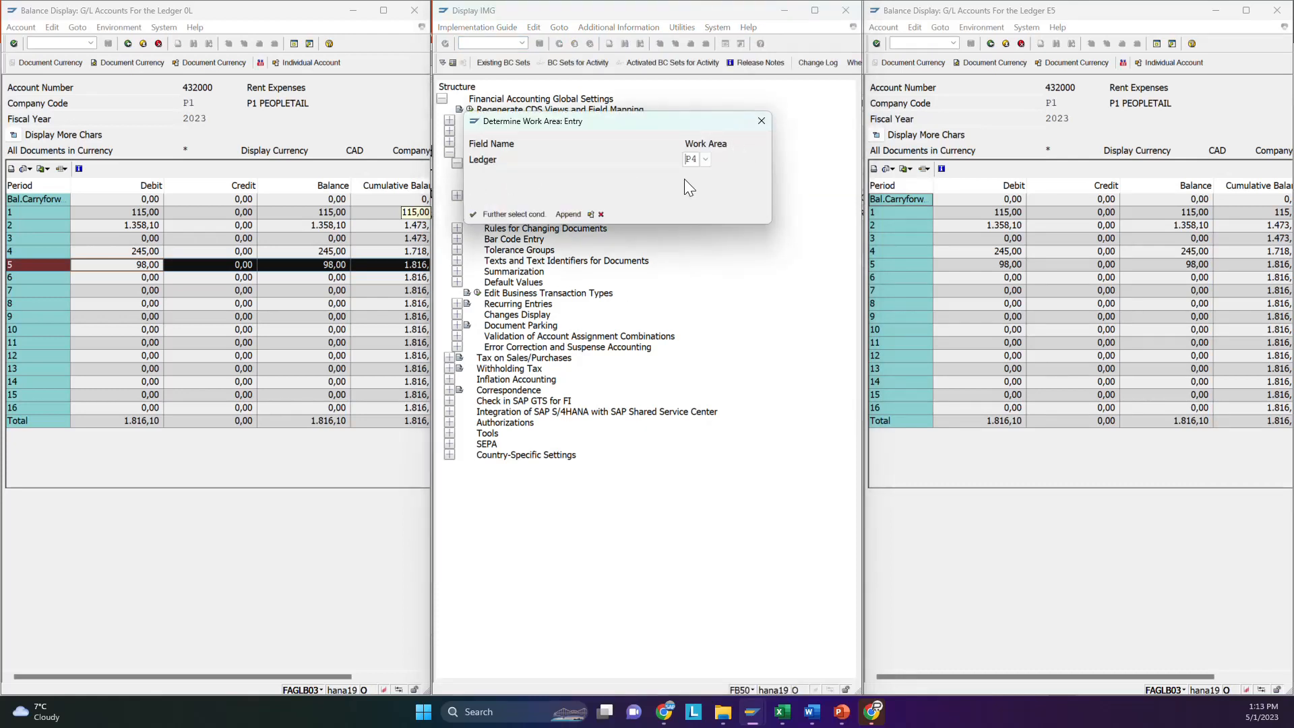
{"action": "left_click", "coordinate": [473, 213]}
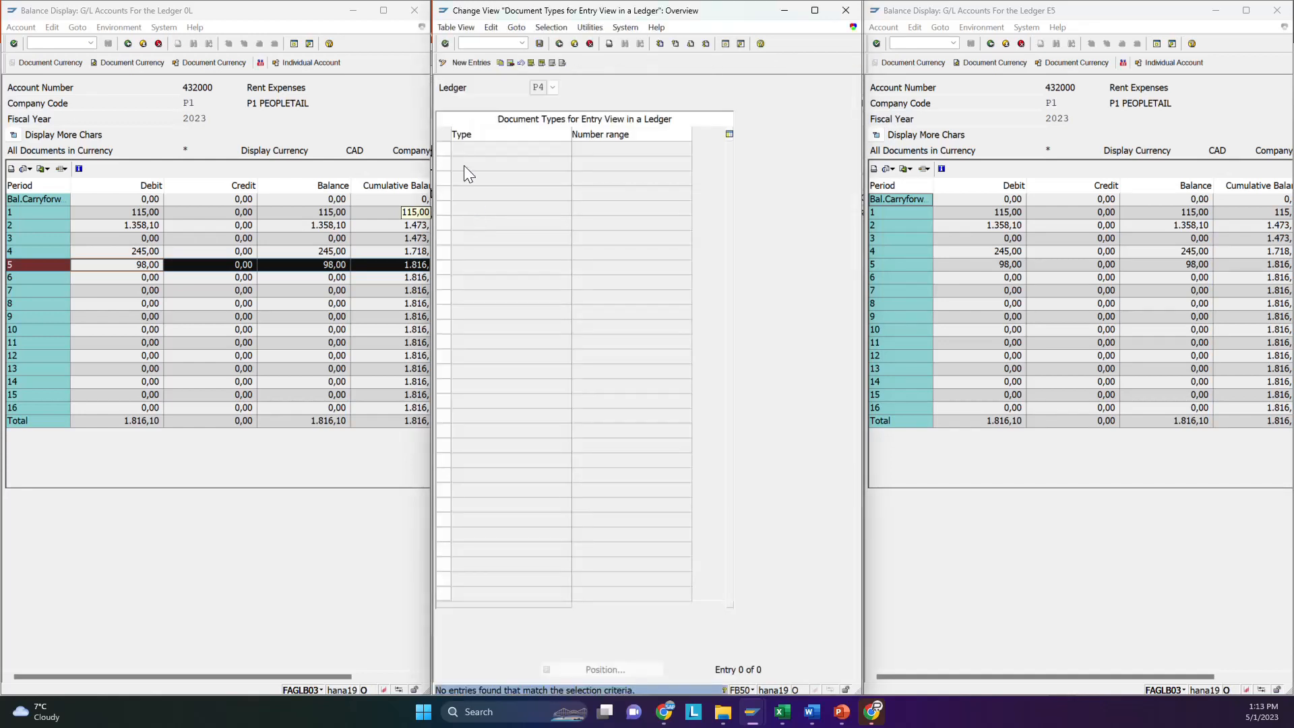
{"action": "left_click", "coordinate": [470, 63]}
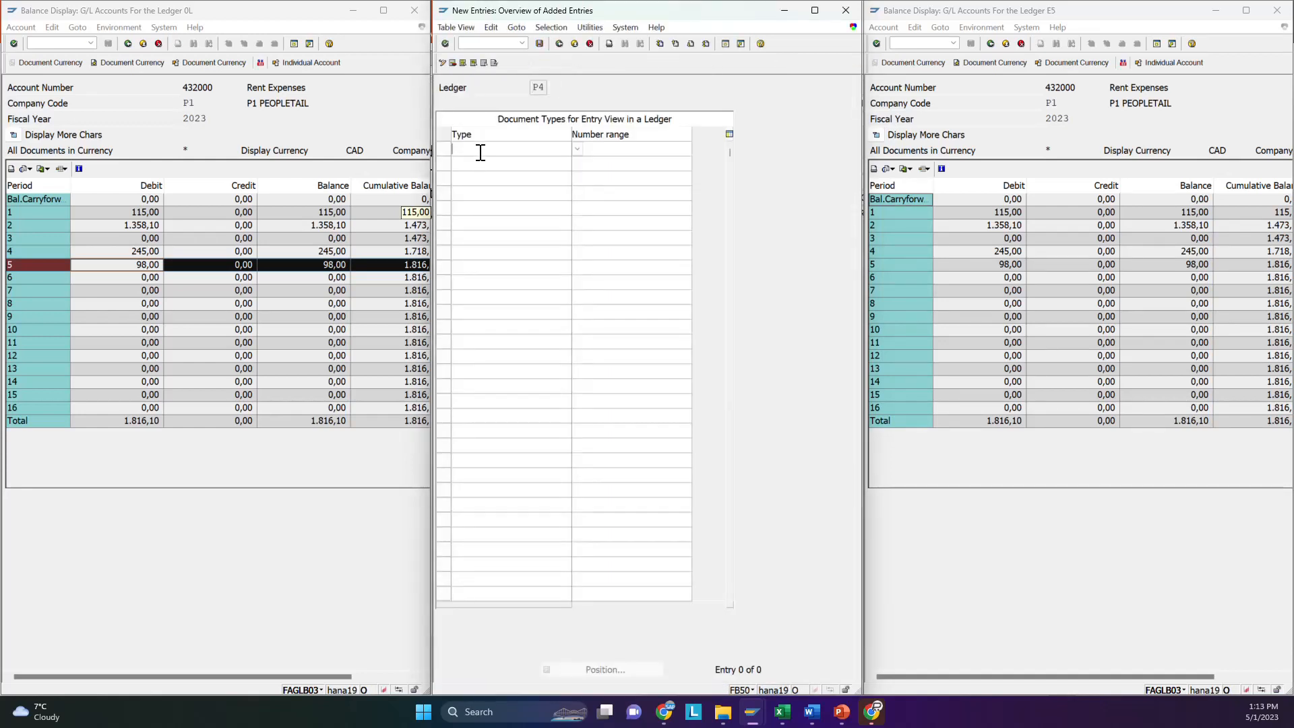
{"action": "type", "text": "SA"}
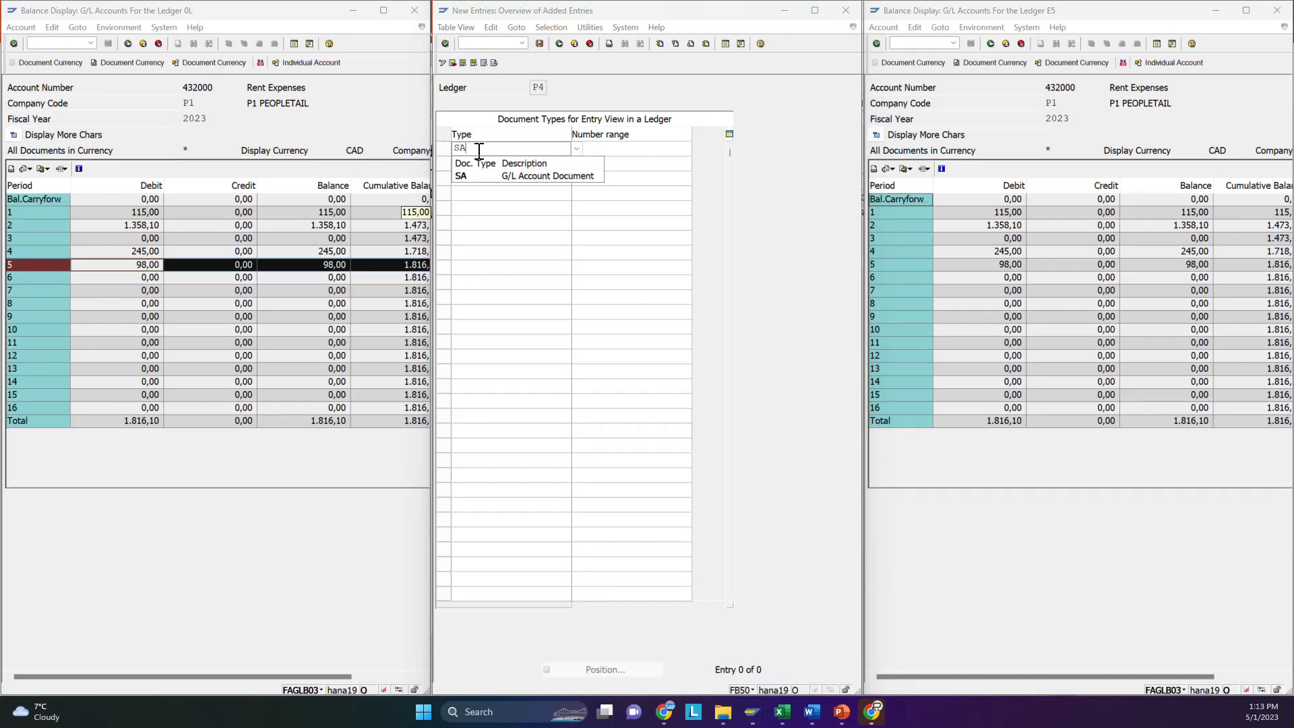
{"action": "key", "text": "Tab"}
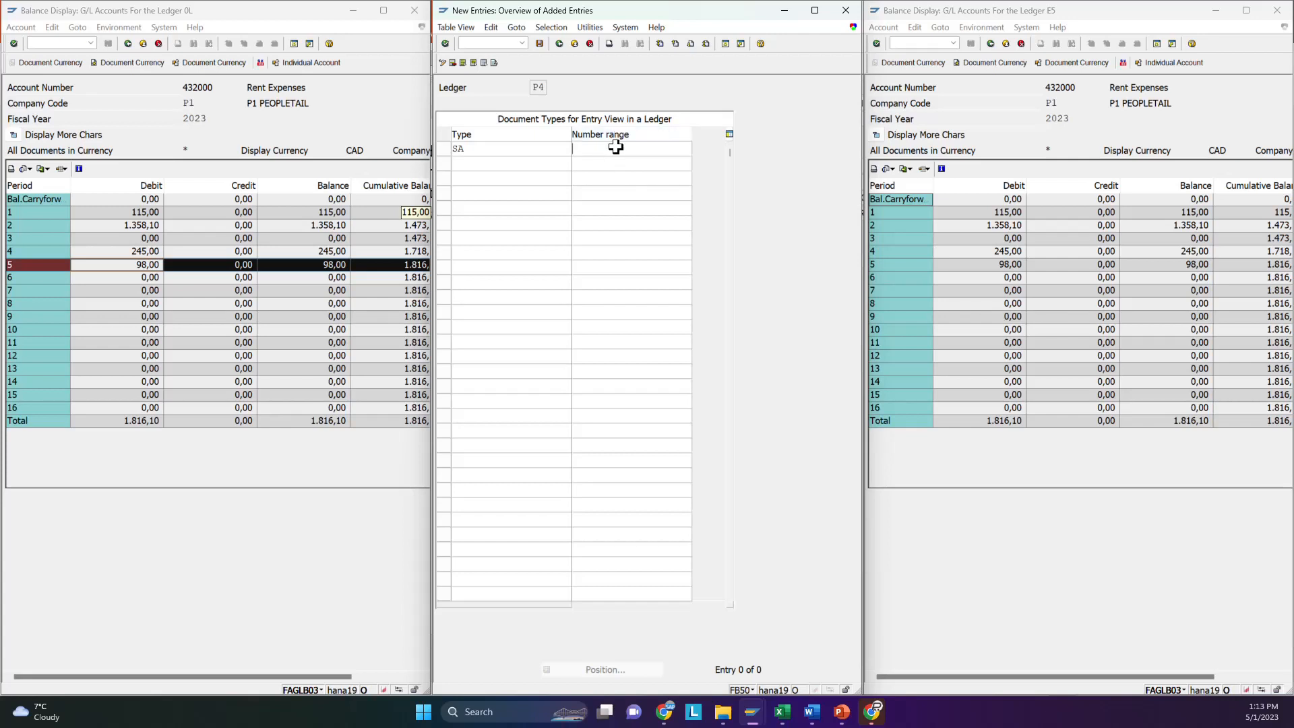
{"action": "left_click", "coordinate": [556, 47]}
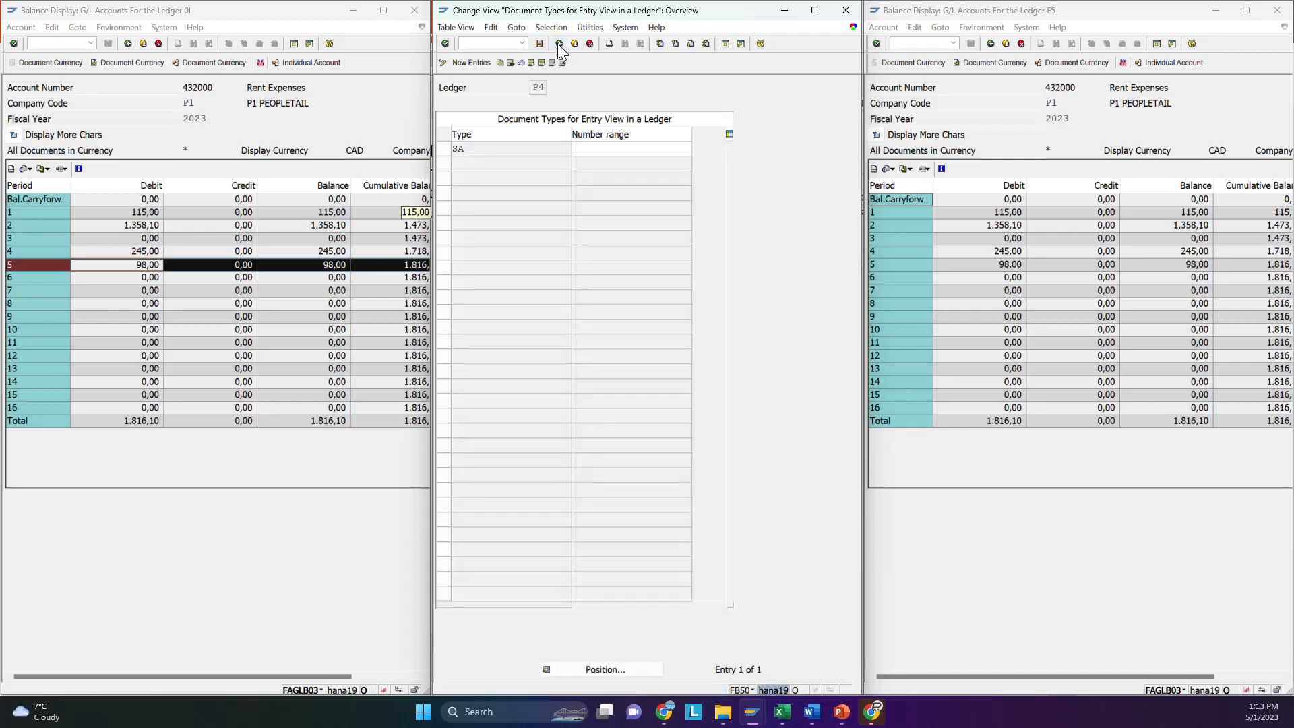
{"action": "left_click", "coordinate": [557, 44]}
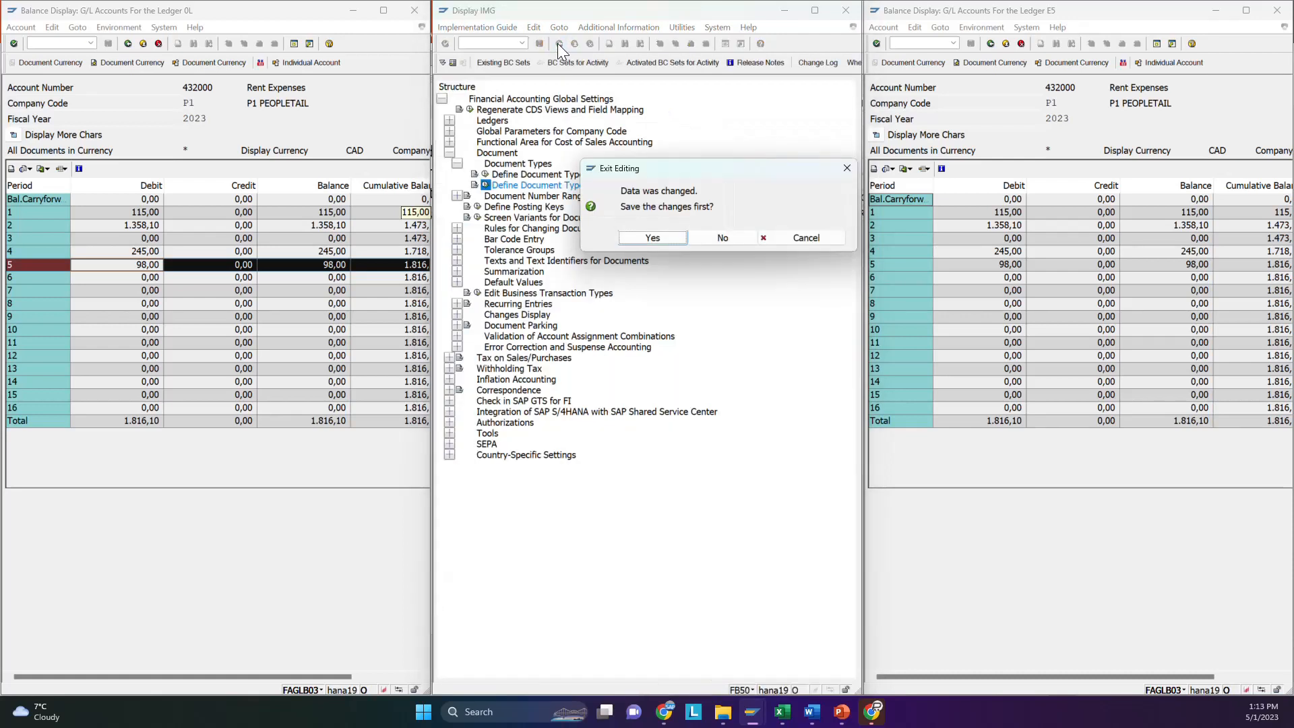
{"action": "left_click", "coordinate": [721, 237]}
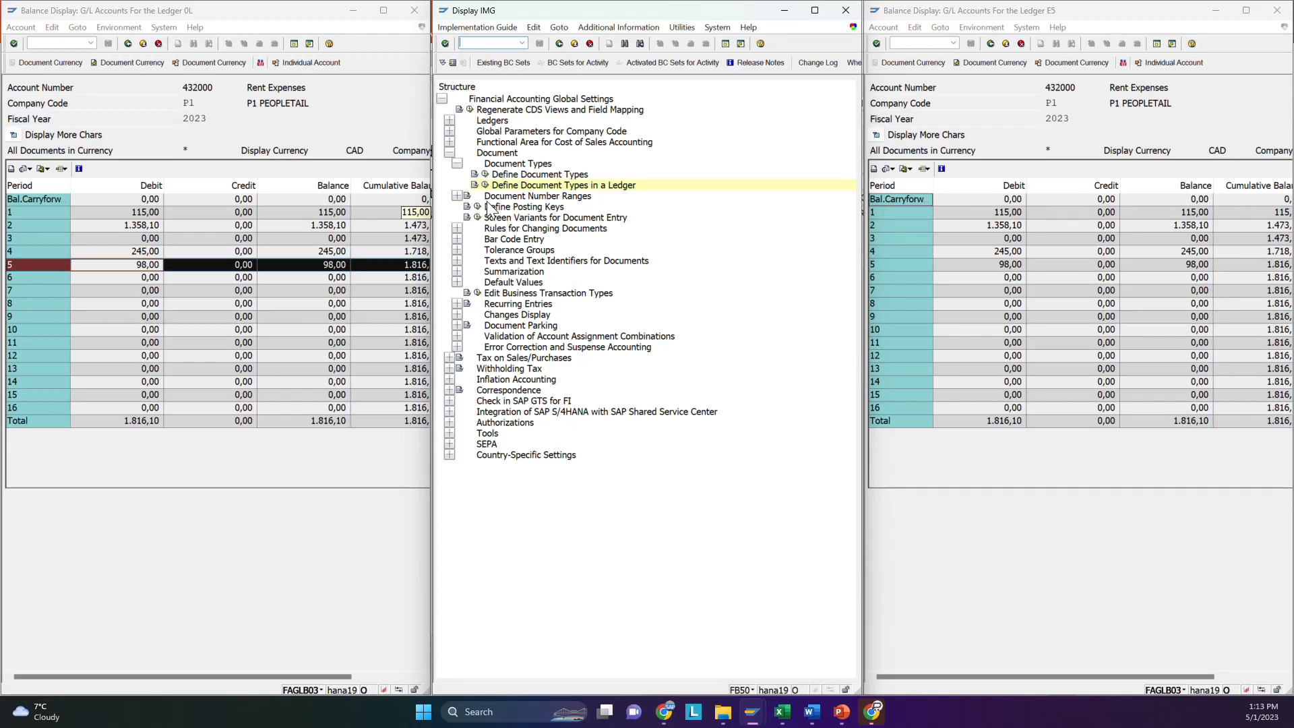
Open Define Document Number Ranges in the customizing structure and edit the intervals of company code P1
{"action": "left_click", "coordinate": [458, 196]}
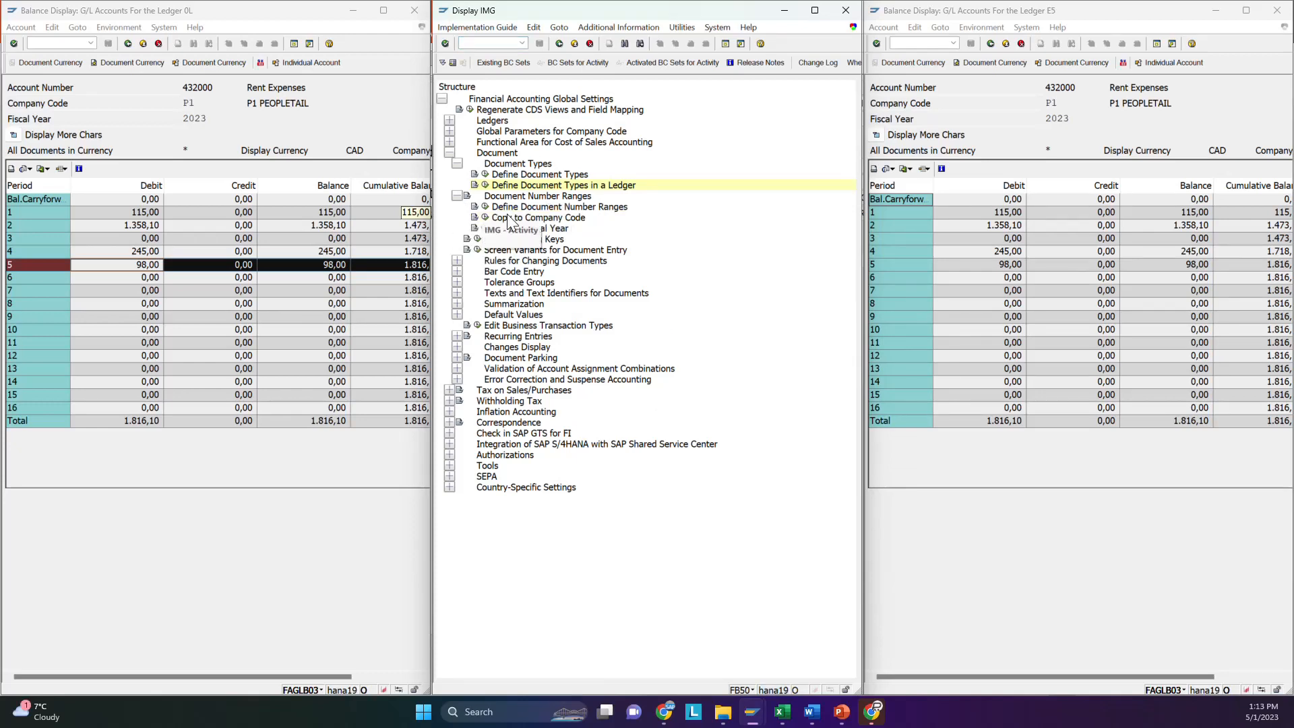
{"action": "left_click", "coordinate": [485, 207]}
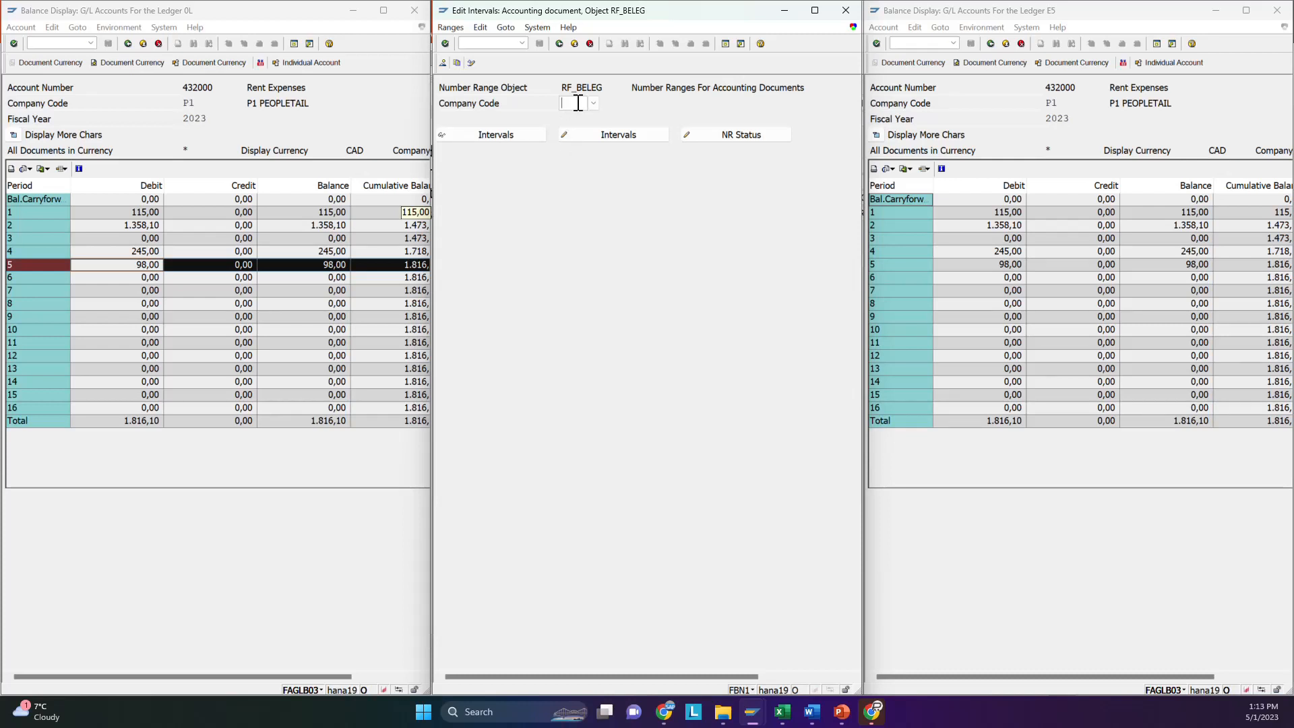
{"action": "type", "text": "P1"}
{"action": "left_click", "coordinate": [606, 137]}
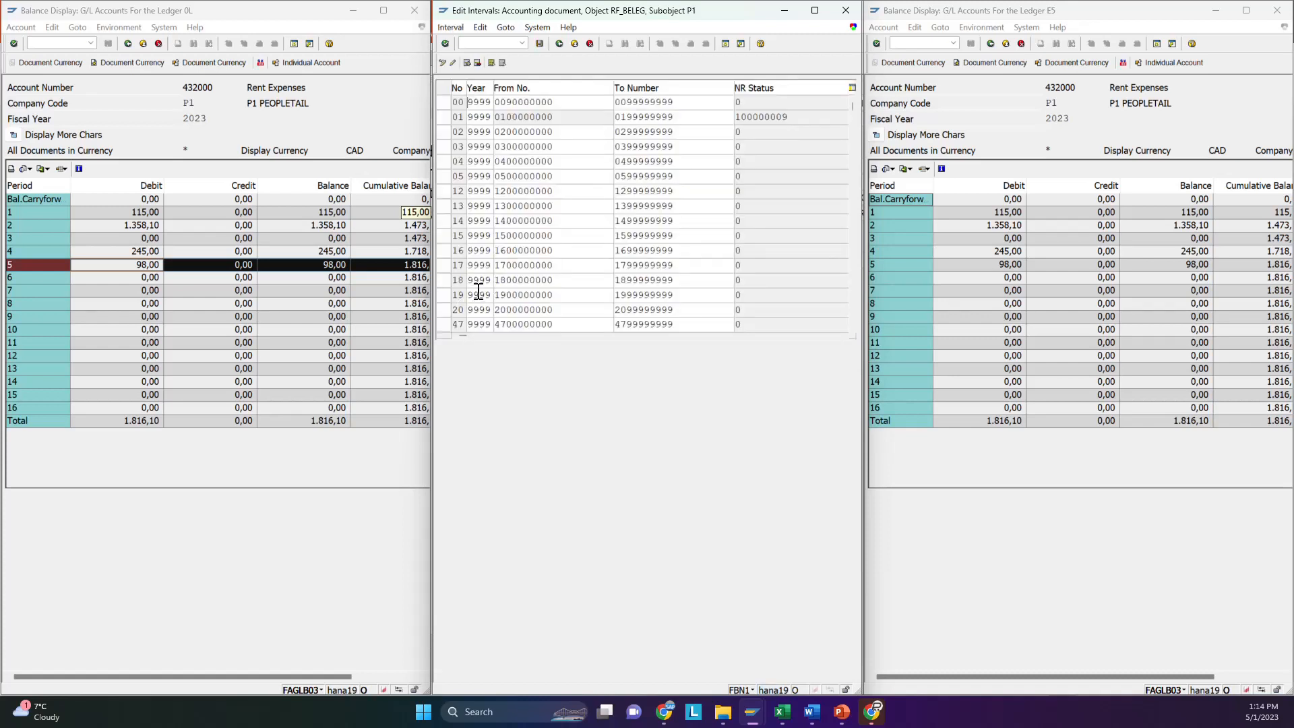
Copy the starting number of interval 66 and insert a new interval row
{"action": "scroll", "coordinate": [479, 291], "scroll_direction": "down", "scroll_amount": 4}
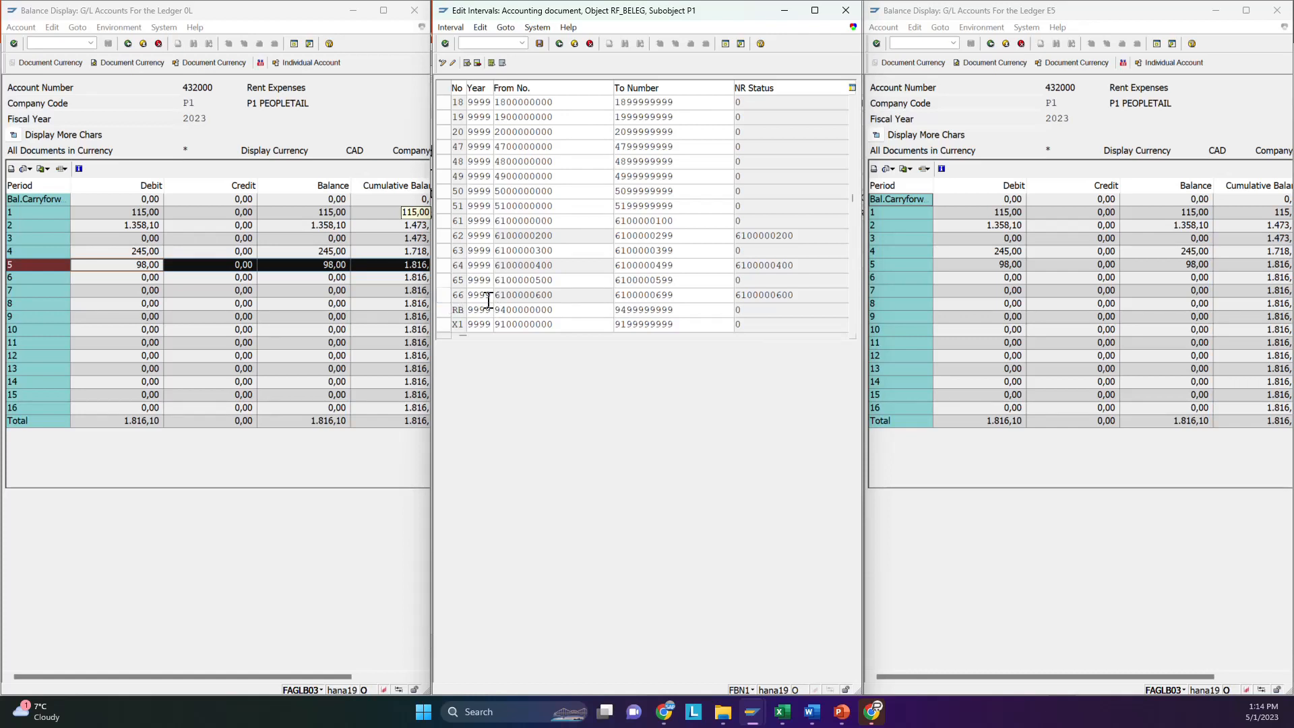
{"action": "left_click_drag", "start_coordinate": [575, 295], "coordinate": [493, 288]}
{"action": "key", "text": "ctrl+c"}
{"action": "left_click", "coordinate": [494, 290]}
{"action": "left_click", "coordinate": [465, 63]}
{"action": "scroll", "coordinate": [719, 217], "scroll_direction": "up", "scroll_amount": 4}
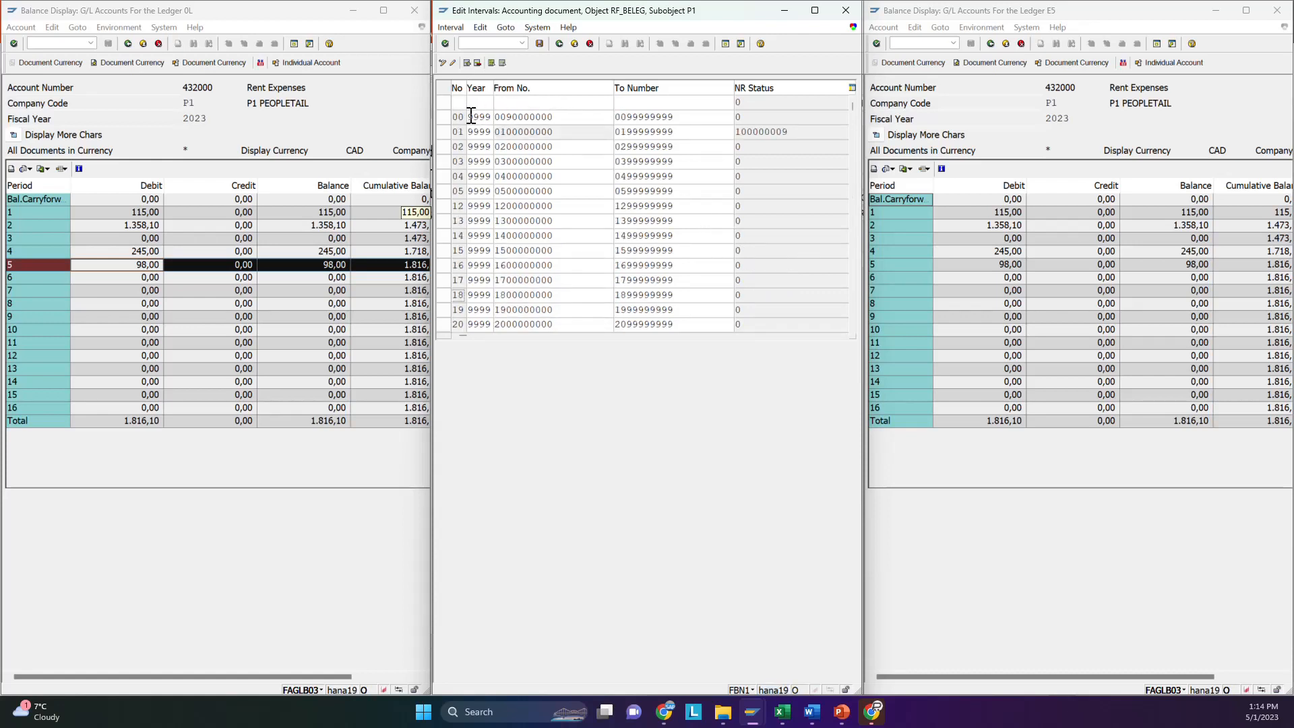
{"action": "left_click", "coordinate": [460, 101]}
{"action": "type", "text": "6"}
{"action": "type", "text": "9999"}
{"action": "key", "text": "ctrl+v"}
{"action": "key", "text": "BackSpace"}
{"action": "key", "text": "BackSpace"}
{"action": "key", "text": "BackSpace"}
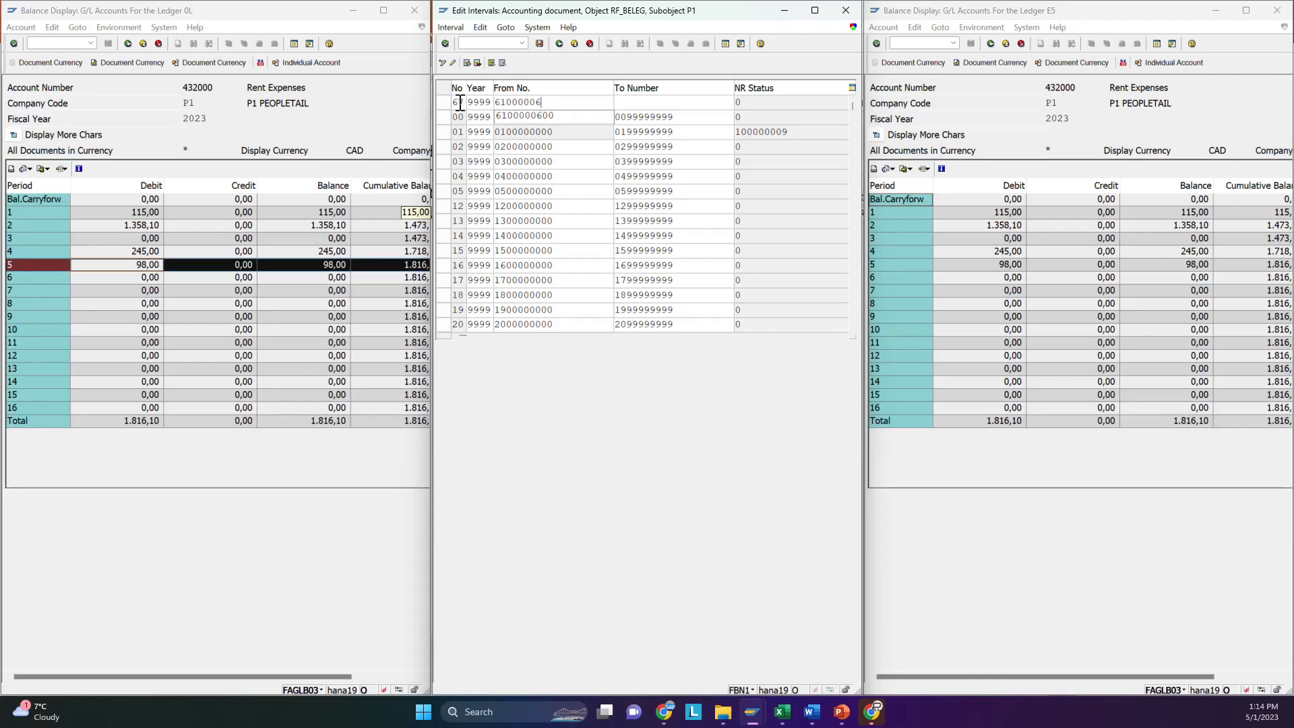
{"action": "type", "text": "700"}
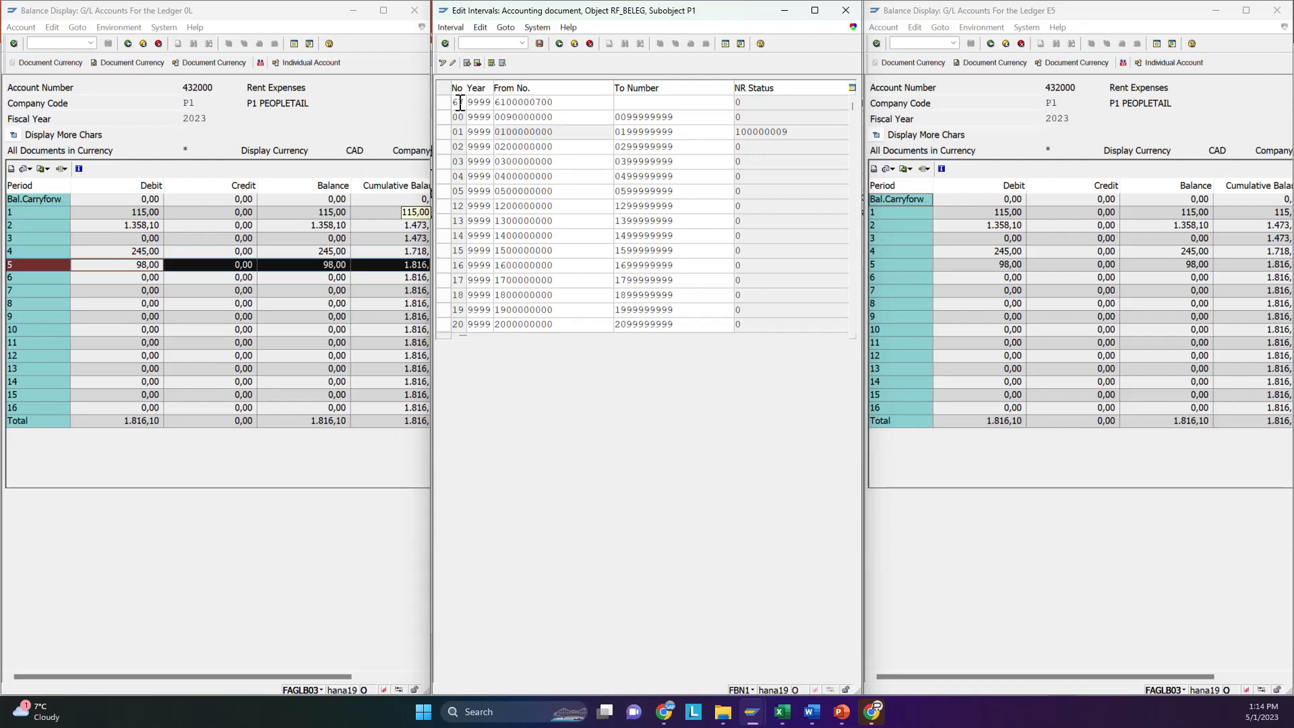
{"action": "key", "text": "ctrl+v"}
{"action": "key", "text": "BackSpace"}
{"action": "key", "text": "BackSpace"}
{"action": "key", "text": "BackSpace"}
{"action": "type", "text": "799"}
{"action": "left_click", "coordinate": [541, 44]}
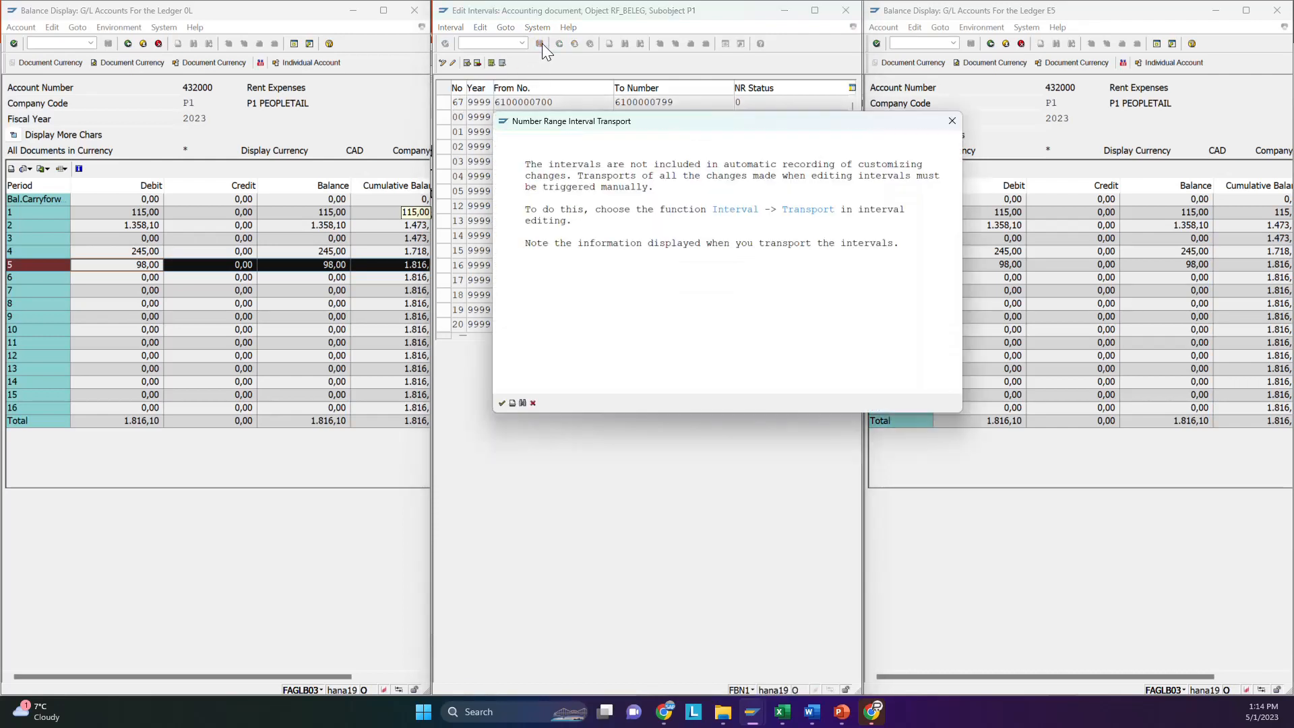
{"action": "left_click", "coordinate": [501, 402]}
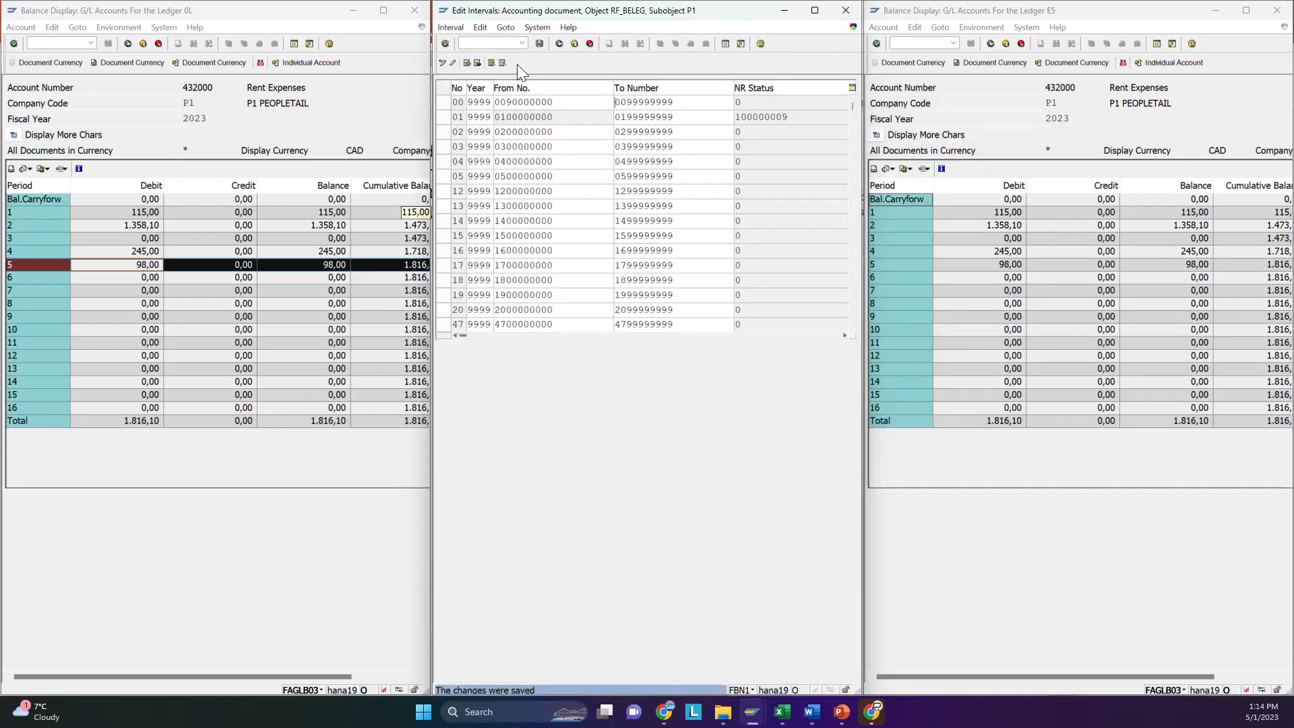
Return to the customizing structure and open Define Document Types in a Ledger for ledger P4
{"action": "left_click", "coordinate": [559, 43]}
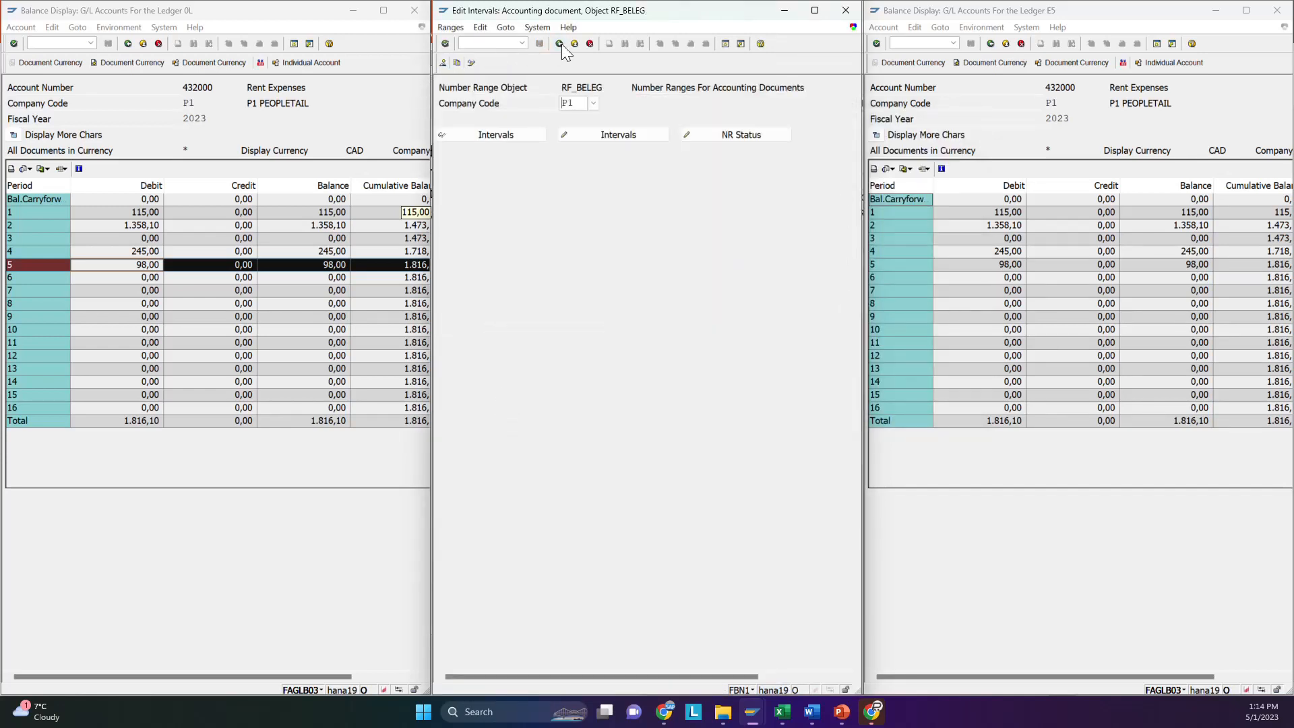
{"action": "left_click", "coordinate": [560, 43]}
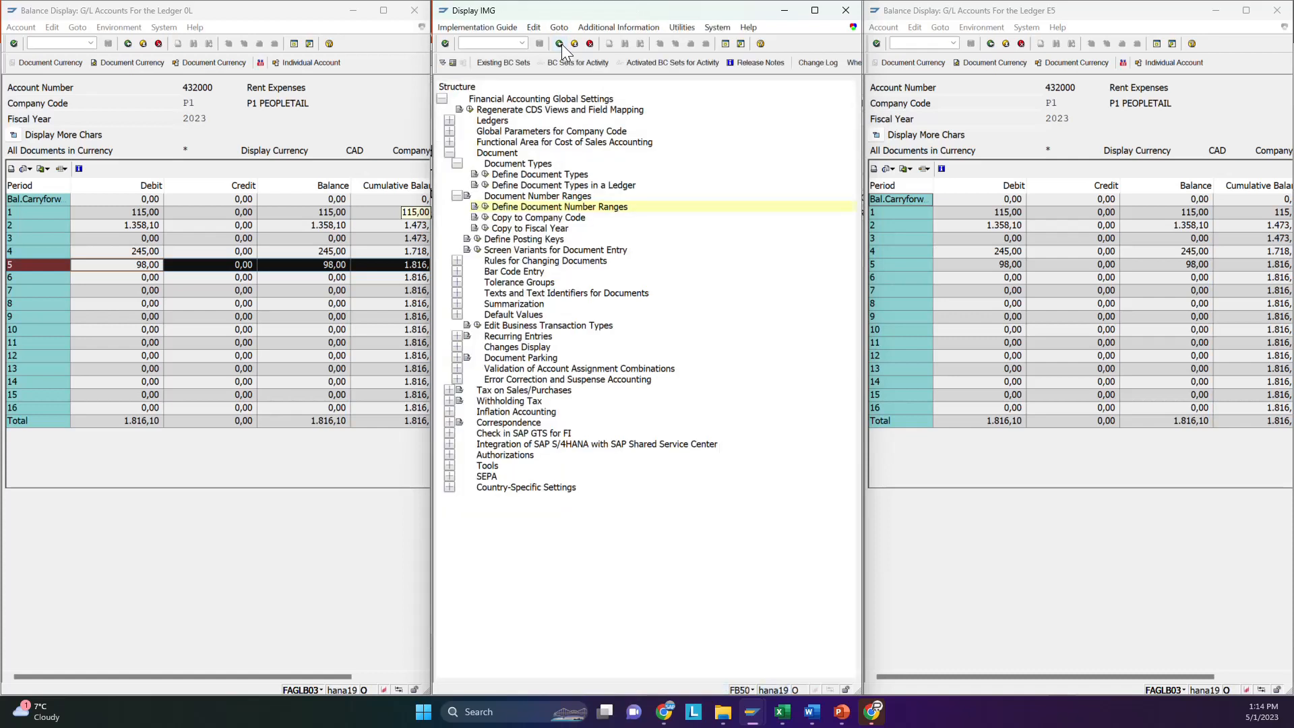
{"action": "left_click", "coordinate": [485, 185]}
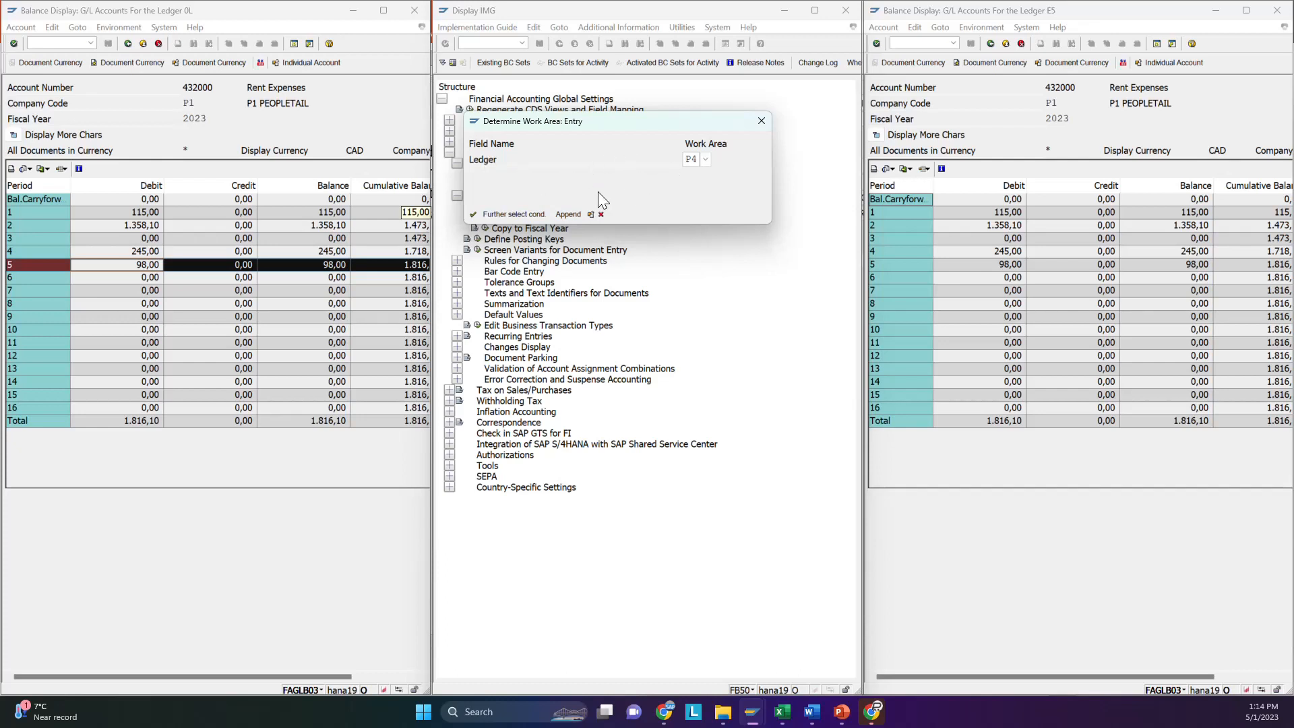
{"action": "left_click", "coordinate": [473, 214]}
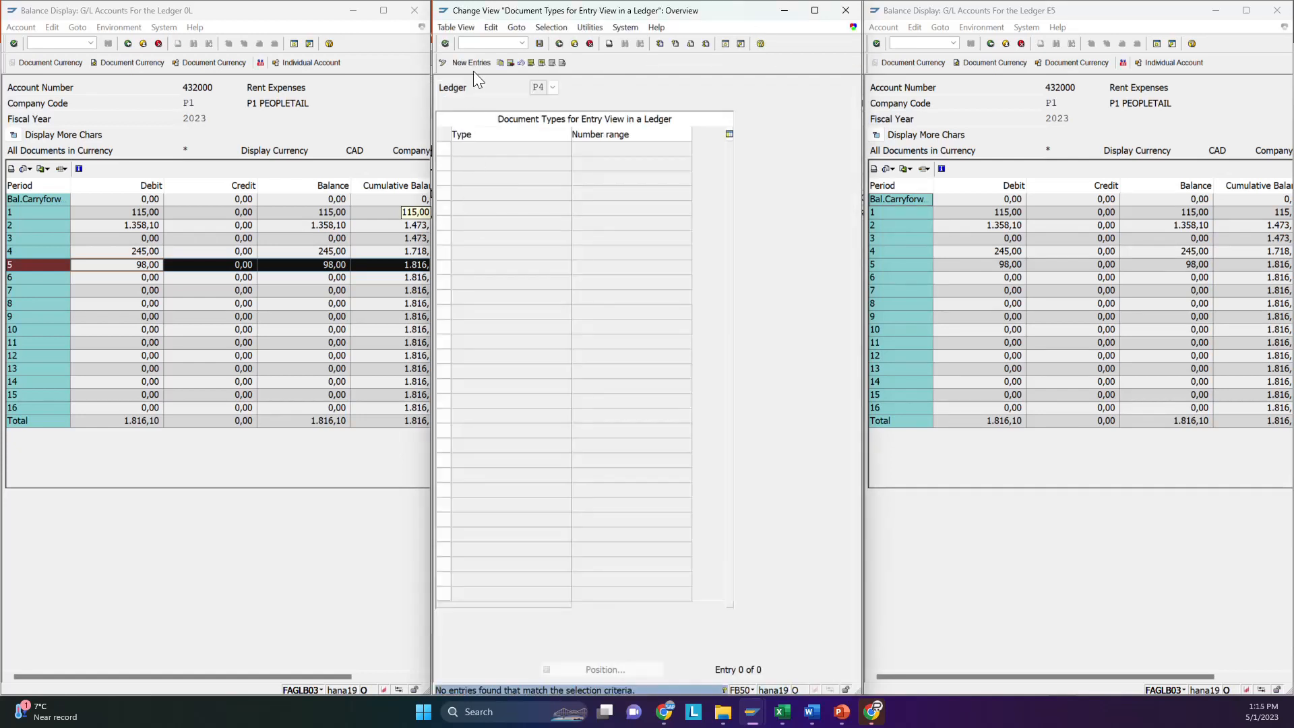
Add a new entry assigning number range 67 to document type SA for ledger P4 and save it
{"action": "left_click", "coordinate": [473, 62]}
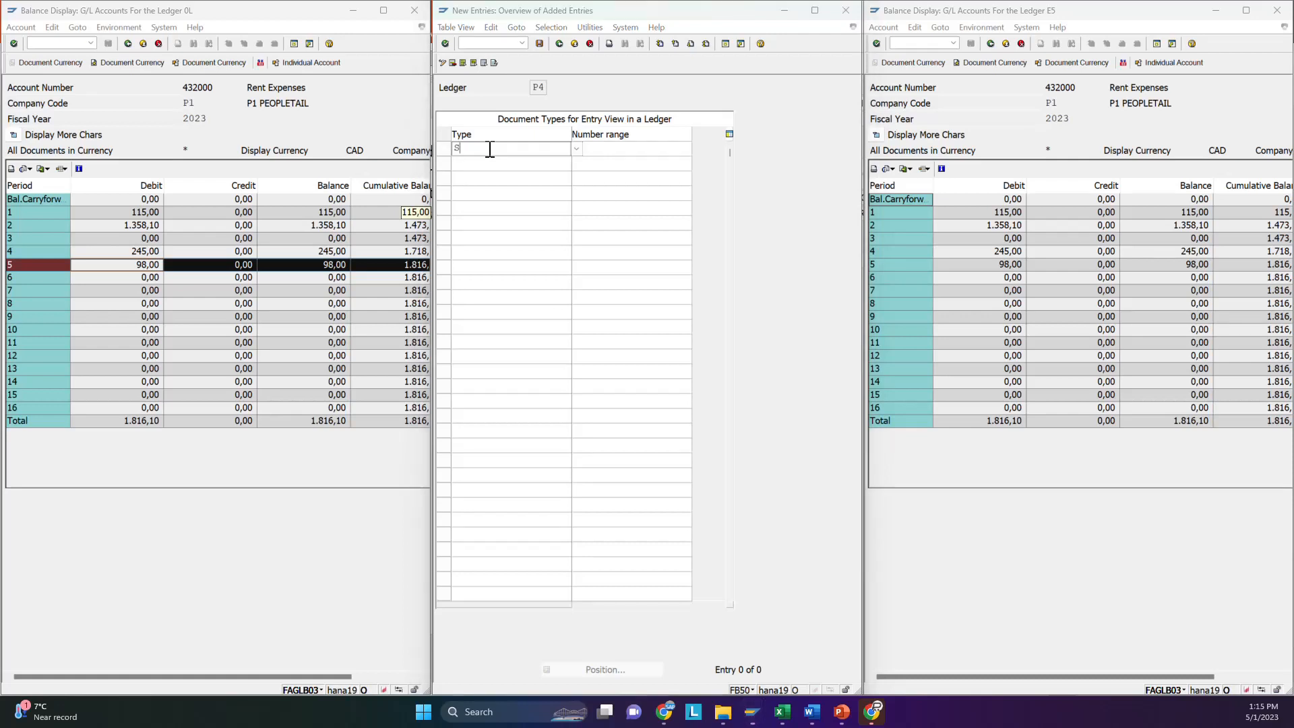
{"action": "type", "text": "SA"}
{"action": "left_click", "coordinate": [600, 148]}
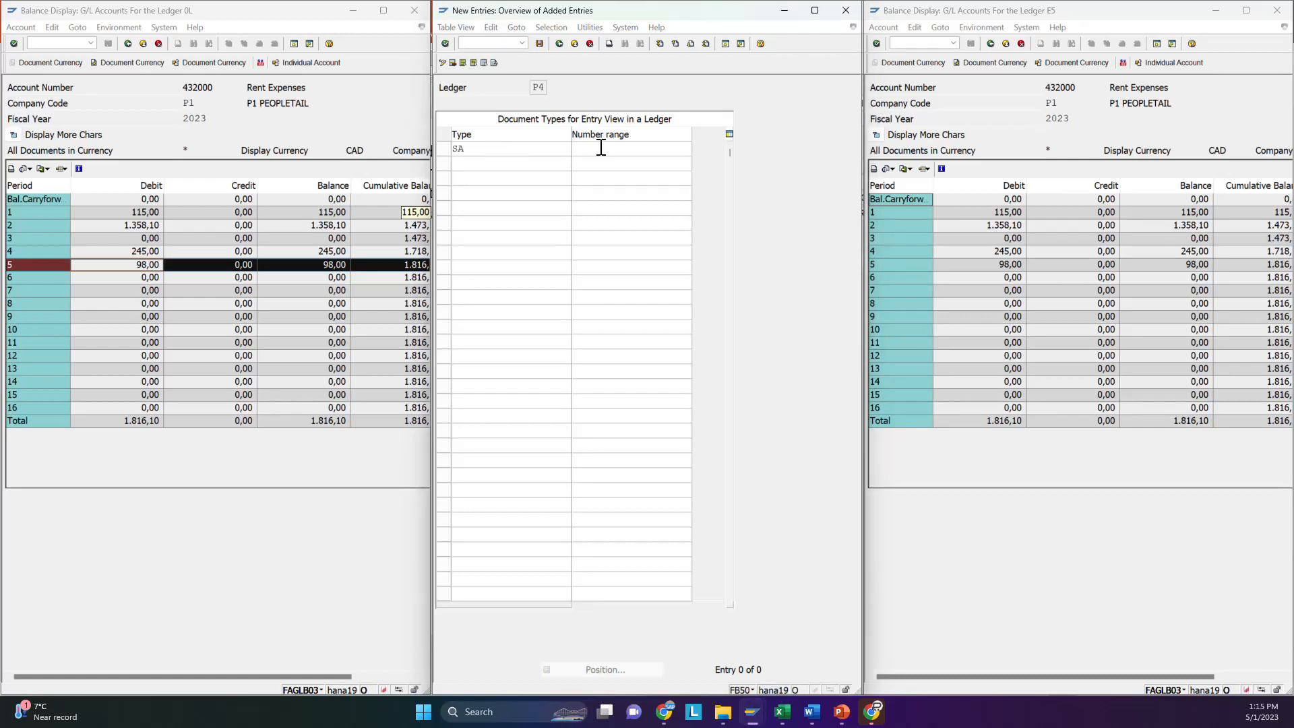
{"action": "type", "text": "67"}
{"action": "left_click", "coordinate": [539, 43]}
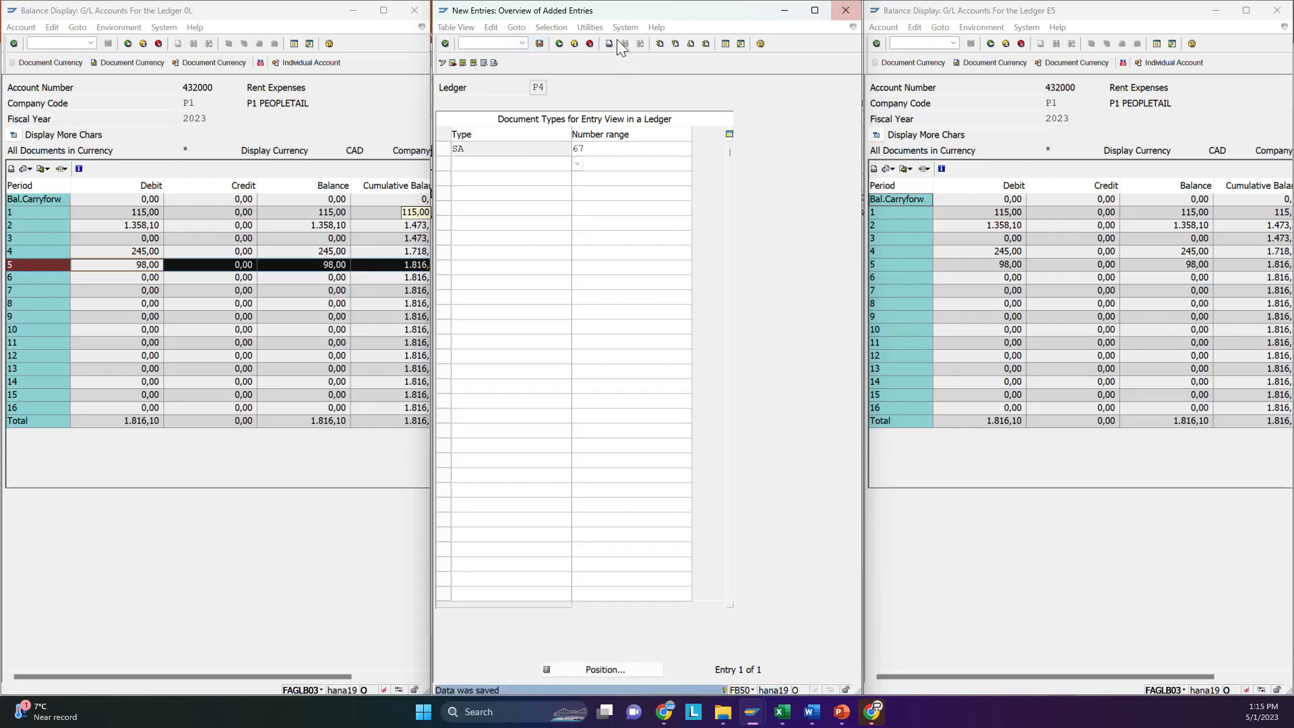
Return to the G/L document entry for ledger group P4, close the error help and post the document
{"action": "left_click", "coordinate": [556, 46]}
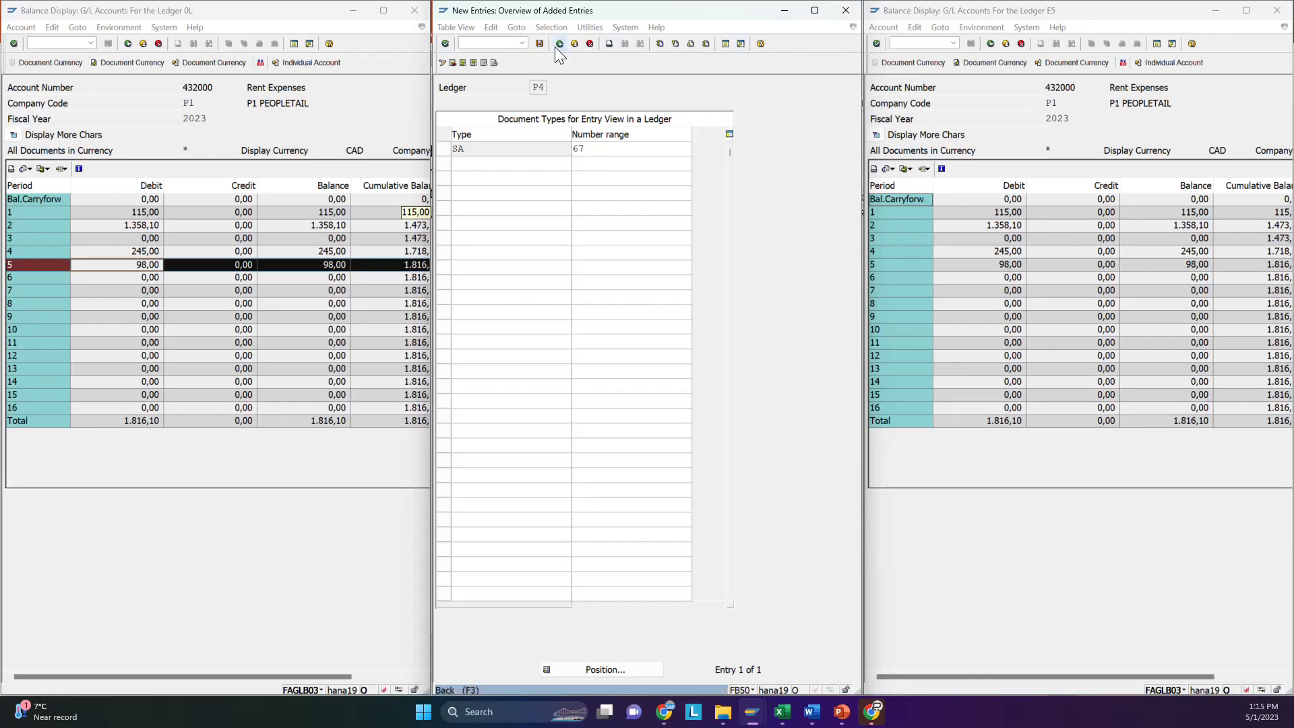
{"action": "left_click", "coordinate": [555, 46]}
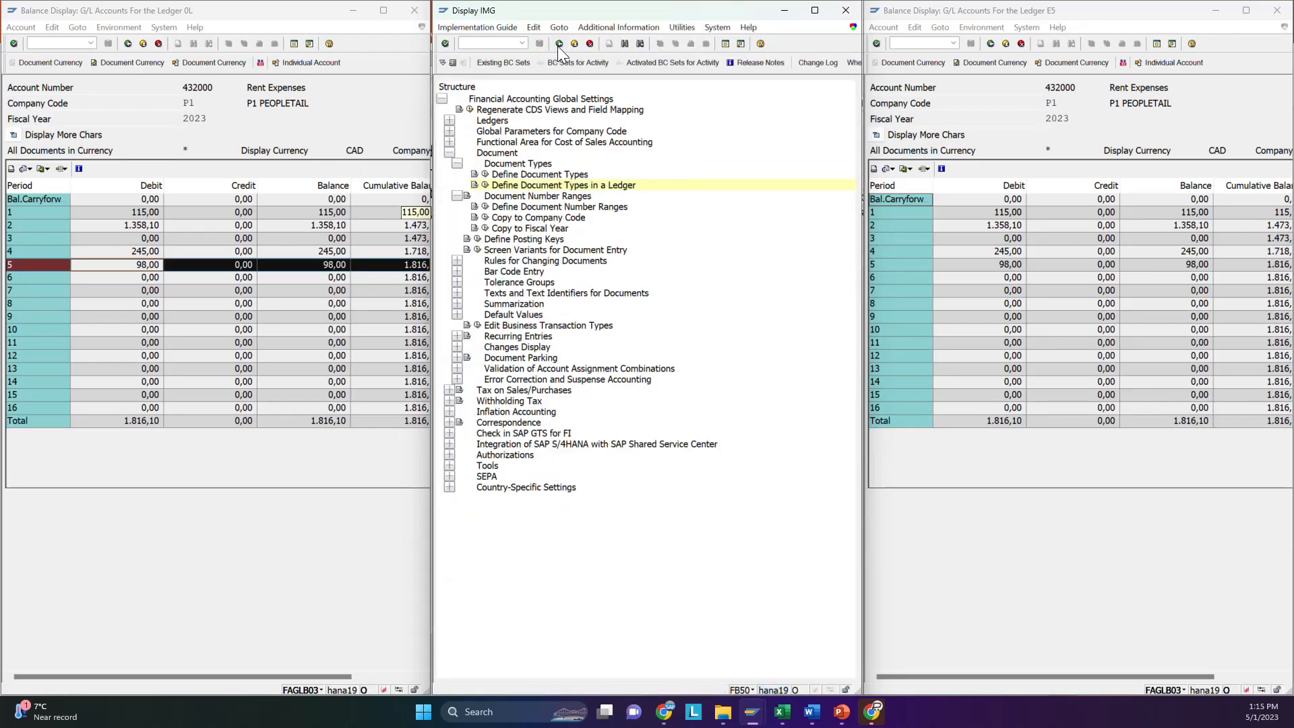
{"action": "left_click", "coordinate": [559, 45]}
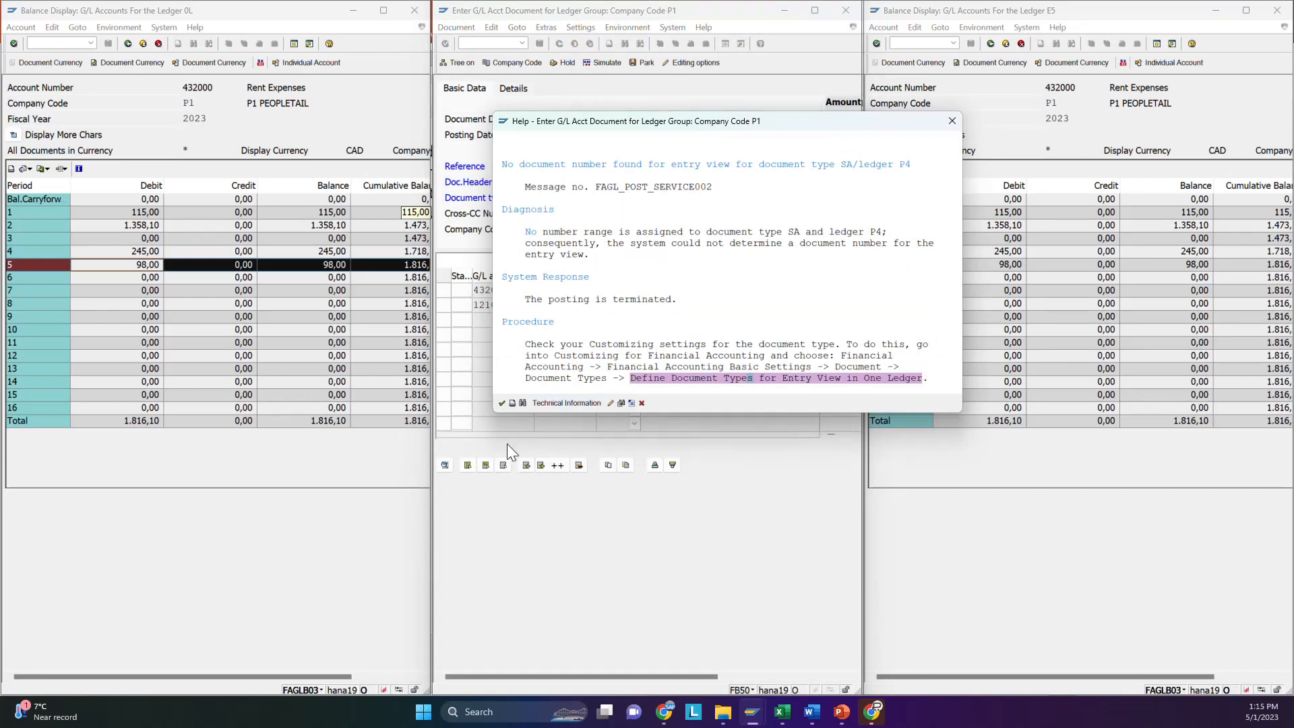
{"action": "left_click", "coordinate": [501, 403]}
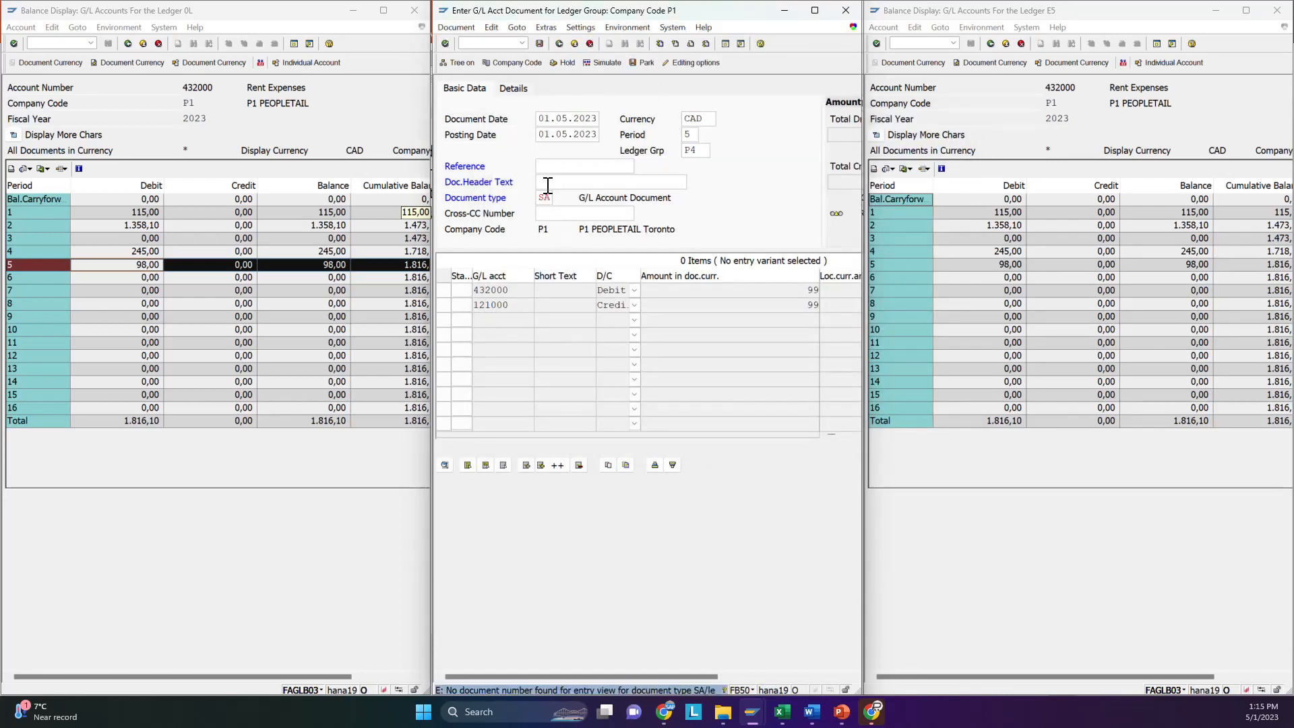
{"action": "left_click", "coordinate": [539, 43]}
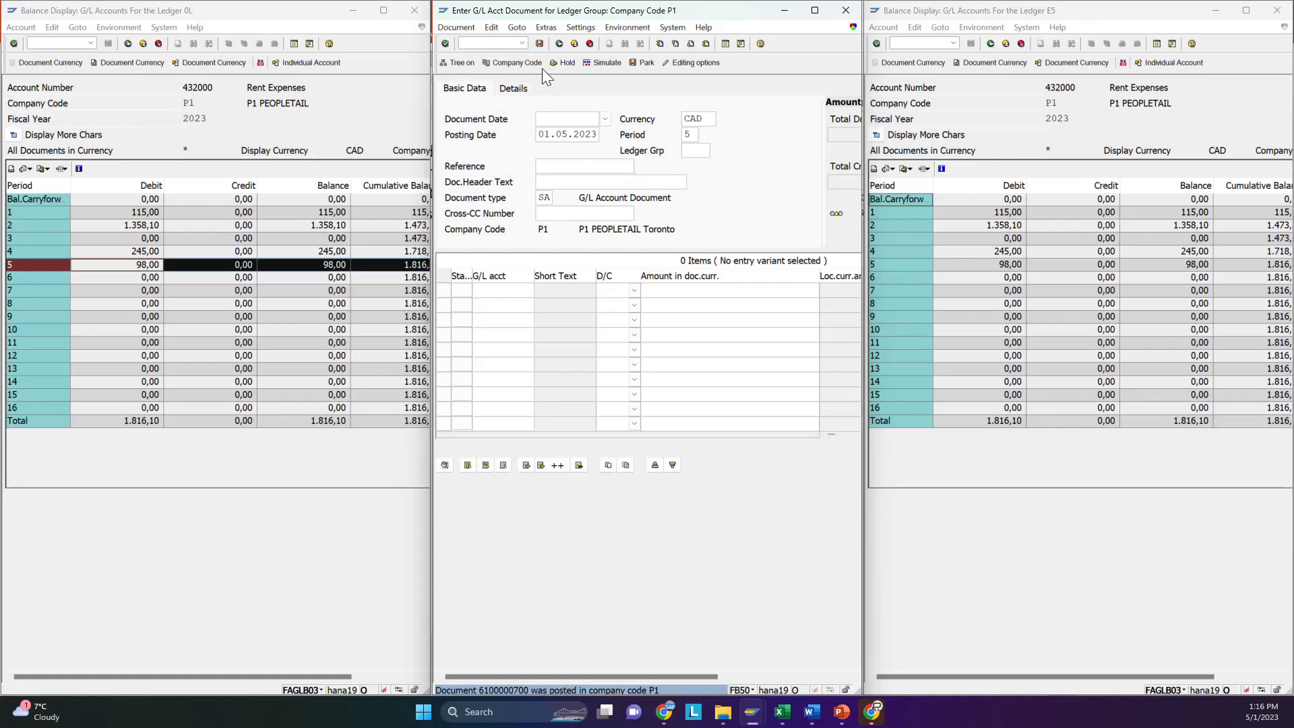
Open the G/L account balance display in place of the document entry and choose ledger P4 for account 432000
{"action": "left_click", "coordinate": [503, 44]}
{"action": "type", "text": "/NFS10N"}
{"action": "key", "text": "Return"}
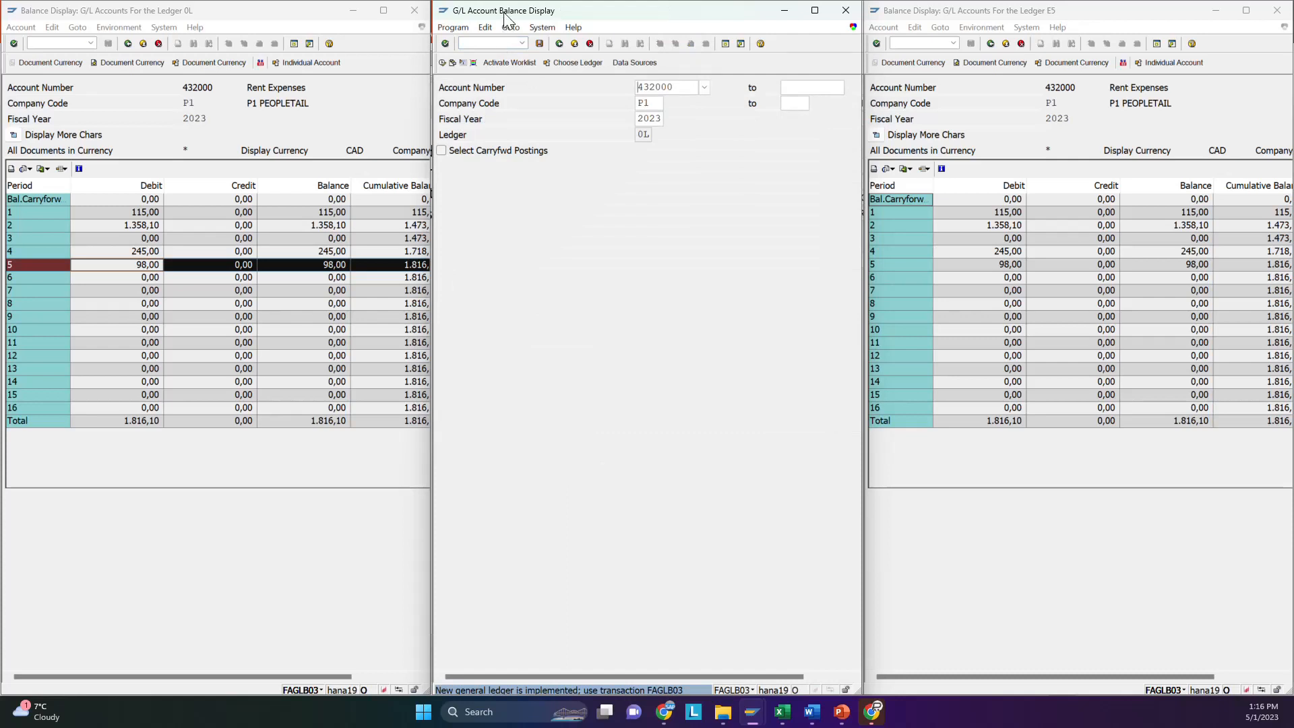
{"action": "left_click", "coordinate": [643, 138]}
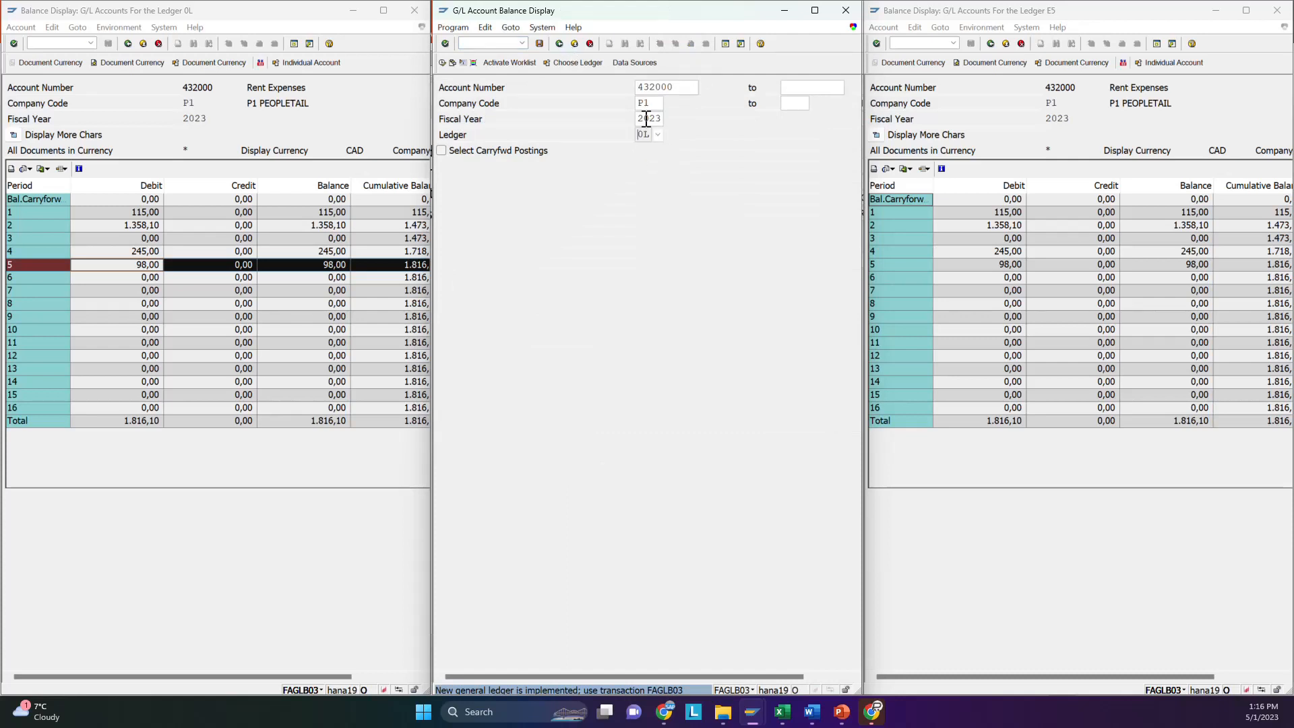
{"action": "left_click", "coordinate": [591, 67]}
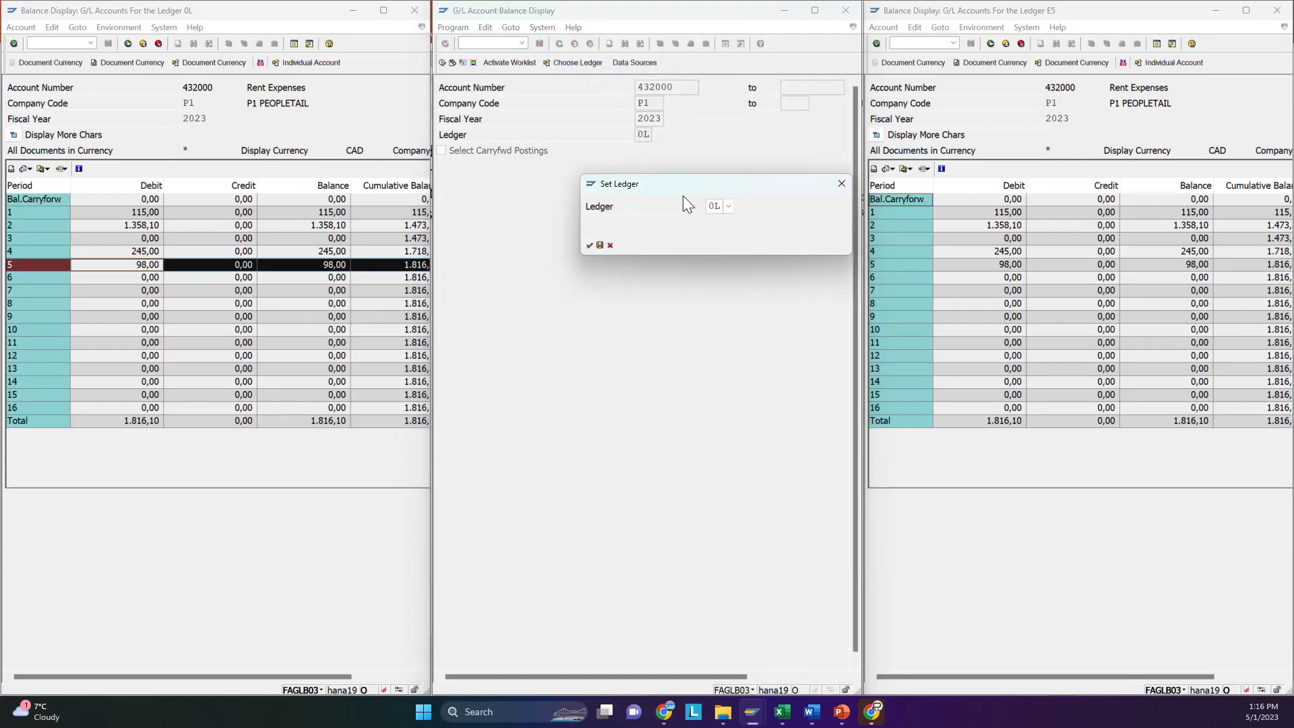
{"action": "left_click", "coordinate": [726, 209]}
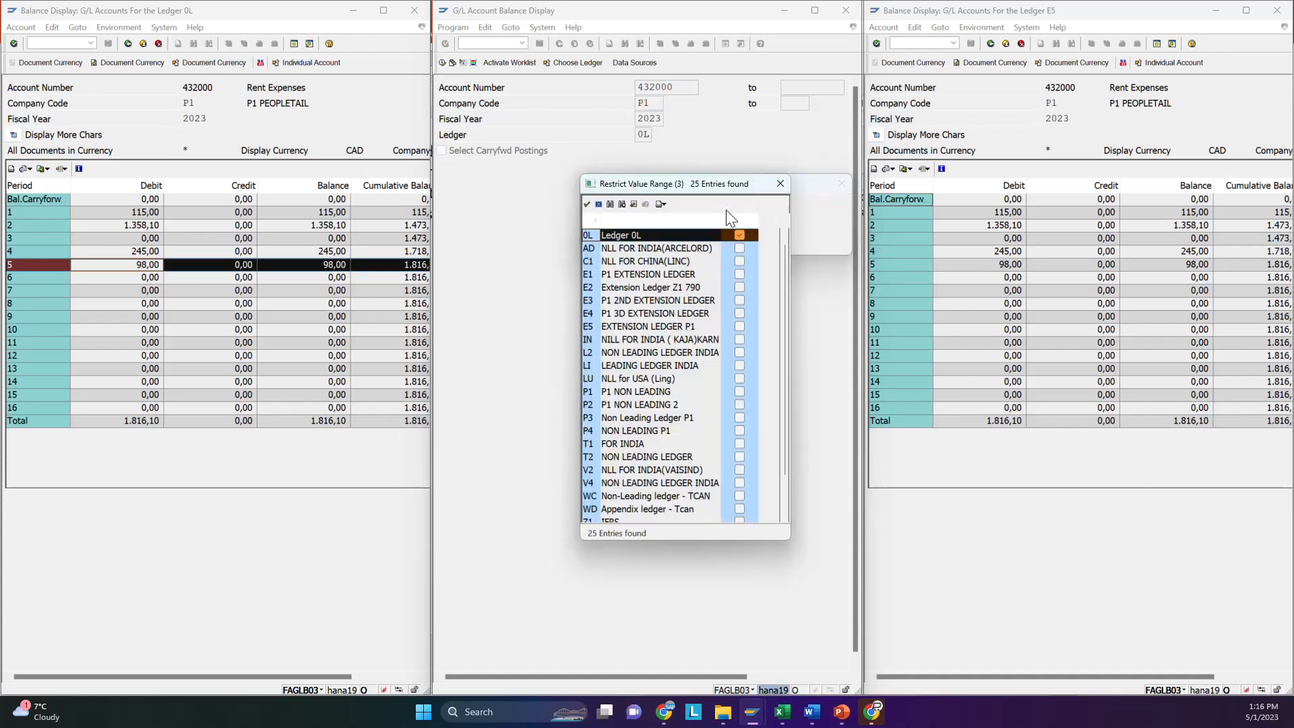
{"action": "left_click", "coordinate": [621, 431]}
{"action": "left_click", "coordinate": [587, 204]}
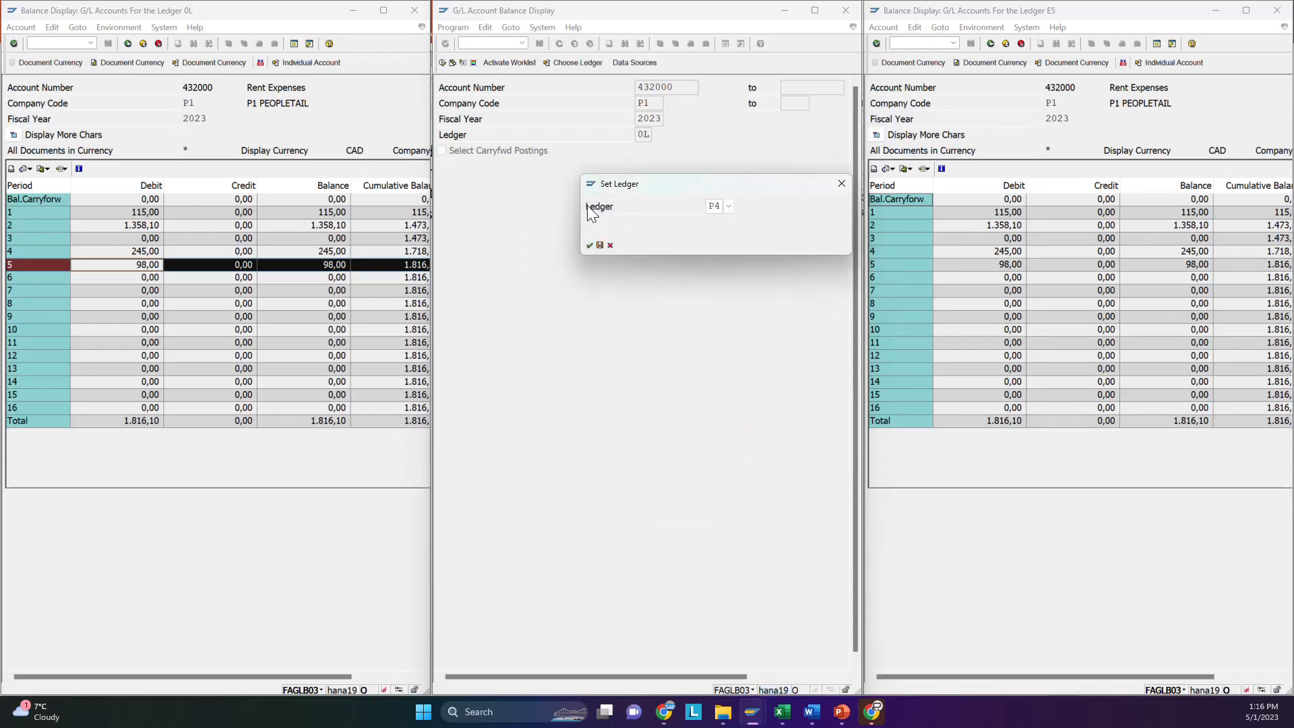
{"action": "left_click", "coordinate": [589, 246]}
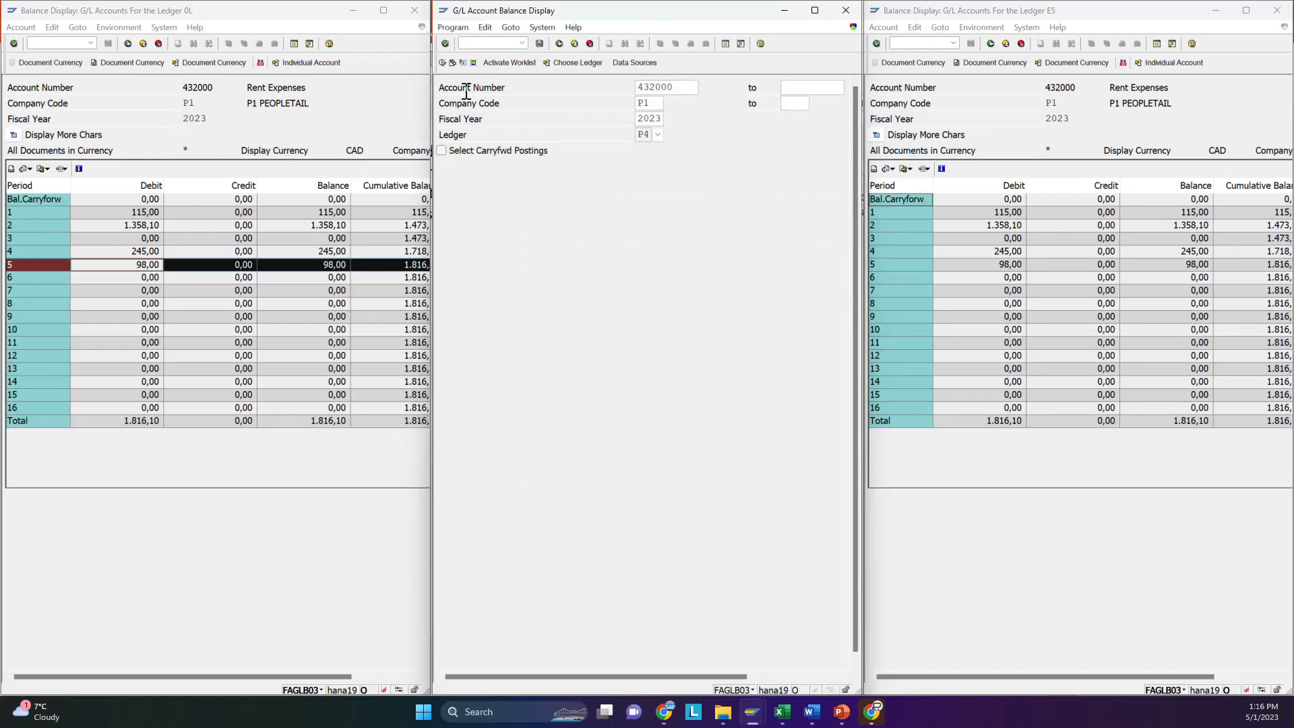
Display the ledger P4 balances of account 432000 and drill down into the period 5 debit line items
{"action": "left_click", "coordinate": [441, 62]}
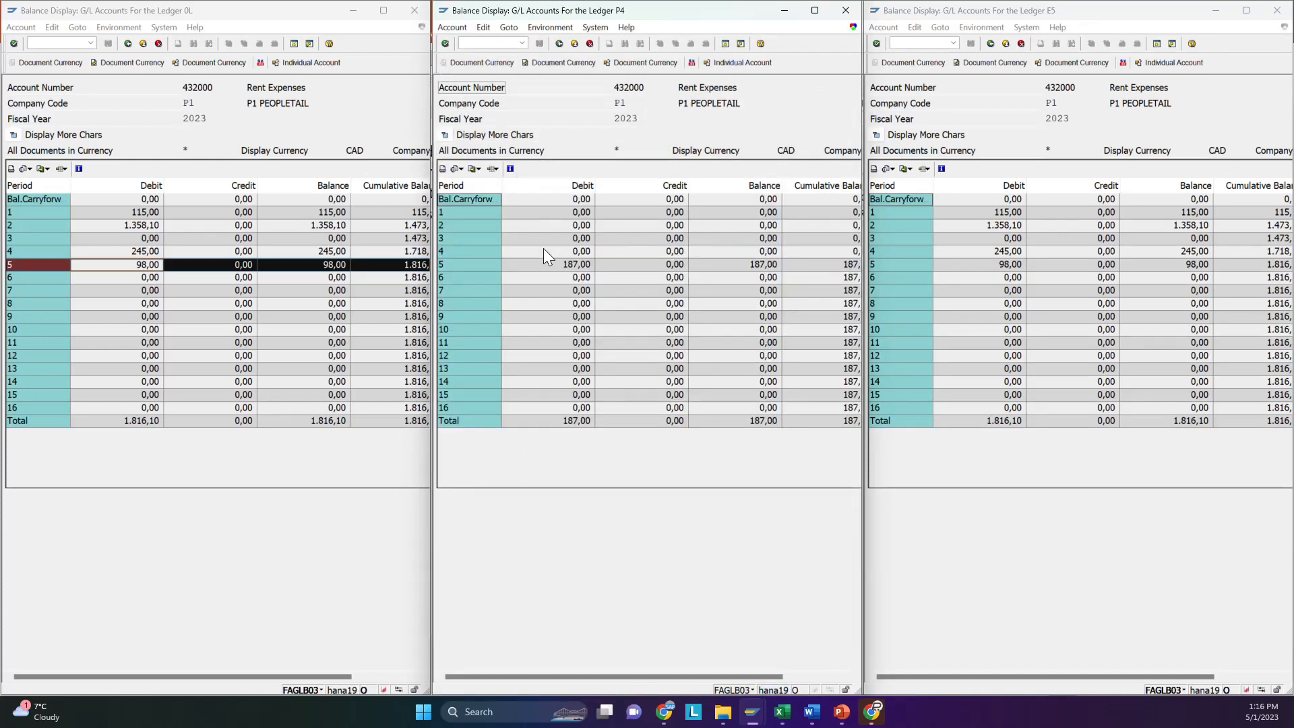
{"action": "left_click", "coordinate": [577, 264]}
{"action": "double_click", "coordinate": [575, 265]}
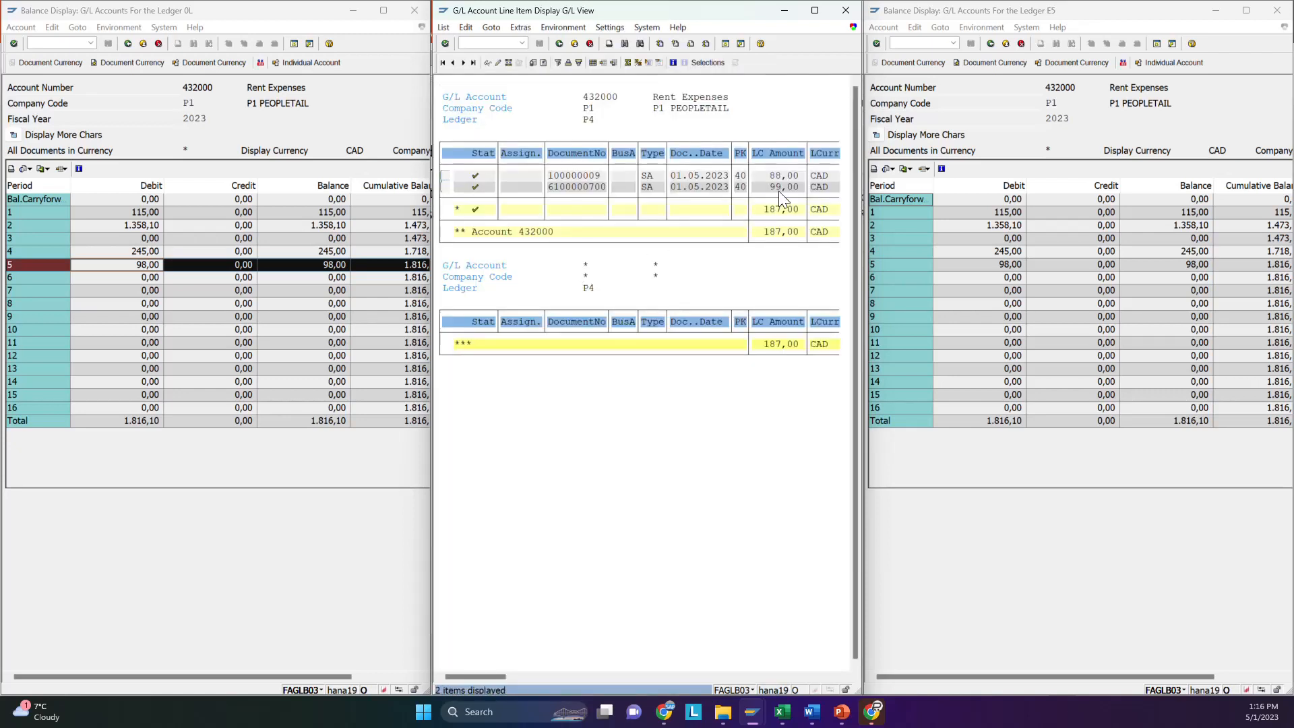
Rerun the ledger 0L balance display for account 432000 and drill down into its period 5 debit line items
{"action": "left_click", "coordinate": [354, 122]}
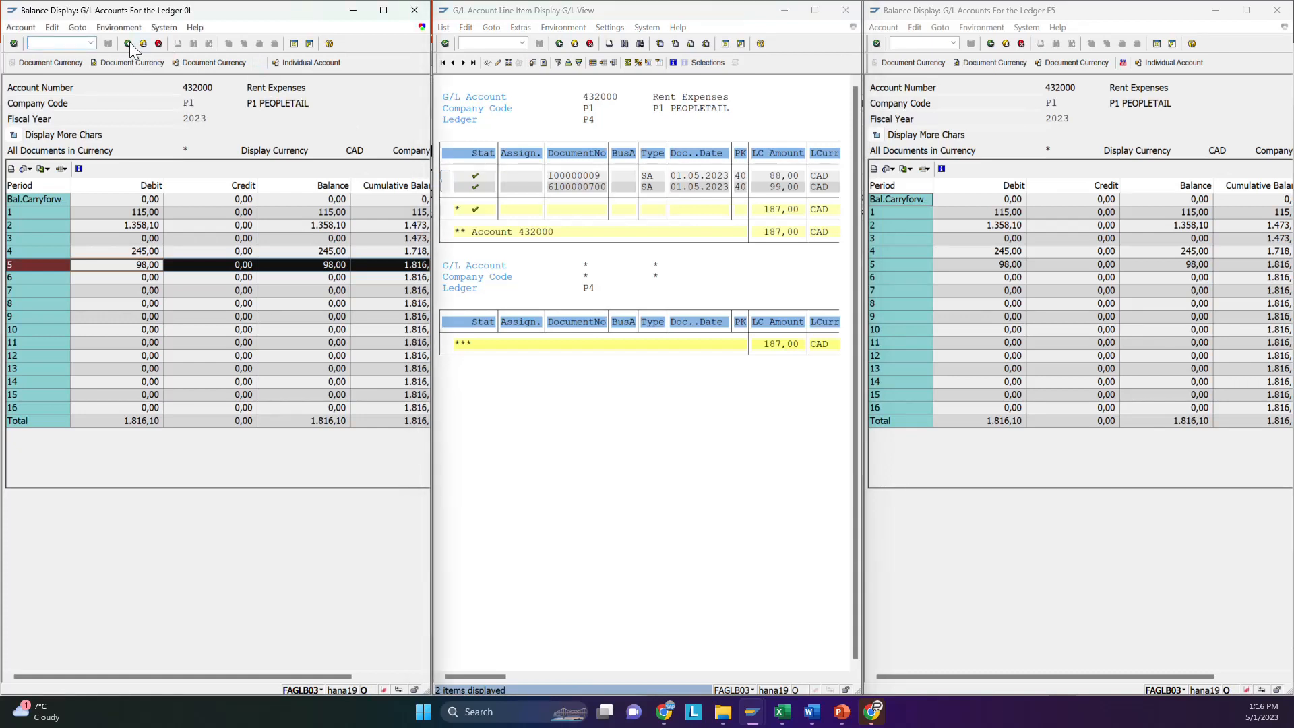
{"action": "left_click", "coordinate": [128, 44]}
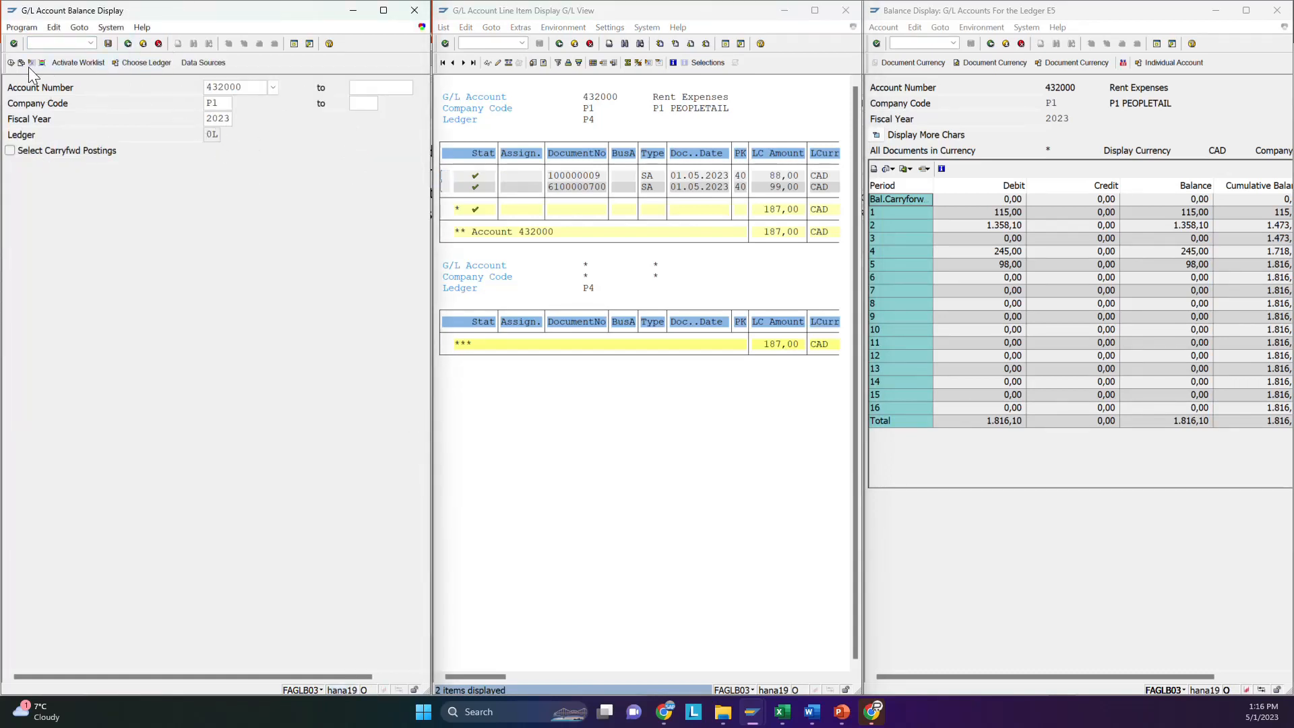
{"action": "left_click", "coordinate": [10, 62]}
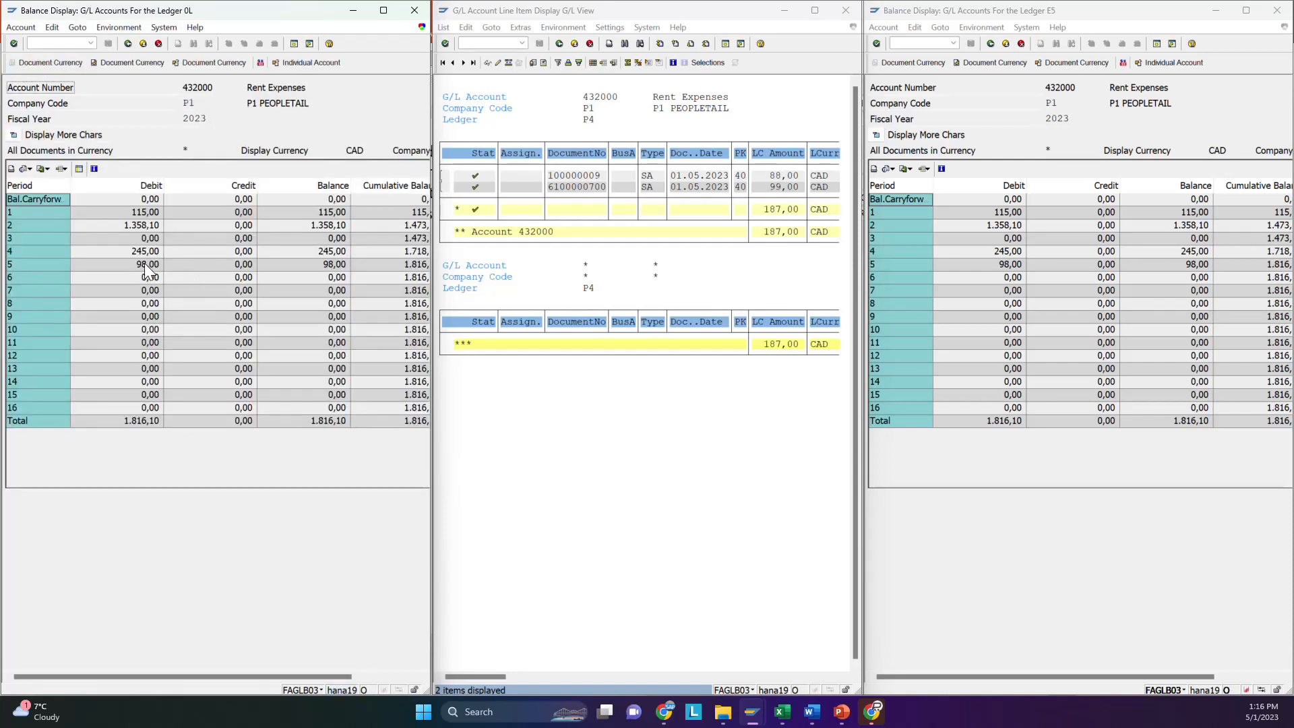
{"action": "left_click", "coordinate": [141, 267]}
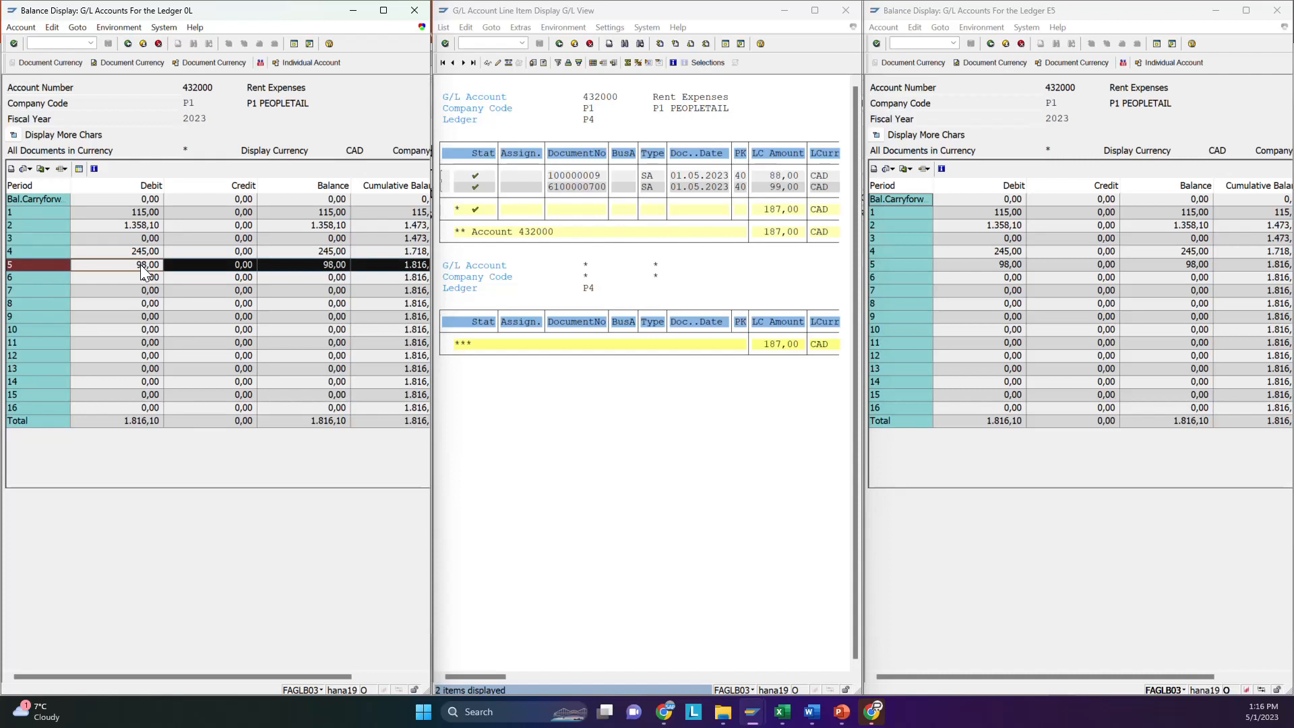
{"action": "double_click", "coordinate": [142, 268]}
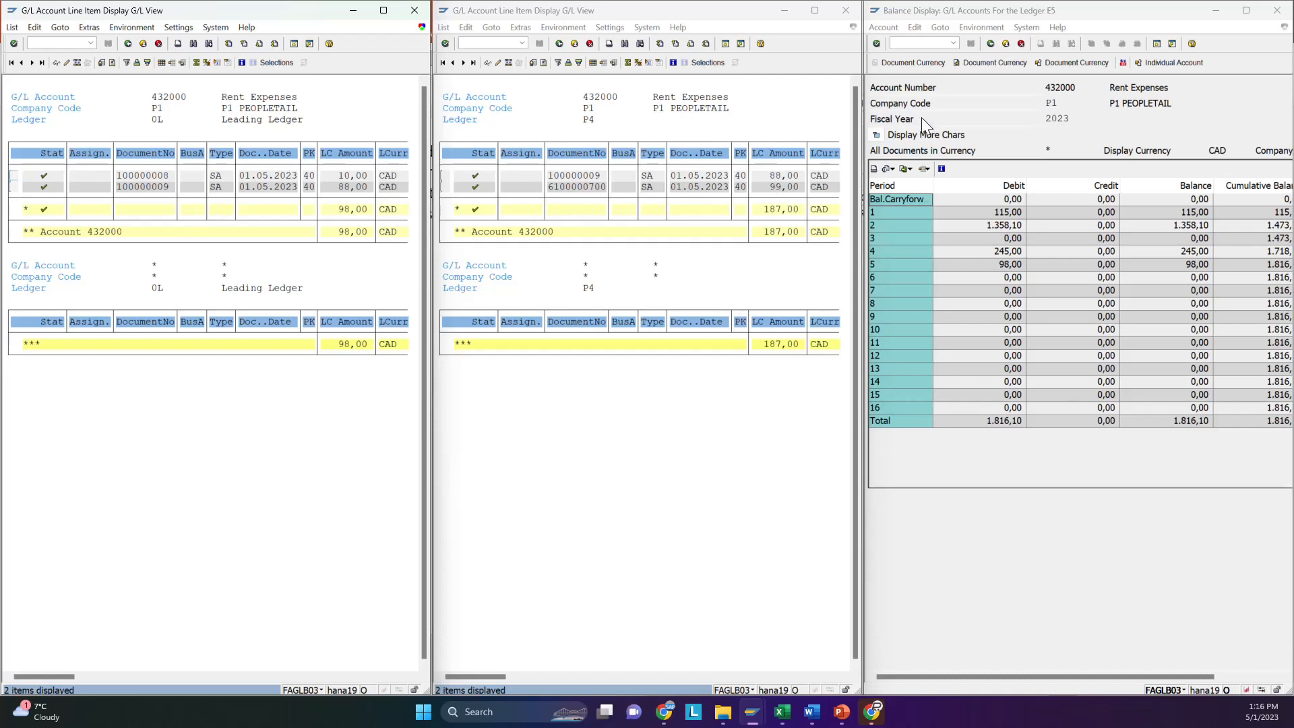
Rerun the balance display of account 432000 for ledger E5 from its selection screen
{"action": "left_click", "coordinate": [990, 43]}
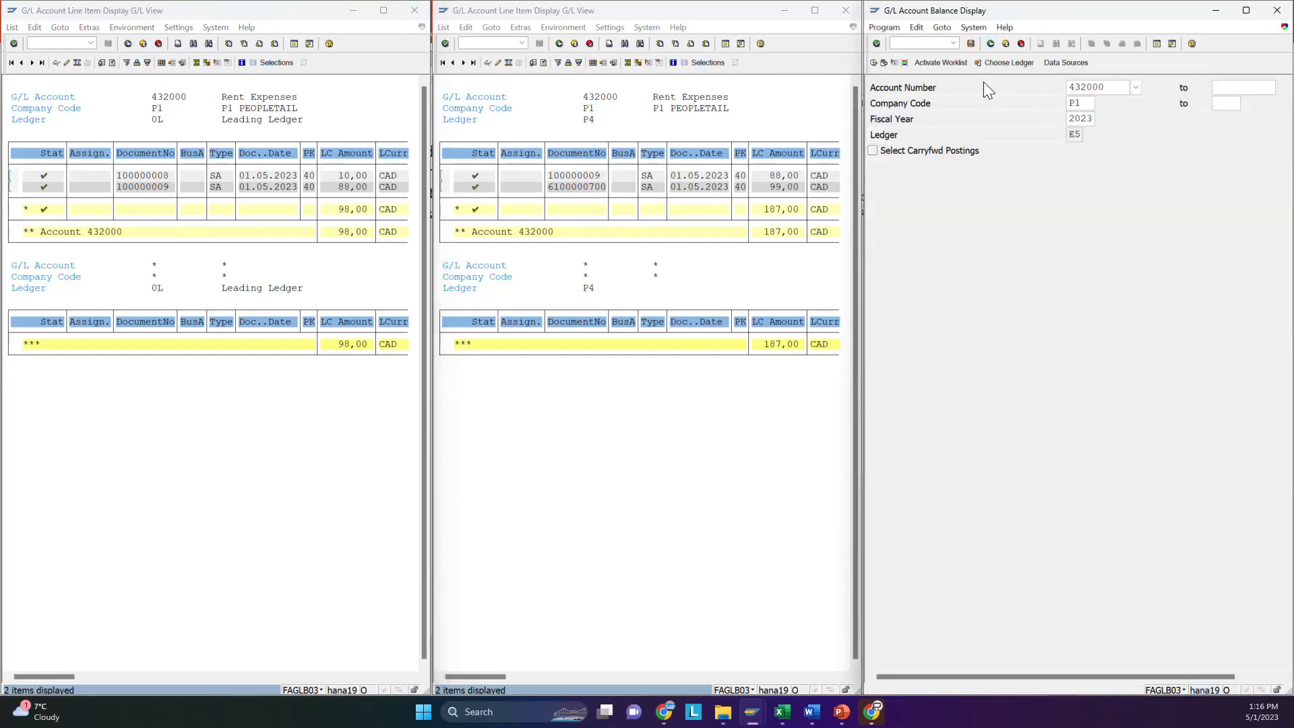
{"action": "left_click", "coordinate": [872, 63]}
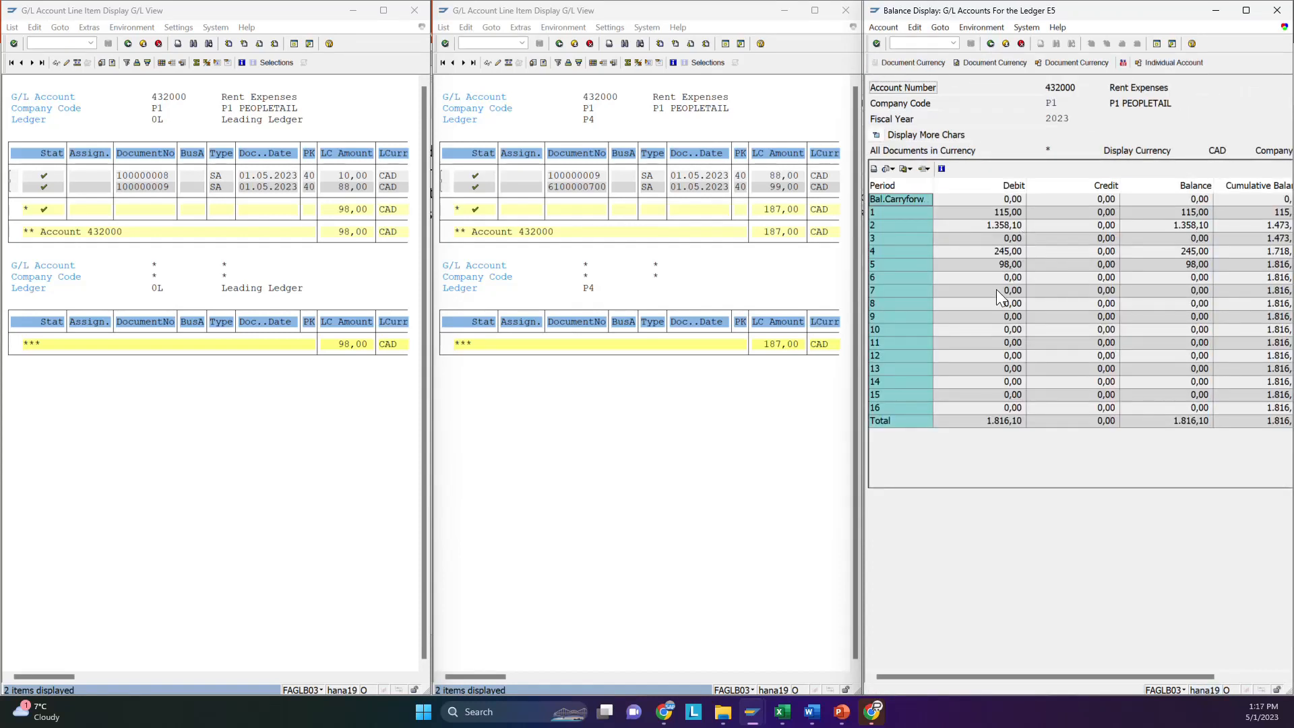